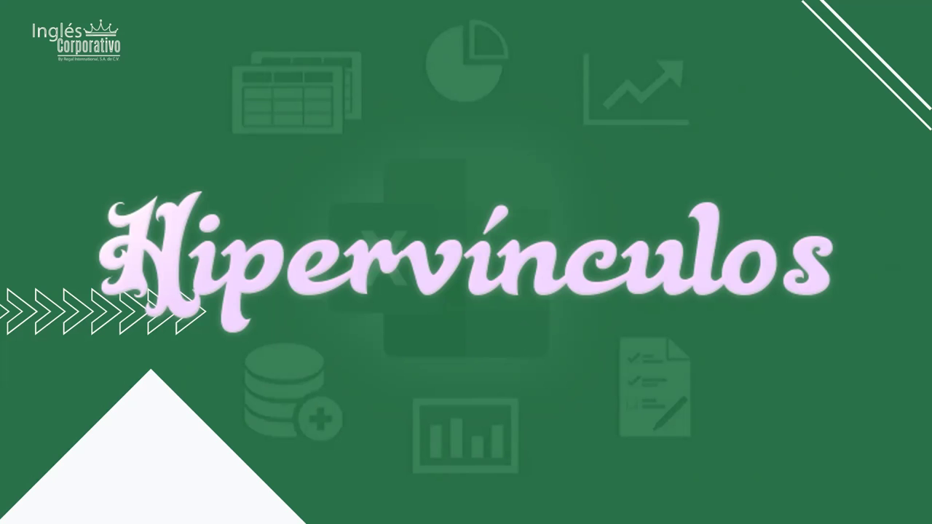
Advance to the slide on inserting hyperlinks: creating, changing, copying and deleting links
left_click(501, 307)
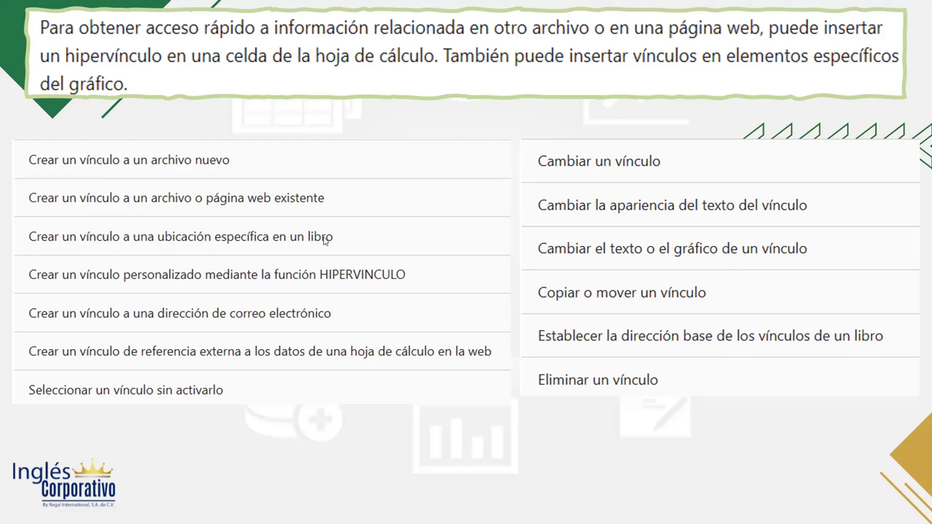
Advance to the slide explaining that a link opens a page, image, email, program or file
left_click(471, 211)
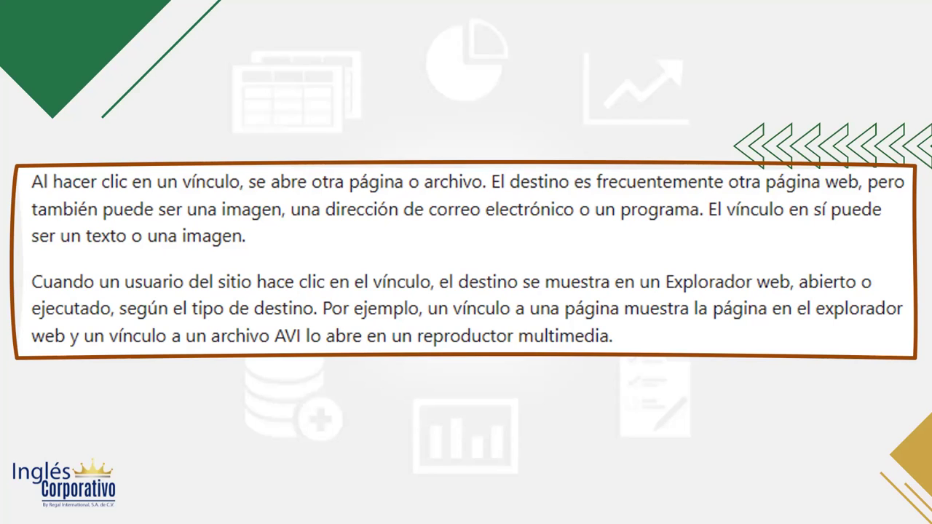
Advance the presentation past the topics slide to the Ejemplos title slide
left_click(412, 100)
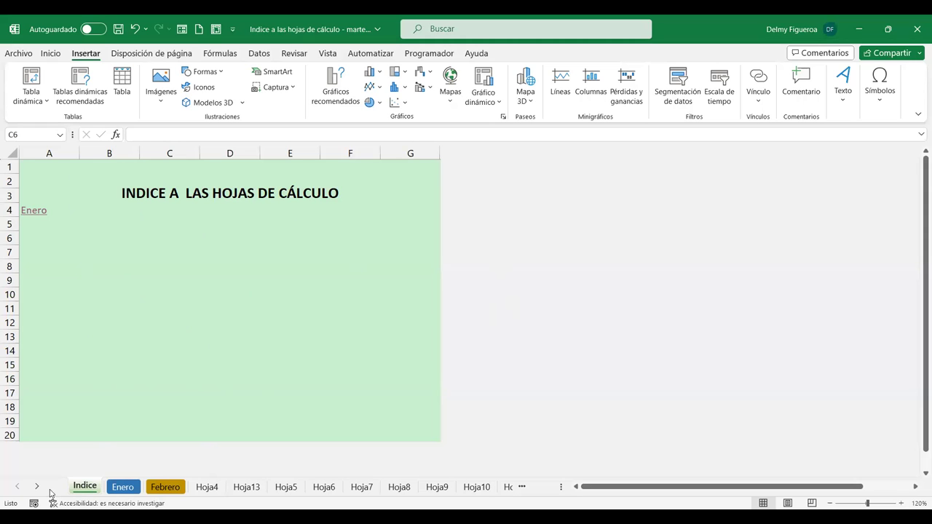
Copy cell F7 on Indice, then insert blank worksheet Hoja1 before the Indice sheet
left_click(326, 249)
key("ctrl+c")
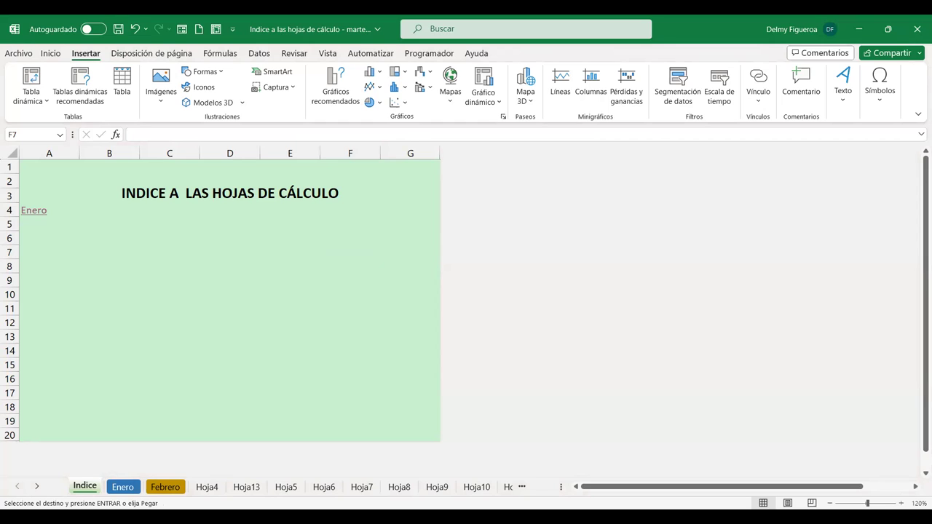
right_click(87, 489)
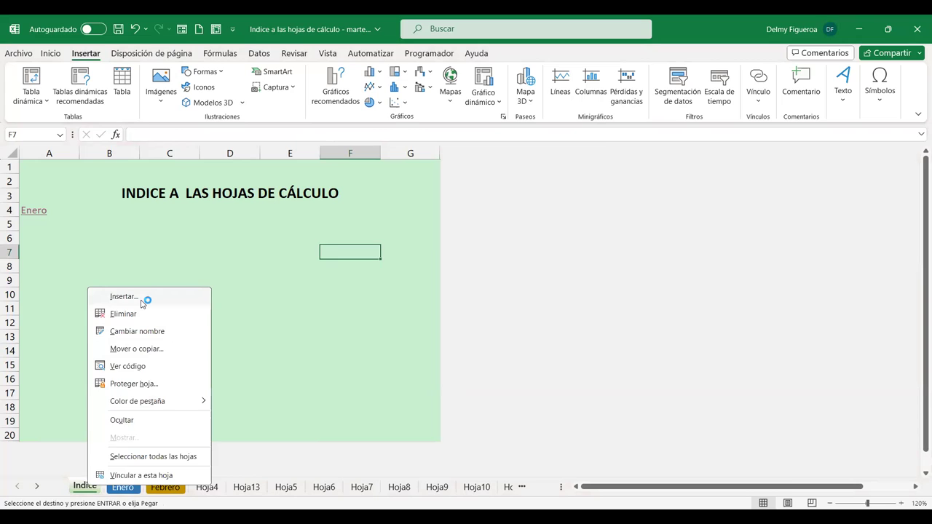
left_click(140, 299)
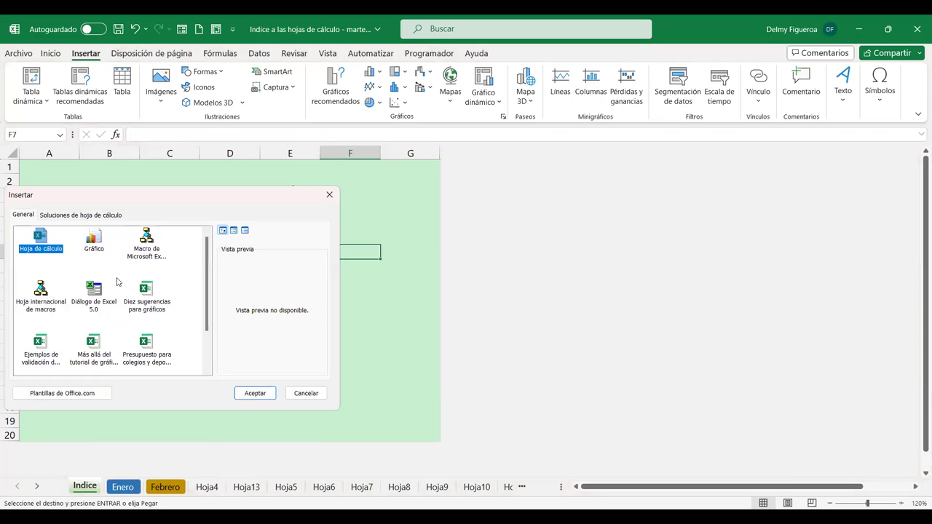
left_click(256, 393)
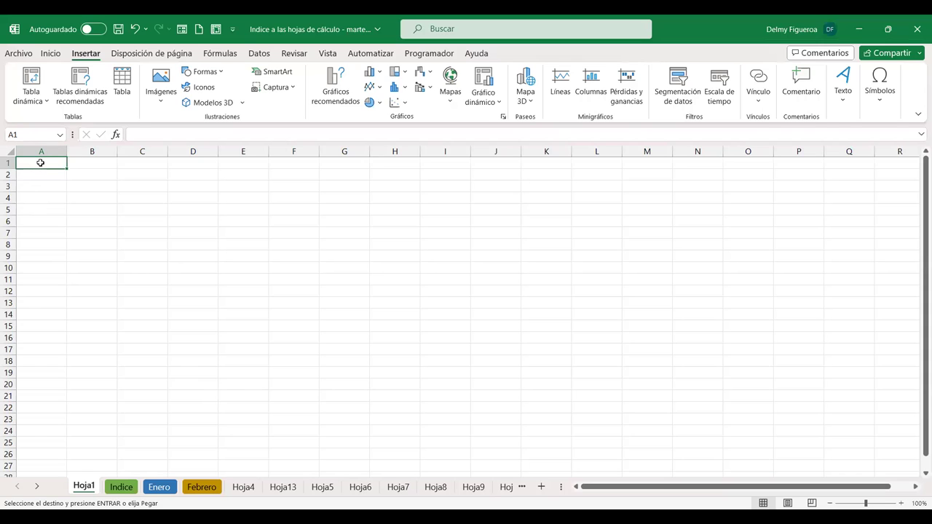
Paste the product table at A1 and insert a blank column before it
key("ctrl+v")
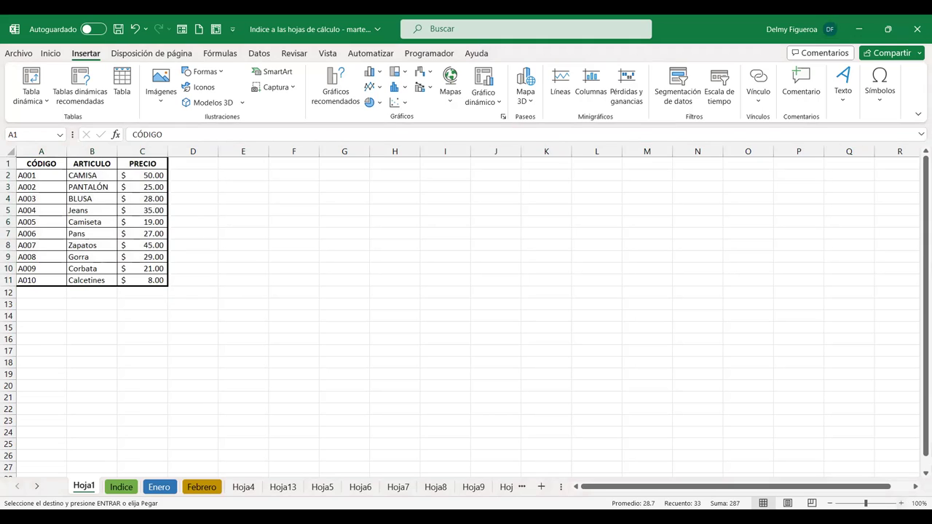
scroll(443, 270, "up", 1)
left_click(359, 237)
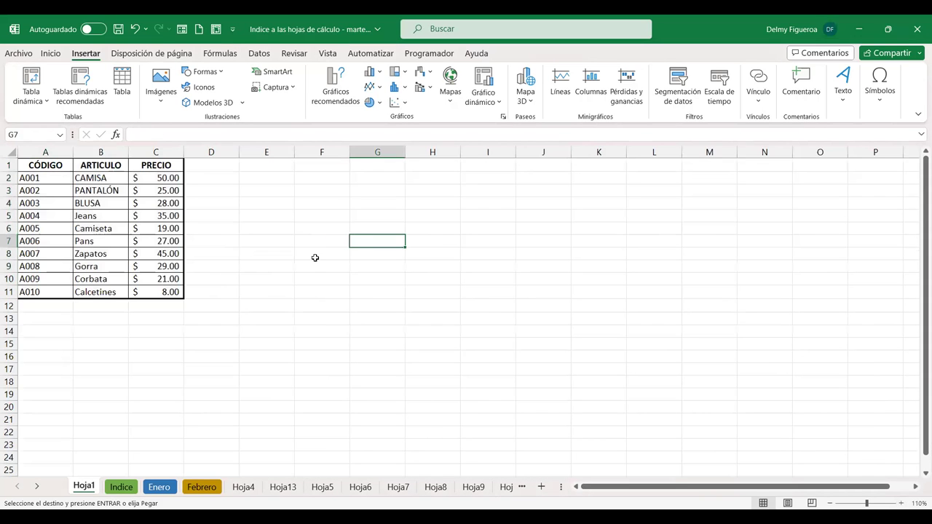
left_click(49, 150)
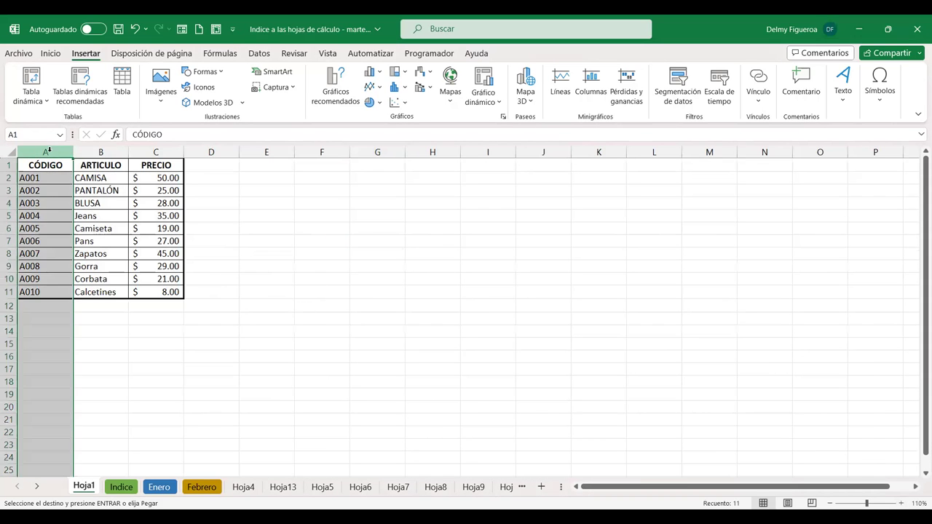
right_click(49, 151)
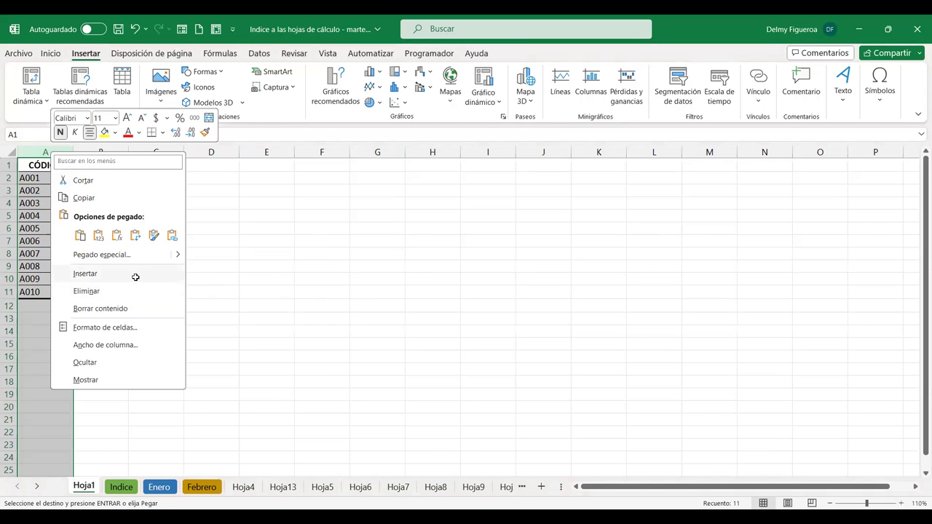
left_click(136, 277)
Clear data rows B2:D11, leaving only the CÓDIGO, ARTICULO and PRECIO headers
left_click(49, 169)
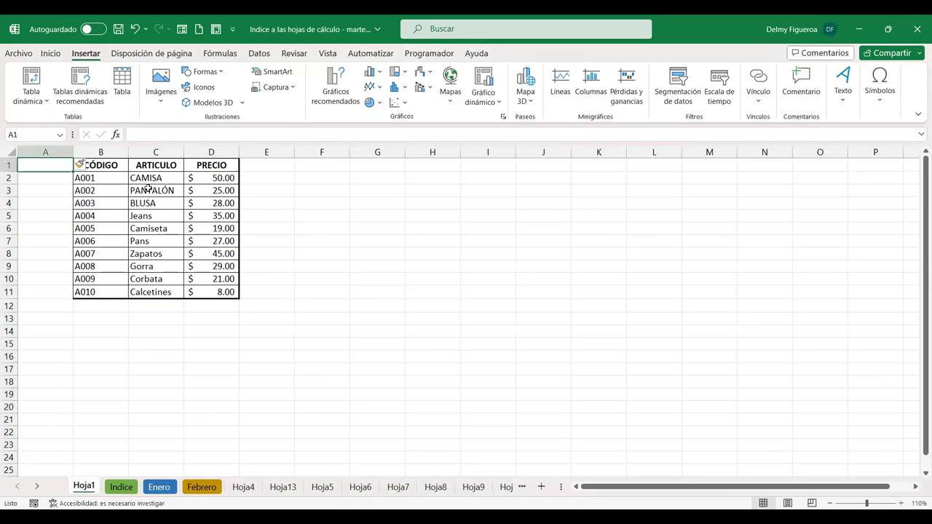
left_click_drag(114, 179, 212, 286)
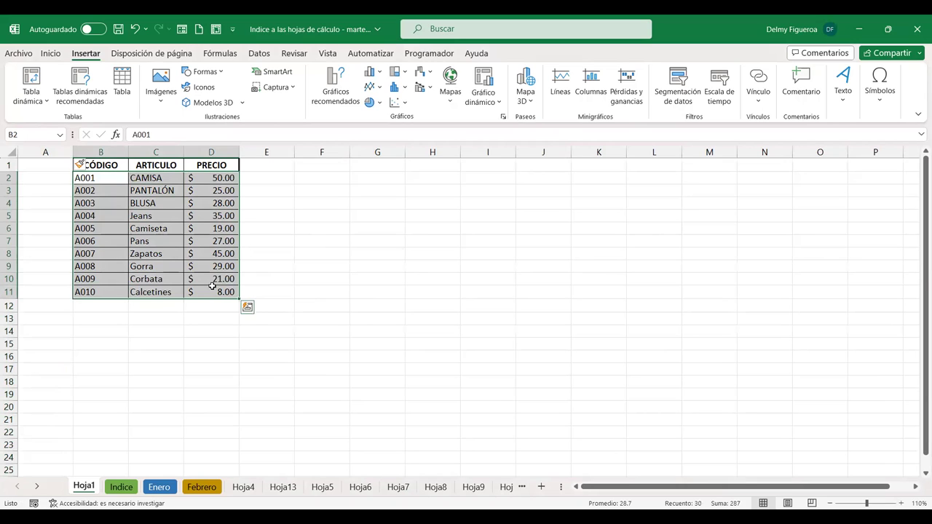
key("Delete")
left_click(219, 266)
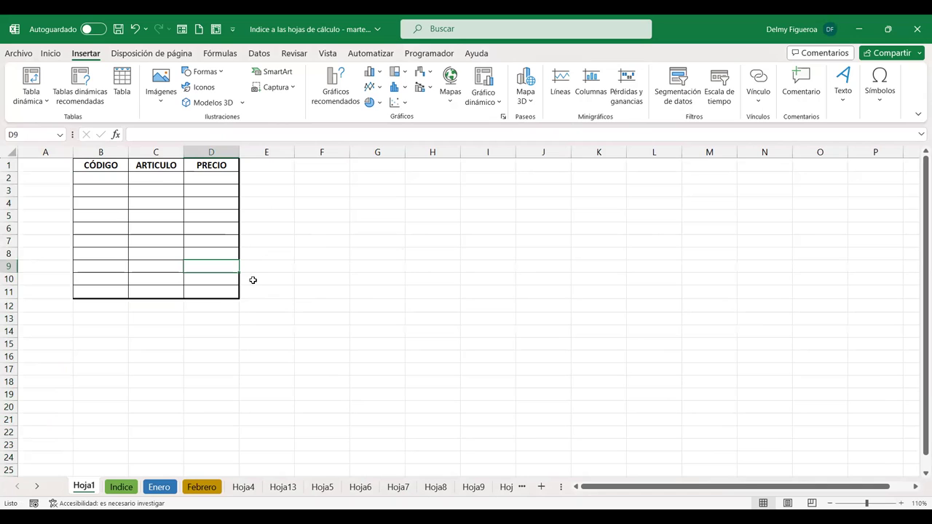
Check the ARTICULO cell's 'SOLO MAYÚSCULAS' input message and inspect the ARTICULO and PRECIO columns
left_click(331, 181)
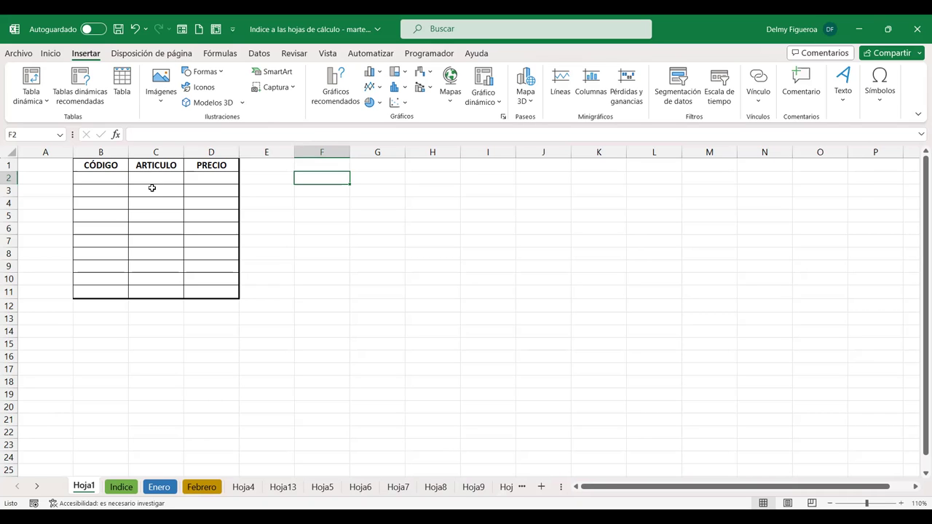
left_click(164, 190)
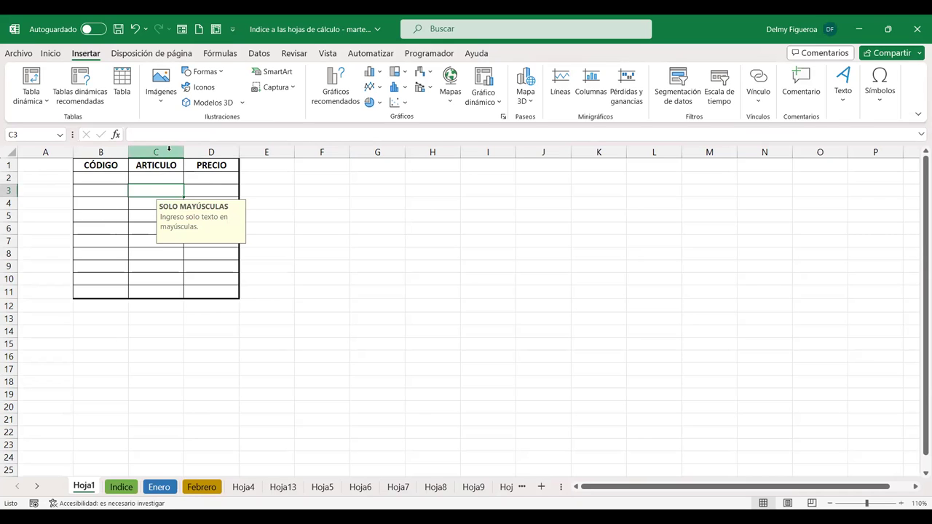
left_click(169, 148)
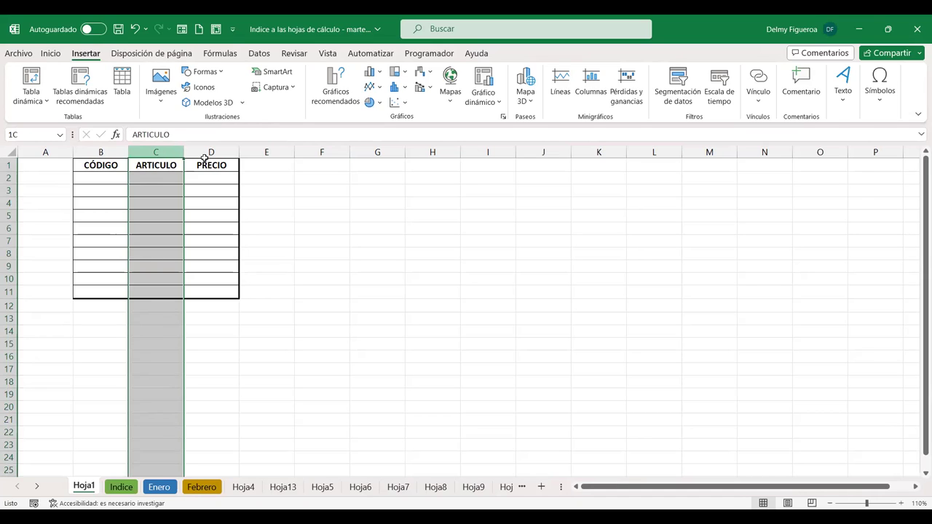
left_click(204, 151, "shift")
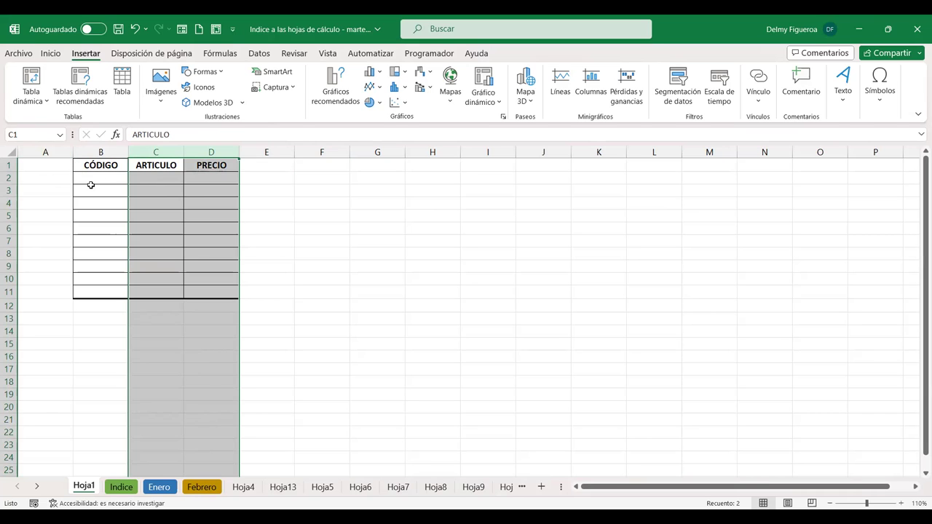
left_click(108, 176)
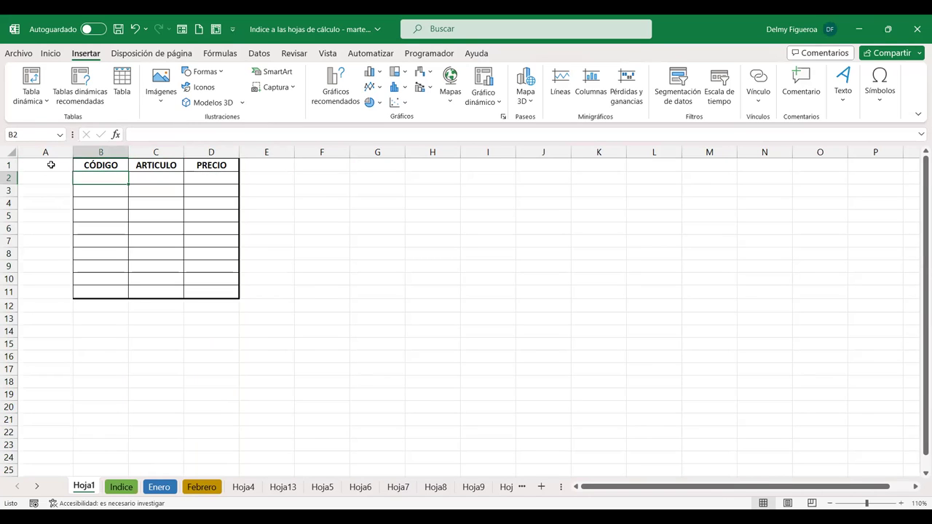
Delete the empty column A so the table occupies A1:C11 again
left_click(49, 152)
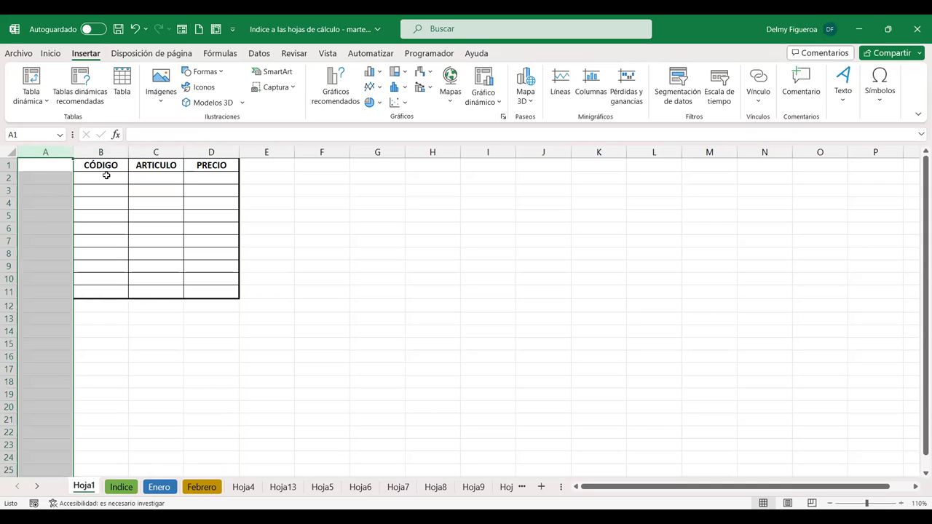
left_click(107, 175)
left_click(45, 151)
right_click(46, 151)
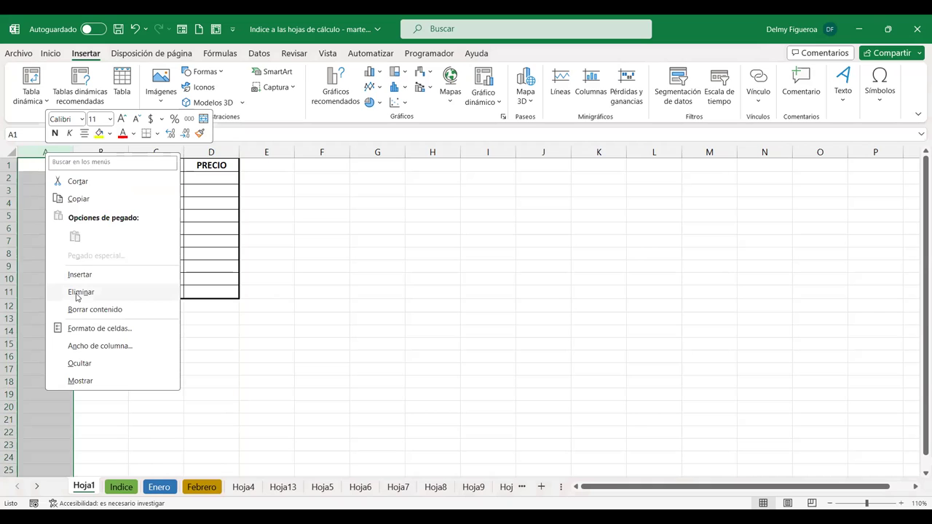
left_click(77, 292)
left_click(116, 179)
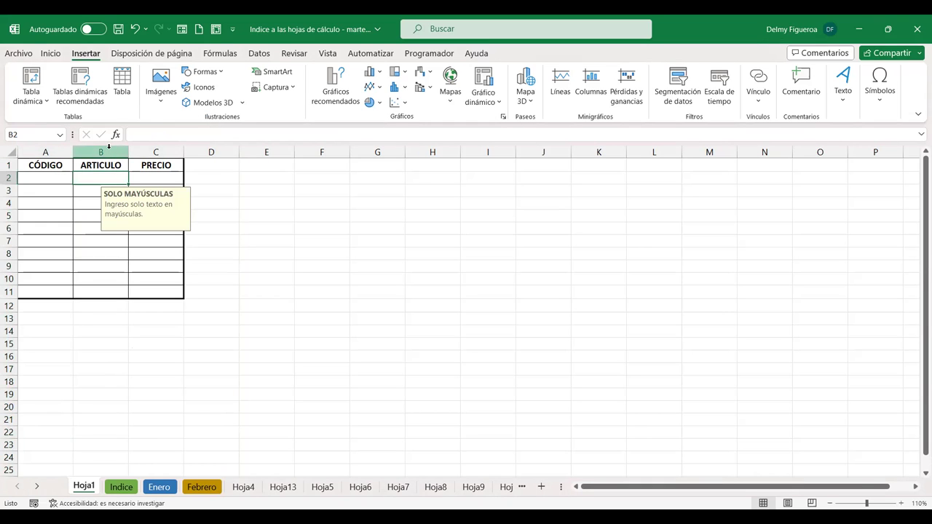
left_click(152, 151, "shift")
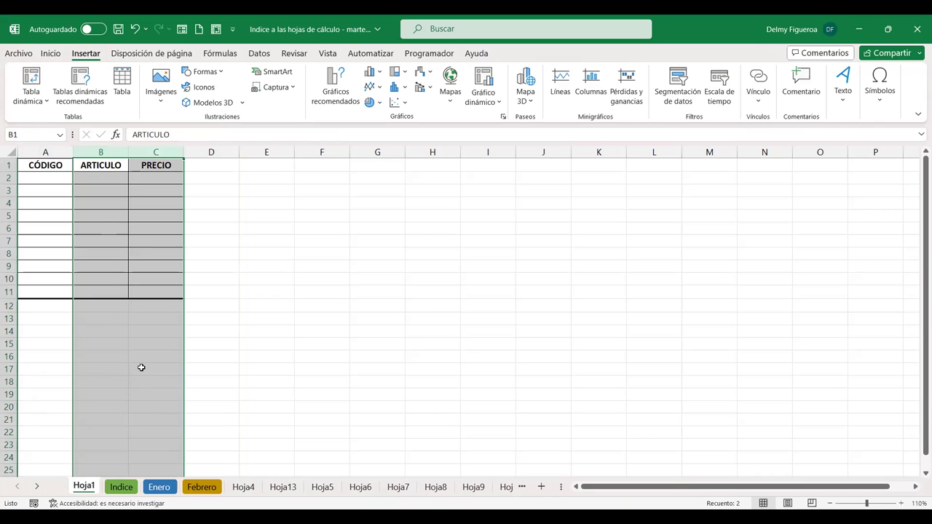
left_click(286, 178)
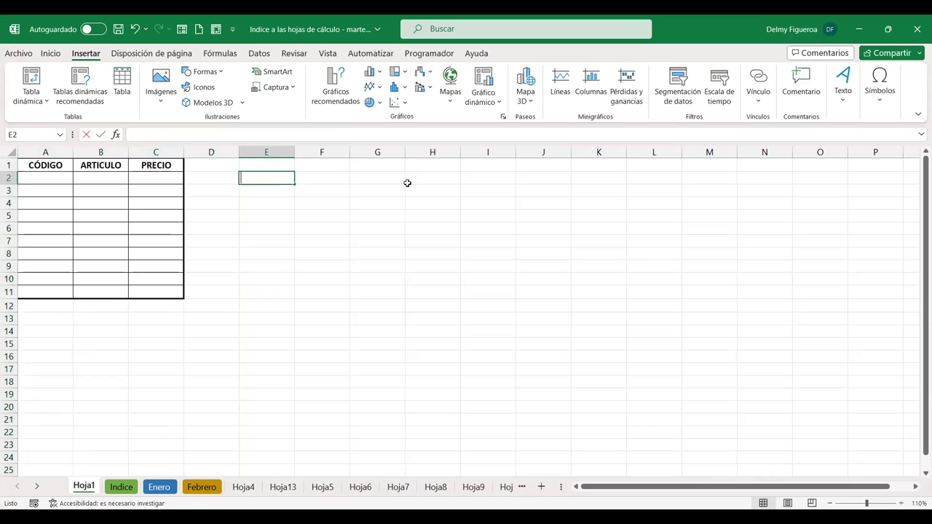
Enter the check +CELDA("contenido";A1)<>"" in E2, which returns VERDADERO
type("+celd")
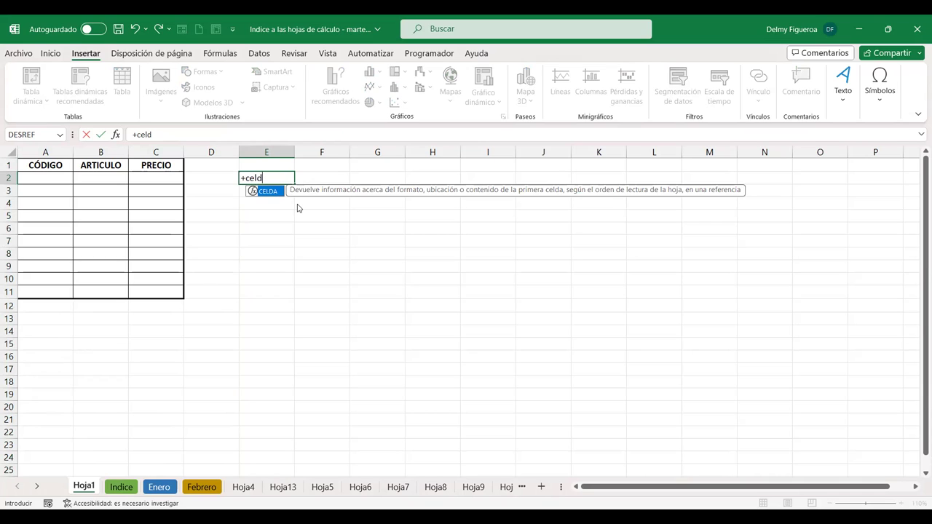
key("Tab")
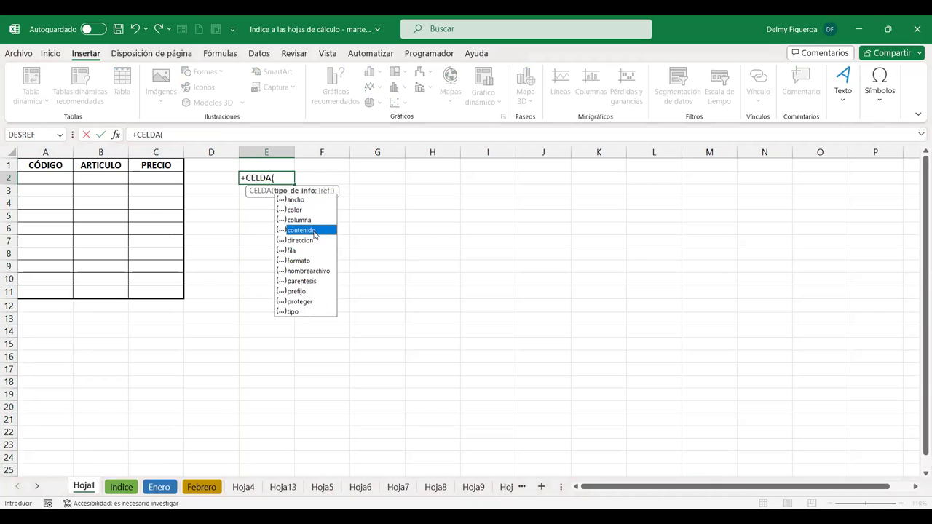
double_click(315, 230)
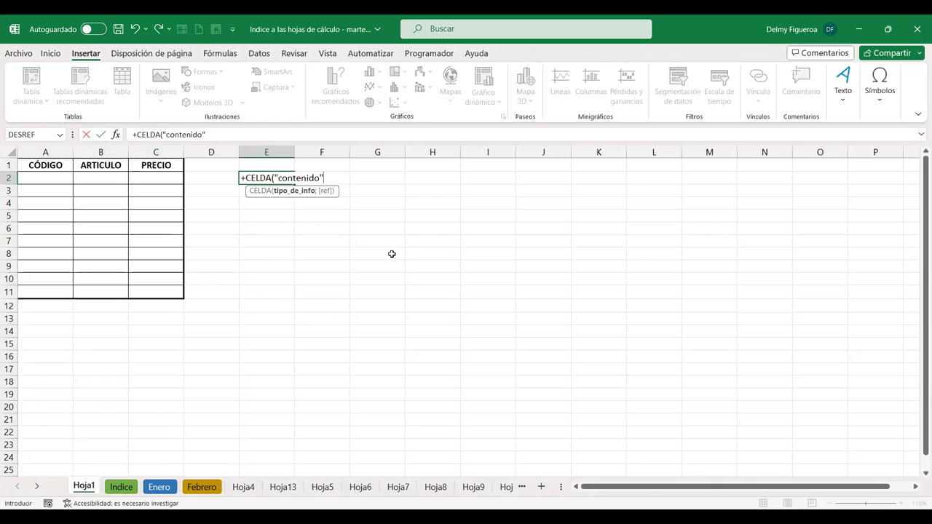
type(";")
left_click(45, 165)
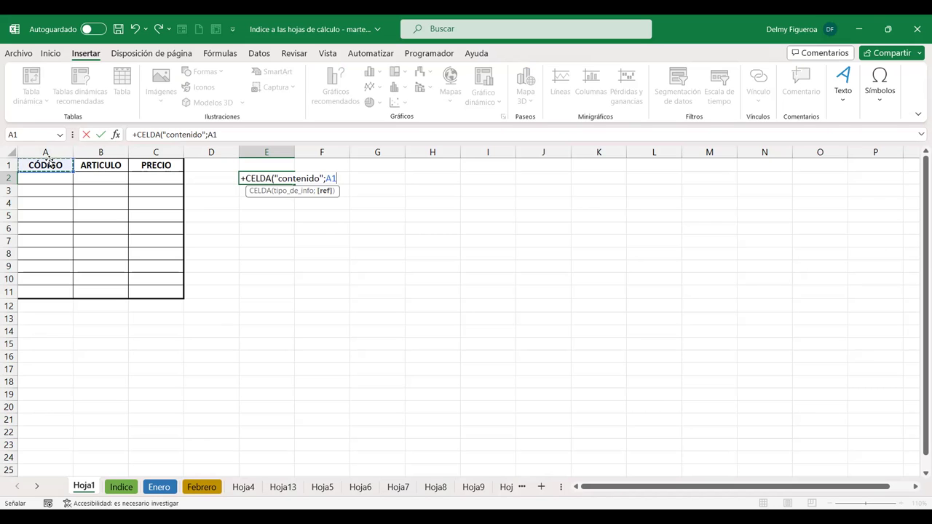
type(")")
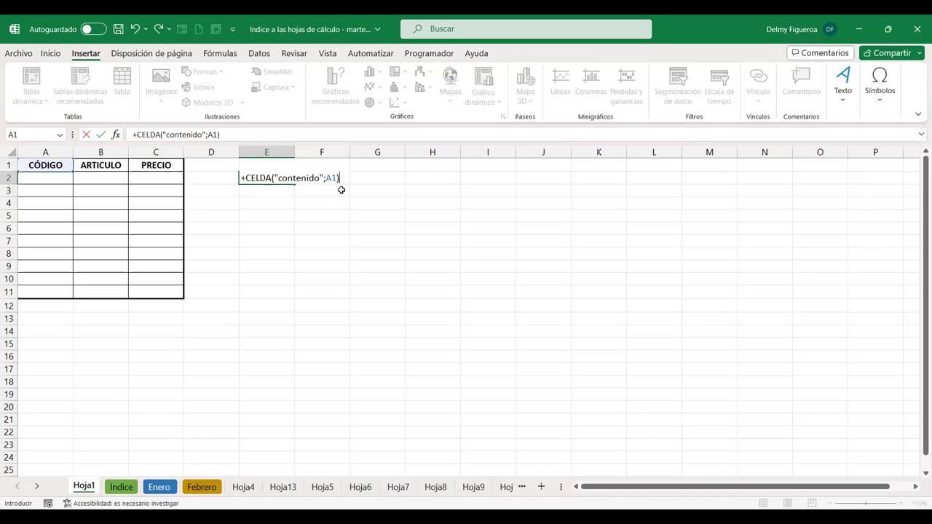
type("<>")
key("Return")
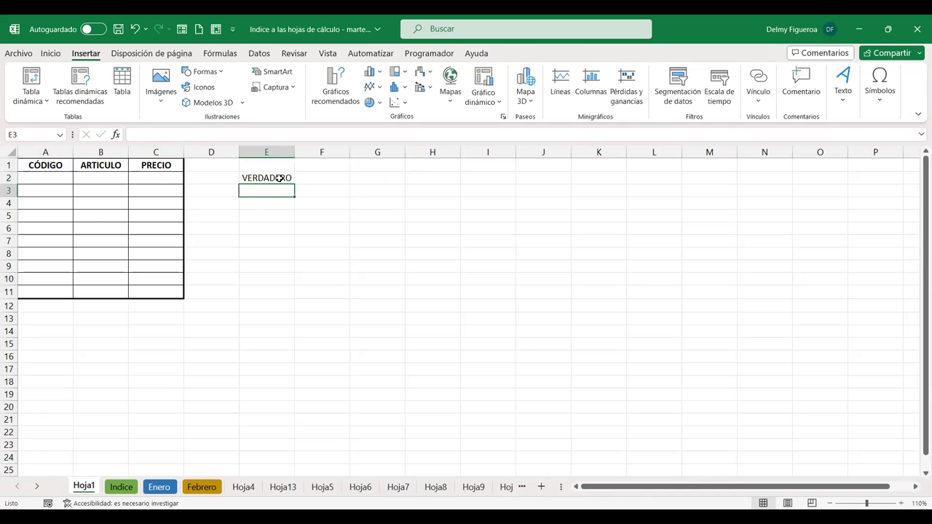
left_click(45, 165)
Test E2 by deleting and restoring CÓDIGO in A1, then drop the + from its formula
key("Delete")
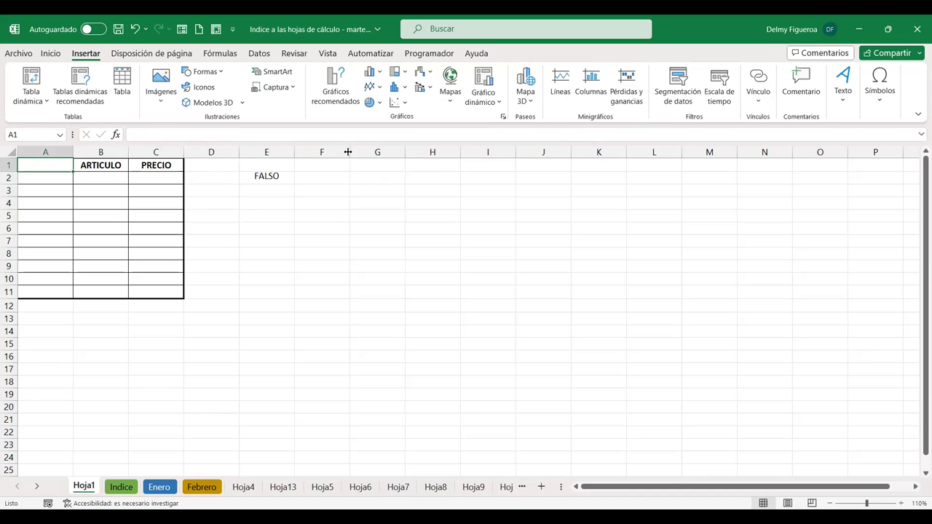
key("ctrl+z")
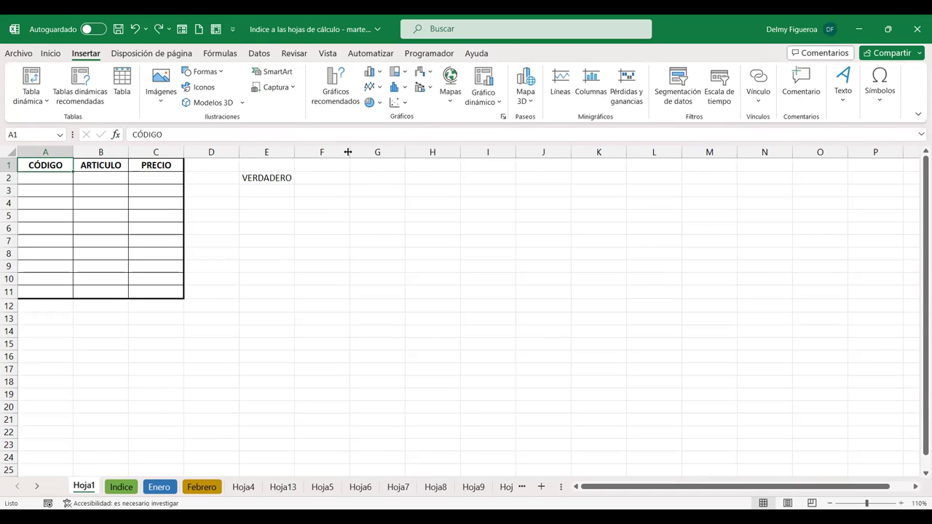
double_click(269, 177)
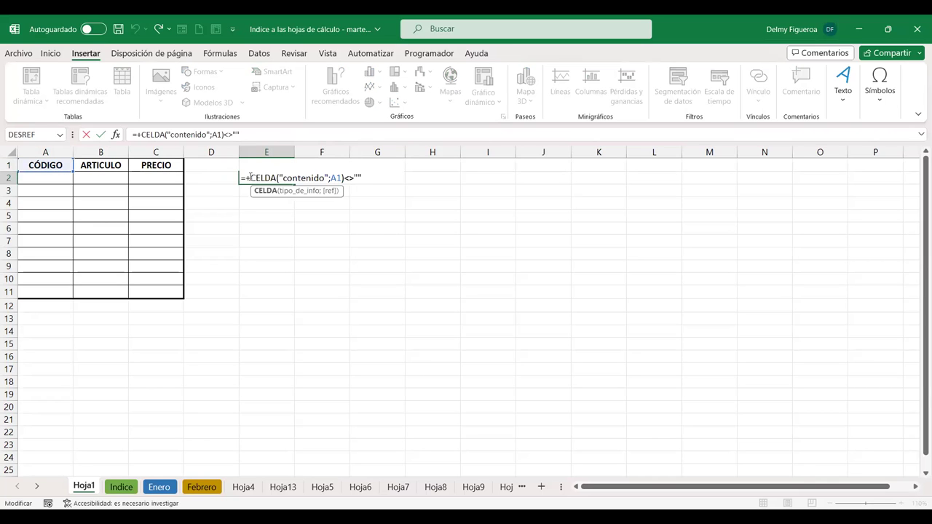
double_click(262, 177)
left_click_drag(279, 178, 312, 177)
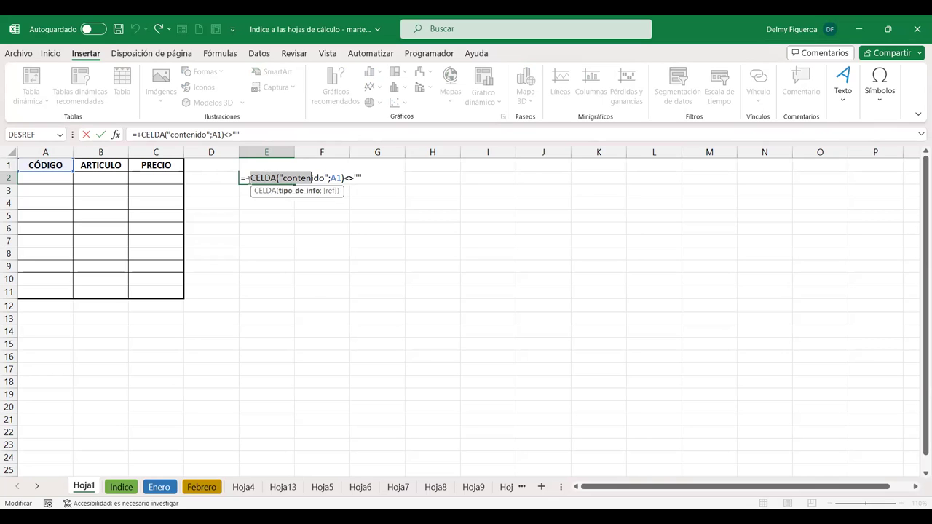
left_click(249, 177)
key("BackSpace")
left_click_drag(357, 178, 233, 182)
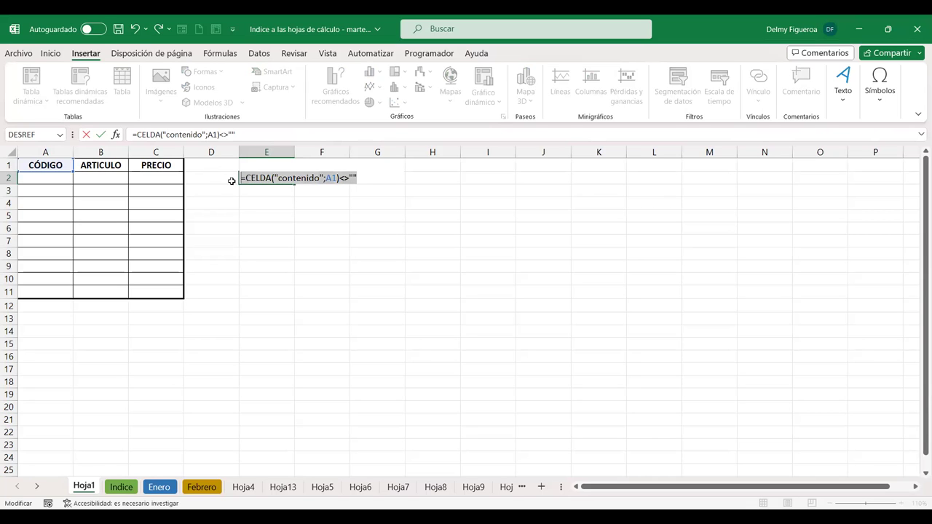
key("Return")
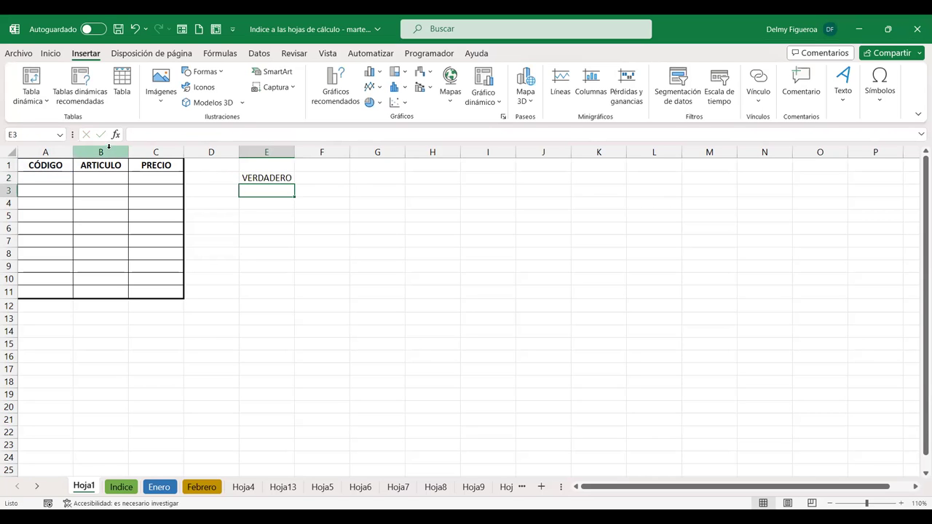
Replace the uppercase rule on columns B:C with custom validation =CELDA("contenido";A1)<>""
left_click(112, 148)
left_click_drag(113, 148, 142, 153)
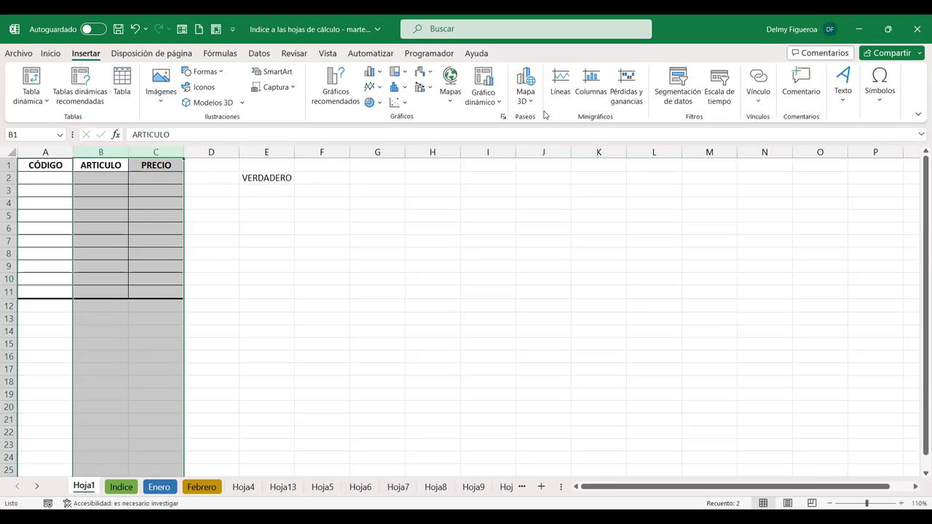
left_click(258, 53)
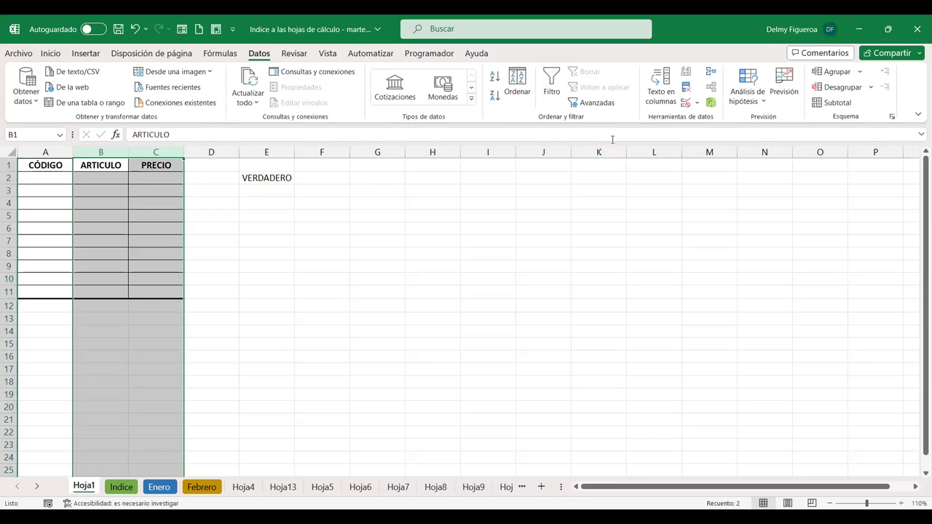
left_click(685, 102)
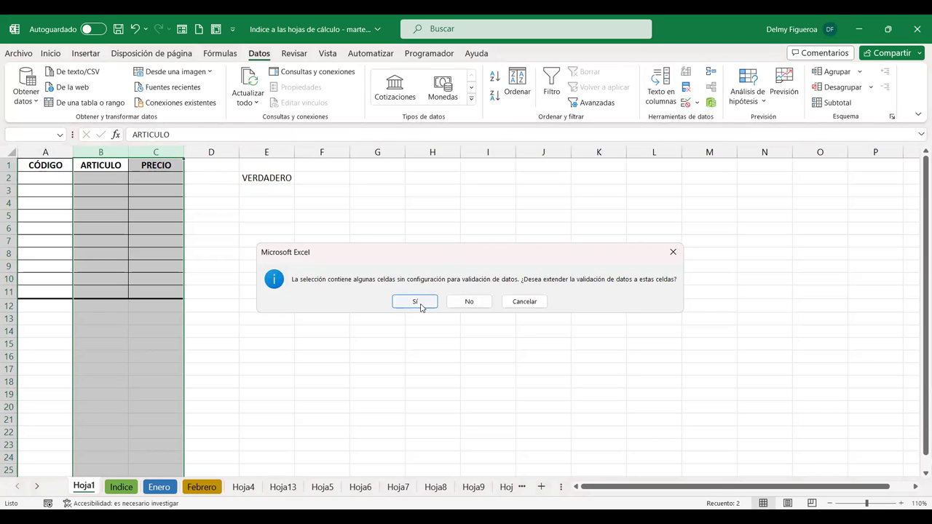
key("Return")
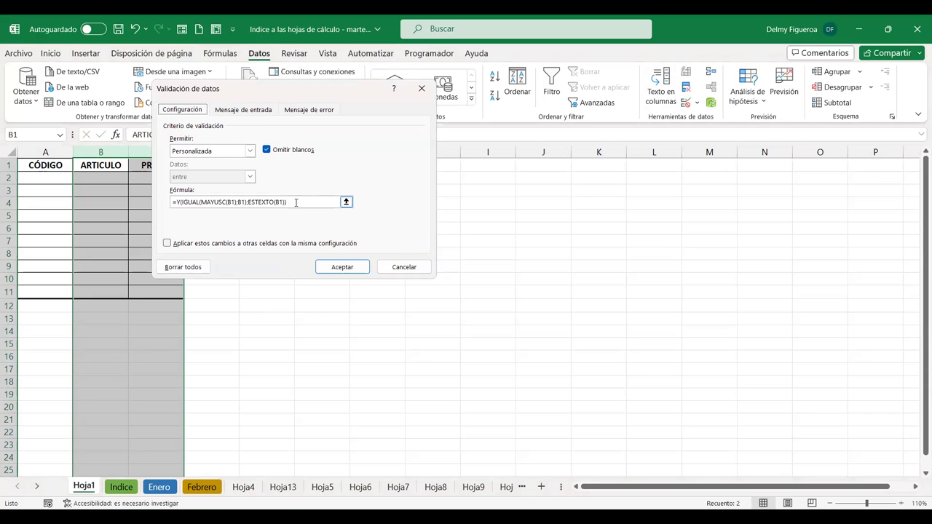
left_click(295, 203)
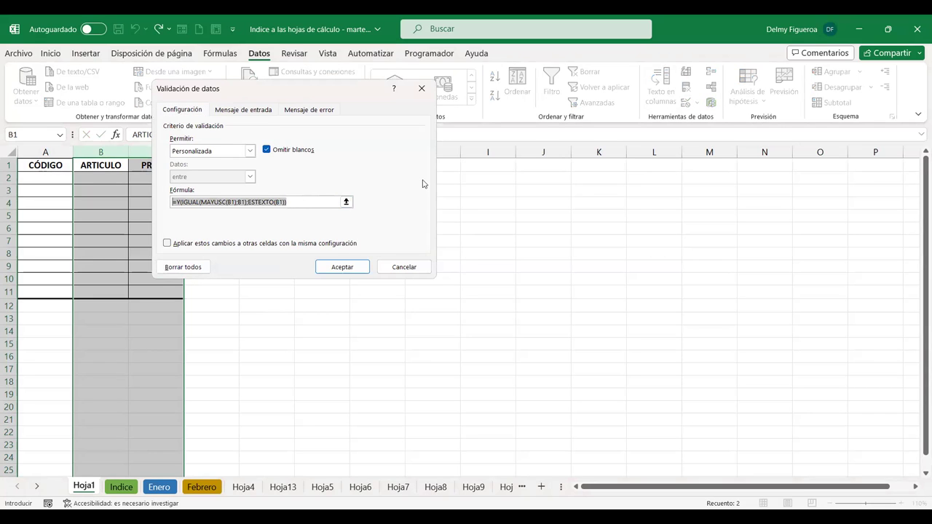
key("ctrl+v")
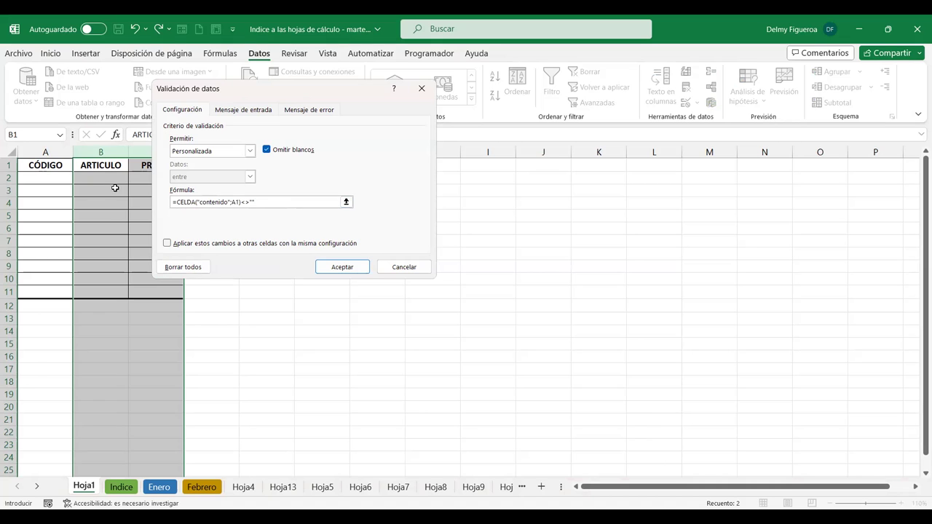
left_click(355, 272)
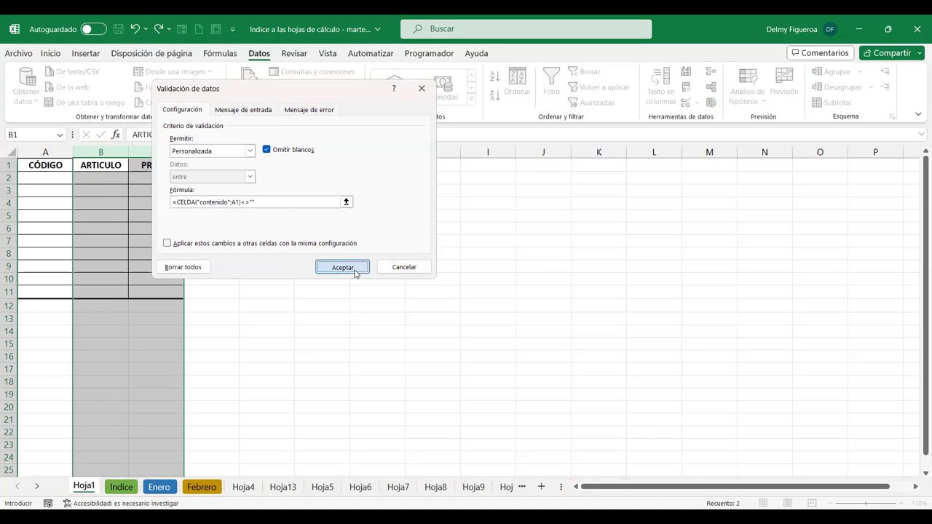
left_click(355, 268)
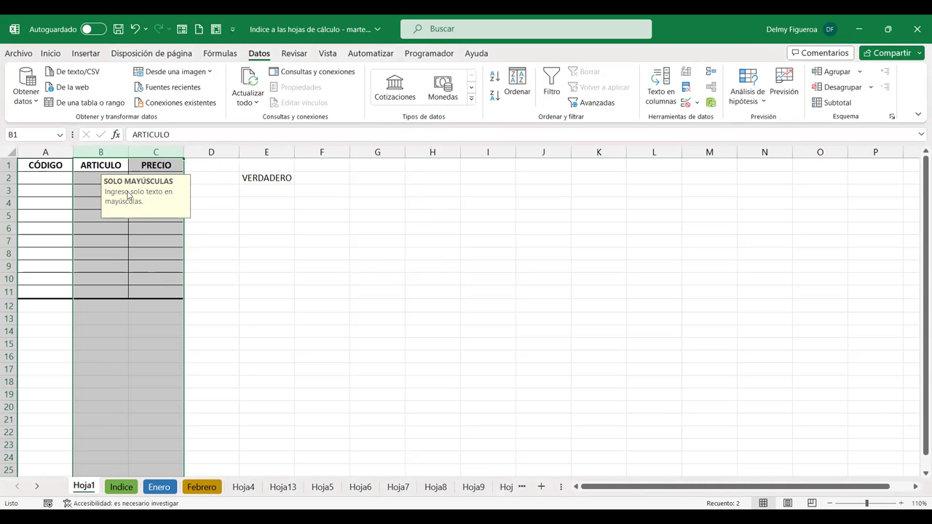
Enter 1 in B2 and keep it after the SOLO MAYÚSCULAS validation notice
left_click(89, 179)
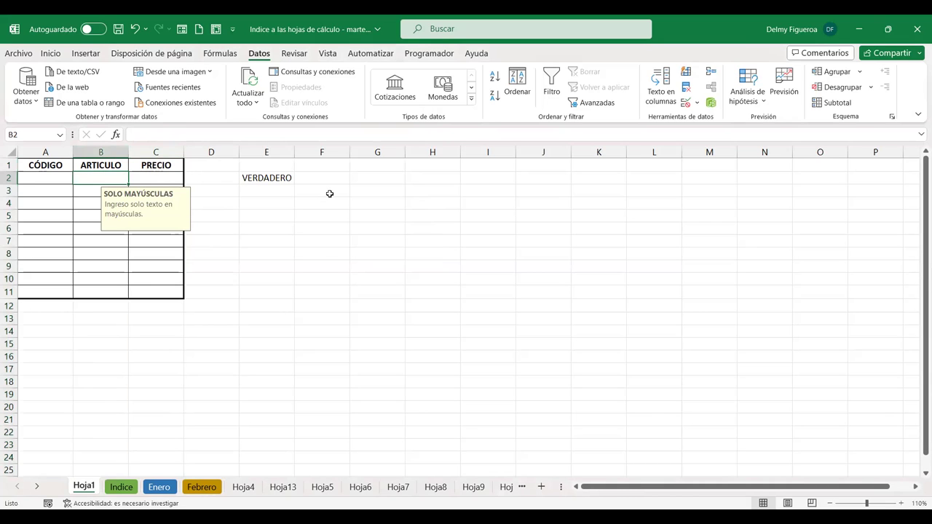
type("1")
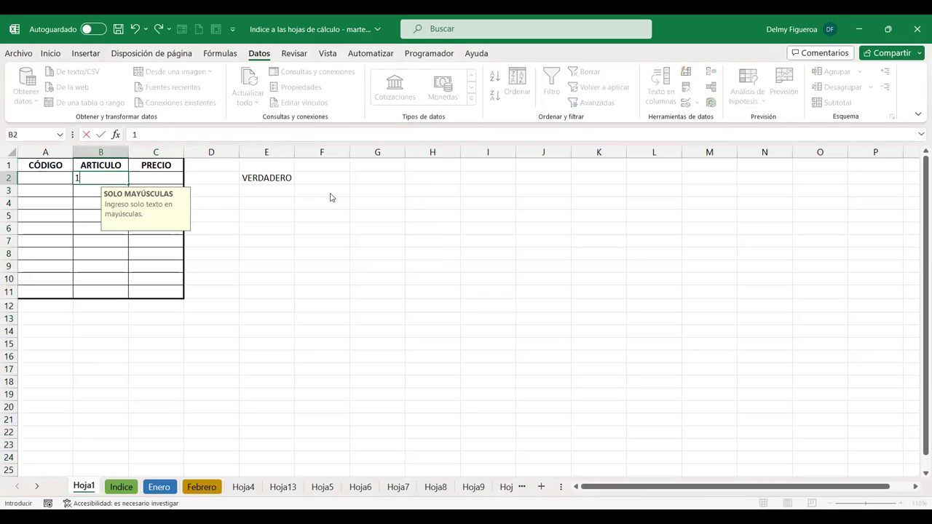
key("Return")
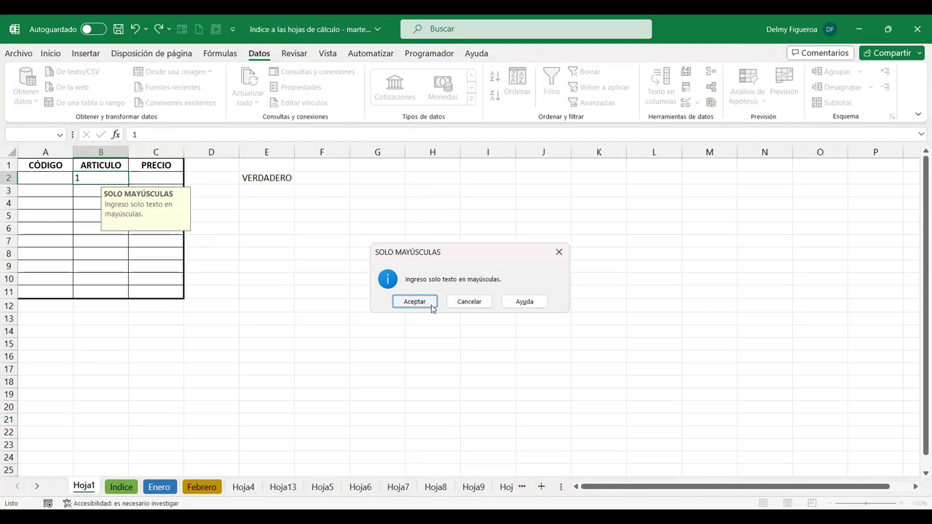
left_click(415, 302)
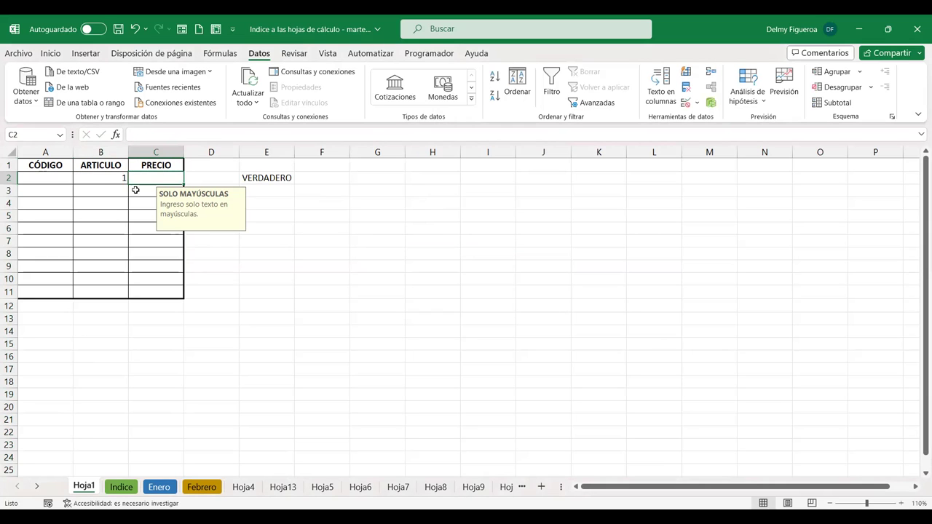
mouse_move(97, 178)
left_mouse_down()
mouse_move(152, 242)
mouse_move(151, 291)
left_mouse_up()
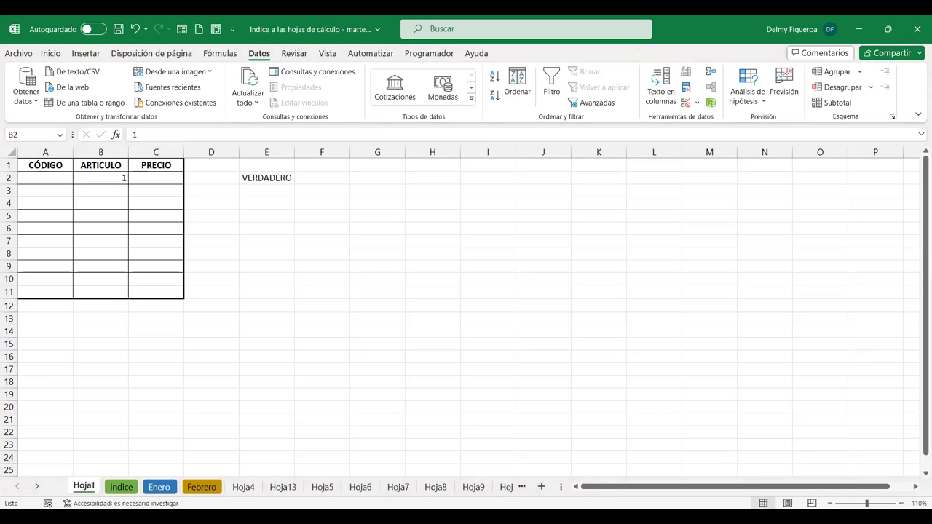
Remove every data validation rule from the whole sheet with Borrar todos
left_click_drag(101, 178, 156, 292)
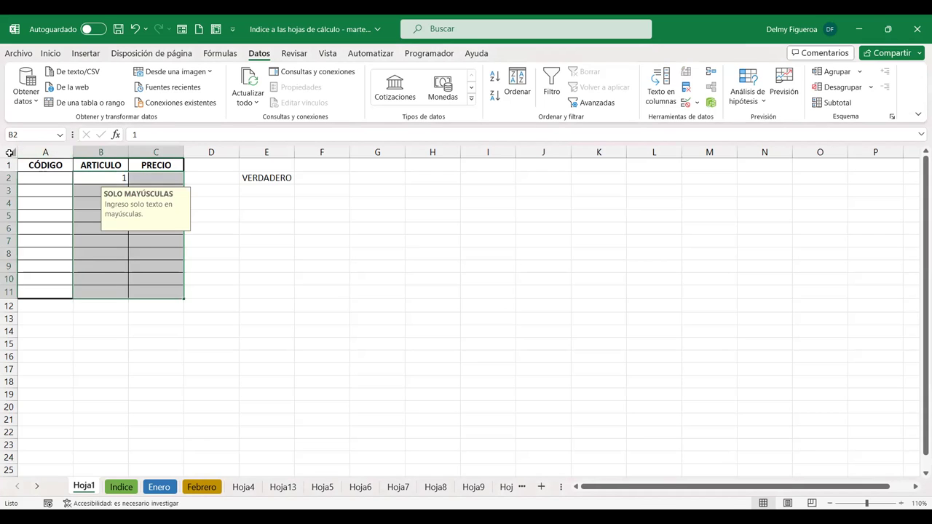
left_click(10, 154)
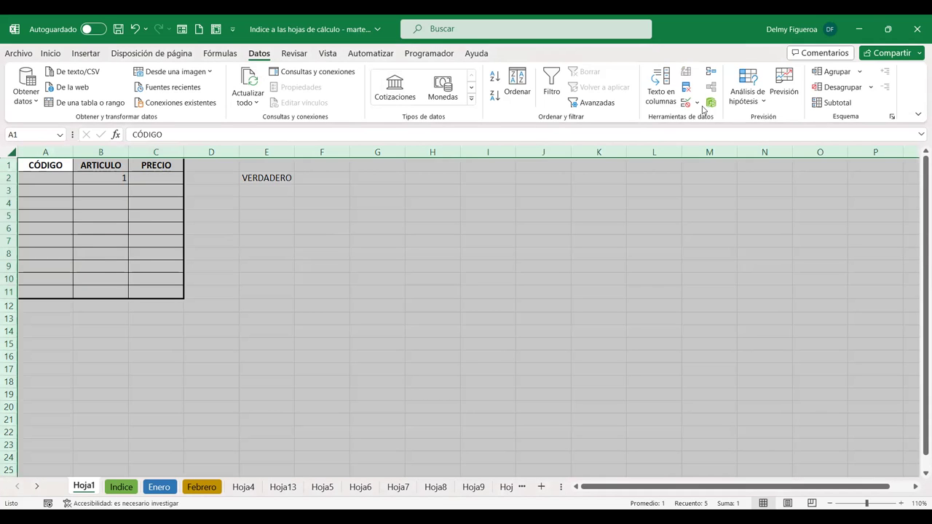
left_click(684, 105)
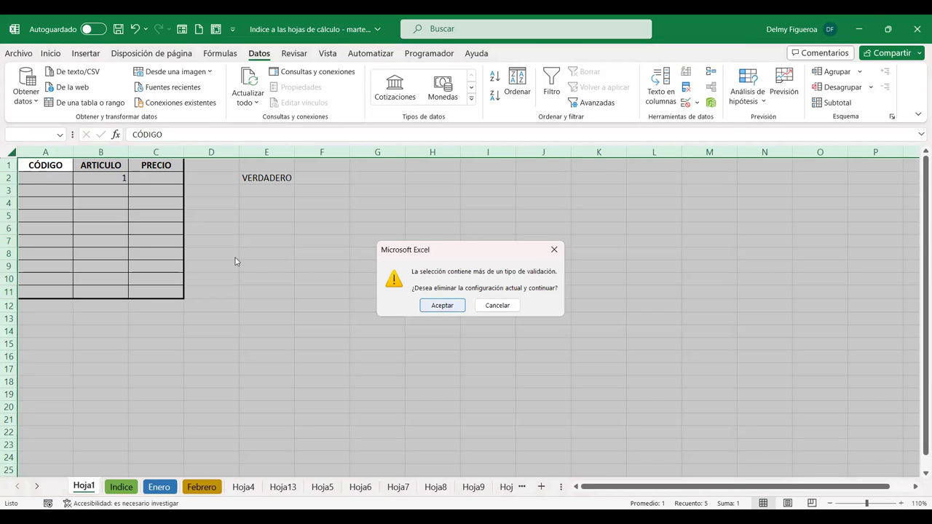
key("Return")
left_click(180, 267)
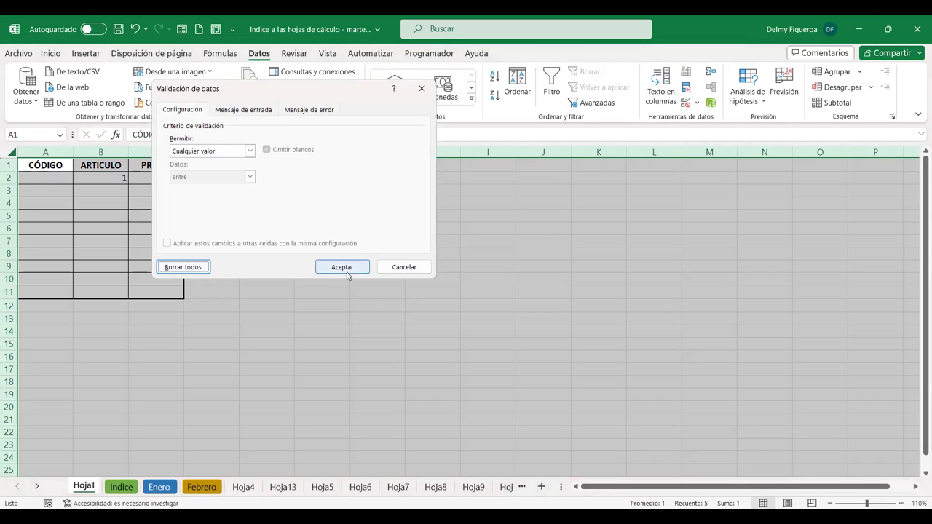
left_click(347, 275)
Clear the B2:C4 test entries and copy the formula text from E2
left_click_drag(121, 178, 158, 211)
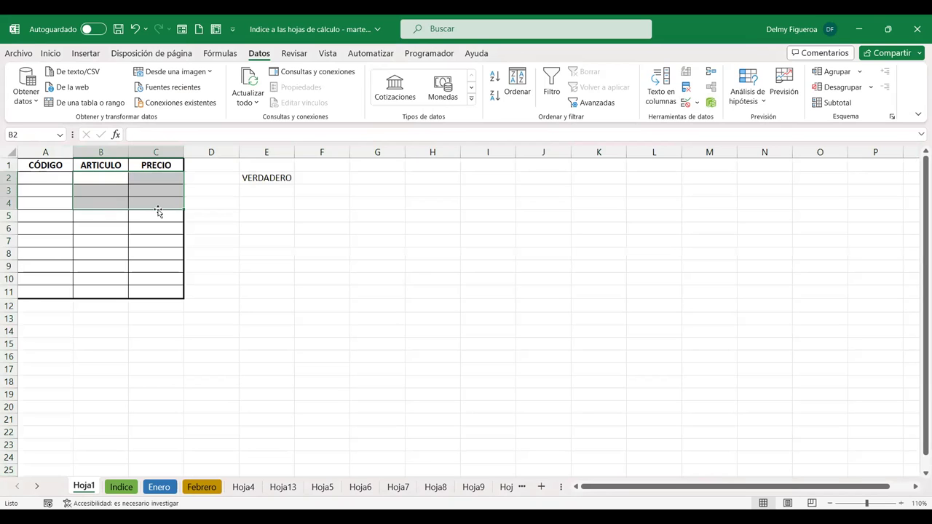
left_click(233, 192)
left_click(263, 184)
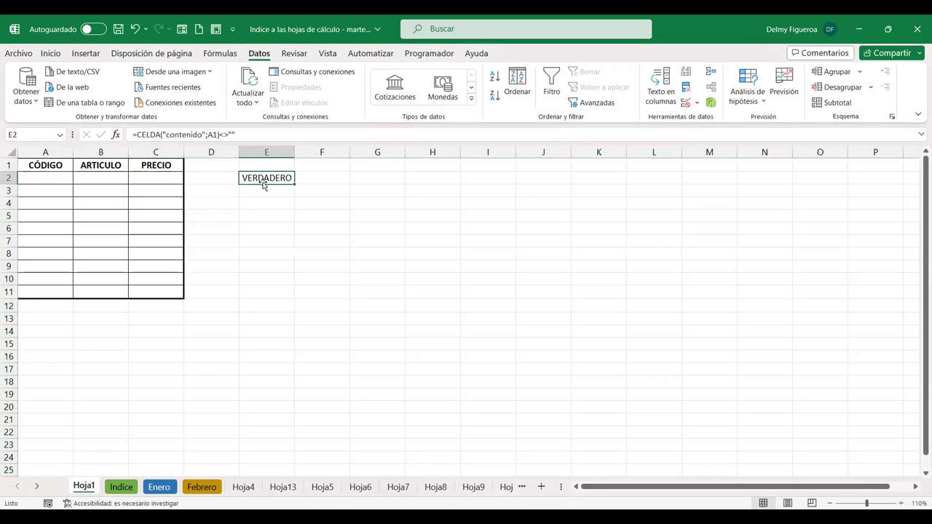
left_click(101, 153)
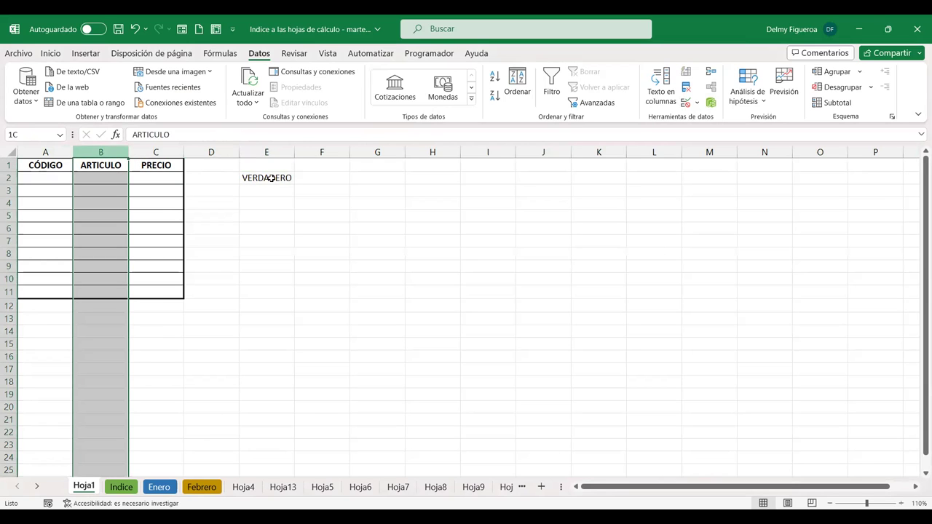
left_click(270, 178)
left_click_drag(251, 135, 106, 134)
key("ctrl+c")
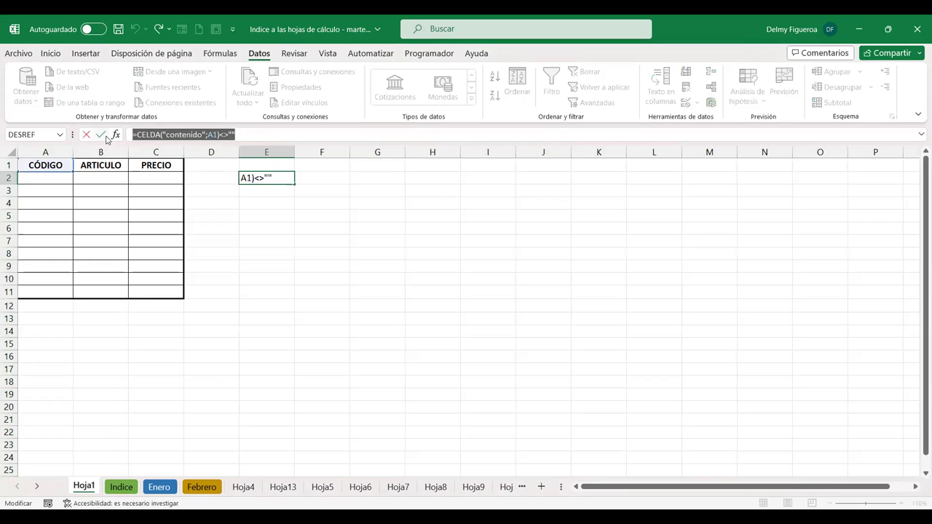
key("Return")
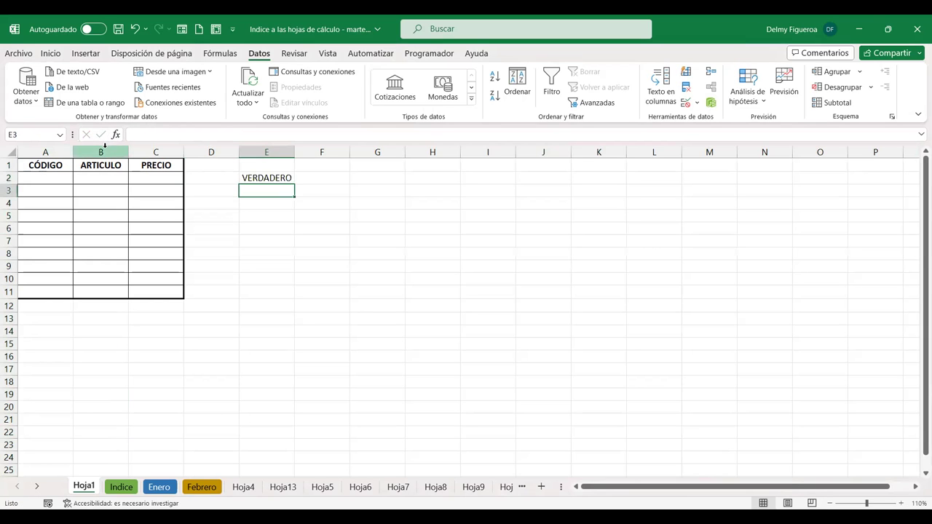
left_click(115, 150)
Give columns B:C a Personalizada rule =CELDA("contenido";A1)<>"", then select B2
left_click_drag(117, 151, 156, 151)
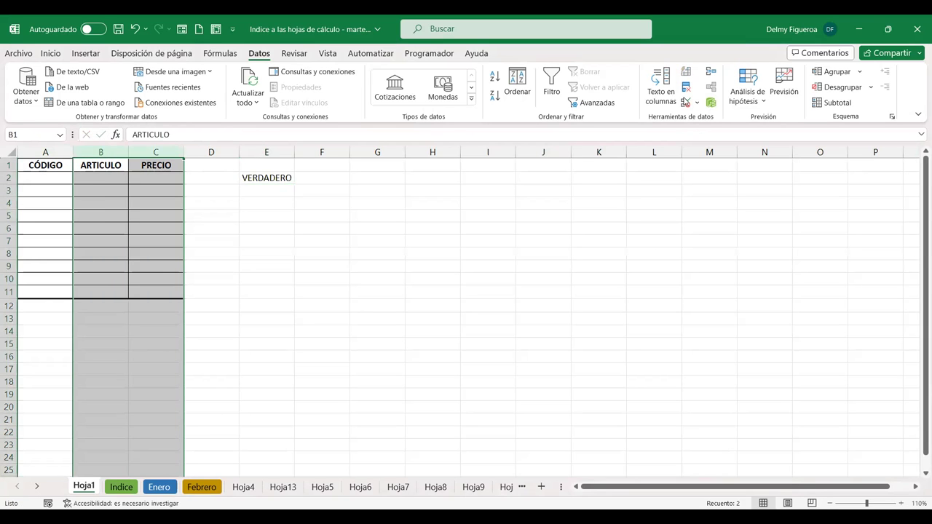
left_click(686, 103)
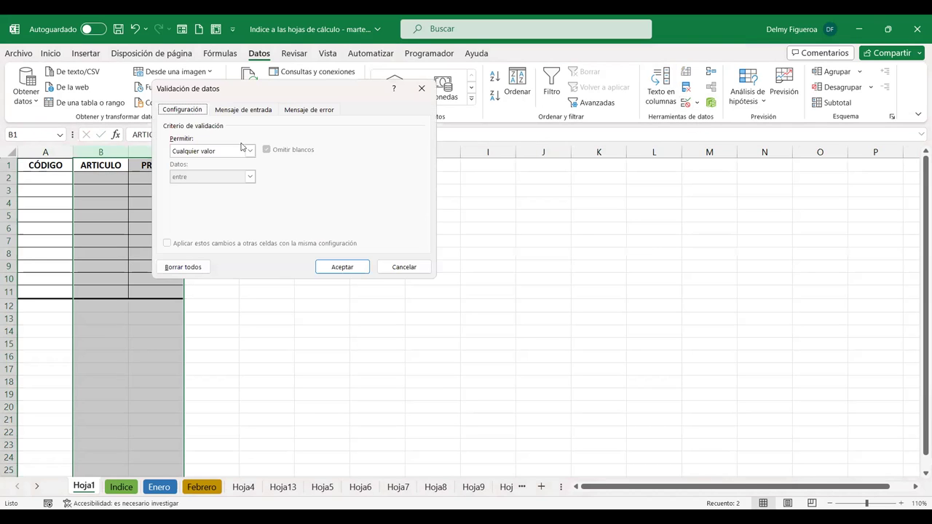
left_click(220, 154)
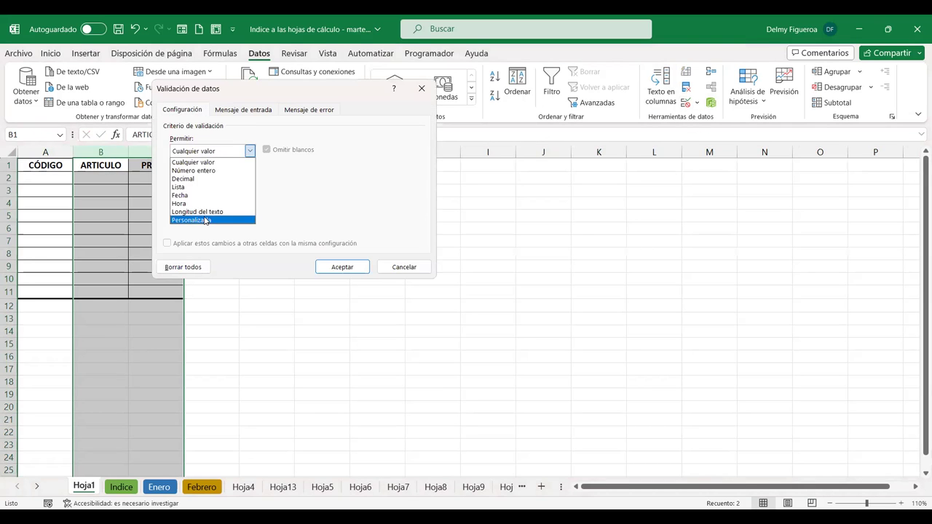
left_click(206, 220)
left_click(214, 202)
key("ctrl+v")
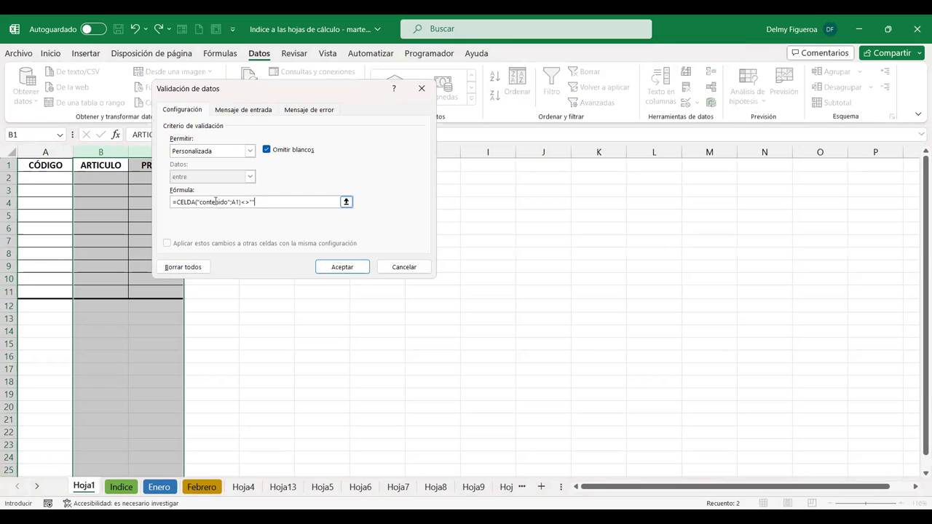
left_click(340, 268)
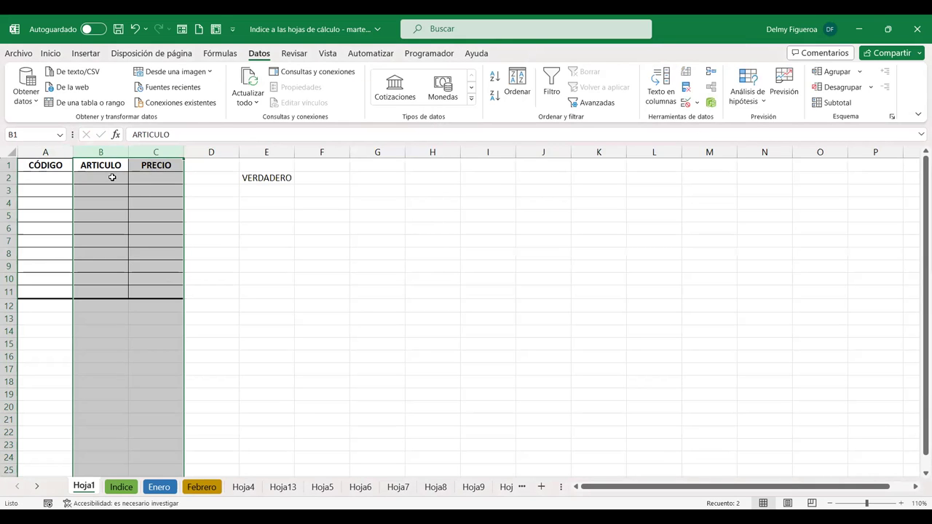
left_click(112, 178)
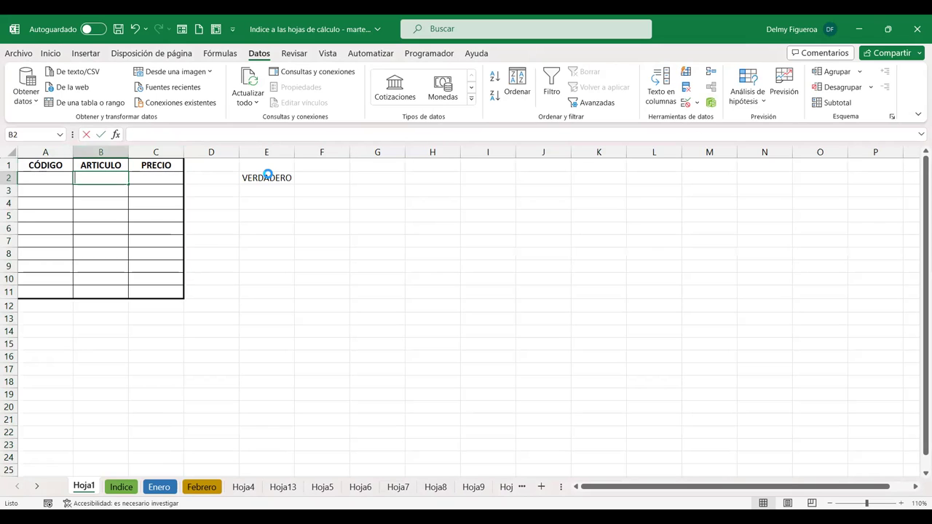
Test the rule: entering 1 in B2 without a code is rejected
type("1")
key("Return")
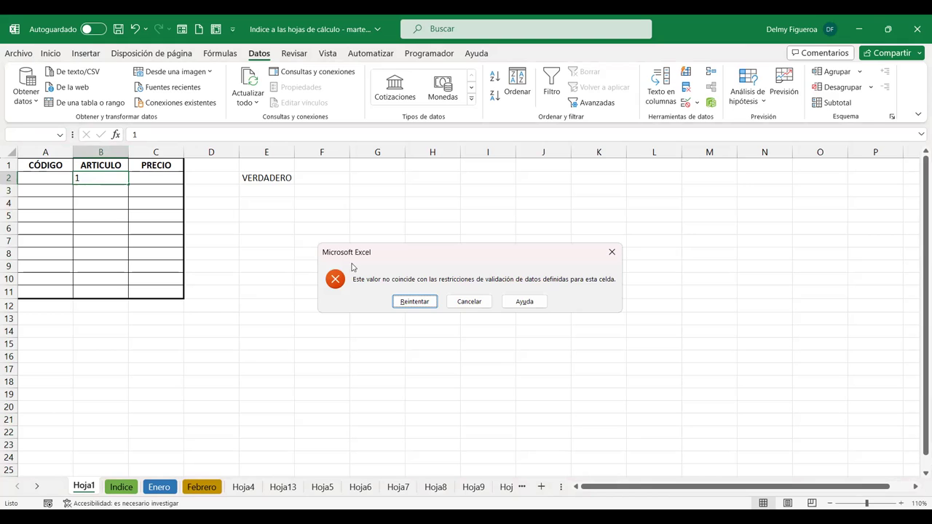
left_click(487, 304)
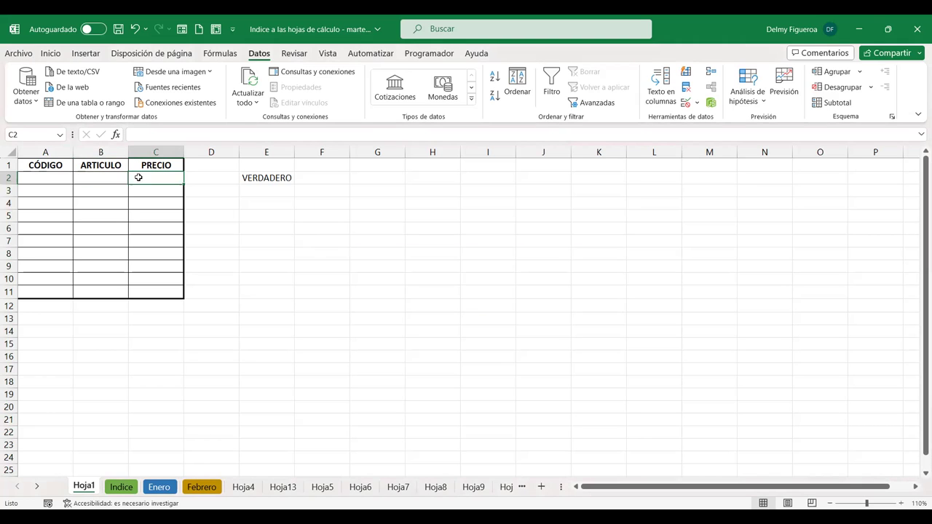
left_click(35, 178)
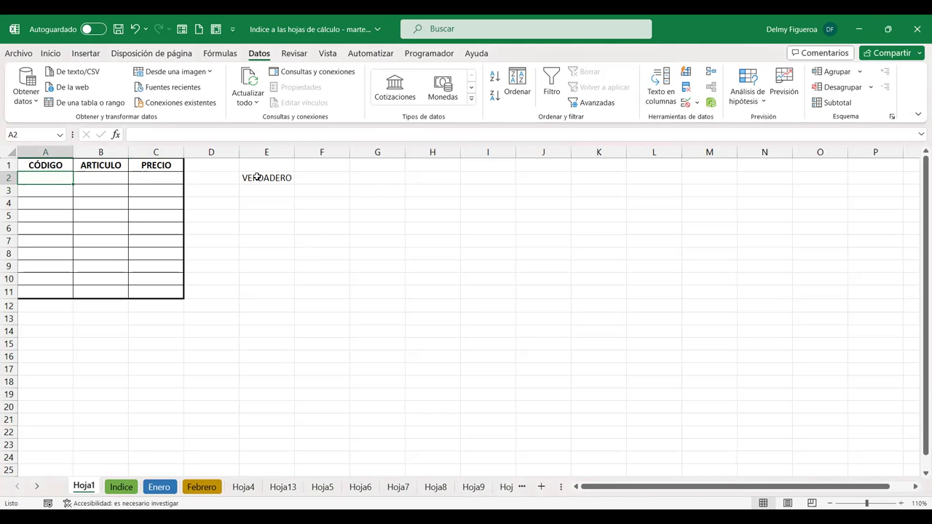
Fill row 2 with code 1, item A and price 1
type("1")
key("Tab")
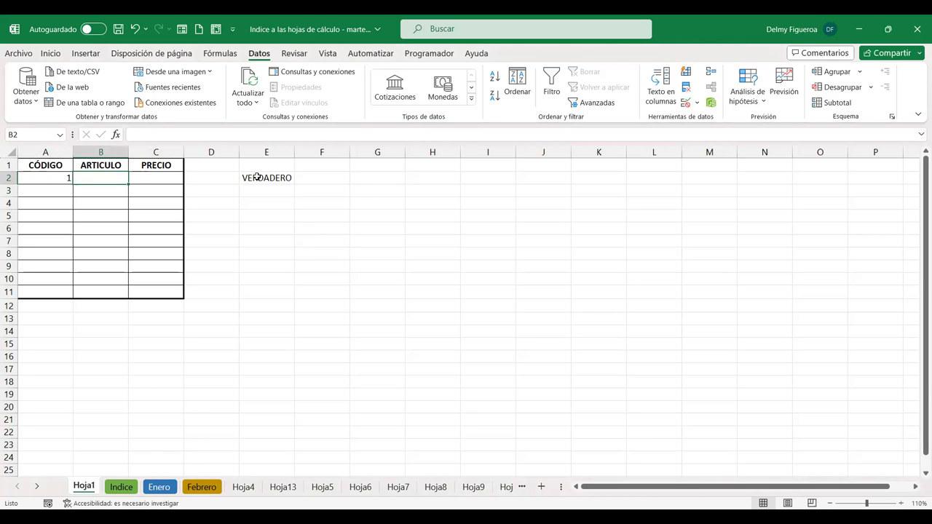
type("A")
key("Tab")
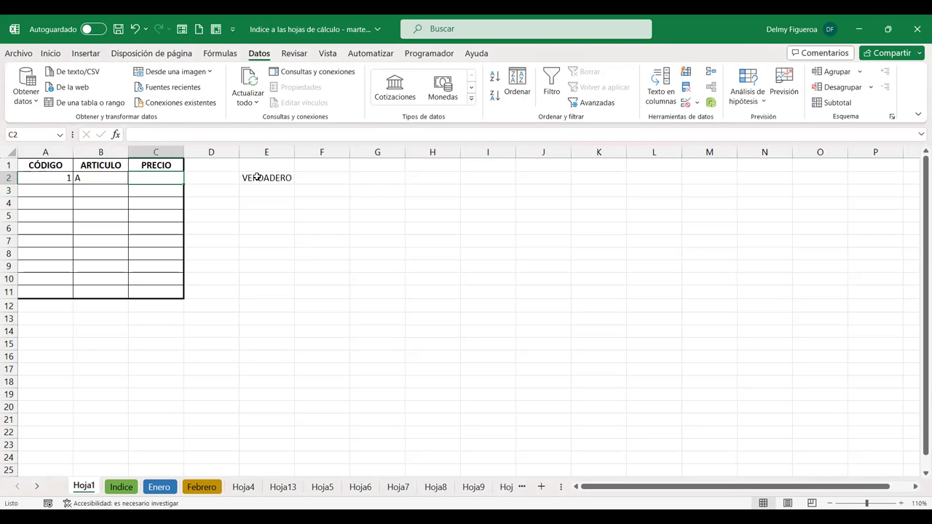
key("Left")
key("Left")
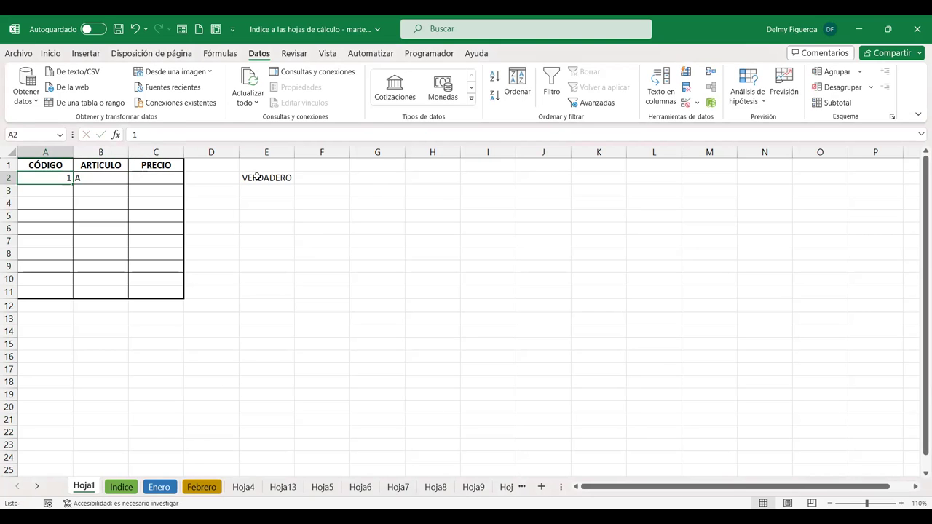
key("Right")
key("Right")
key("Right")
key("Left")
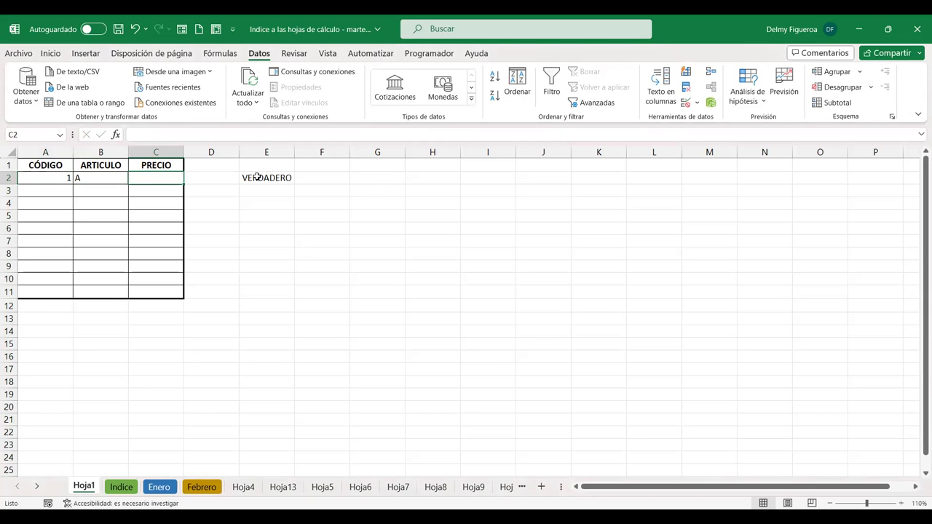
type("1")
key("Right")
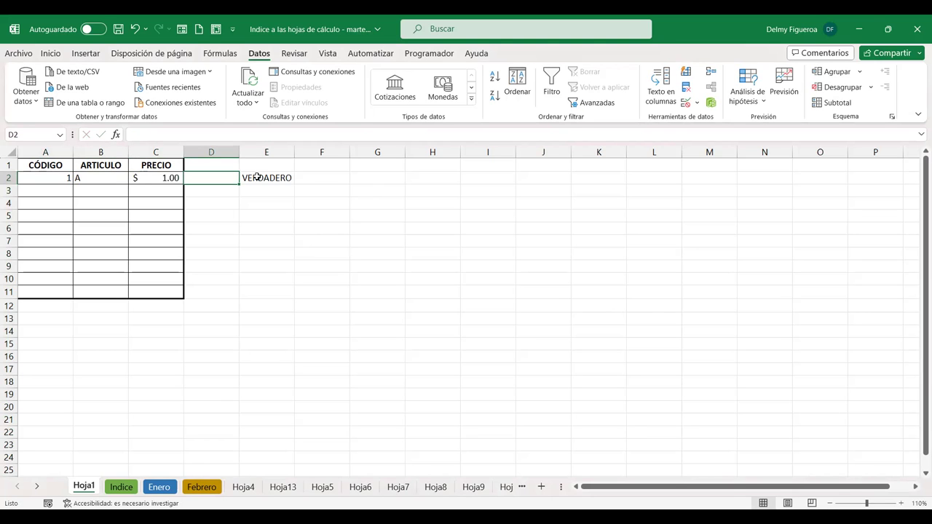
key("Left")
key("Left")
key("Left")
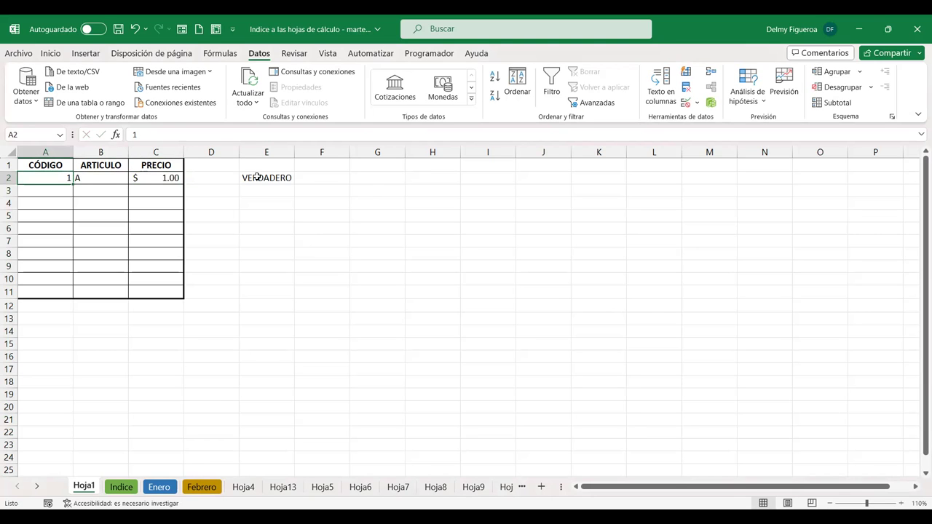
Confirm that price 2 and item B are rejected in row 3 without a code
key("Down")
key("Right")
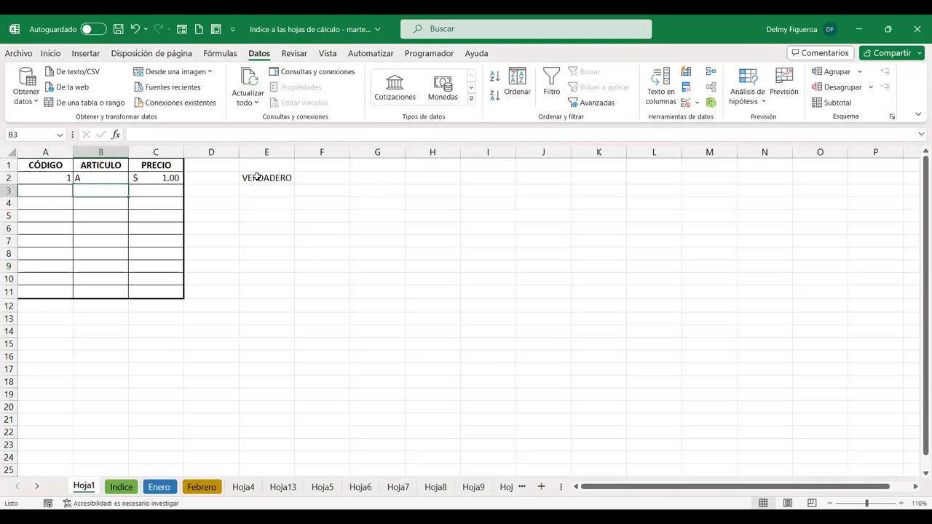
key("Right")
type("2")
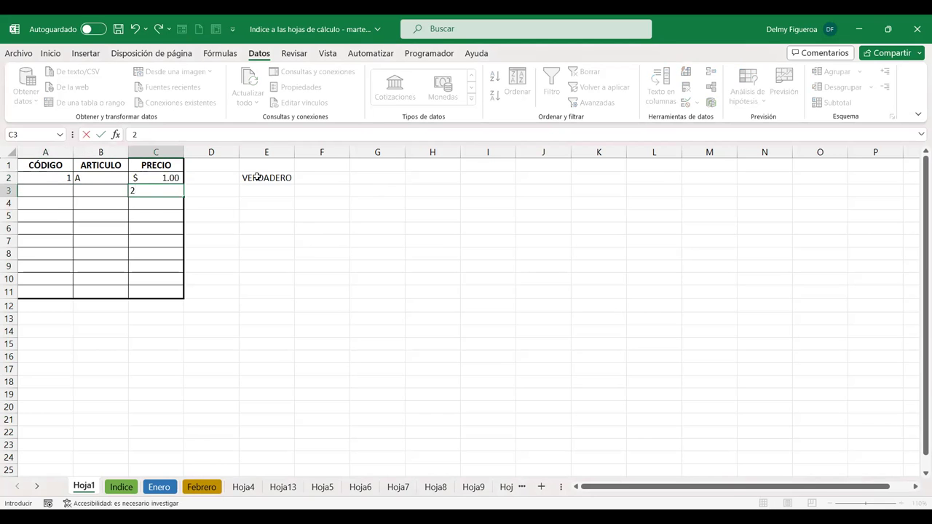
key("Return")
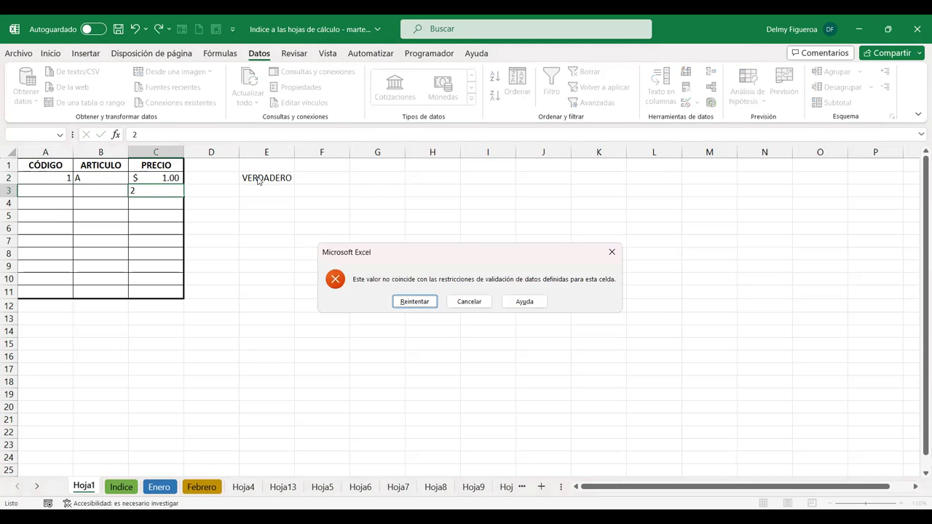
key("Escape")
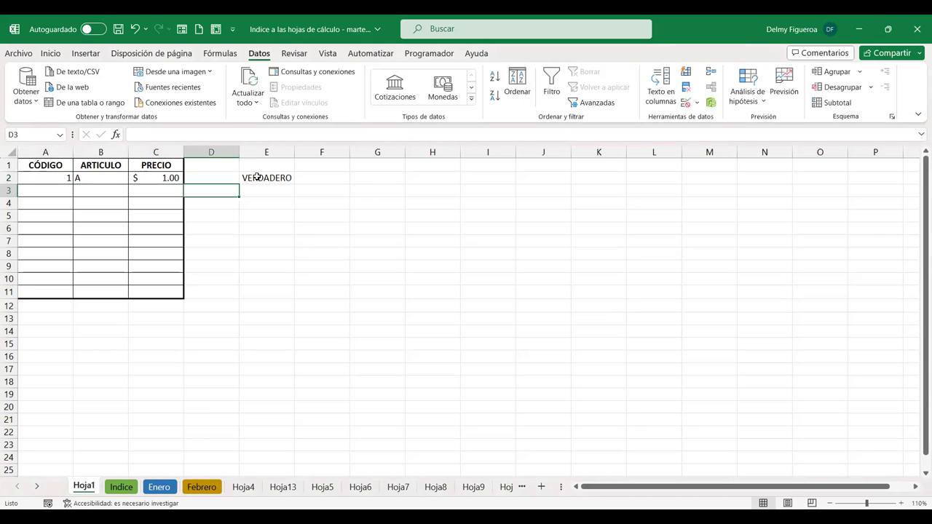
key("Left")
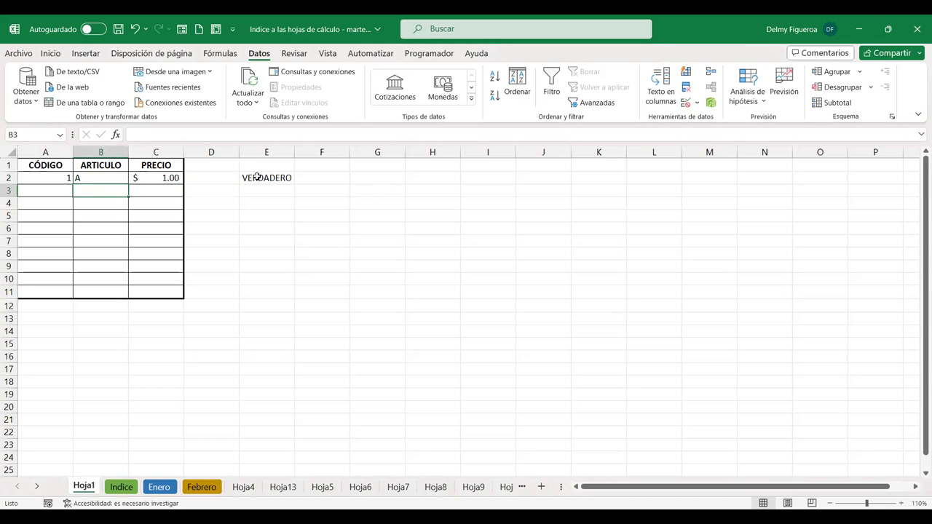
type("B")
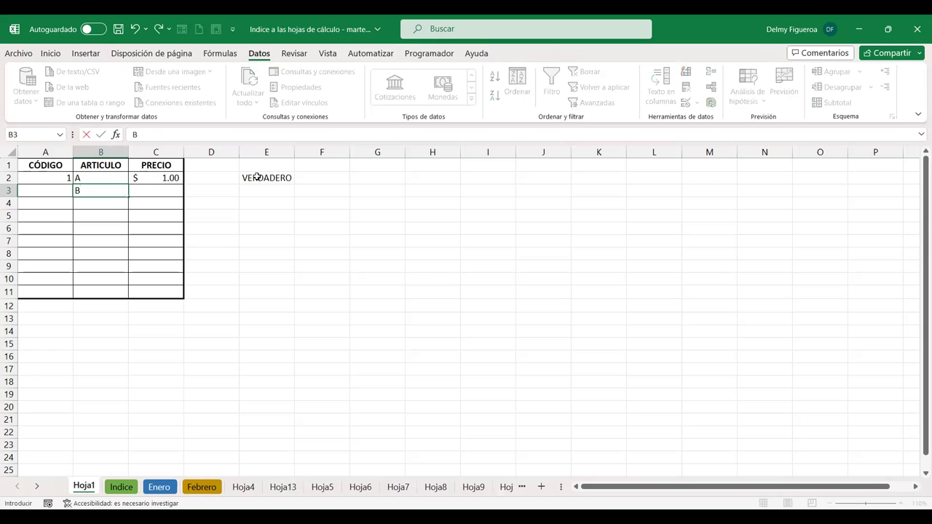
left_click(257, 178)
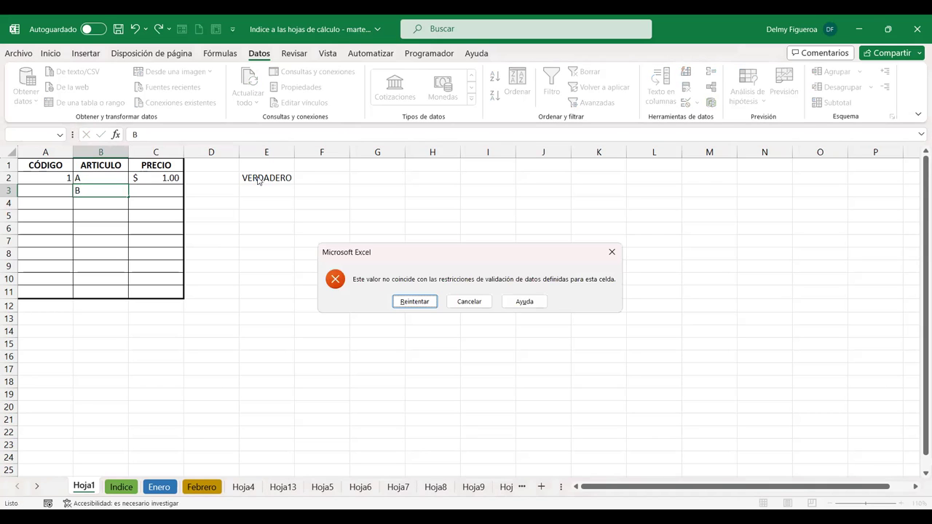
key("Escape")
key("Left")
key("Left")
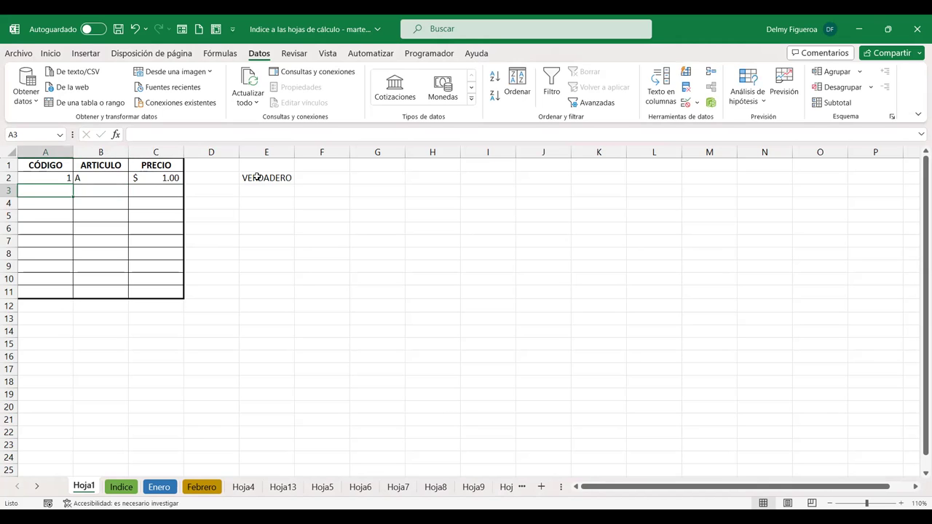
Fill row 3 with code 2, item B and price 1
type("2")
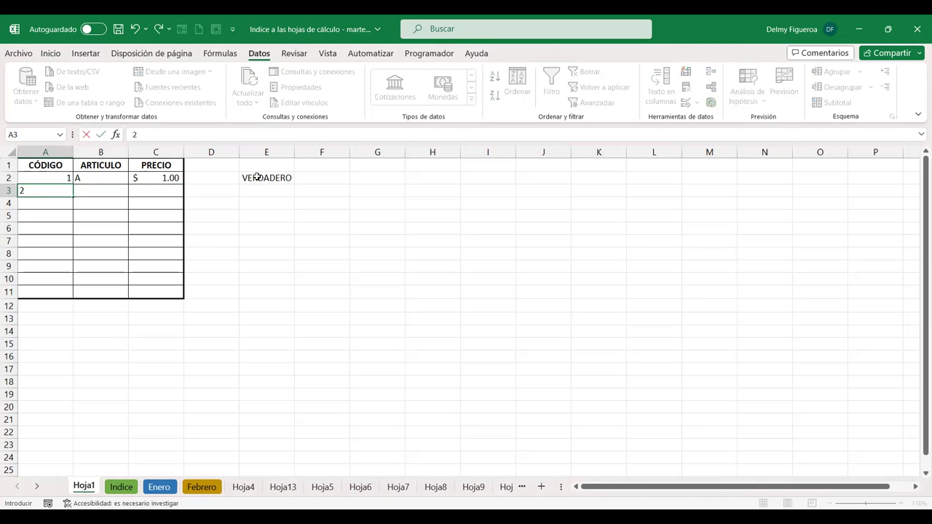
key("Tab")
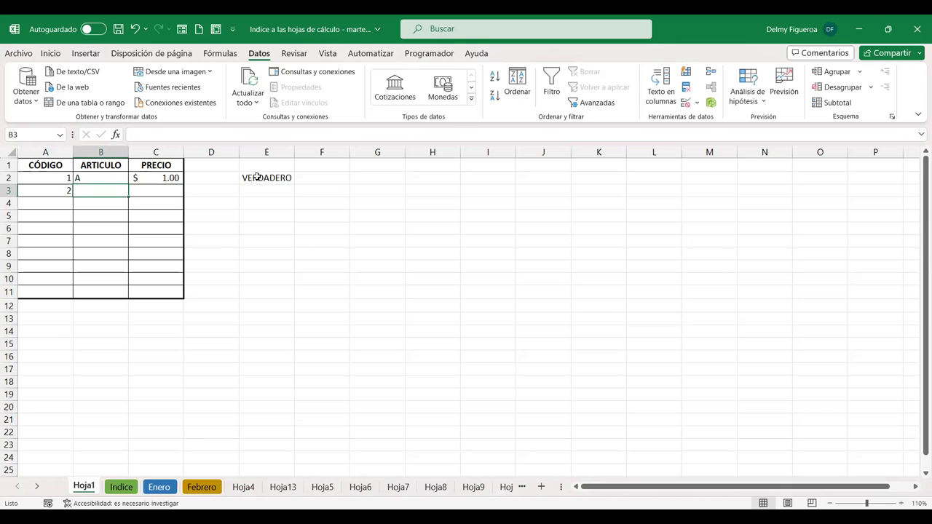
type("B")
key("Tab")
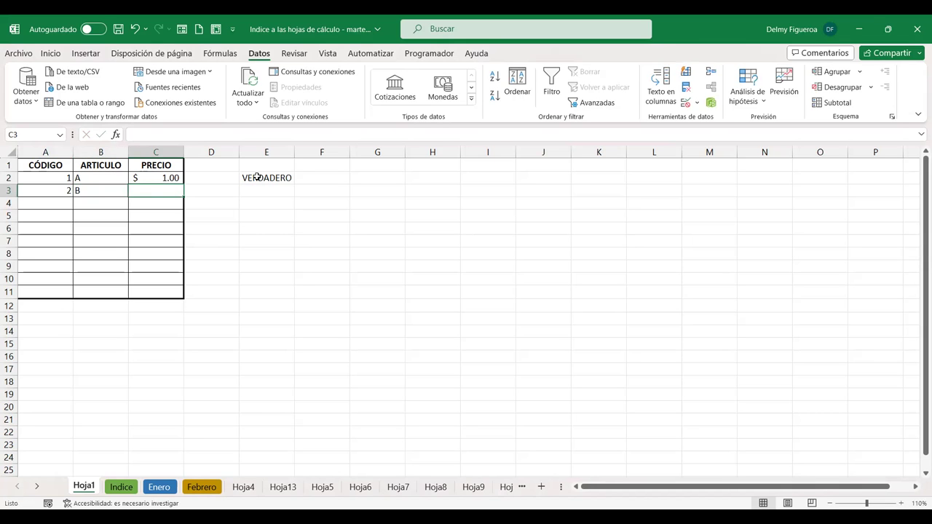
type("1")
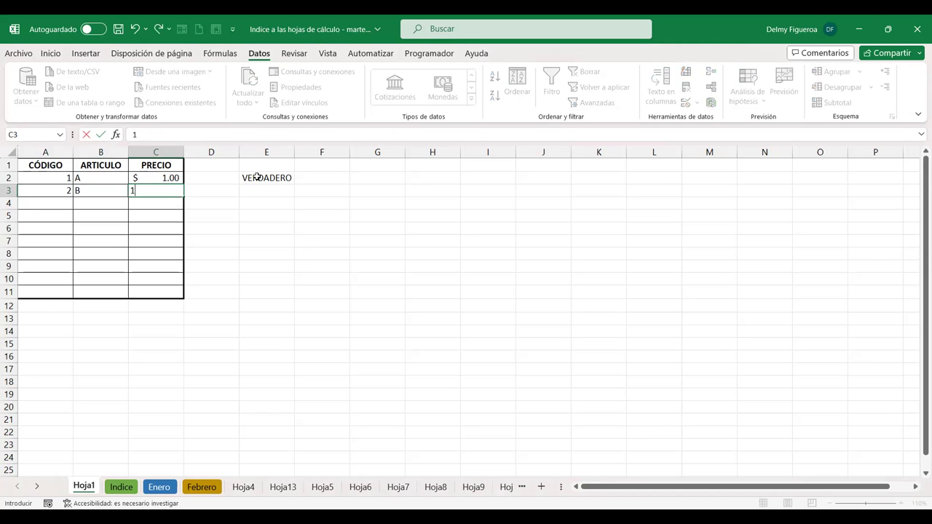
key("Tab")
key("Left")
key("Left")
key("Left")
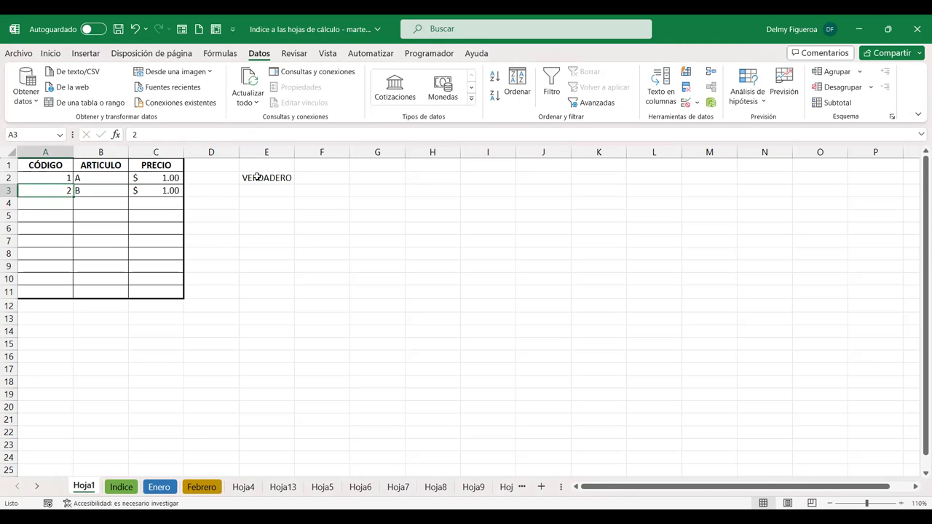
Enter code 3 in A4 and confirm a price without an item is rejected
key("Down")
key("Right")
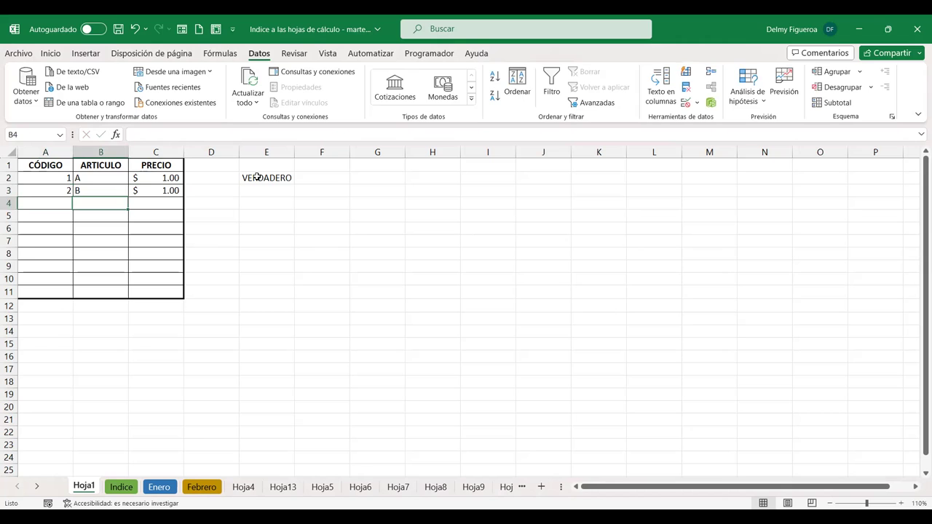
key("Right")
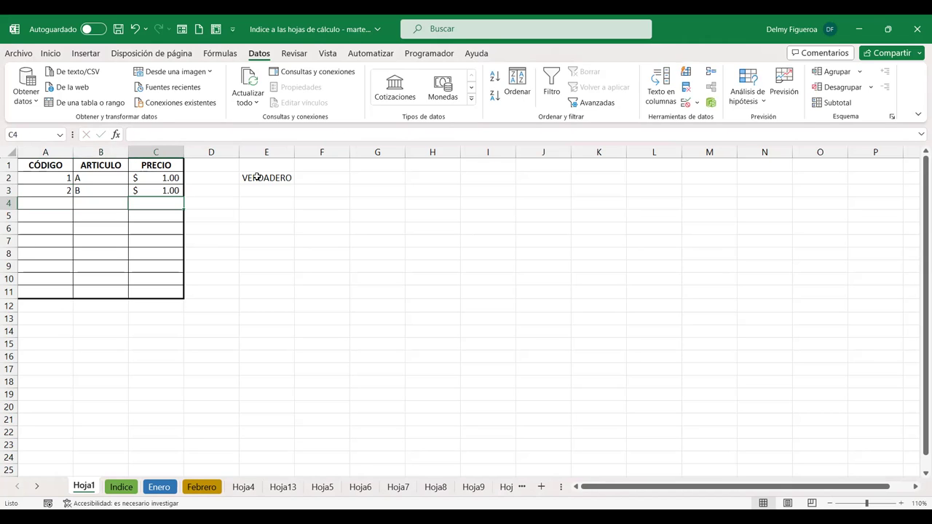
key("Left")
key("Left")
type("3")
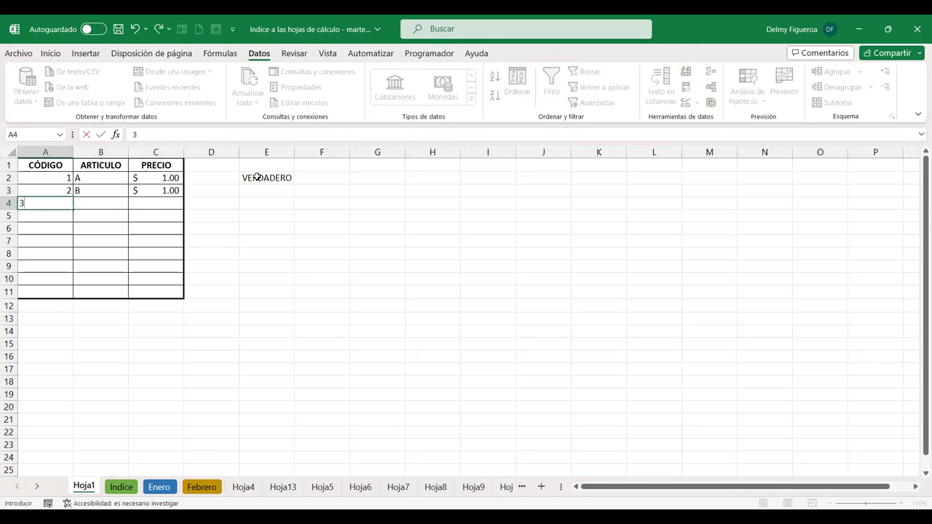
key("Tab")
key("Tab")
type("2")
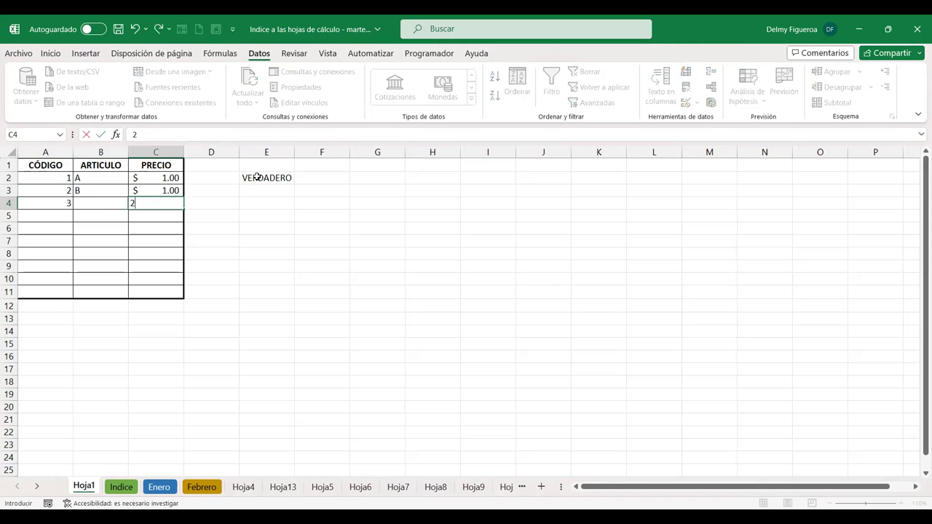
key("Return")
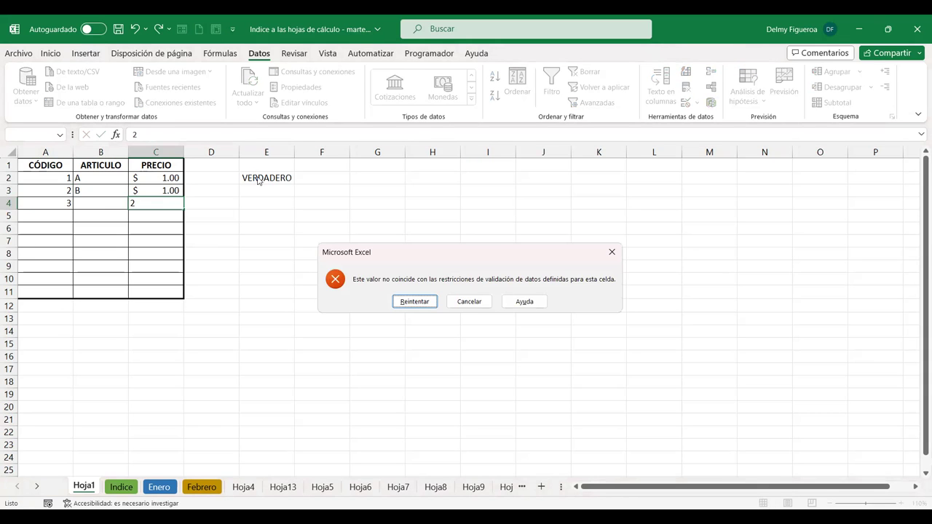
key("Escape")
Enter article C in B4 and price 3 in C4
key("Left")
key("Left")
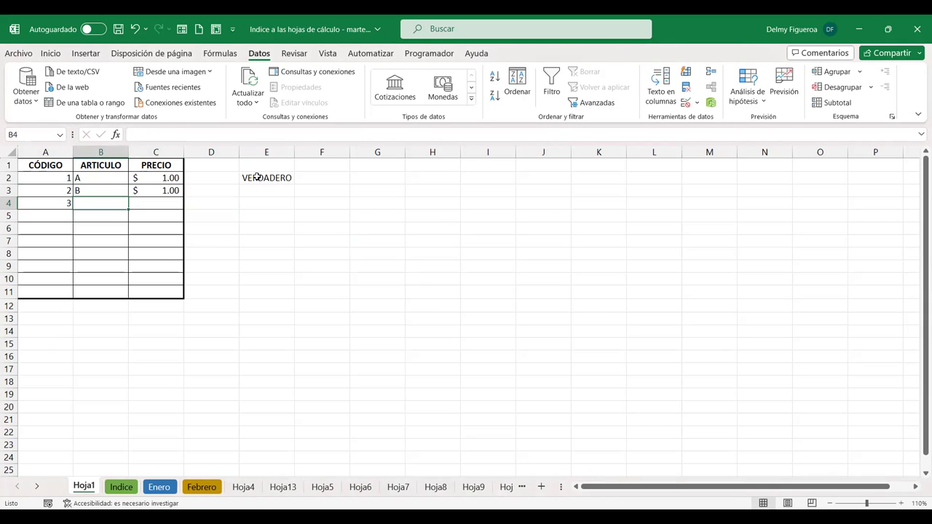
type("C")
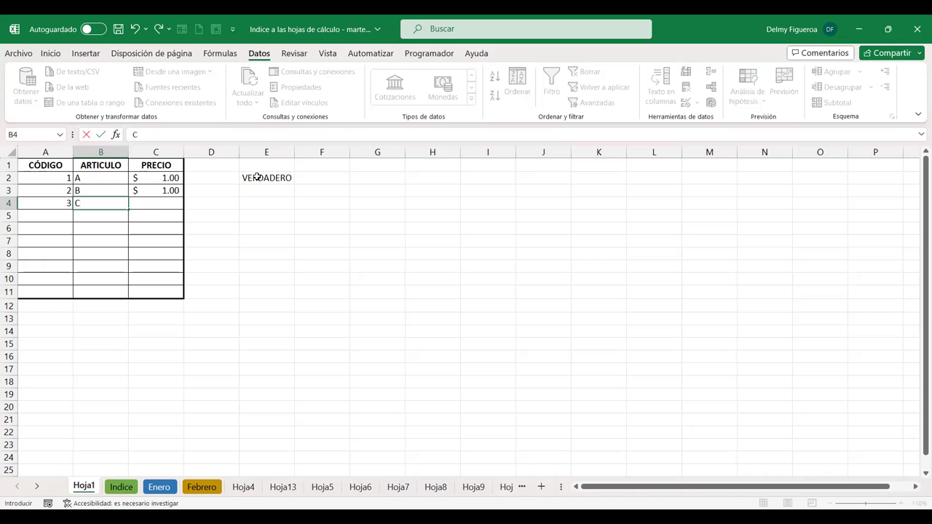
key("Tab")
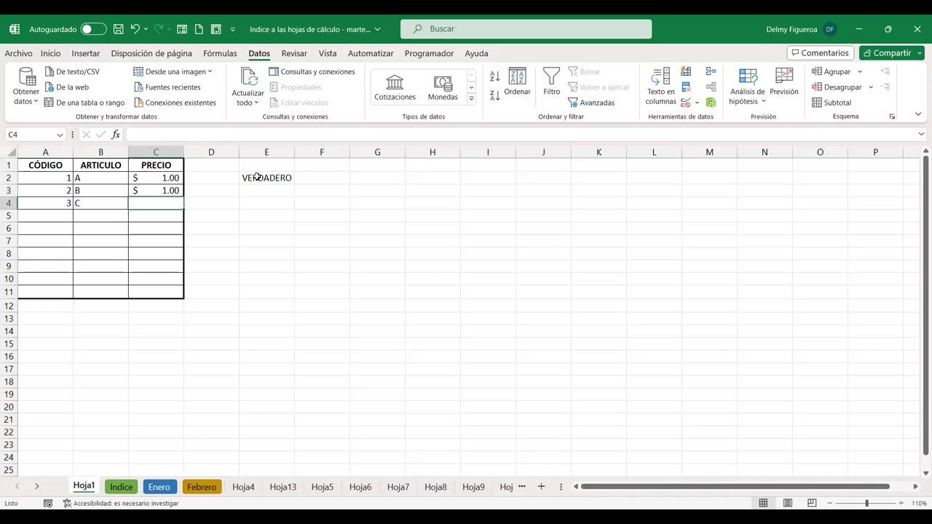
type("3")
key("Tab")
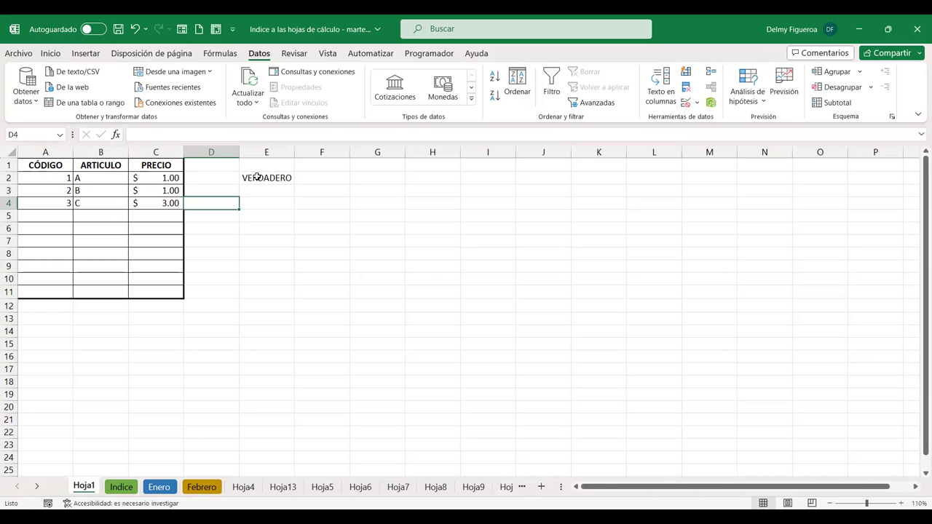
key("Left")
key("Left")
key("Left")
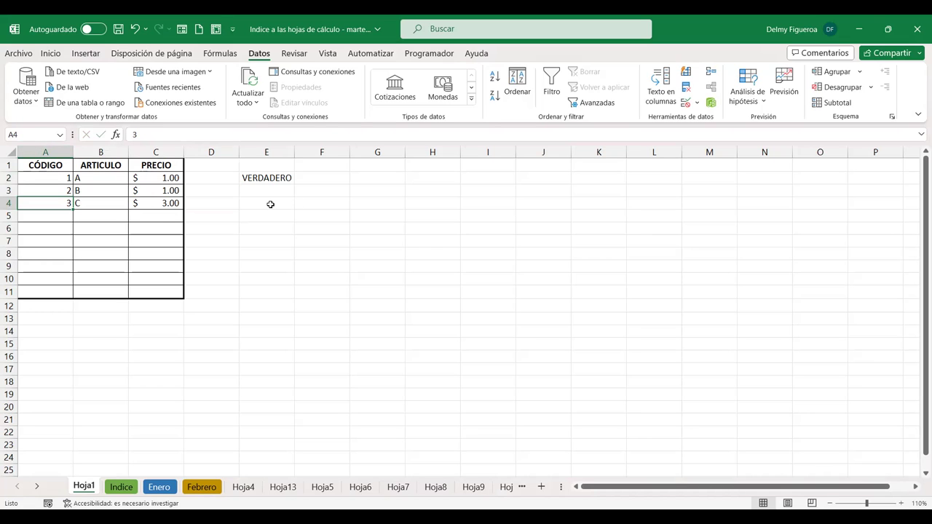
left_click(271, 203)
left_click(277, 176)
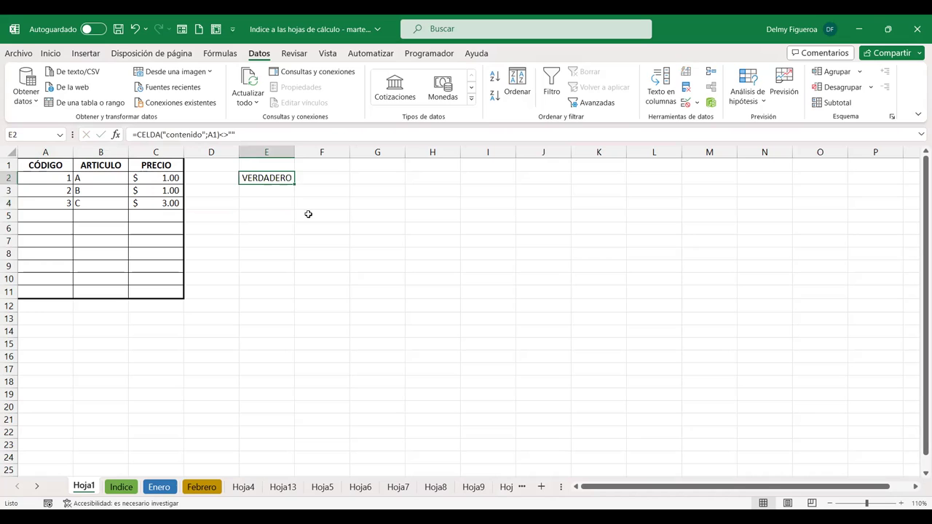
left_click(318, 212)
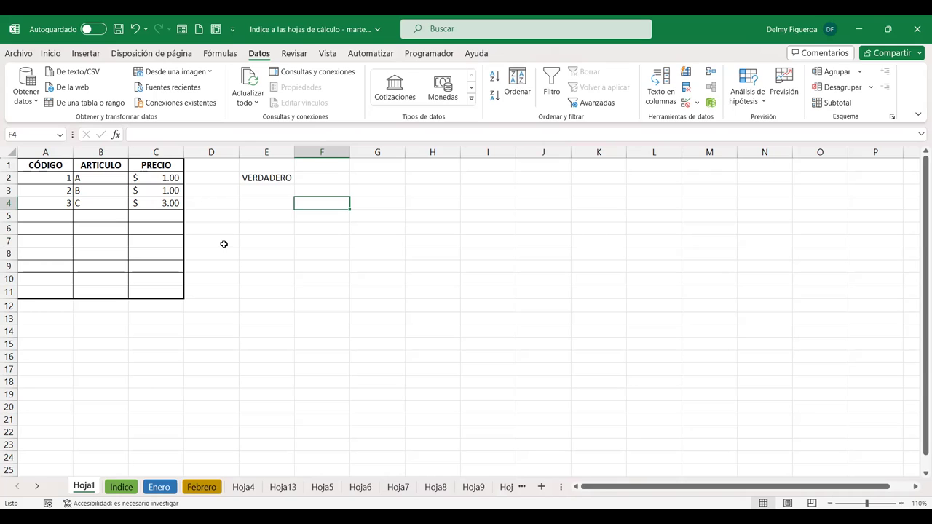
Follow the Enero hyperlink from Indice to its sheet, then go back and display Hoja4
left_click(127, 492)
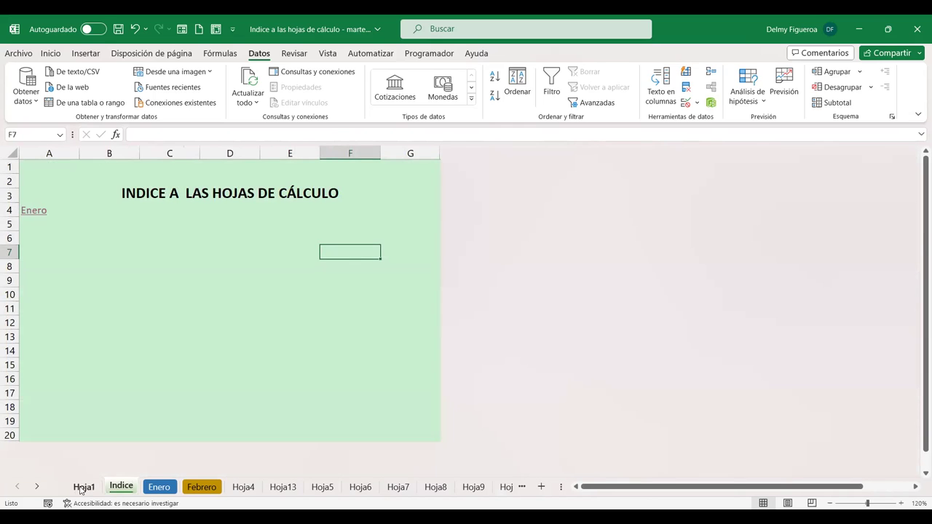
key("ctrl+Page_Up")
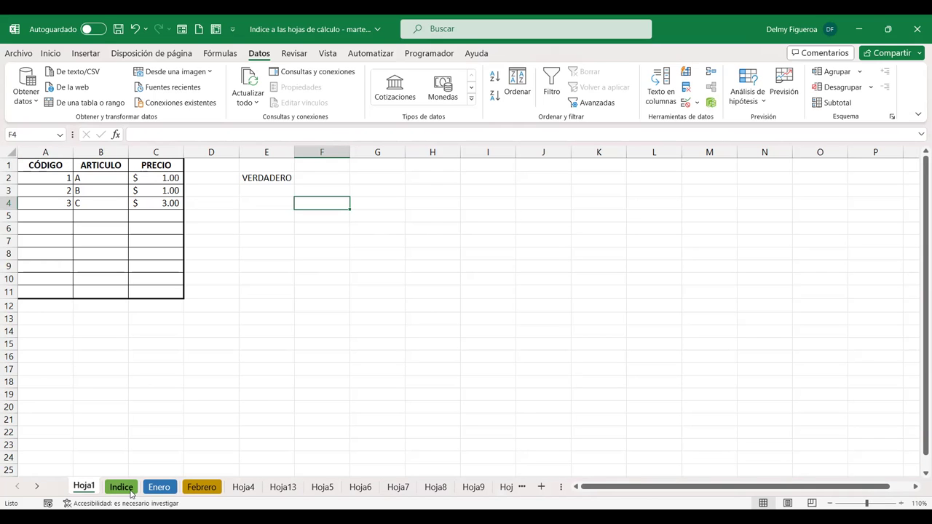
left_click(131, 492)
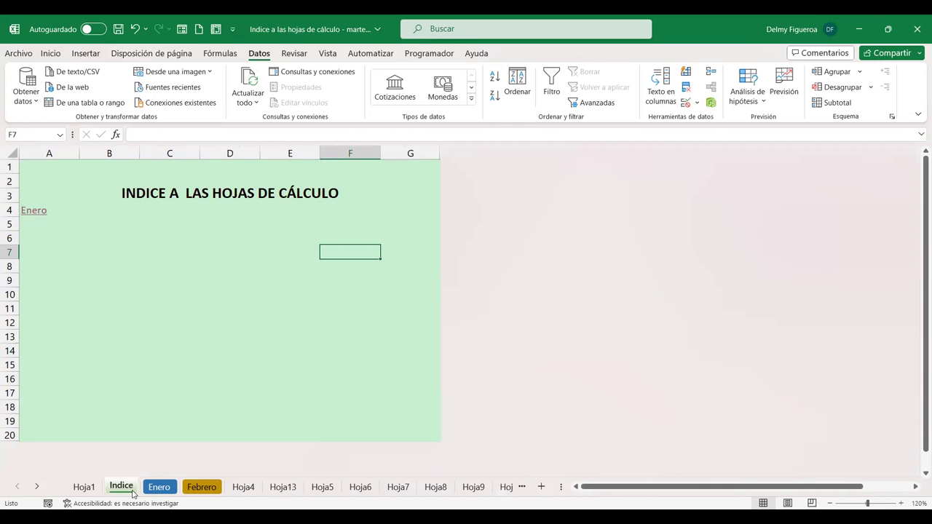
left_click(134, 249)
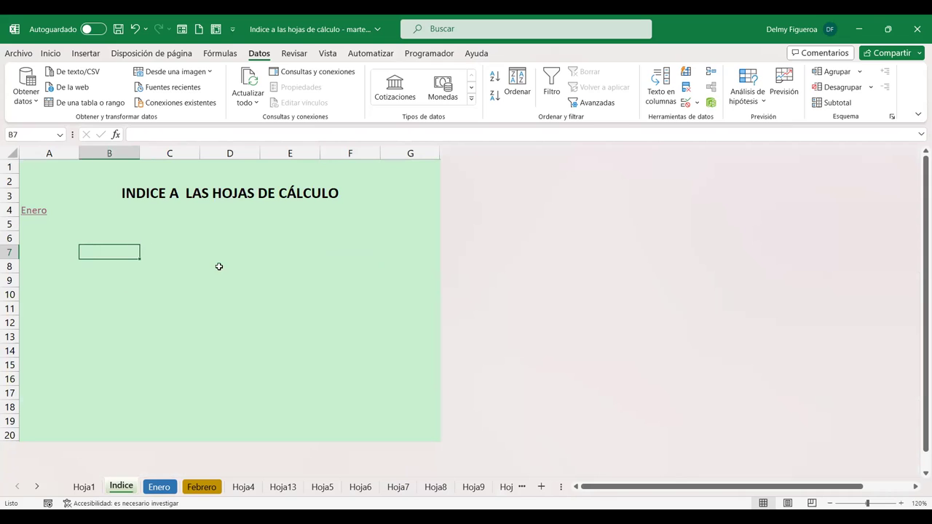
left_click(54, 169)
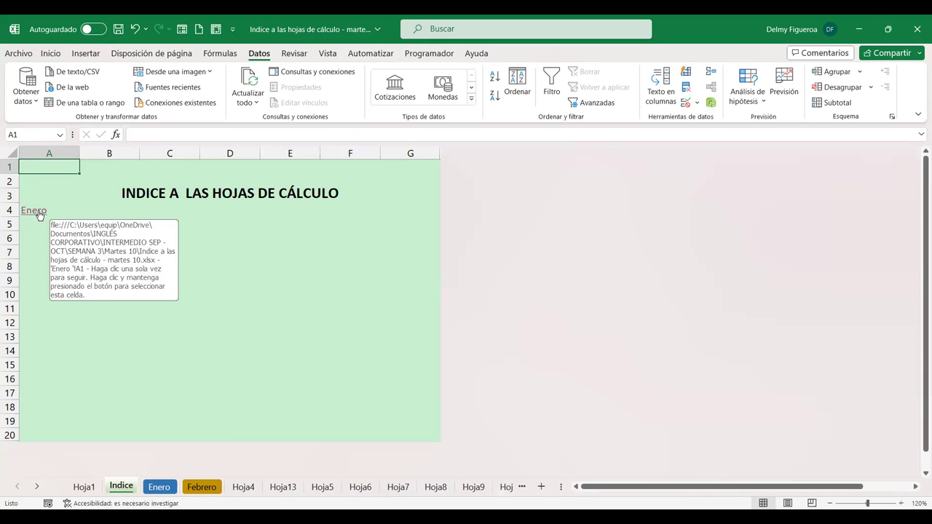
left_click(36, 213)
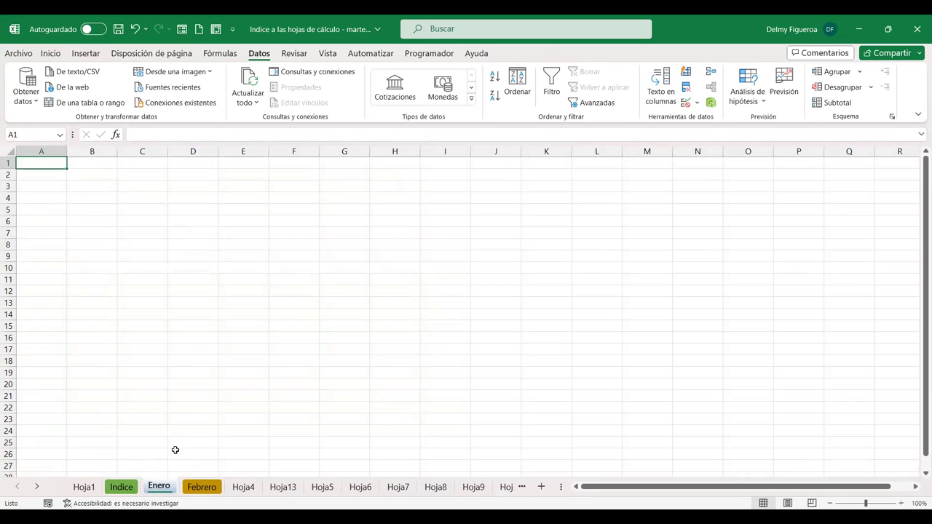
left_click(118, 492)
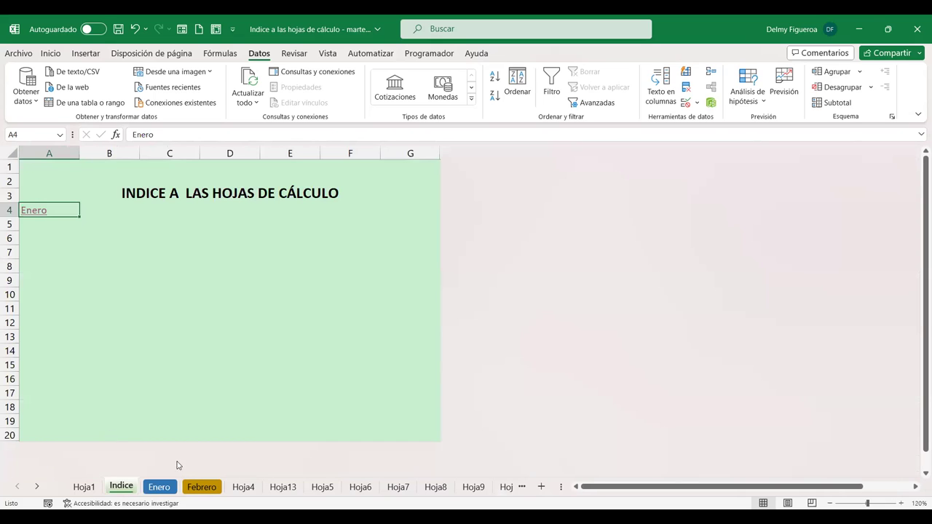
left_click(206, 487)
left_click(242, 487)
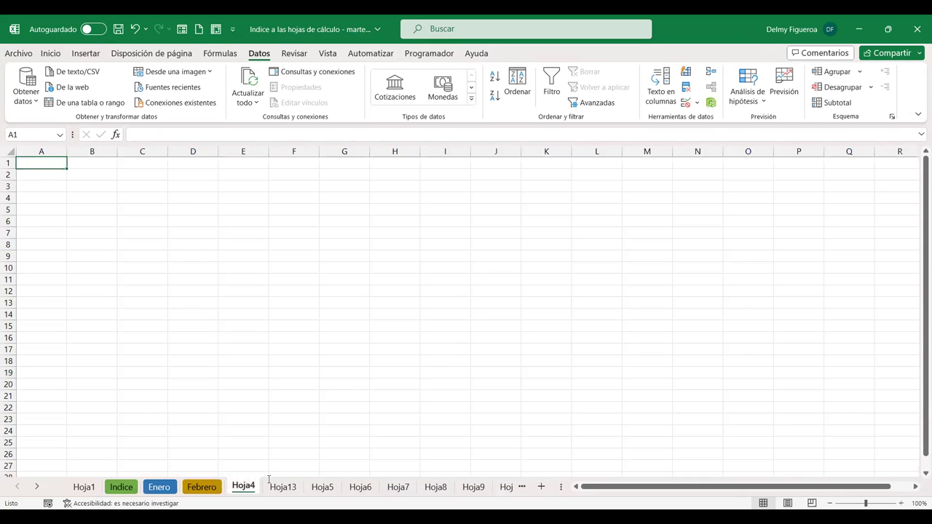
Rename Hoja4, Hoja13 and Hoja5 to Marzo, Abril and Mayo
double_click(264, 484)
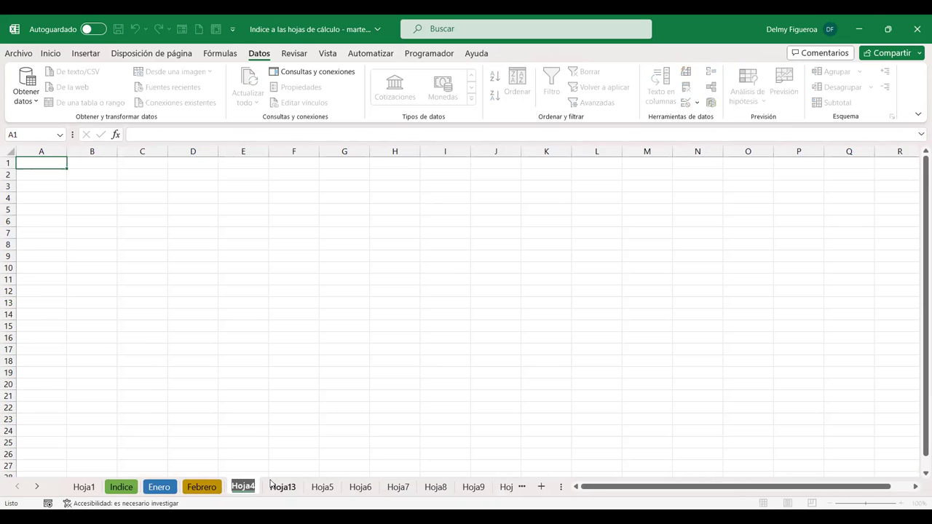
type("MArzo")
key("Return")
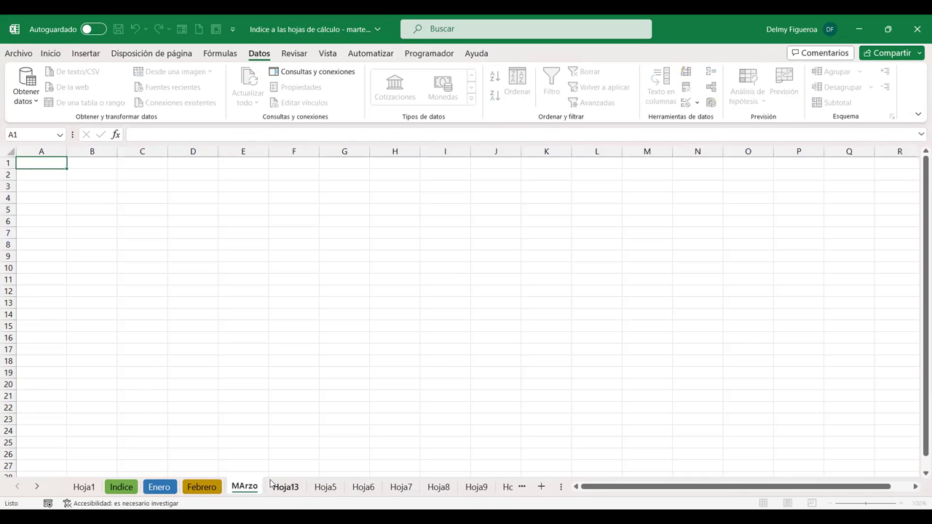
key("BackSpace")
key("BackSpace")
key("BackSpace")
key("BackSpace")
type("a")
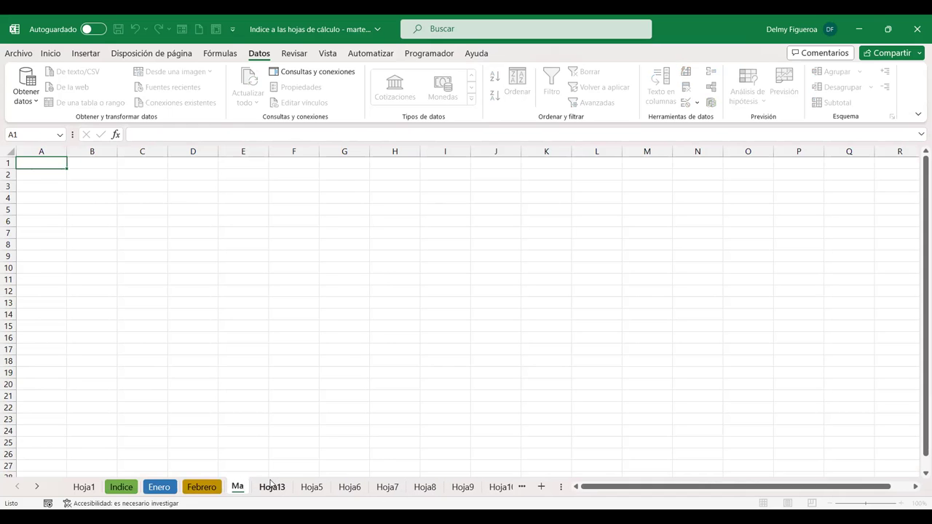
type("rzo")
key("Return")
left_click(285, 486)
double_click(292, 487)
type("Abril")
key("Return")
left_click(313, 486)
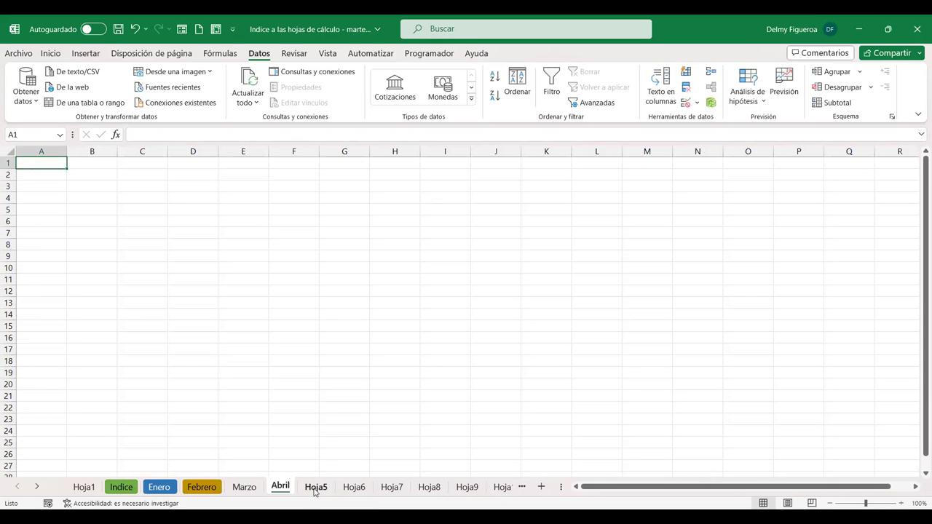
double_click(315, 487)
type("Mayo")
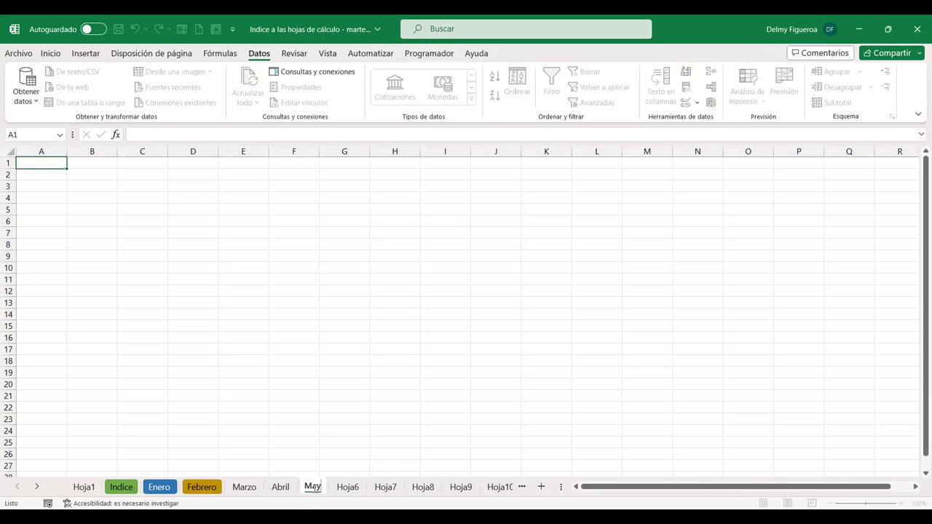
key("Return")
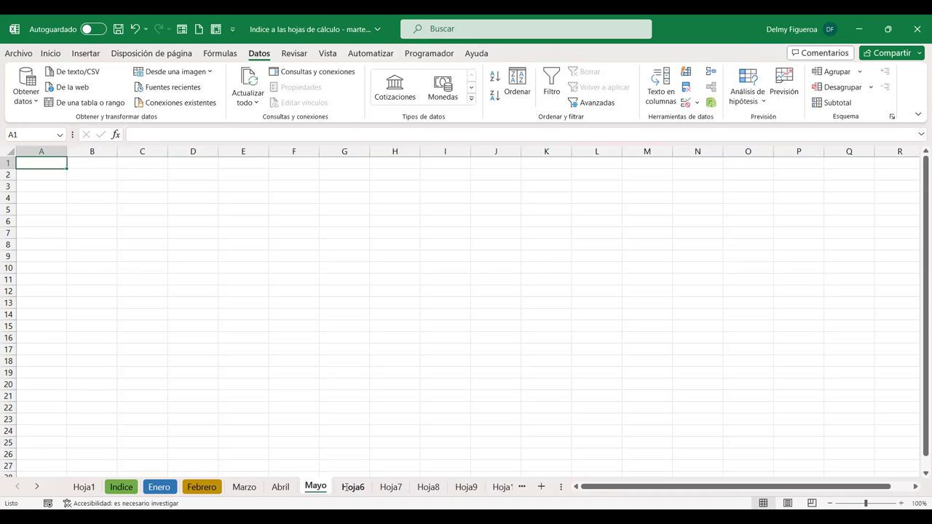
Rename Hoja6 through Hoja9 to Junio, Julio, Agosto and Septiembre
double_click(340, 487)
type("Jun")
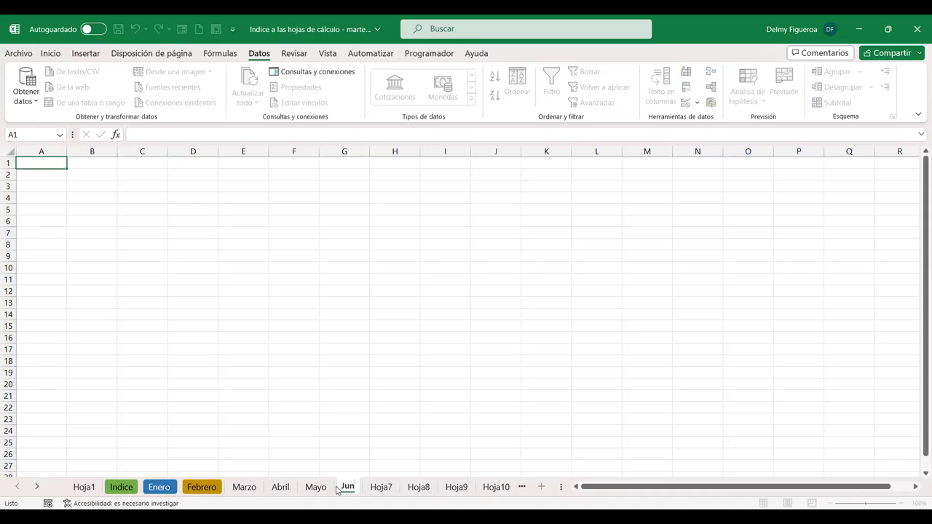
type("io")
key("Return")
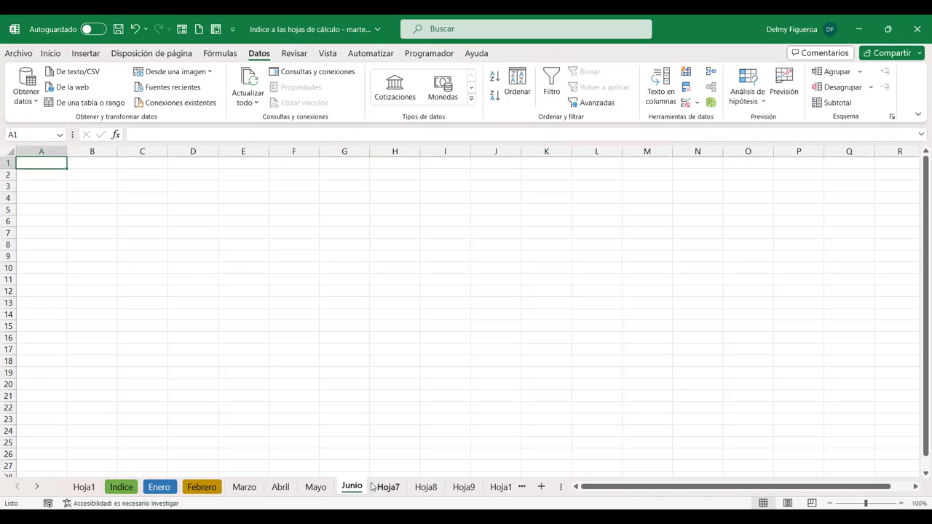
double_click(388, 487)
type("Julio")
key("Return")
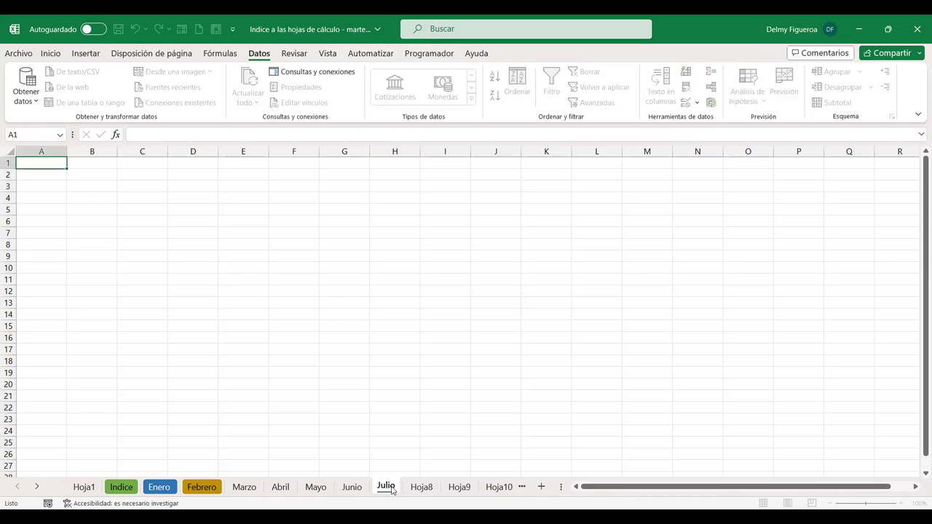
double_click(421, 487)
type("Agosto")
key("Return")
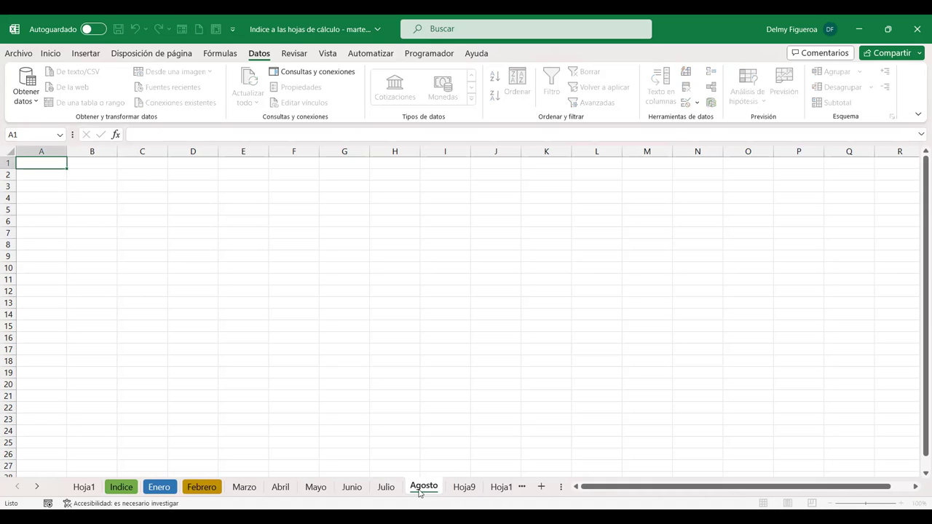
double_click(467, 492)
type("Septiem")
key("BackSpace")
key("BackSpace")
key("BackSpace")
type("e")
key("BackSpace")
type("iembre")
key("Return")
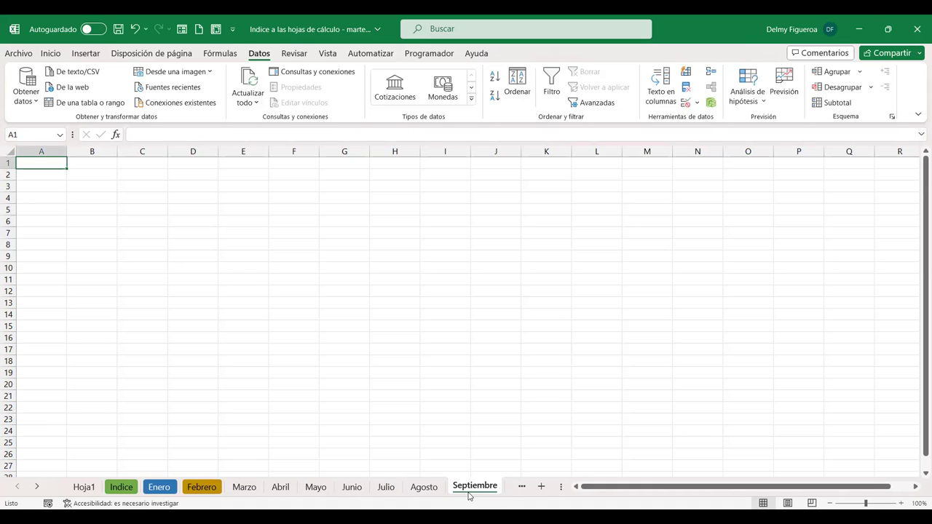
Rename Hoja10, Hoja11 and Hoja12 to Octubre, Noviembre and Diciembre
left_click(37, 488)
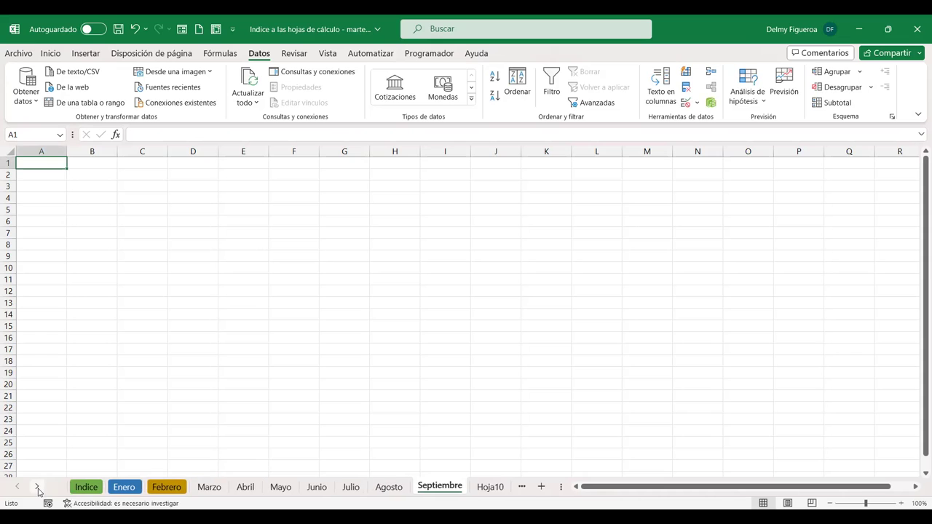
left_click(37, 487)
double_click(363, 486)
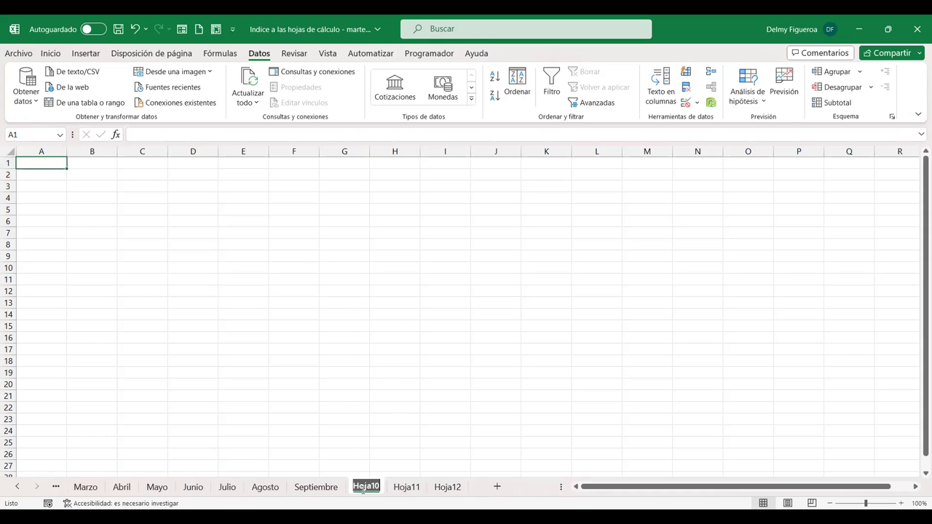
type("Octu")
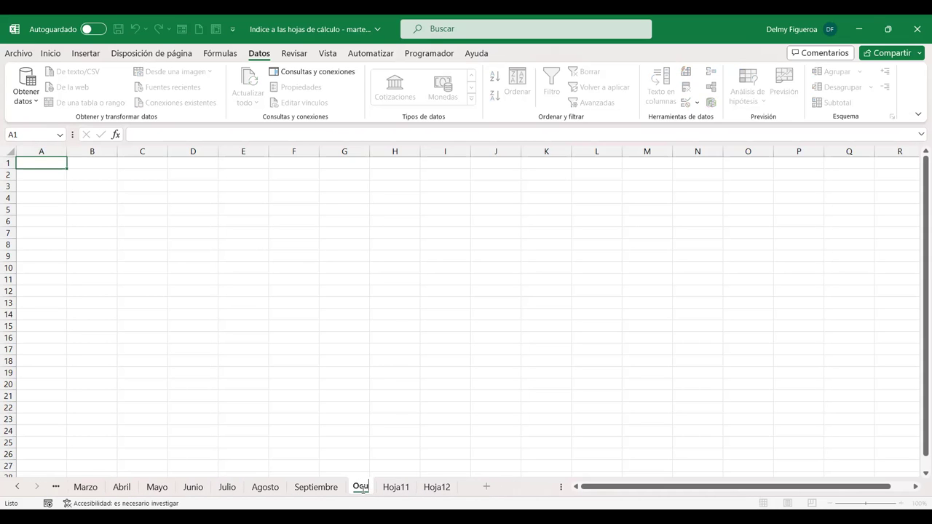
type("bre")
key("Return")
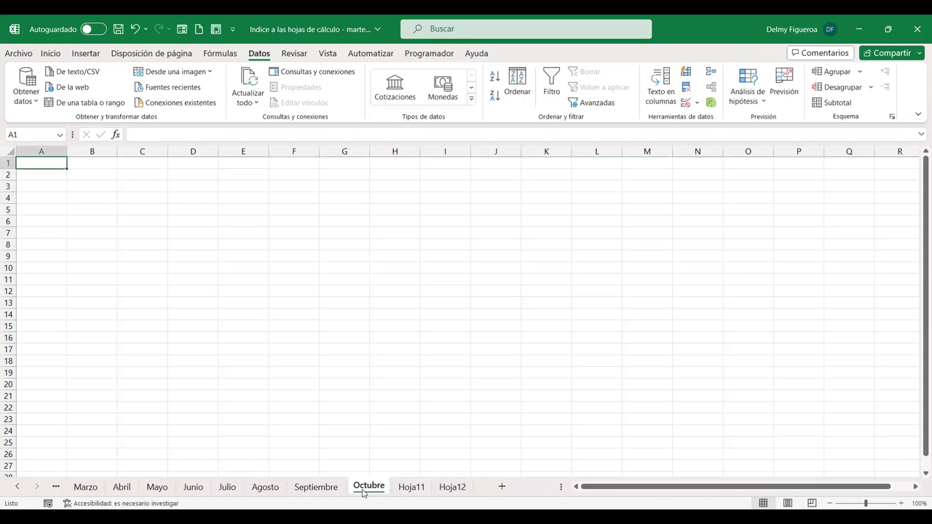
double_click(411, 487)
type("Noviembre")
key("Return")
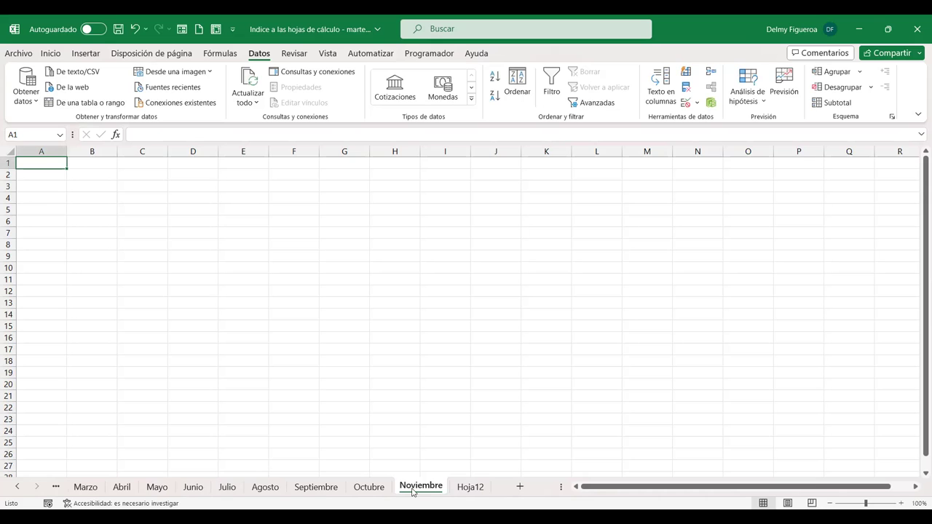
double_click(456, 488)
type("Diciembre")
key("Return")
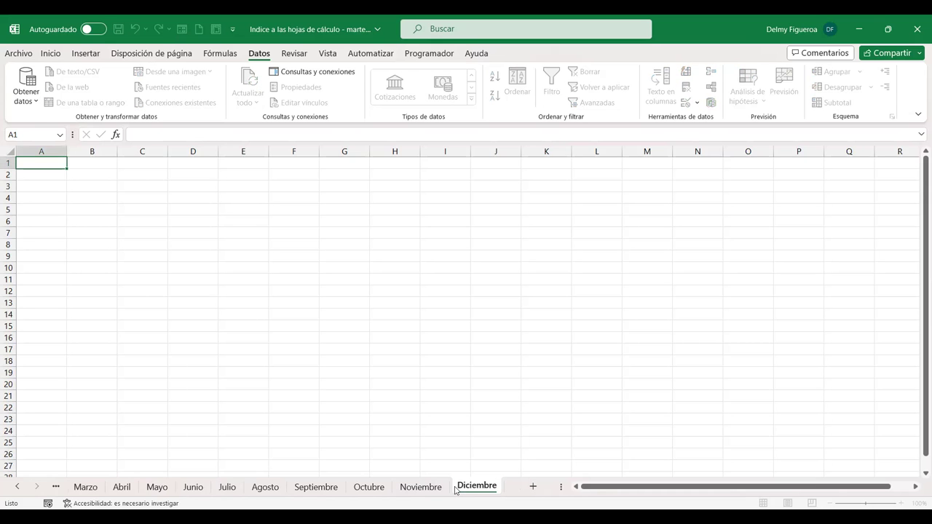
Colour the Marzo tab black, Abril orange and Mayo dark blue
left_click(17, 488)
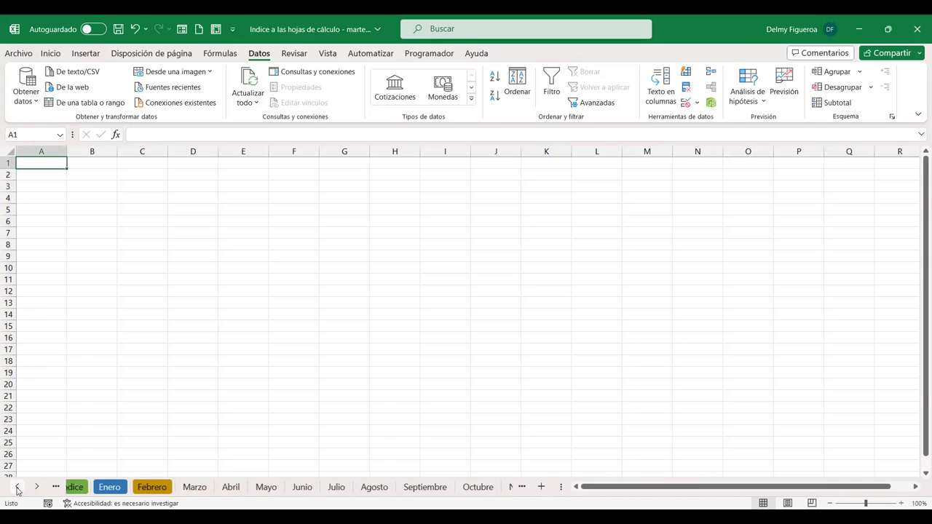
left_click(17, 488)
left_click(245, 487)
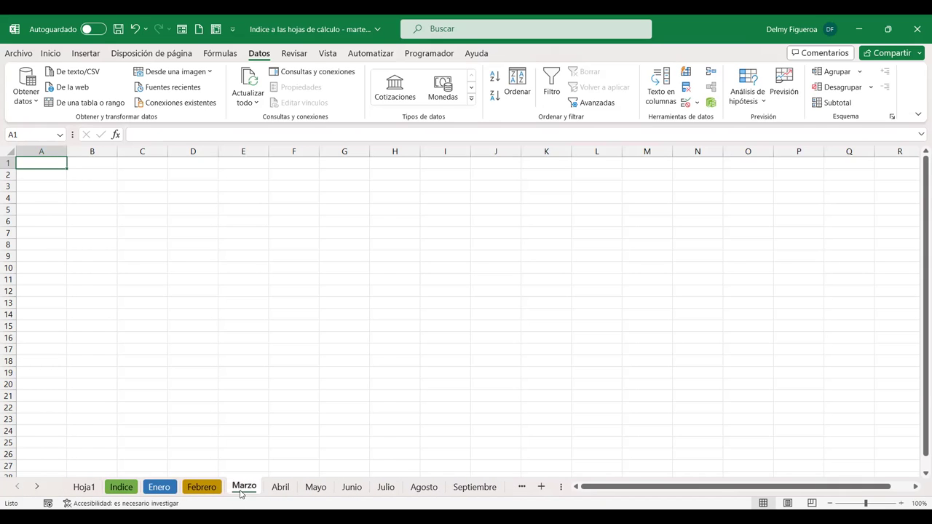
right_click(246, 492)
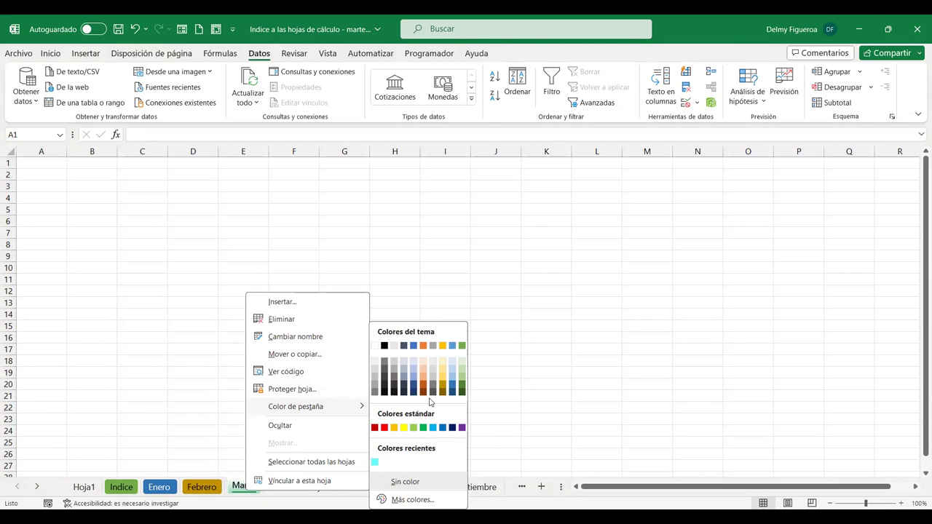
mouse_move(296, 406)
left_click(385, 345)
left_click(279, 486)
right_click(280, 487)
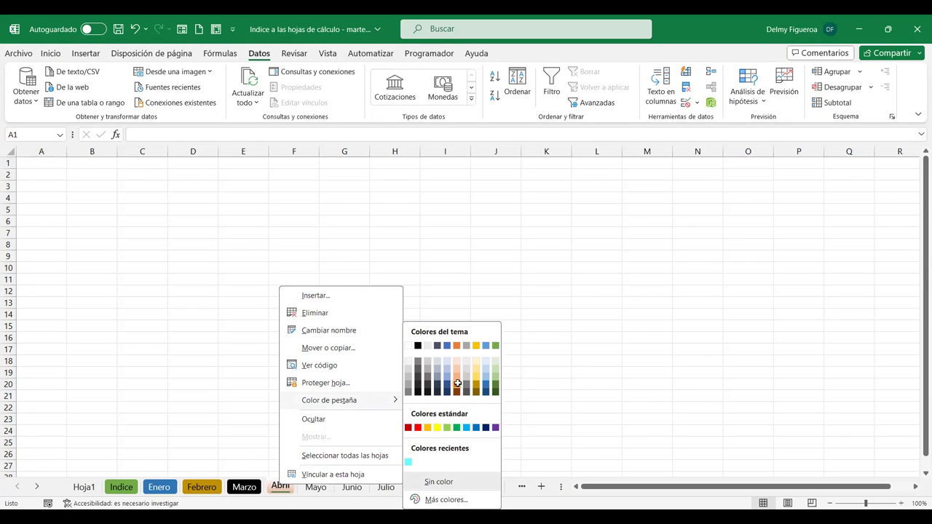
left_click(457, 384)
right_click(316, 487)
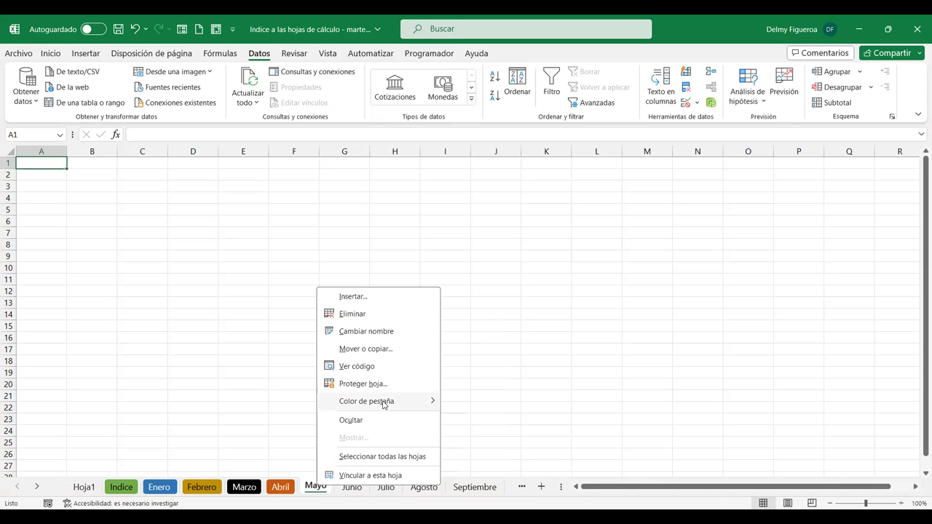
mouse_move(366, 401)
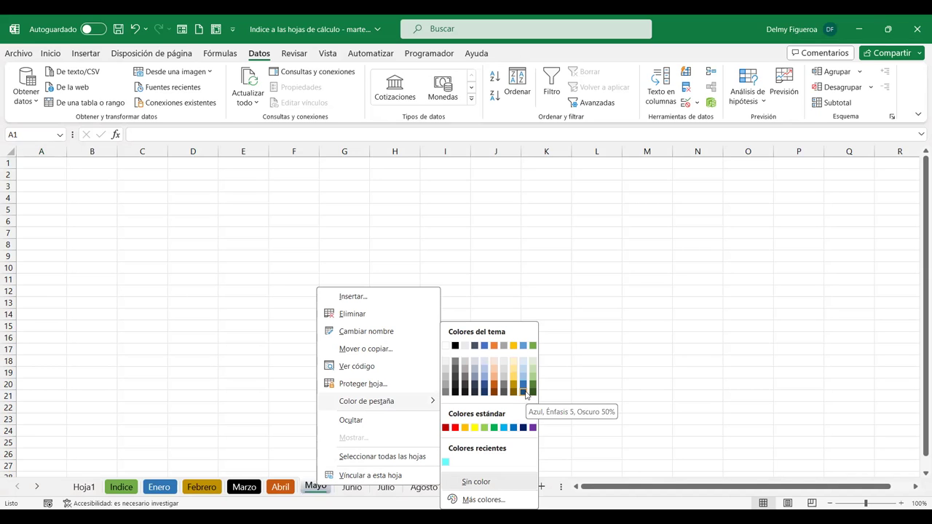
left_click(525, 394)
Colour the Junio tab red, Julio purple and Agosto light green
left_click(348, 493)
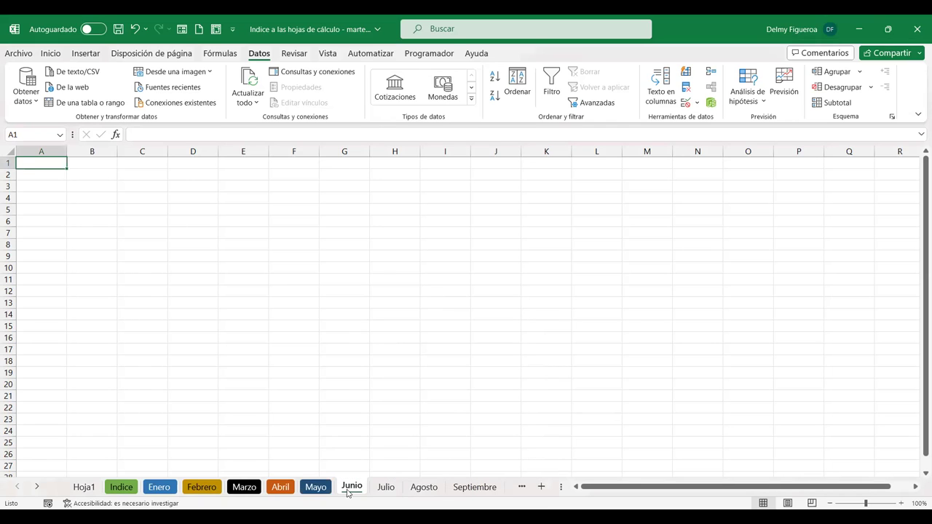
right_click(348, 493)
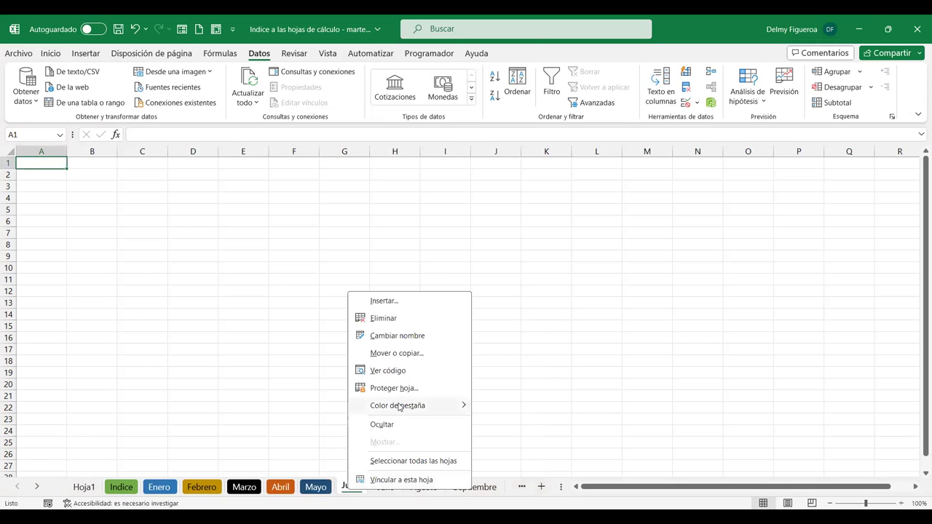
left_click(477, 428)
left_click(388, 487)
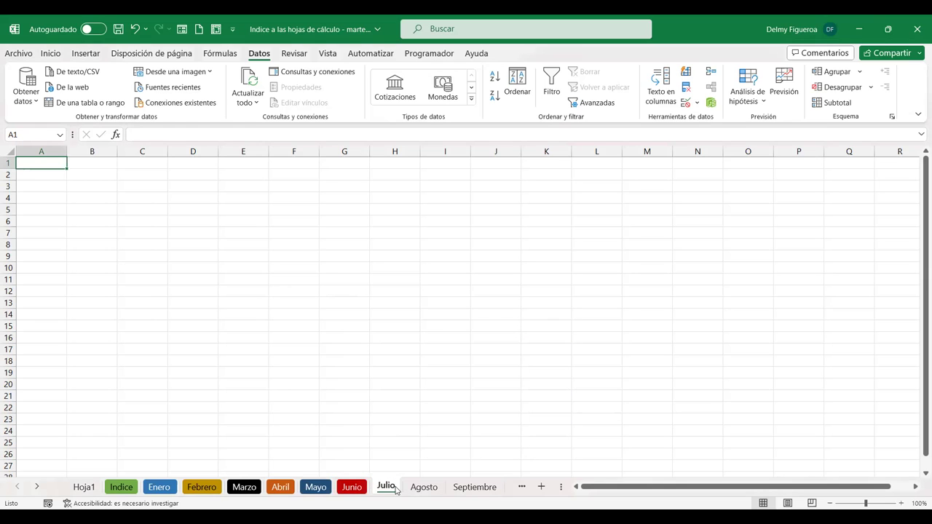
right_click(397, 490)
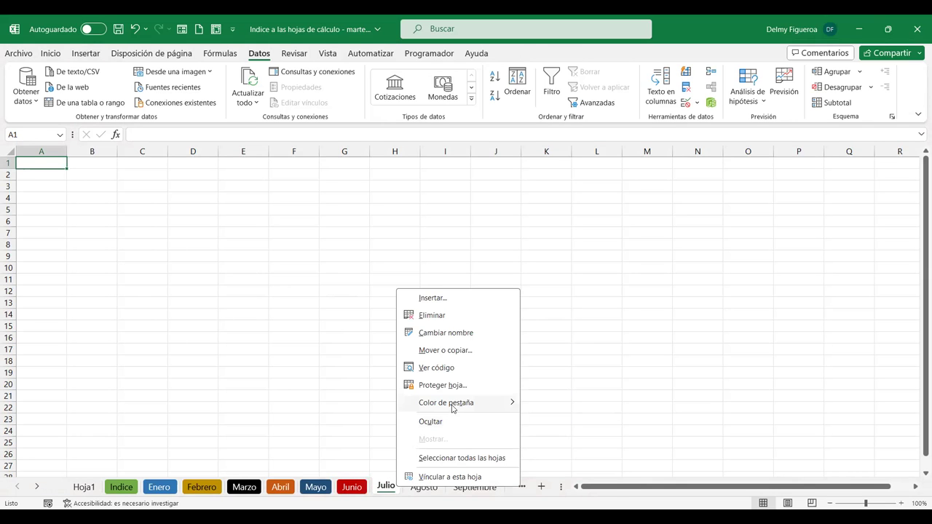
mouse_move(445, 403)
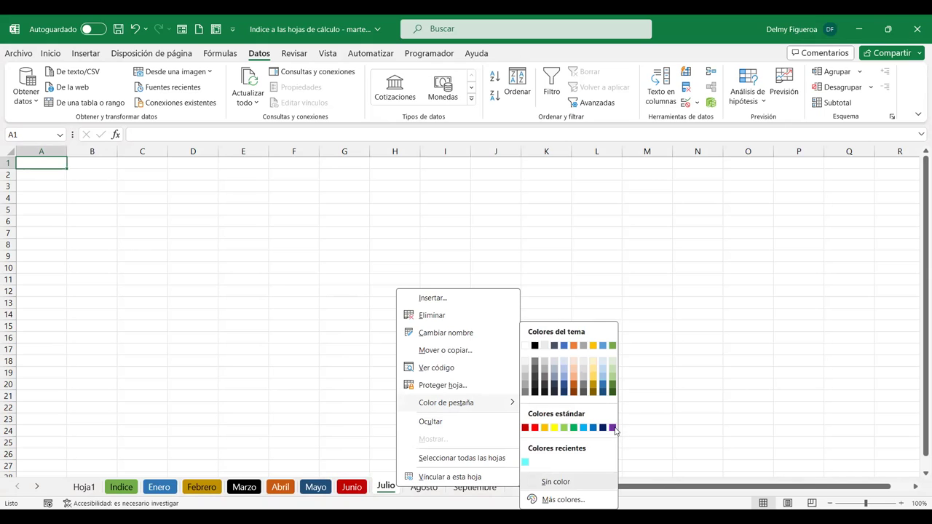
left_click(611, 427)
left_click(425, 488)
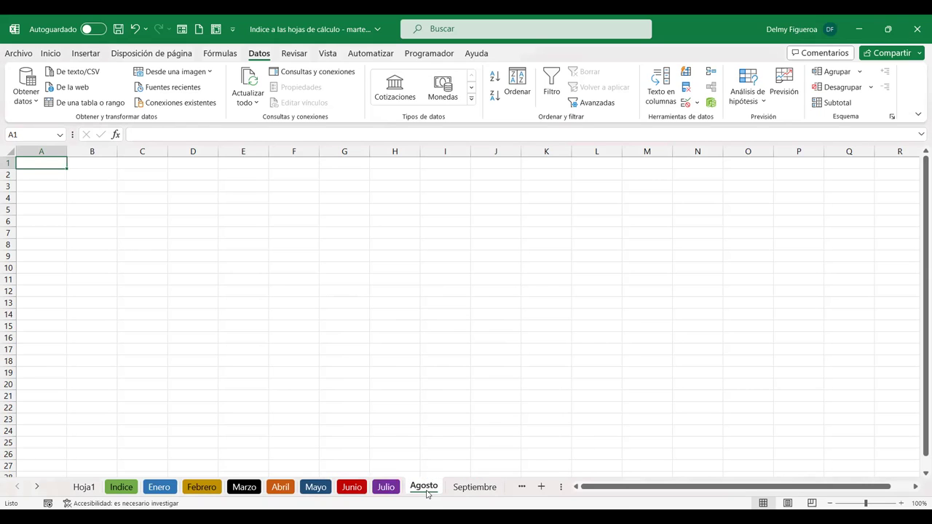
right_click(427, 494)
mouse_move(476, 406)
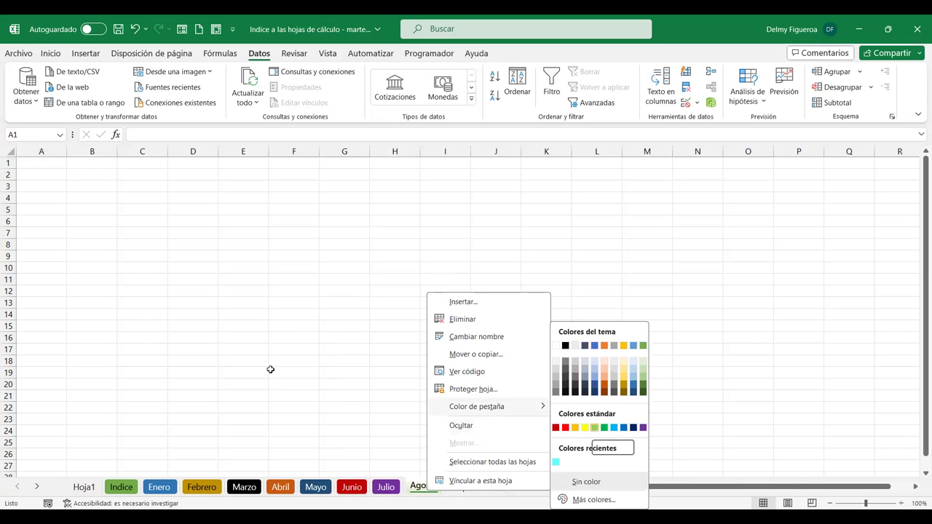
left_click(271, 369)
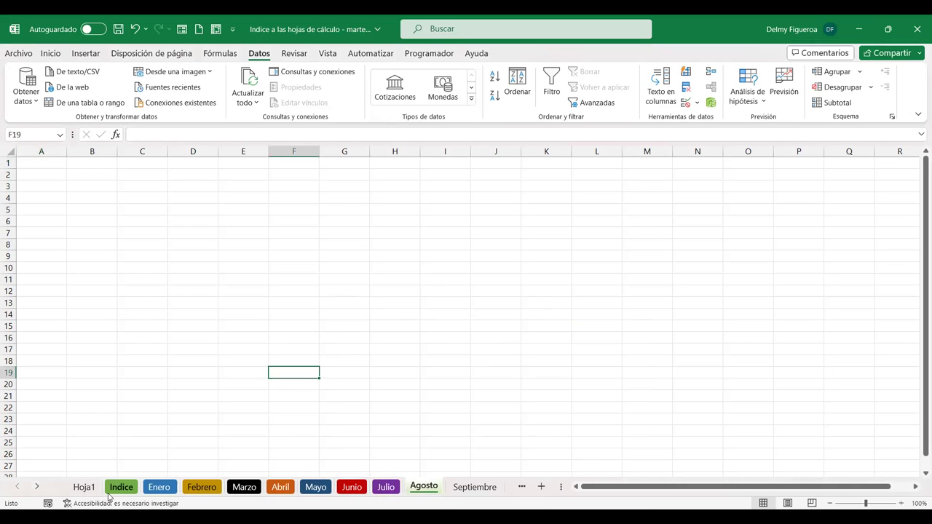
Fill Enero down the Indice list to get Febrero through Diciembre in A5:A15, then test the Febrero link
left_click(121, 487)
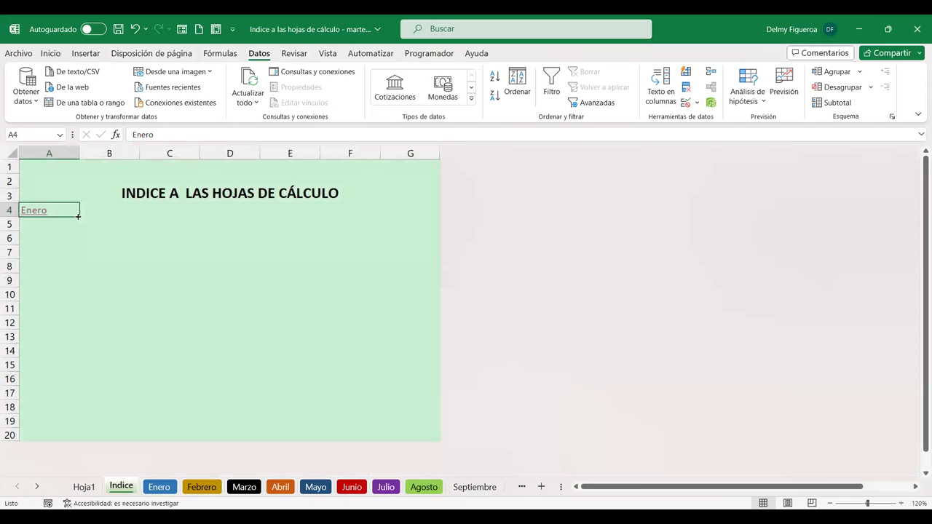
left_click_drag(77, 216, 75, 231)
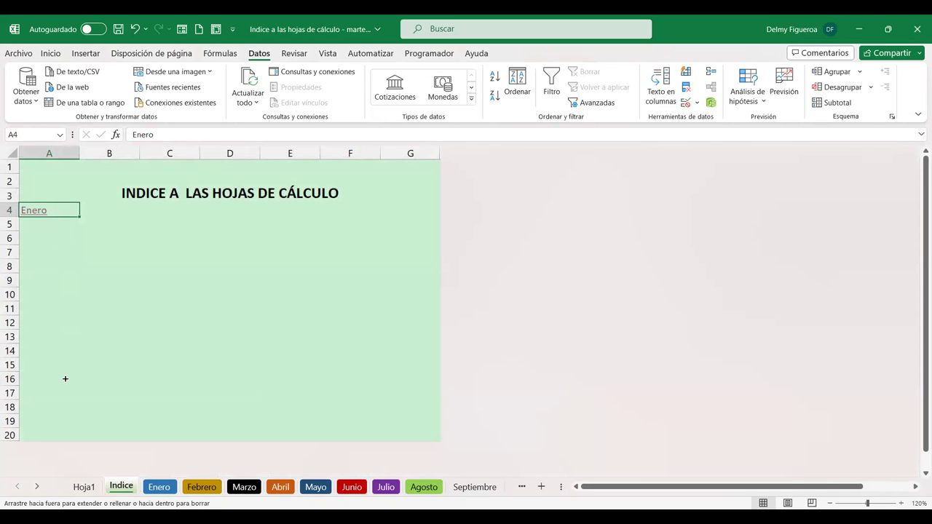
left_click_drag(73, 376, 72, 370)
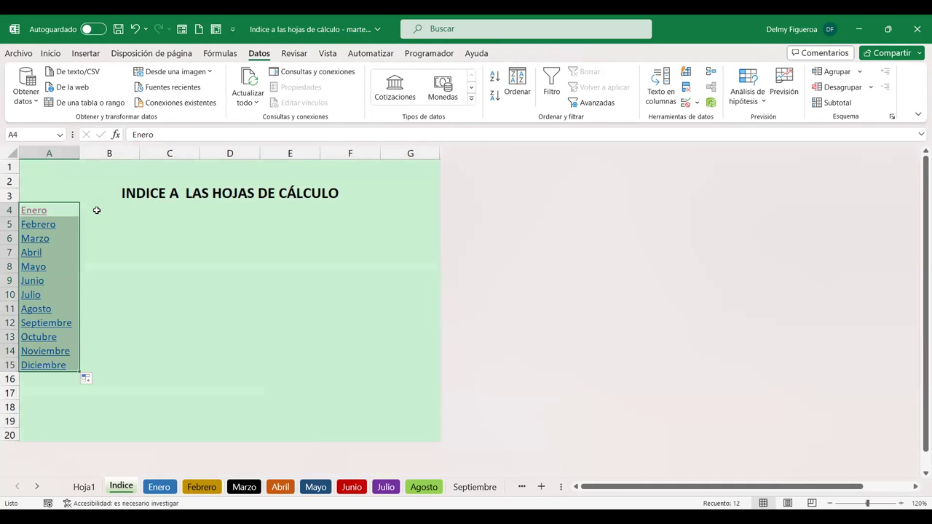
left_click(73, 208)
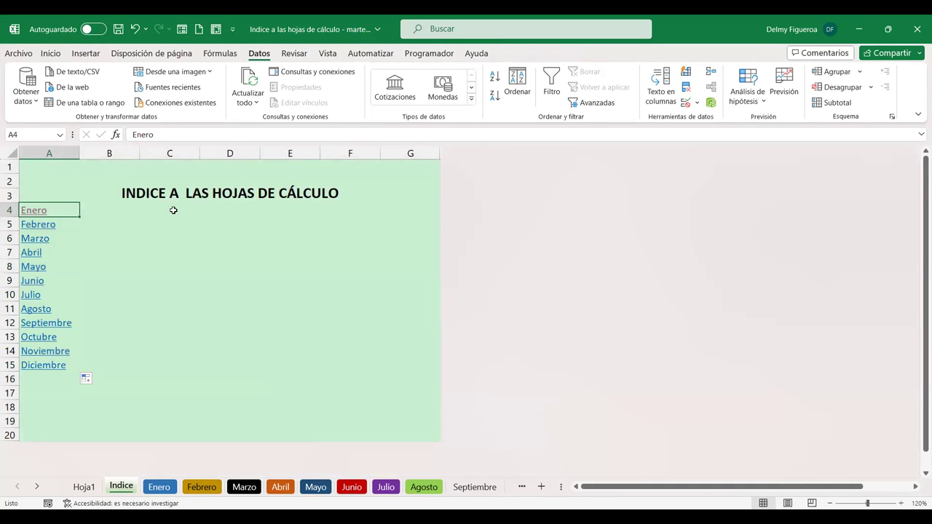
left_click(38, 227)
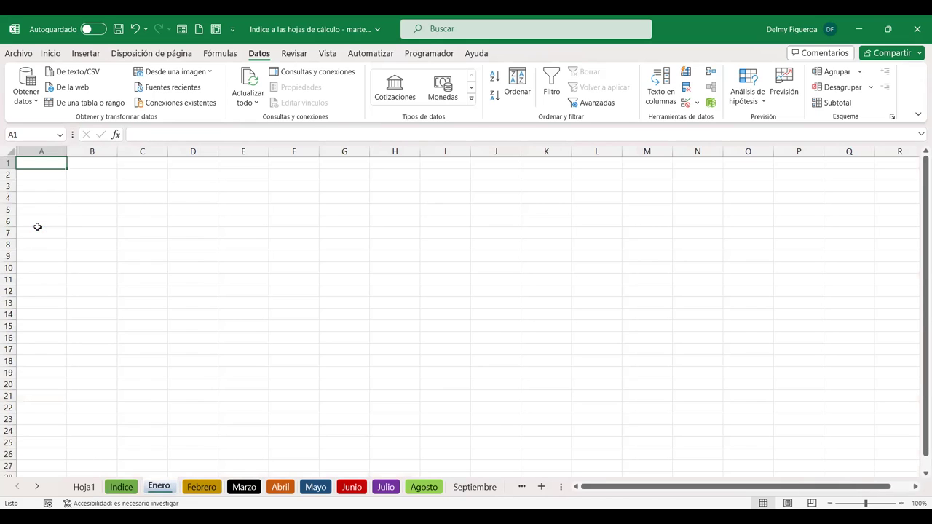
left_click(121, 487)
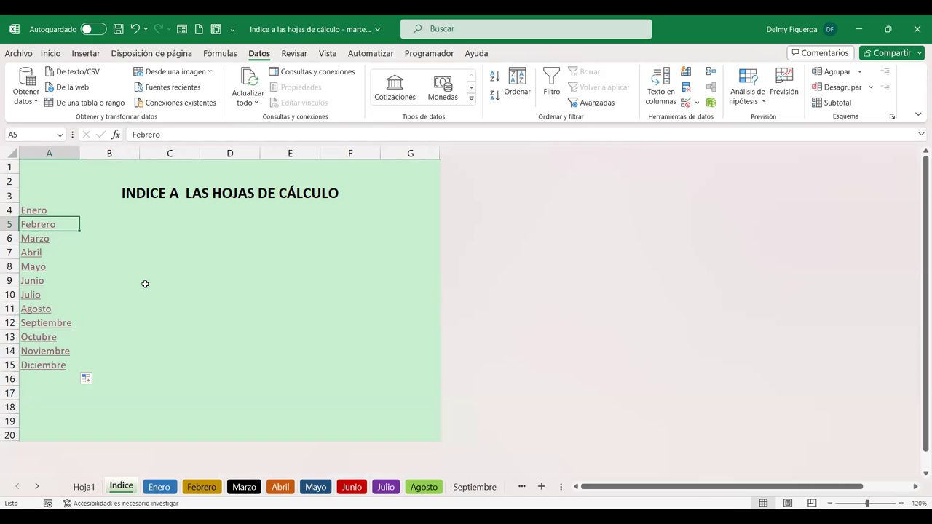
Select the copied month entries below Enero and remove their hyperlinks with Borrar hipervínculos
key("ctrl+shift+Down")
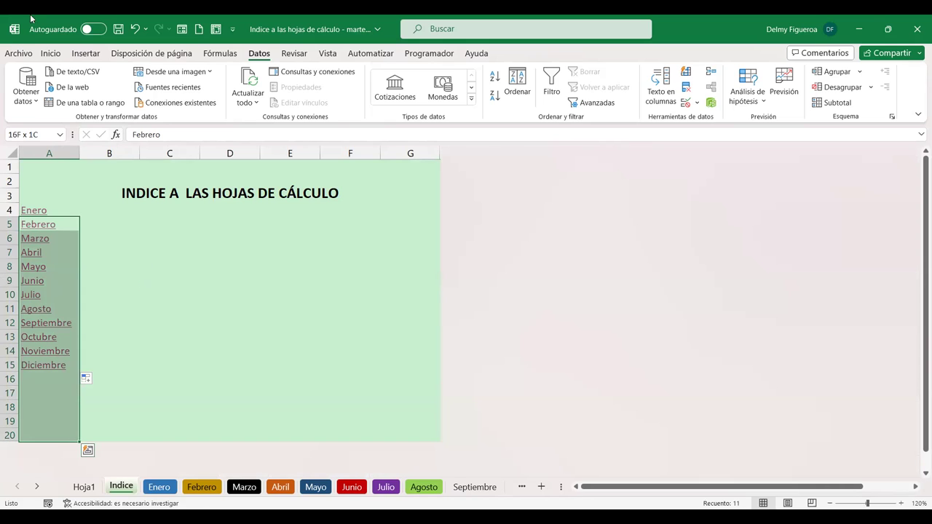
left_click(50, 54)
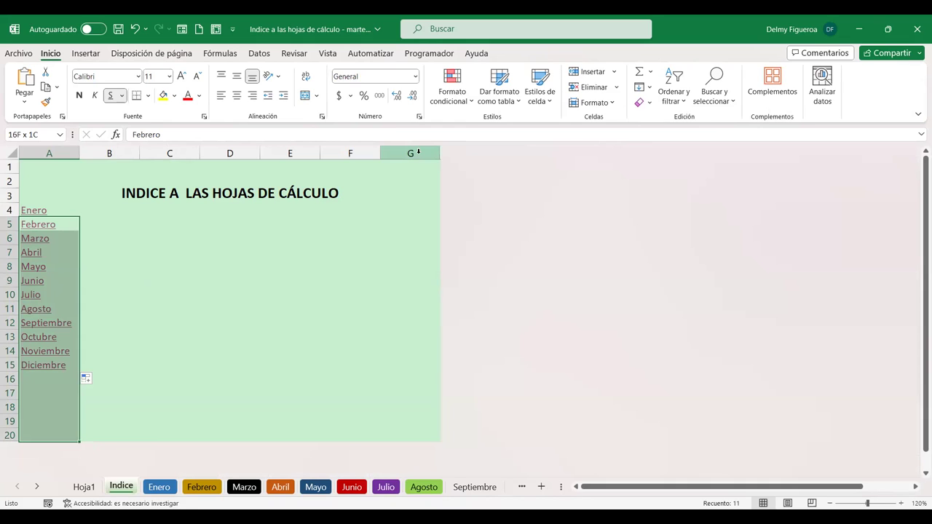
left_click(651, 103)
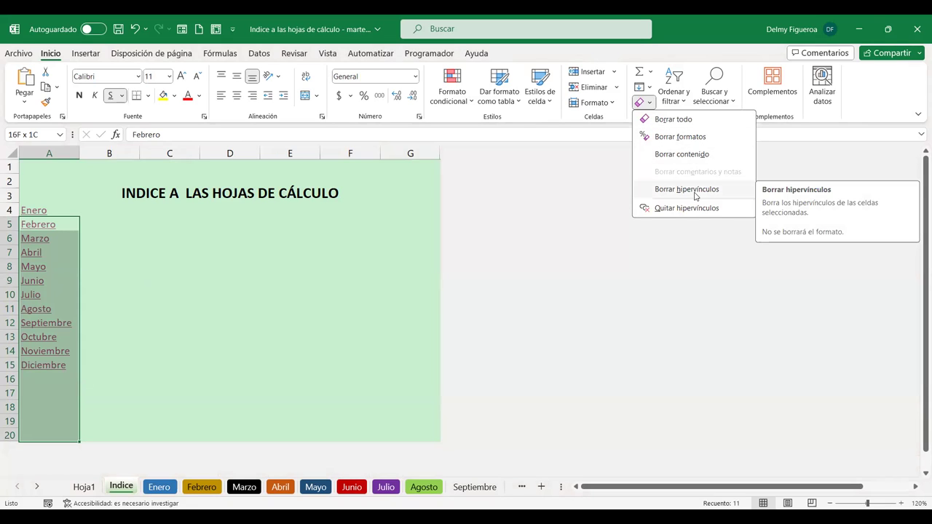
left_click(687, 189)
left_click(38, 225)
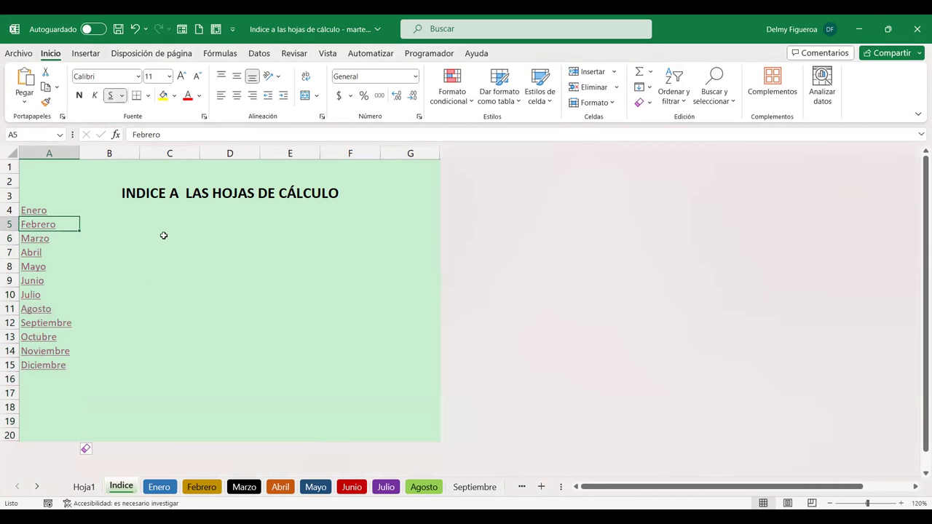
Reselect Febrero through Diciembre, clear their hyperlinks again, and check the Febrero cell
key("shift+Down")
key("shift+Down")
key("shift+Down")
key("shift+Down")
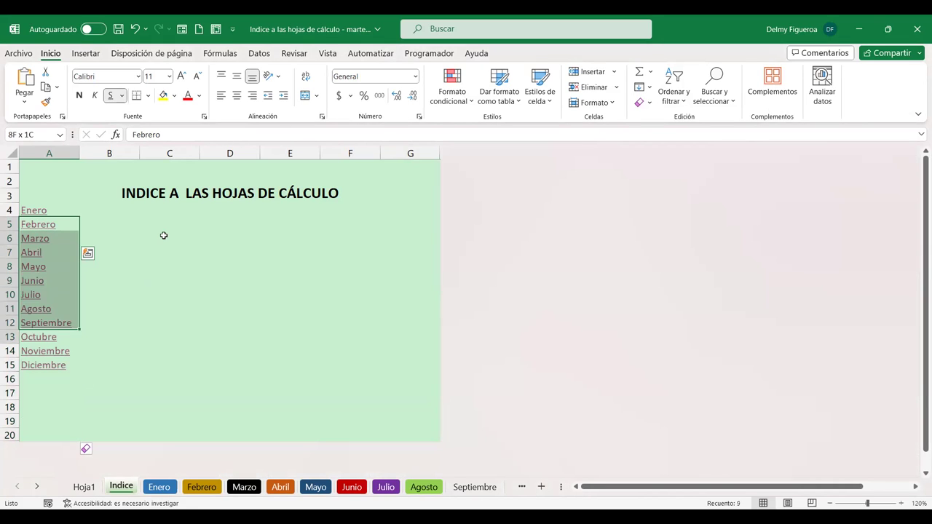
key("shift+Down")
key("shift+Down")
key("shift+Down")
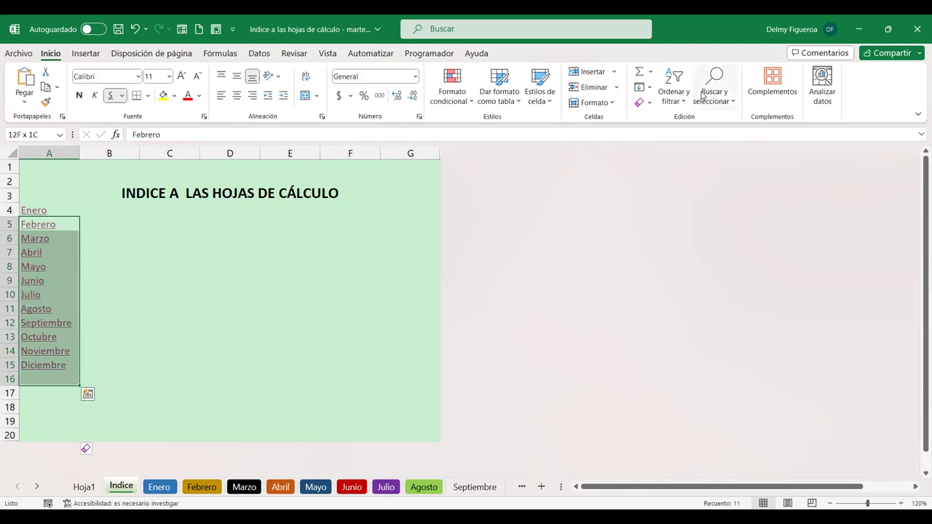
left_click(650, 103)
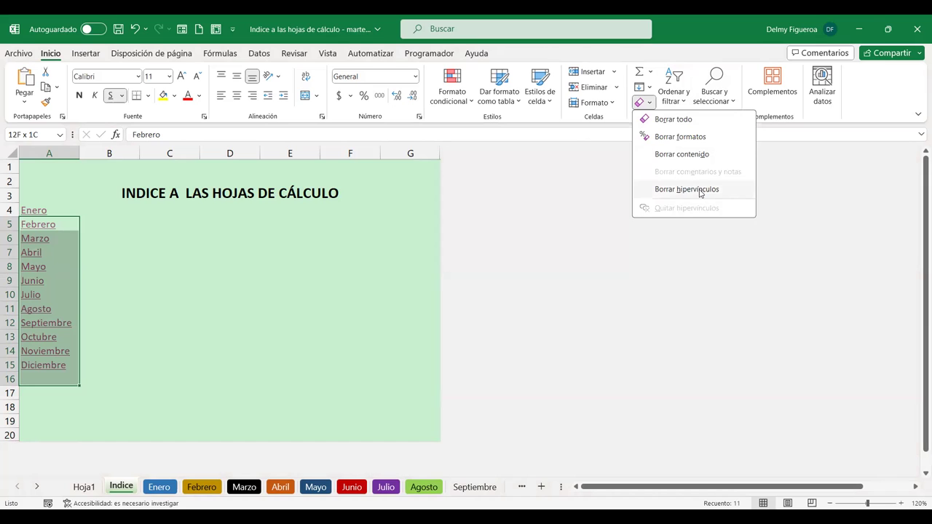
left_click(148, 225)
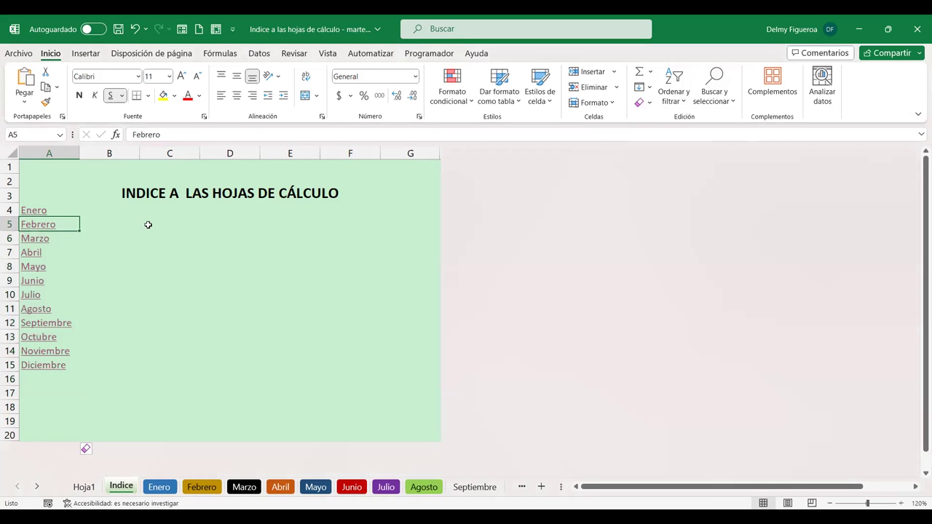
left_click(24, 210)
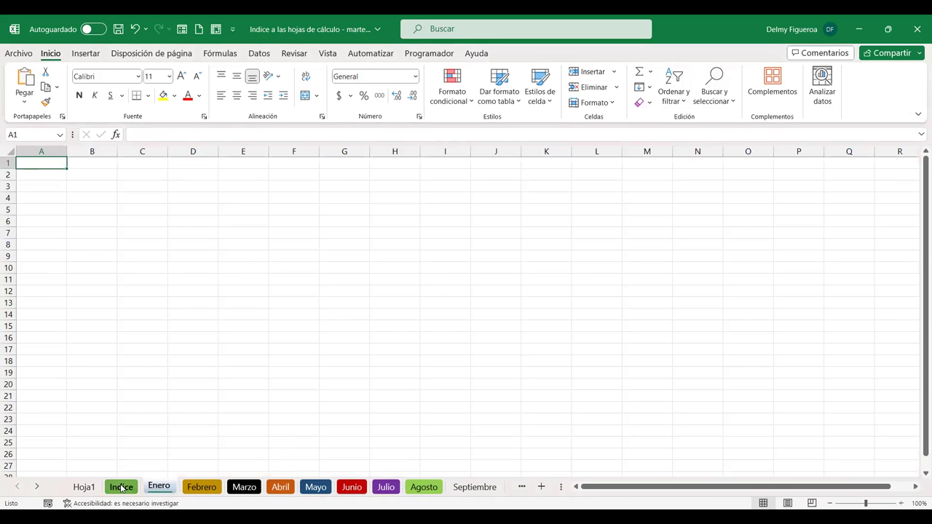
left_click(45, 225)
key("Down")
key("Down")
key("Down")
key("Down")
key("Down")
key("Down")
key("Down")
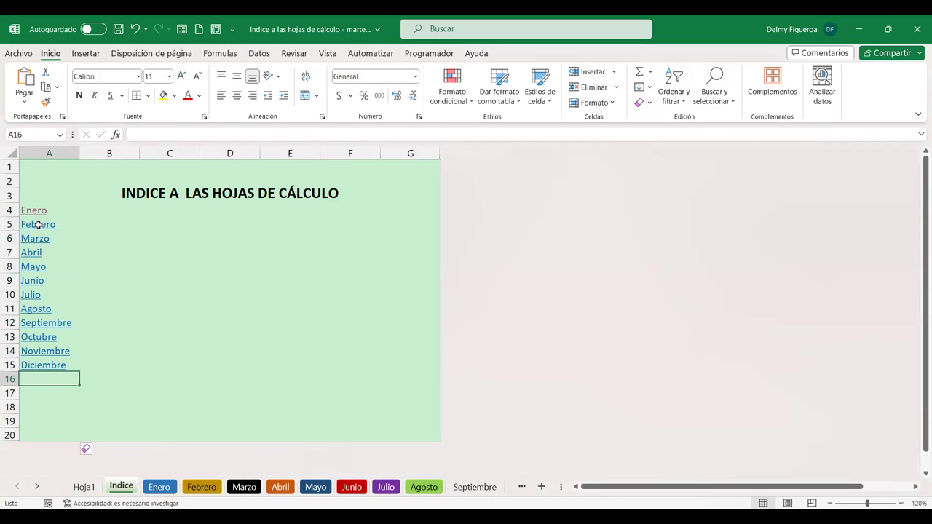
left_click(36, 226)
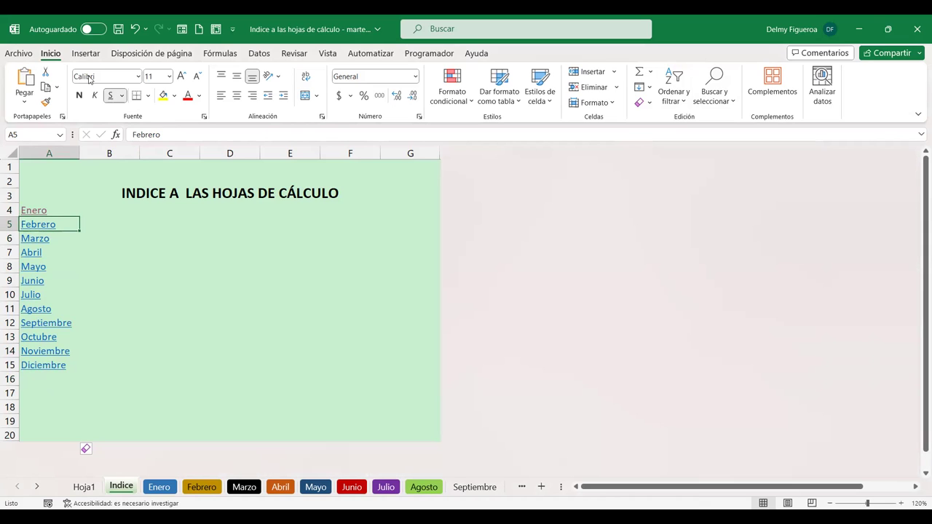
left_click(86, 52)
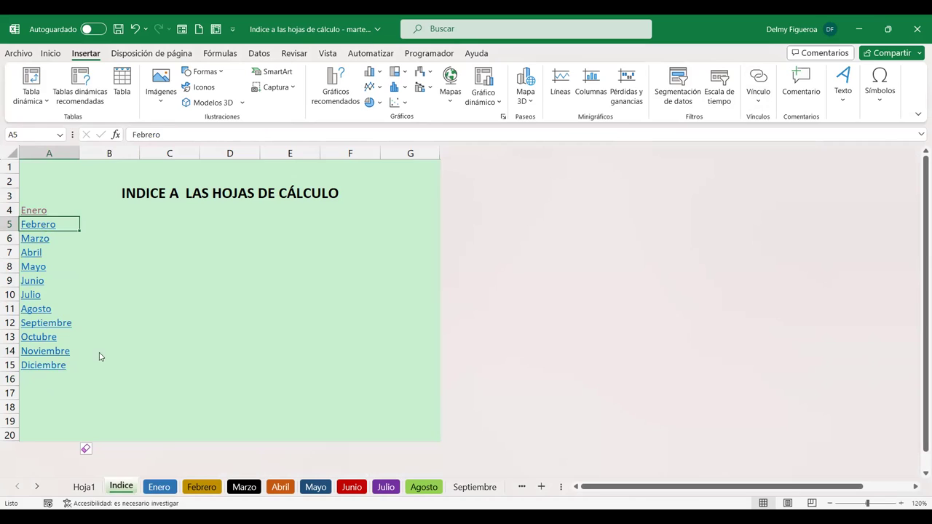
Link Febrero in A5 to the Febrero sheet via Lugar de este documento and test it
right_click(39, 226)
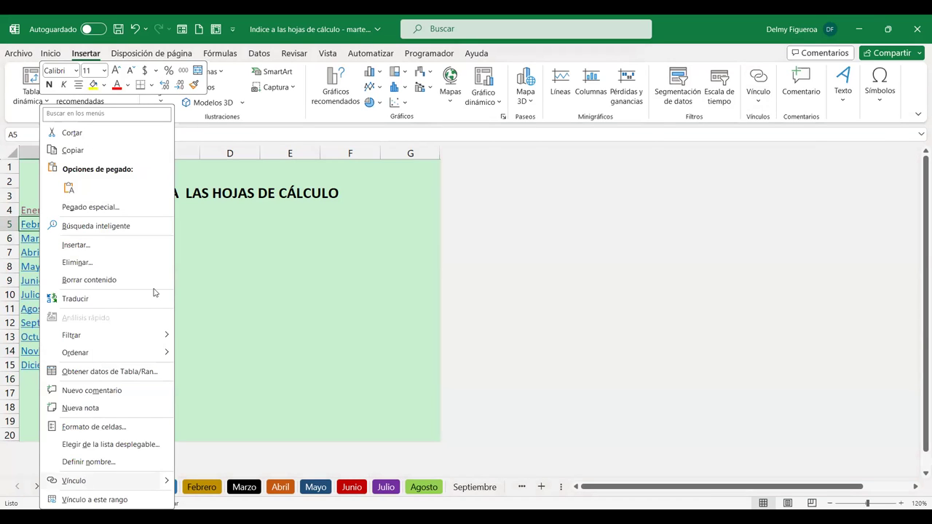
key("ctrl+k")
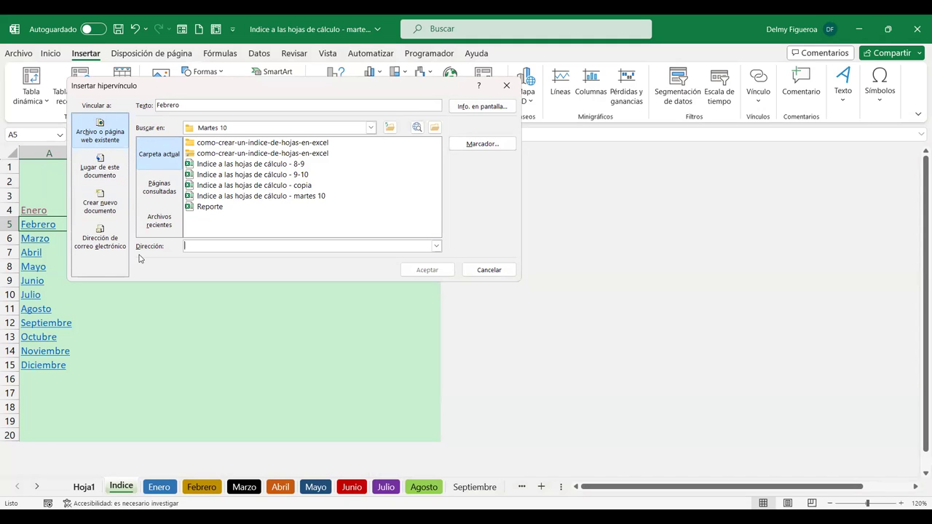
left_click(97, 172)
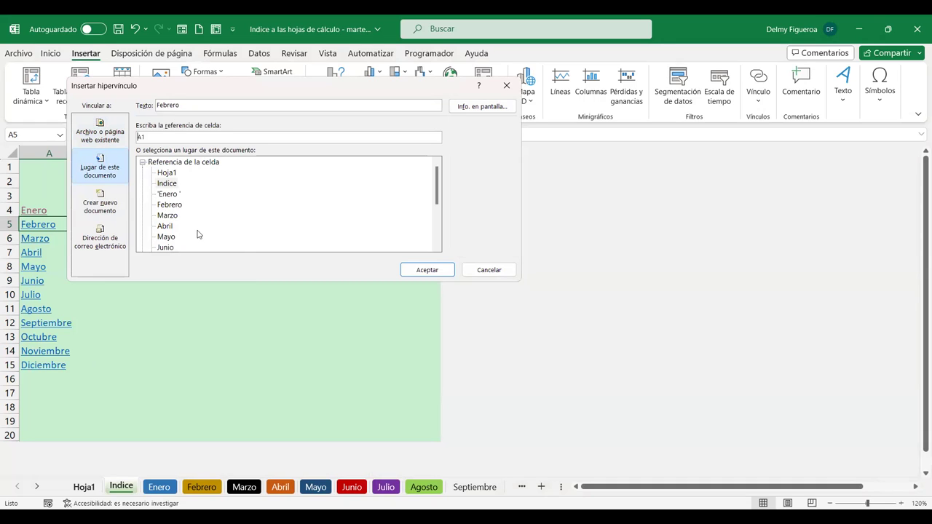
left_click(171, 206)
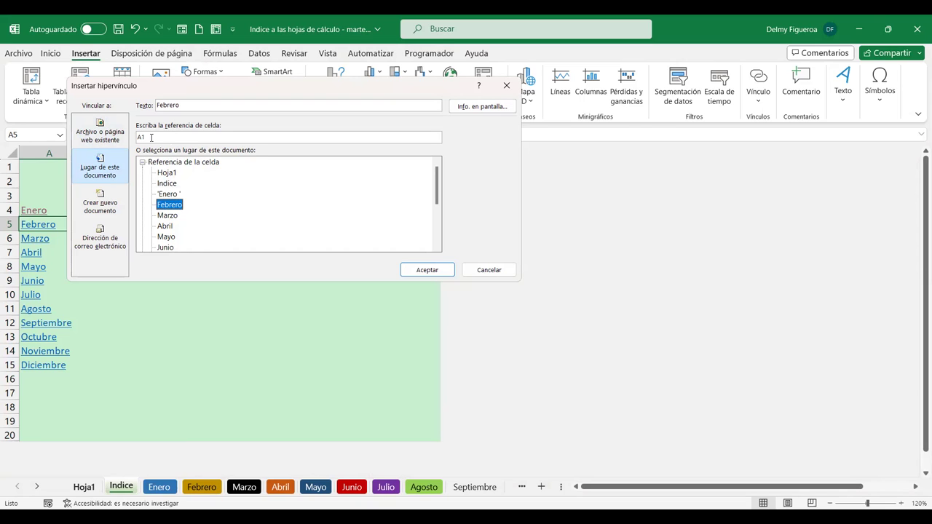
left_click(441, 271)
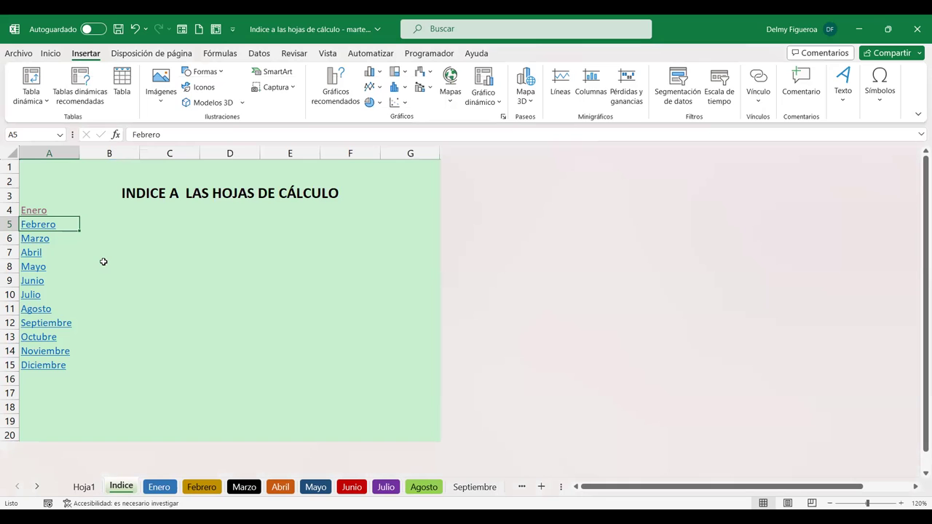
left_click(39, 228)
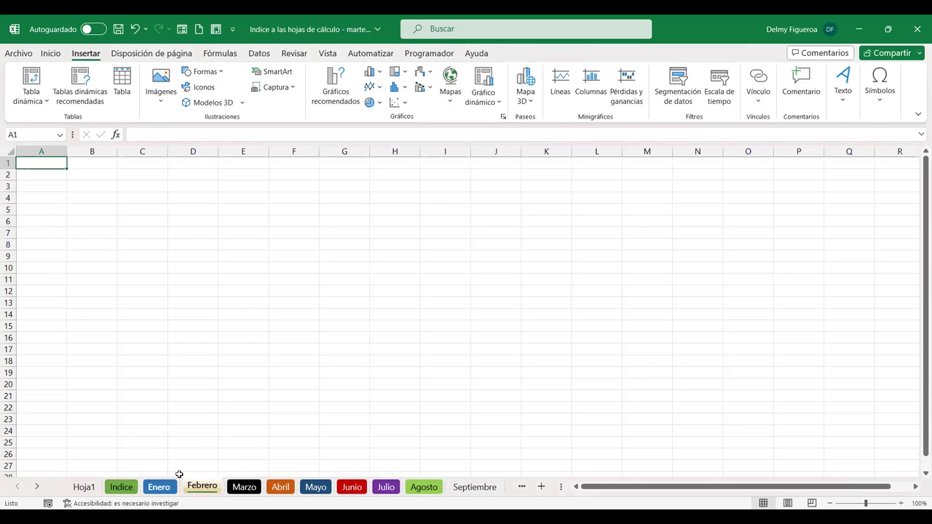
left_click(126, 485)
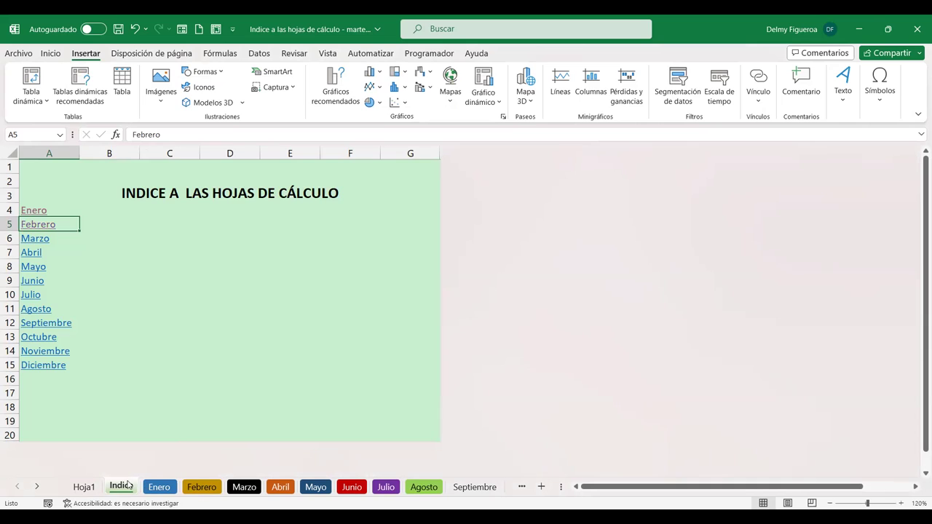
Link the Marzo entry in A6 to the Marzo sheet
left_click(40, 239)
right_click(40, 238)
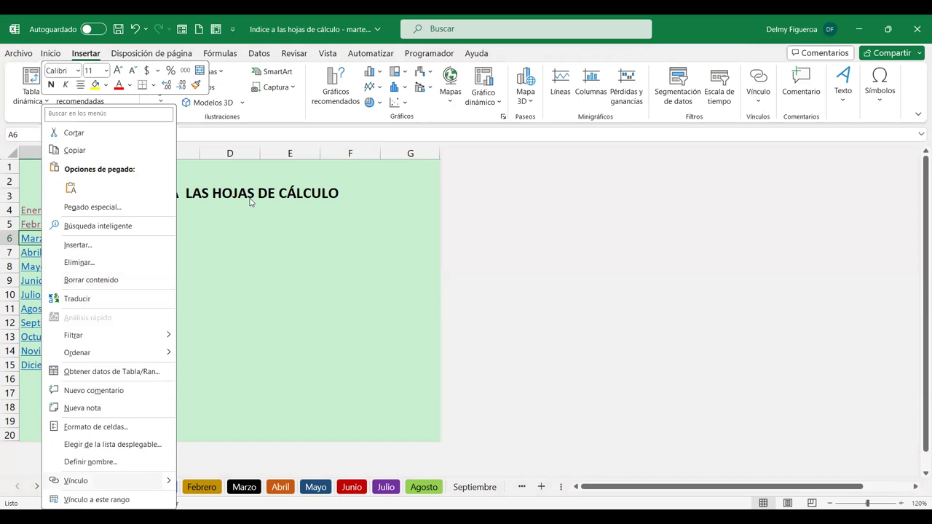
key("ctrl+k")
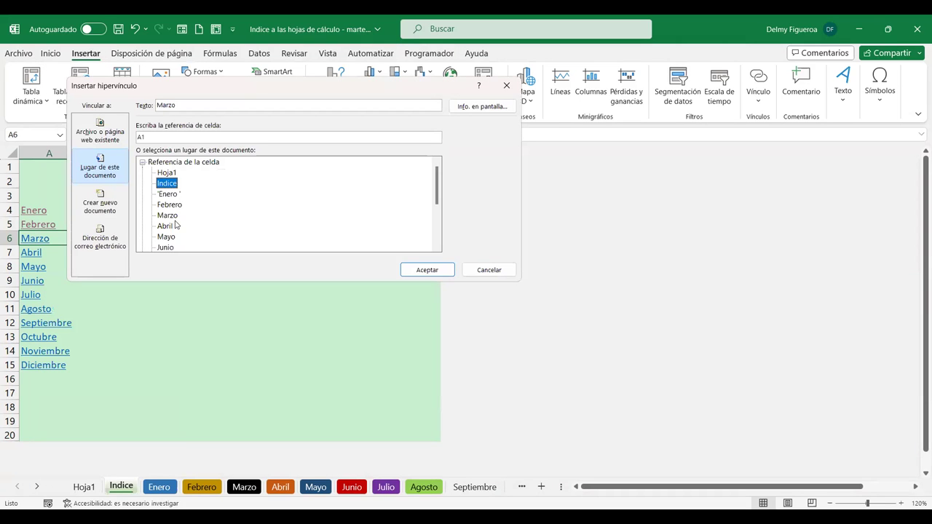
left_click(172, 216)
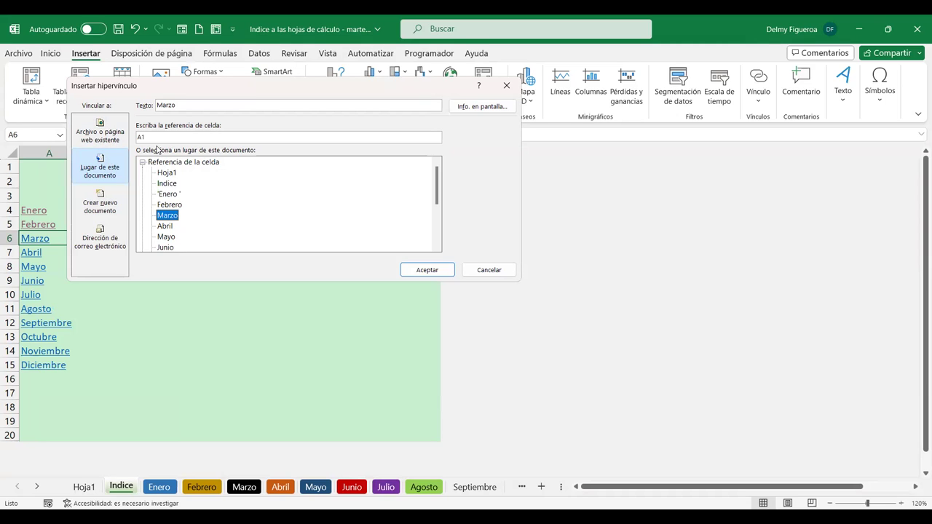
left_click(412, 269)
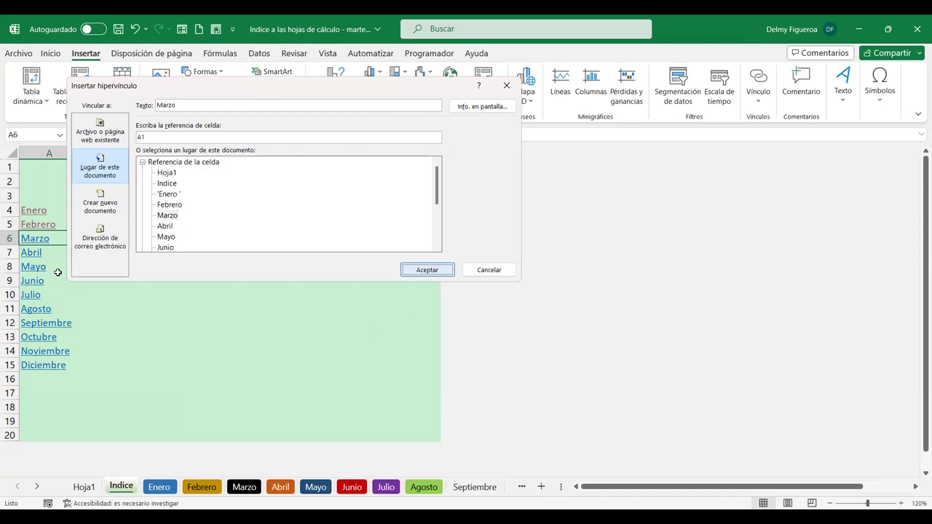
Link the Abril entry in A7 to the Abril sheet and review the link settings
left_click(36, 253)
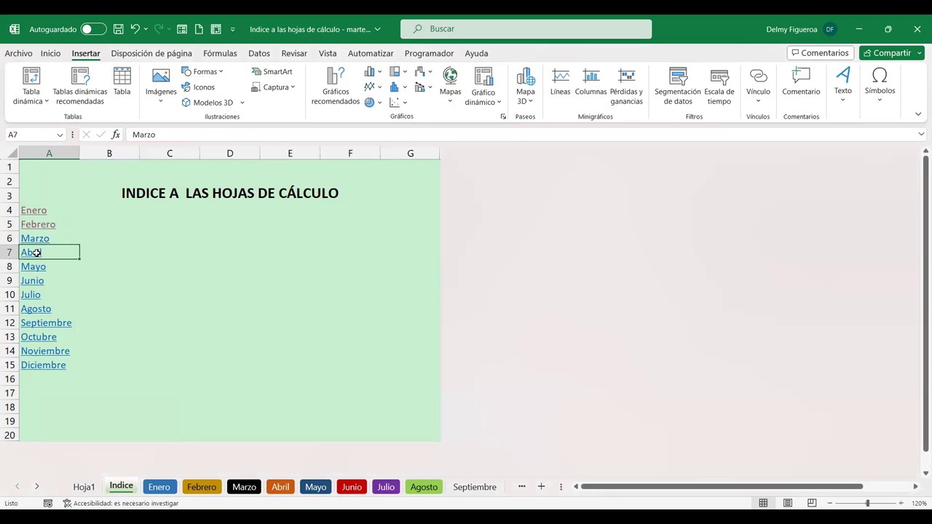
right_click(37, 253)
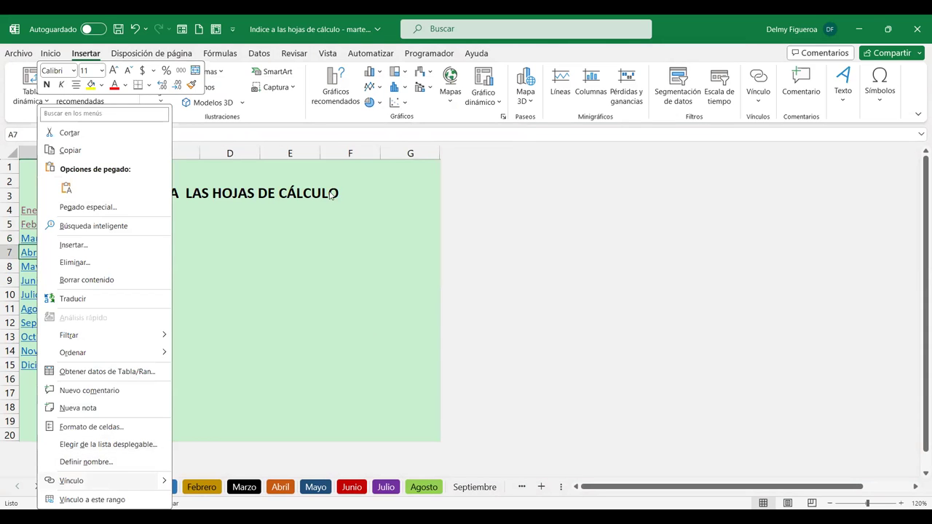
left_click(73, 480)
left_click(165, 226)
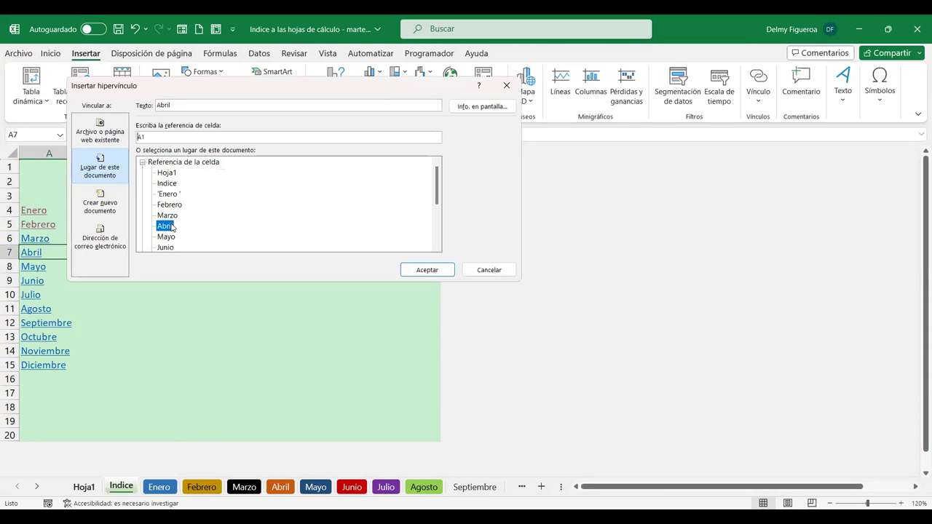
left_click(445, 271)
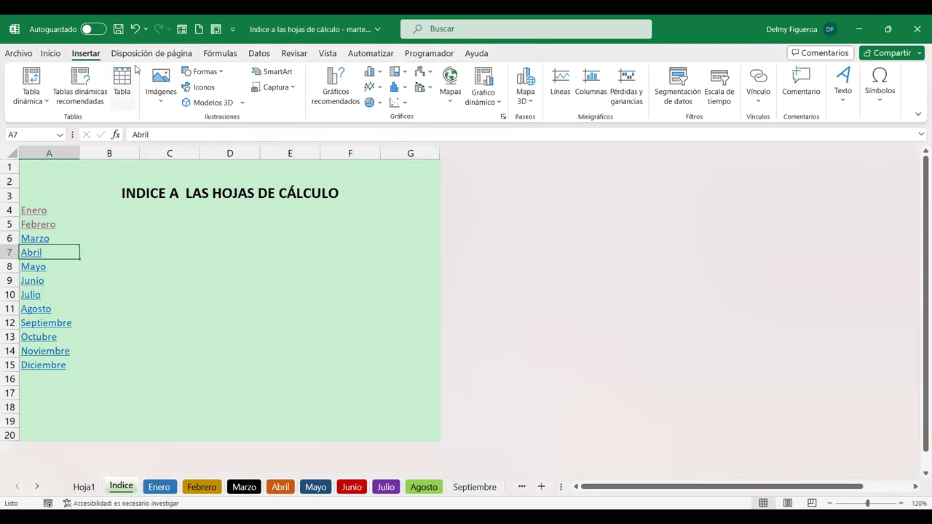
left_click(763, 107)
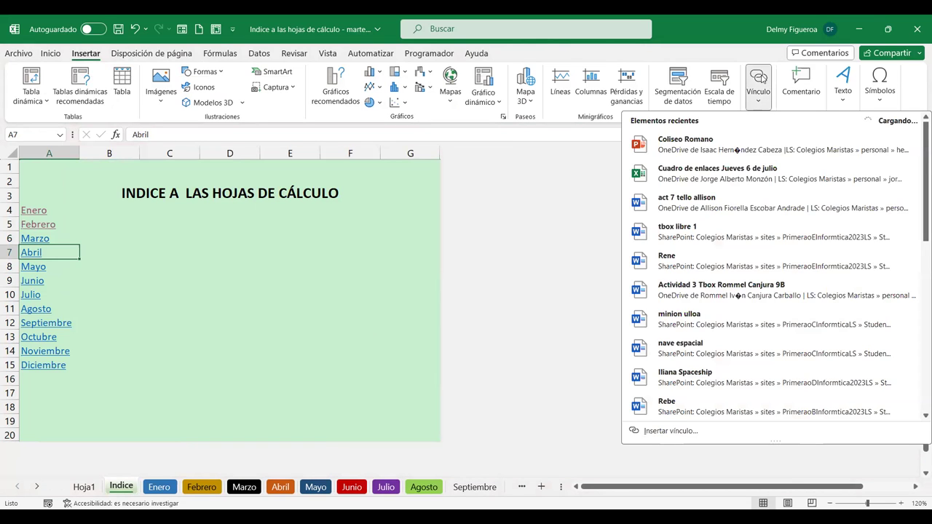
key("ctrl+k")
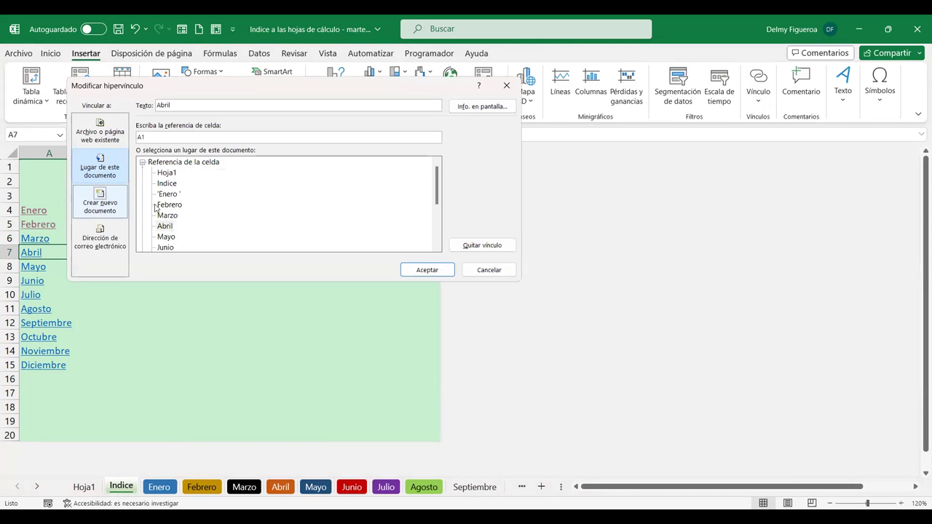
left_click(503, 270)
Link the Mayo and Junio entries in A8 and A9 to their month sheets
left_click(37, 267)
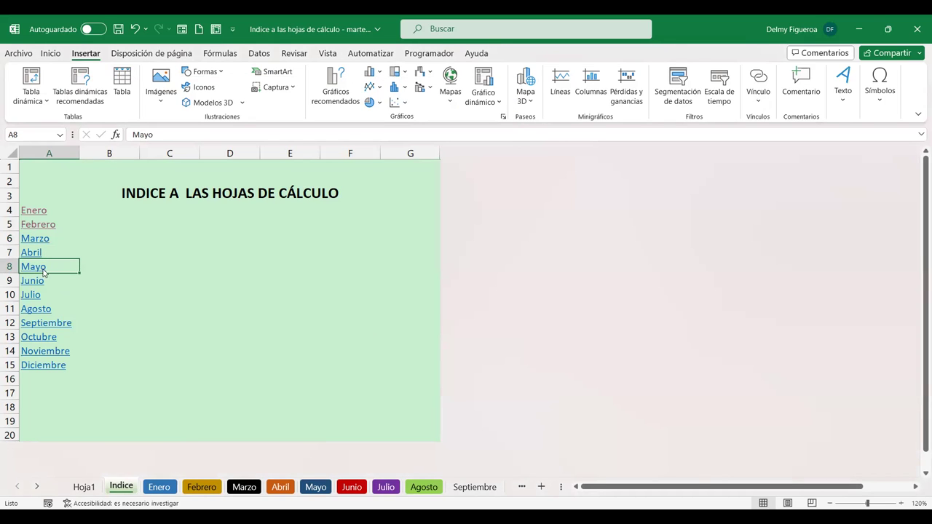
right_click(43, 272)
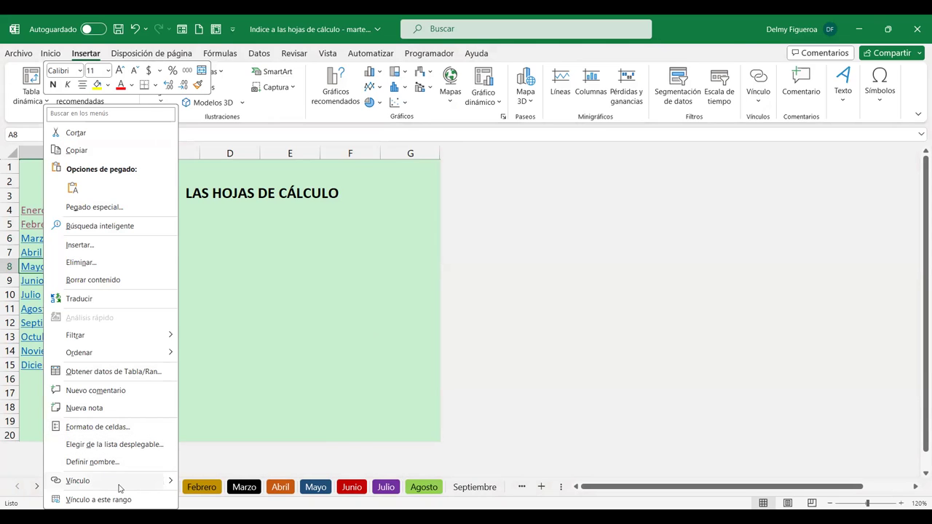
key("ctrl+k")
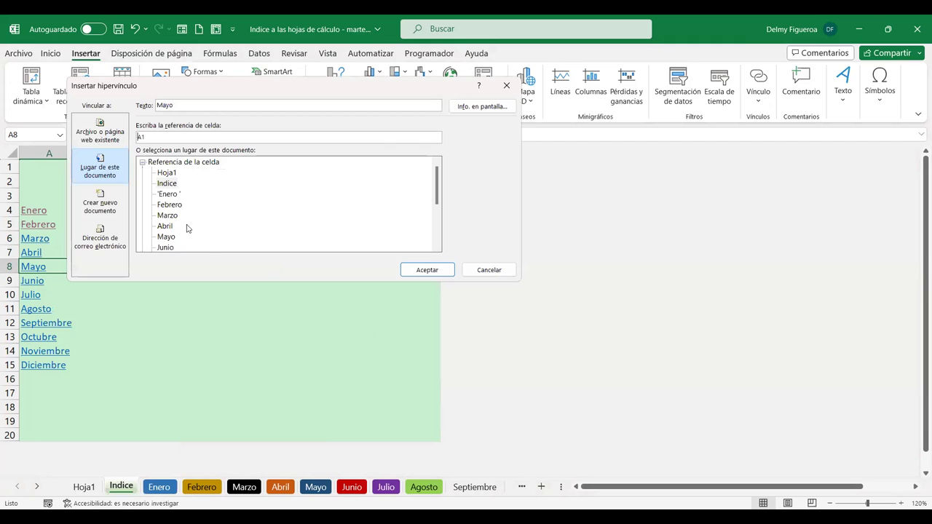
left_click(166, 236)
left_click(437, 271)
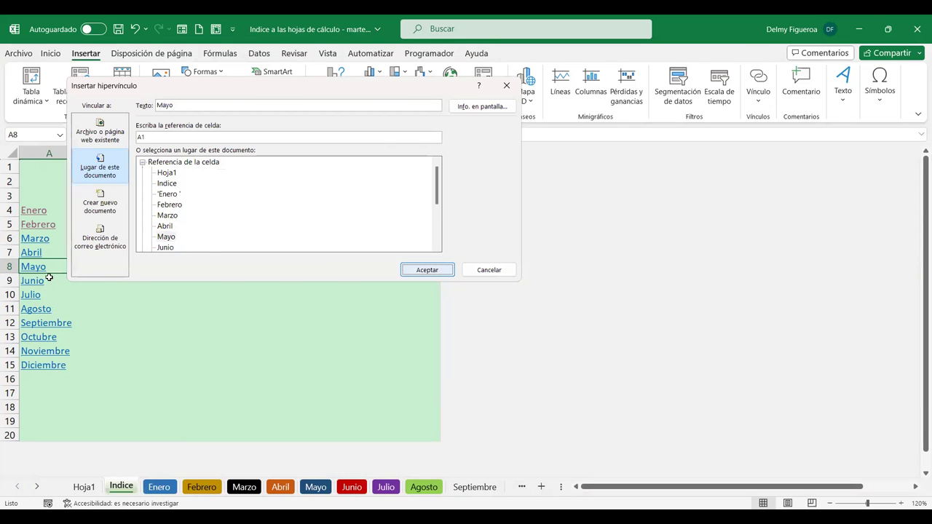
left_click(39, 280)
right_click(39, 280)
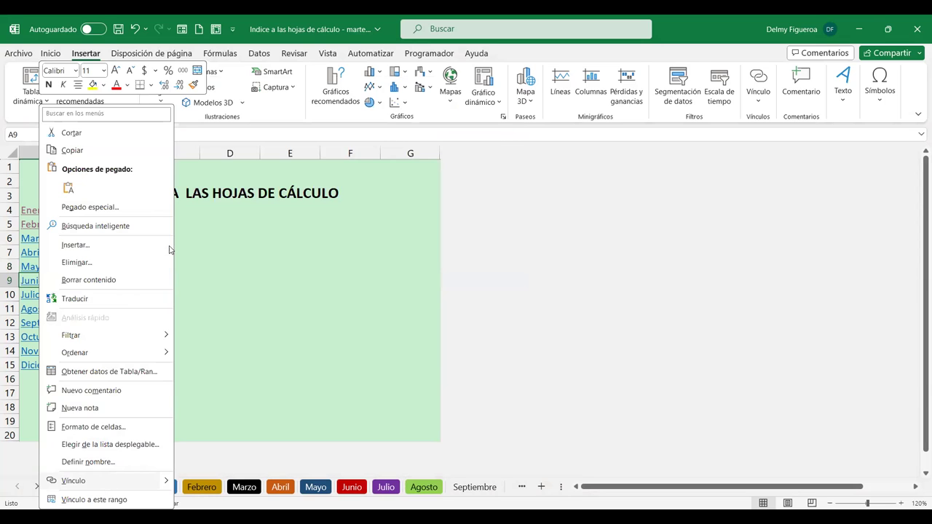
key("ctrl+k")
left_click(437, 269)
Link the Julio entry in A10 to the Julio sheet
left_click(44, 294)
right_click(44, 294)
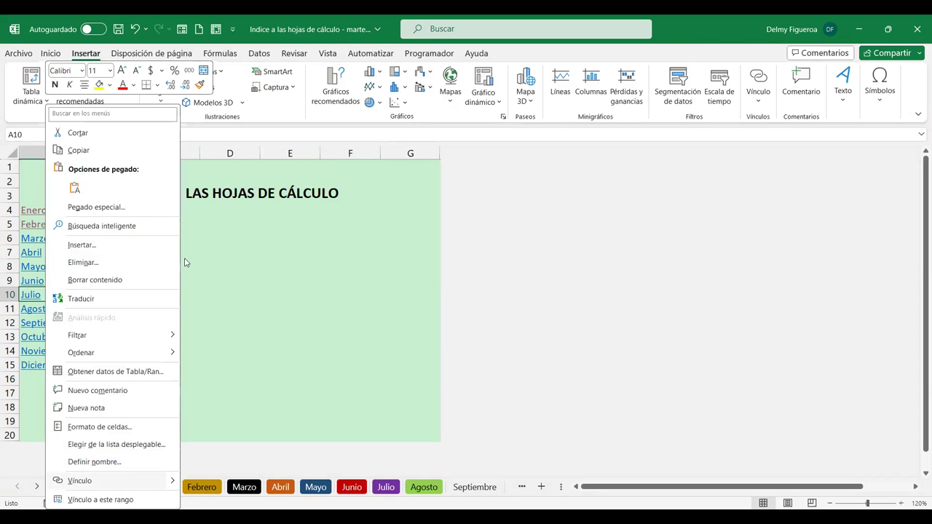
key("ctrl+k")
left_click(427, 270)
left_click(35, 308)
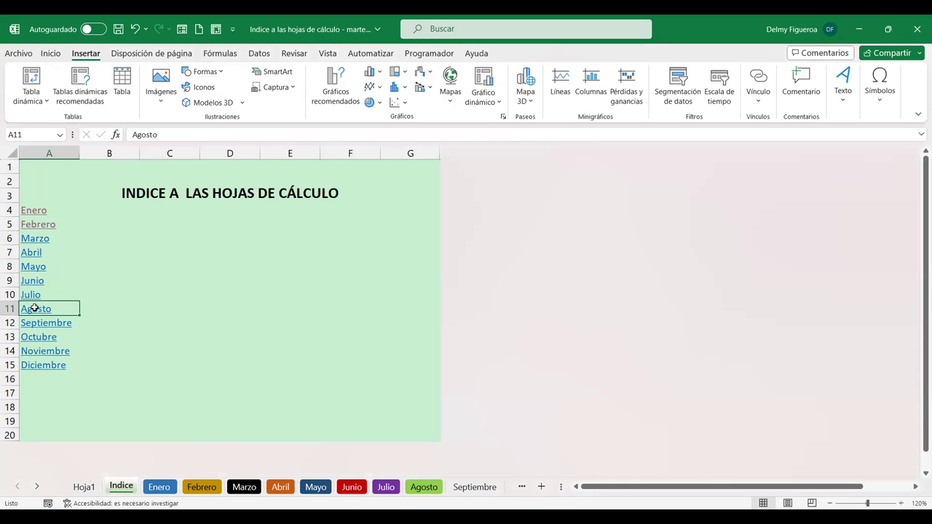
Link the Agosto and Septiembre entries in A11 and A12 to their month sheets
right_click(34, 309)
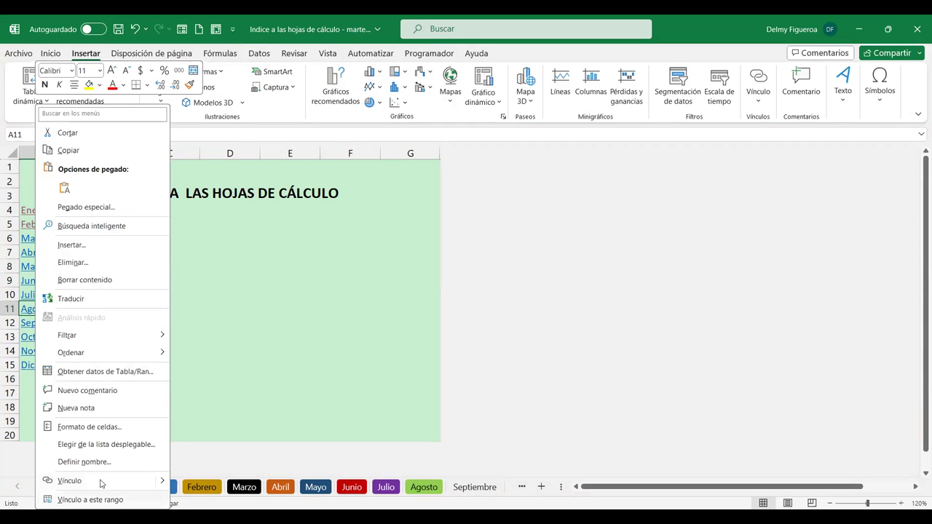
scroll(189, 231, "down", 1)
left_click(172, 238)
left_click(427, 270)
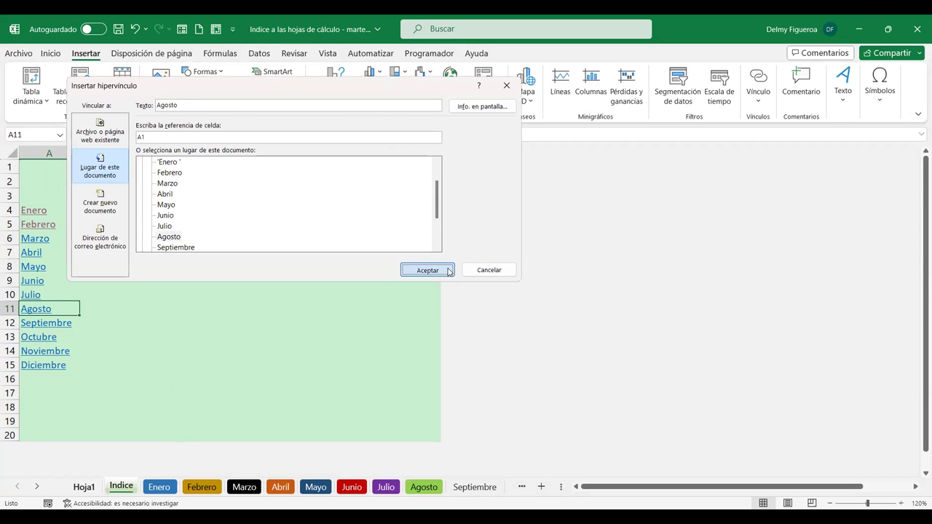
left_click(51, 323)
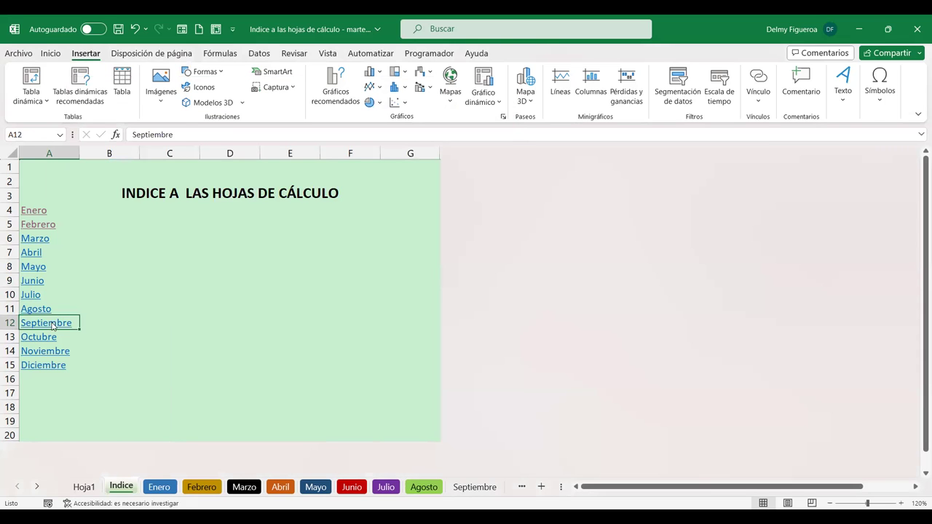
right_click(52, 325)
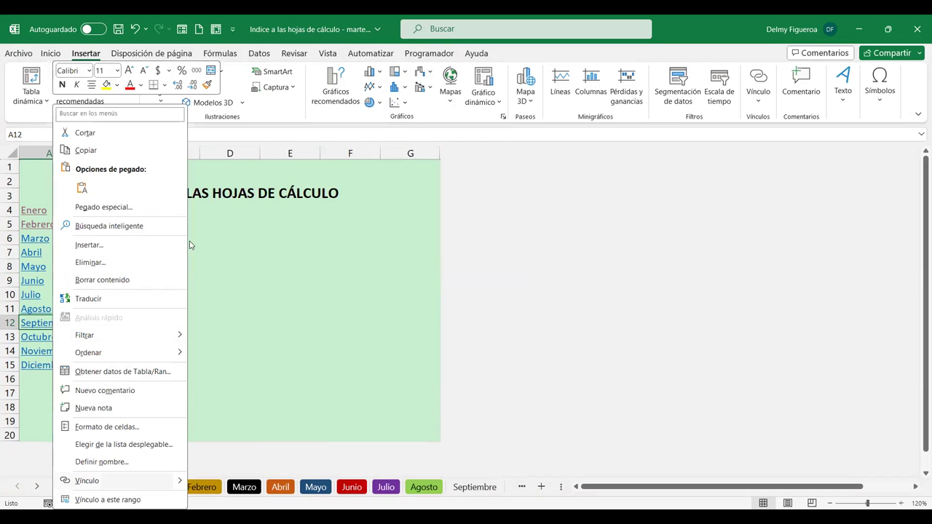
key("ctrl+k")
left_click(179, 194)
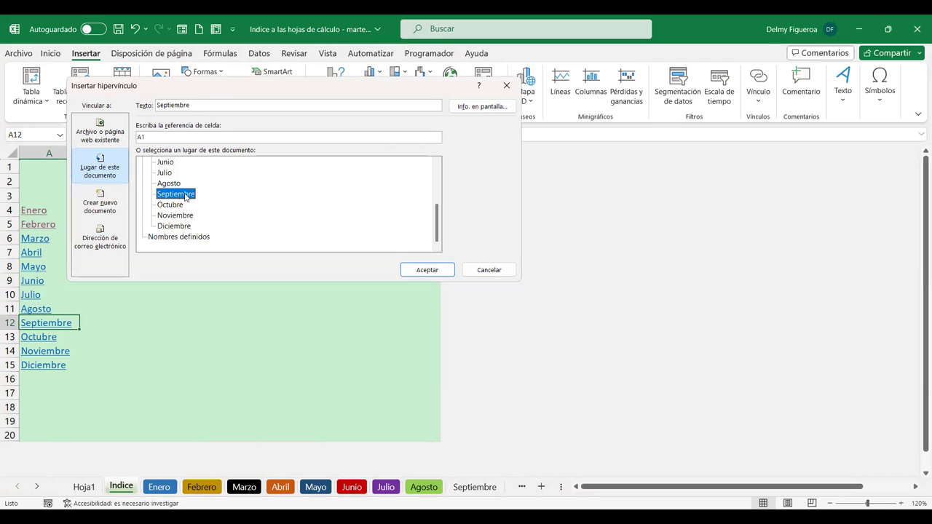
left_click(446, 273)
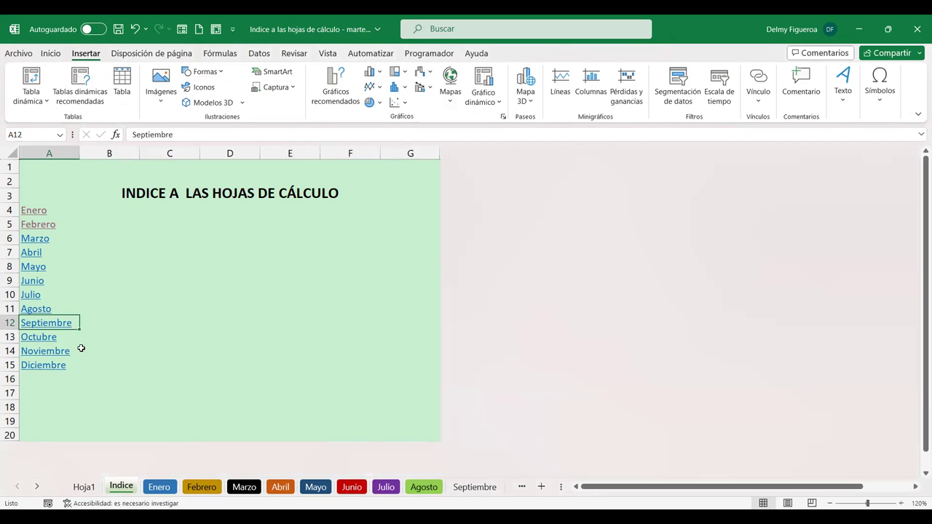
Link the Octubre entry in A13 to the Octubre sheet
left_click(45, 334)
right_click(45, 334)
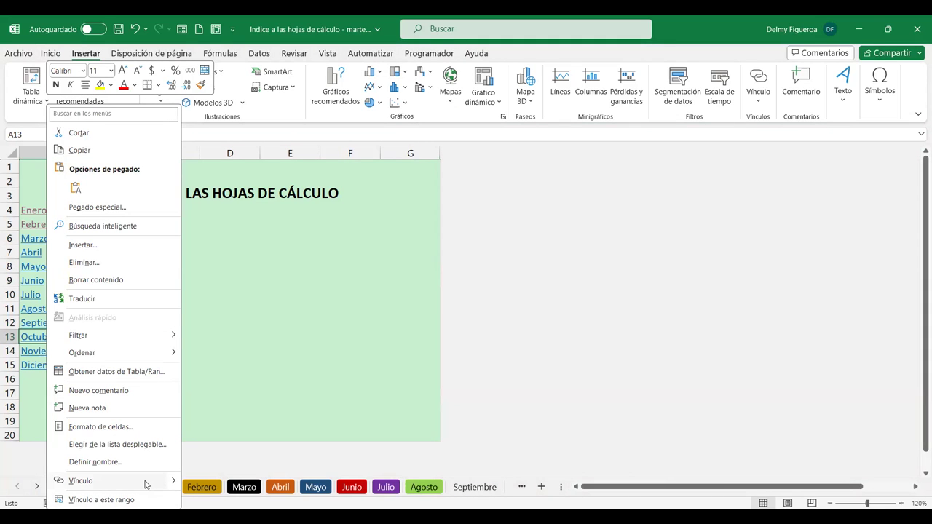
key("ctrl+k")
scroll(200, 228, "down", 3)
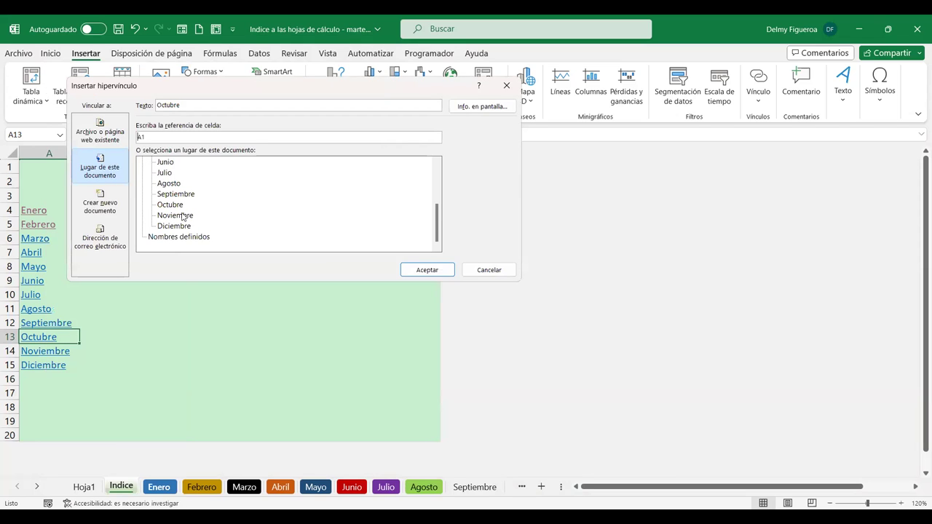
left_click(172, 206)
left_click(412, 272)
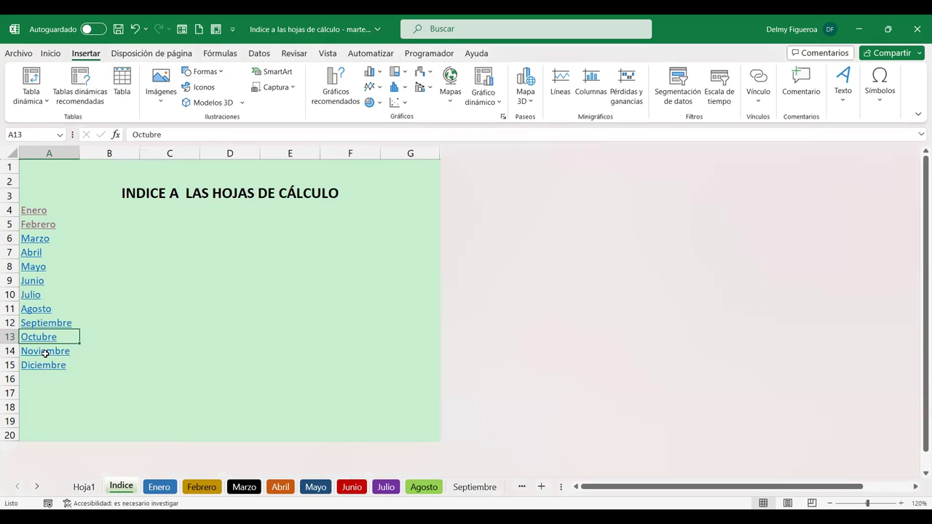
Link the Noviembre and Diciembre entries in A14 and A15 to their month sheets
left_click(45, 353)
right_click(46, 353)
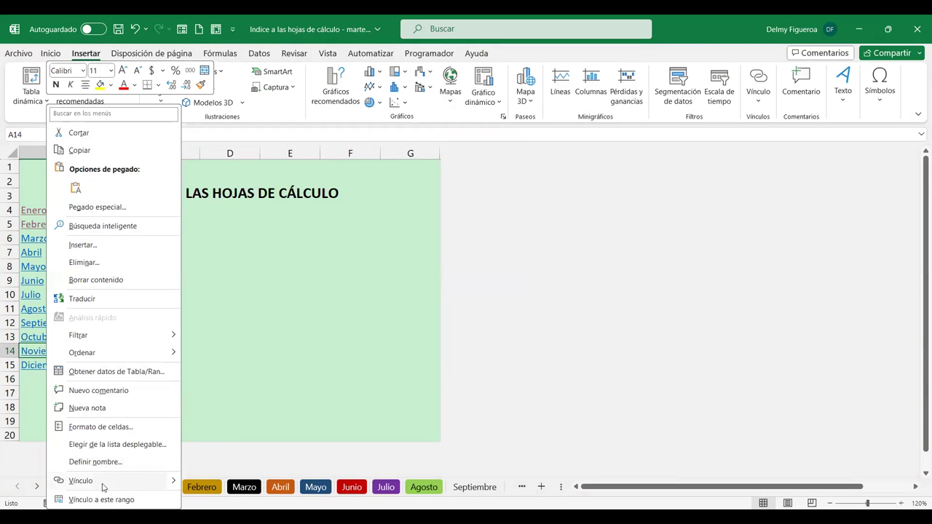
left_click(81, 481)
left_click(174, 216)
left_click(446, 270)
left_click(48, 363)
right_click(48, 363)
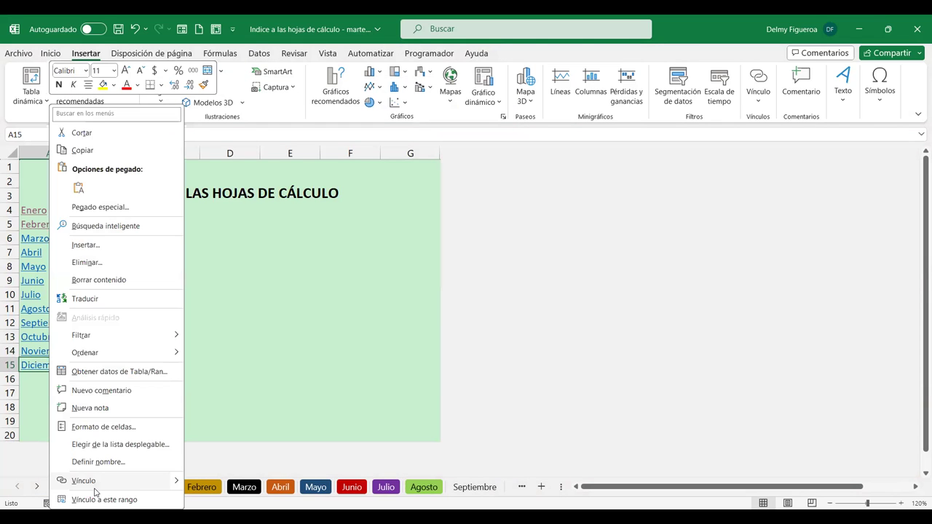
left_click(83, 481)
left_click(175, 226)
left_click(450, 270)
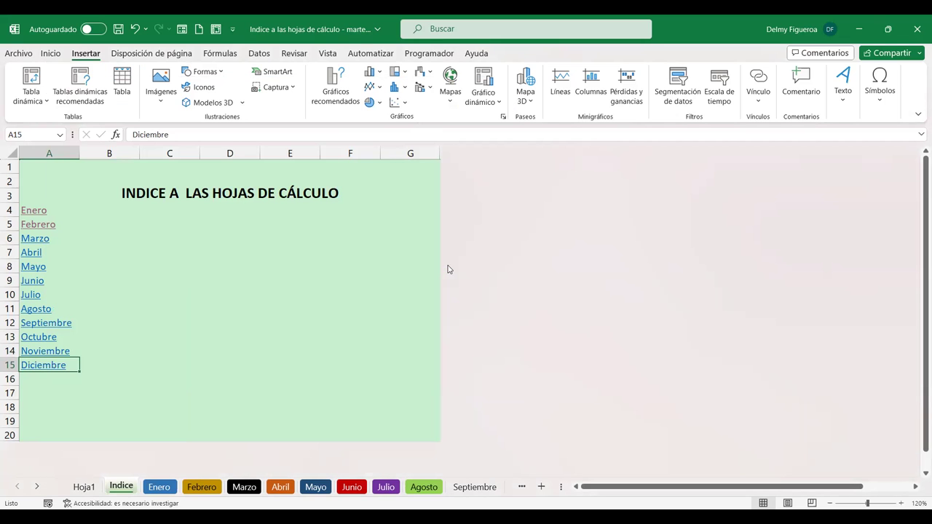
Follow the Marzo, Abril, Mayo, Junio and Julio links, returning to Indice after each
left_click(28, 237)
left_click(28, 237)
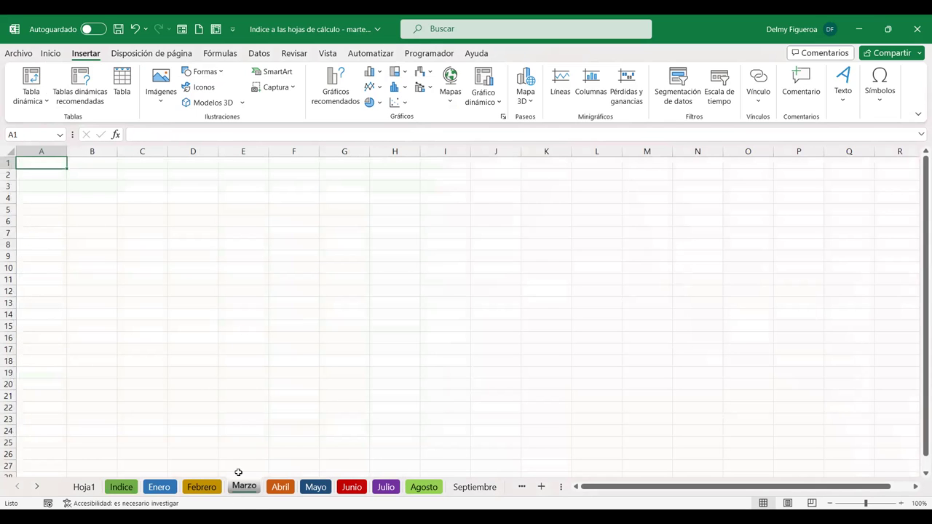
left_click(120, 487)
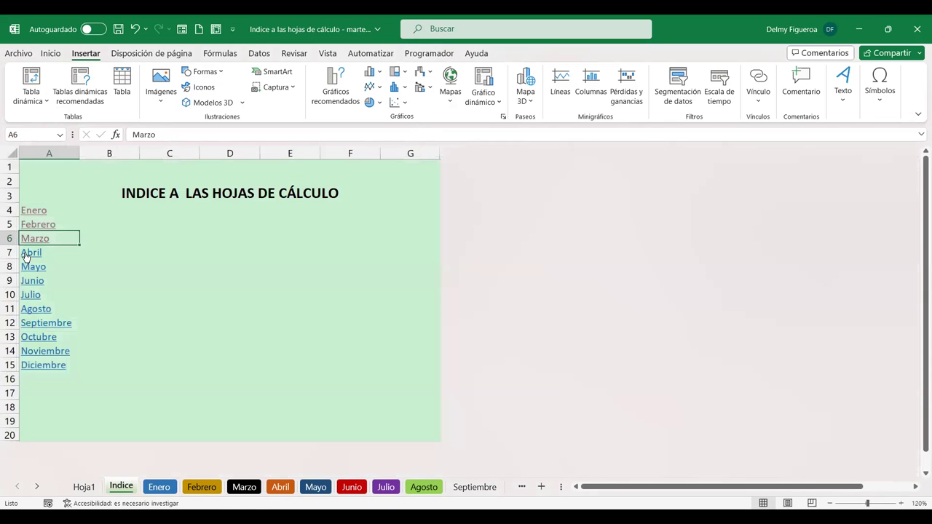
left_click(29, 254)
left_click(120, 487)
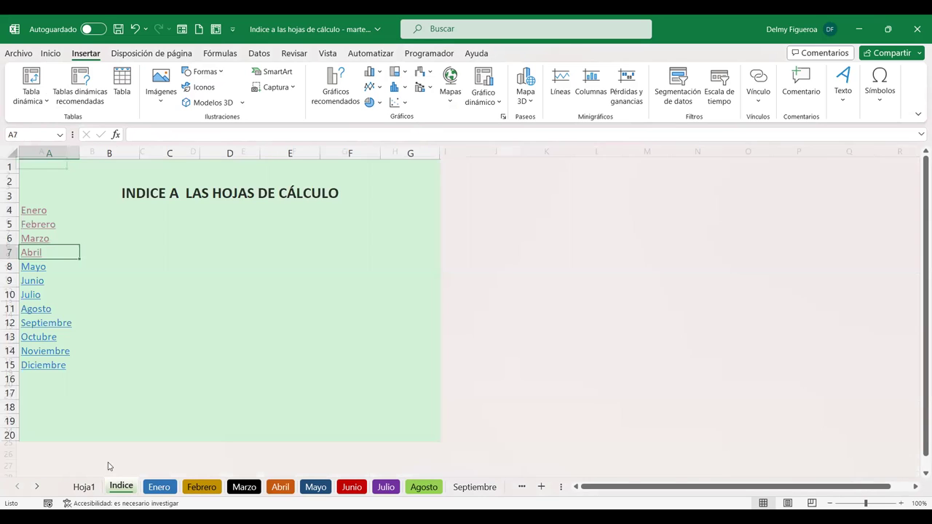
left_click(33, 266)
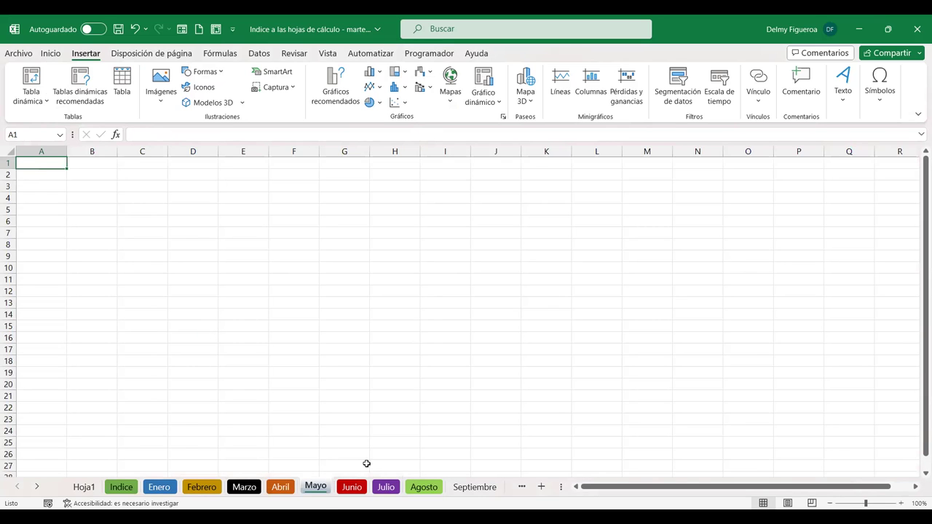
left_click(118, 485)
left_click(33, 280)
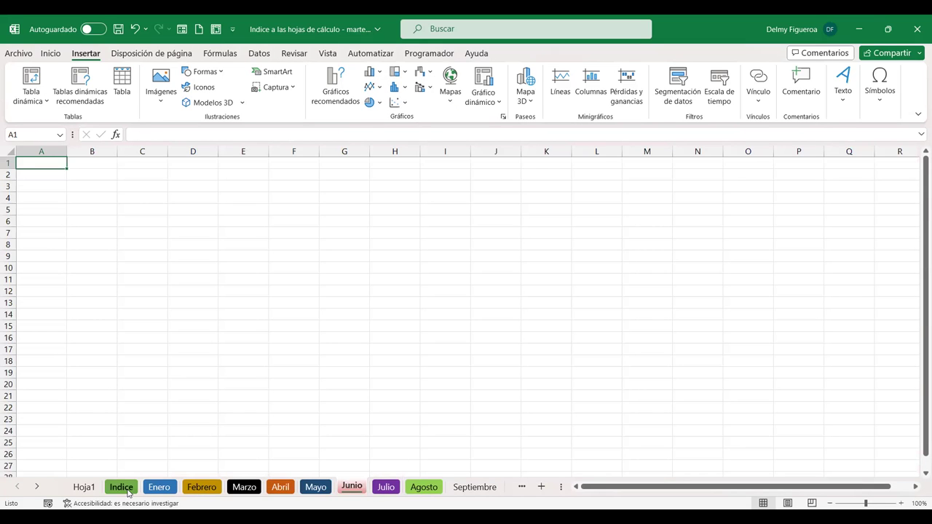
left_click(121, 486)
left_click(30, 295)
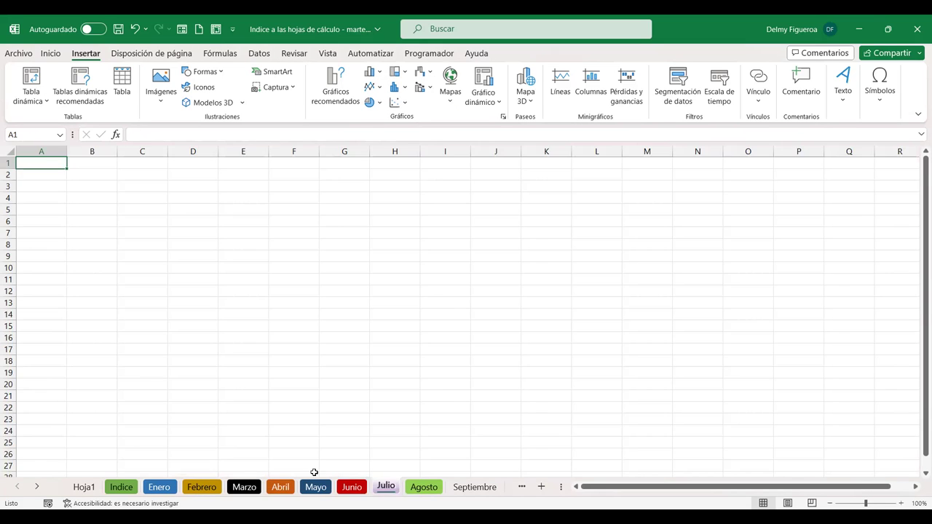
left_click(122, 488)
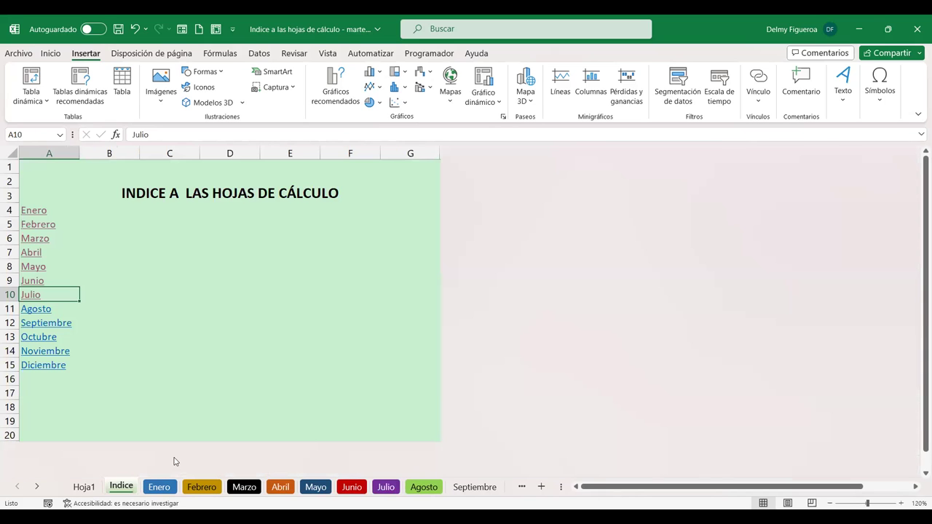
Follow the Diciembre link, then open the Enero sheet zoomed to 120%
left_click(24, 364)
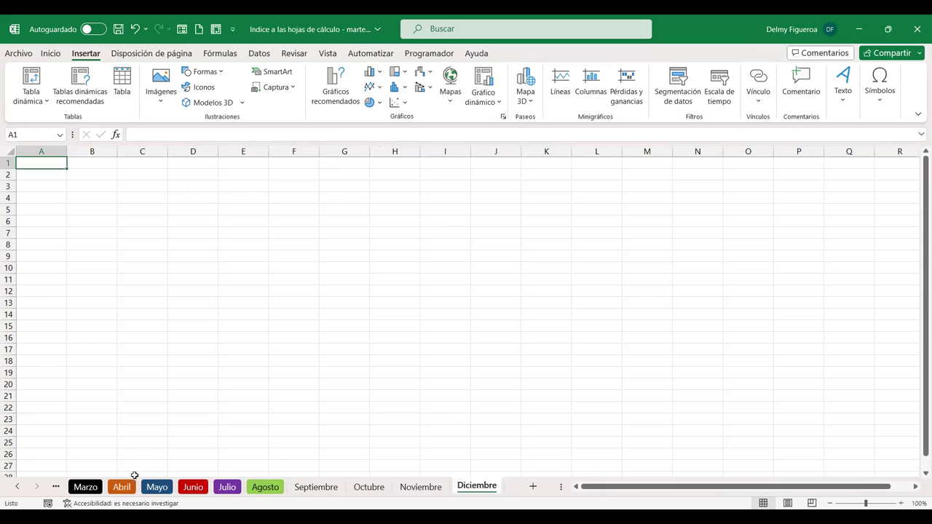
left_click(17, 487)
left_click(17, 487)
left_click(18, 487)
left_click(17, 487)
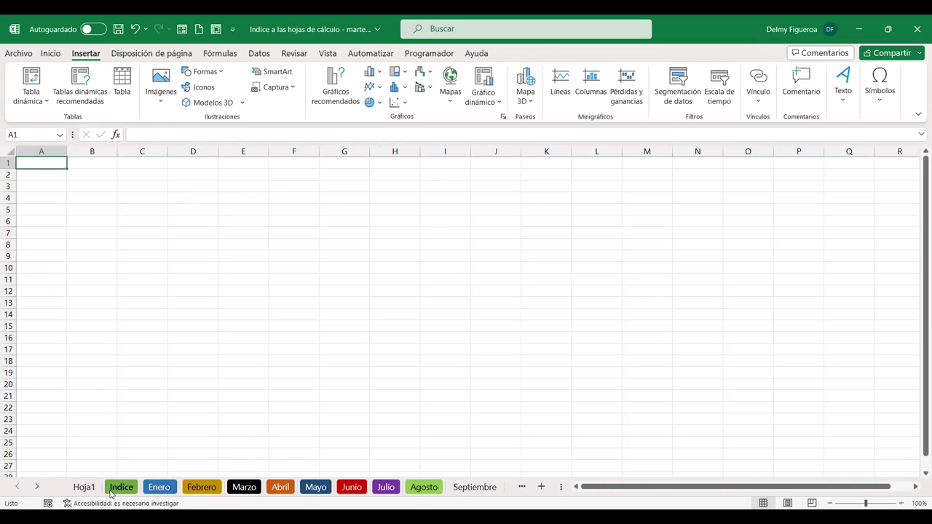
left_click(121, 487)
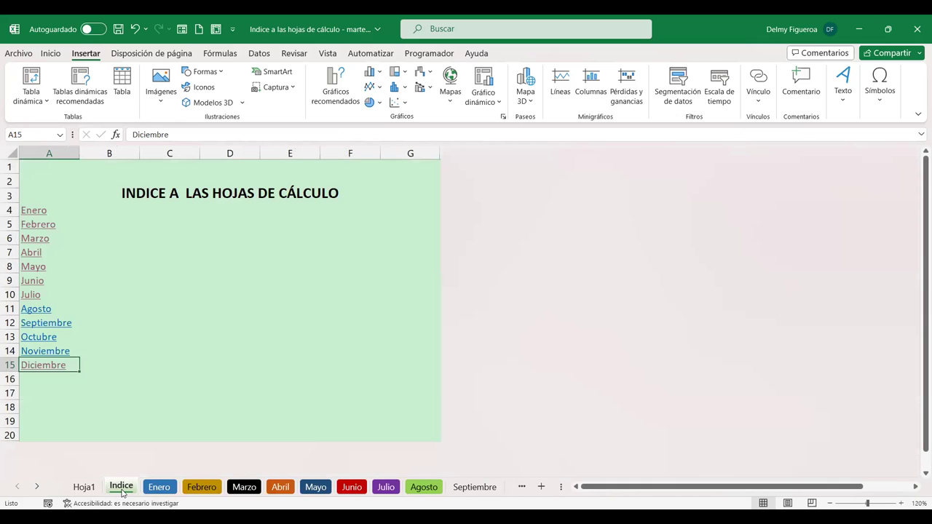
left_click(160, 487)
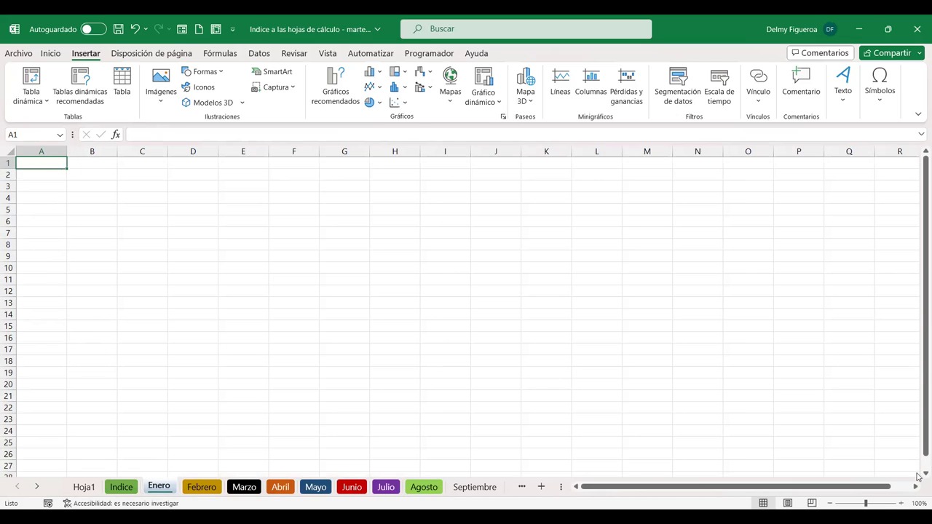
left_click(901, 503)
left_click(901, 503)
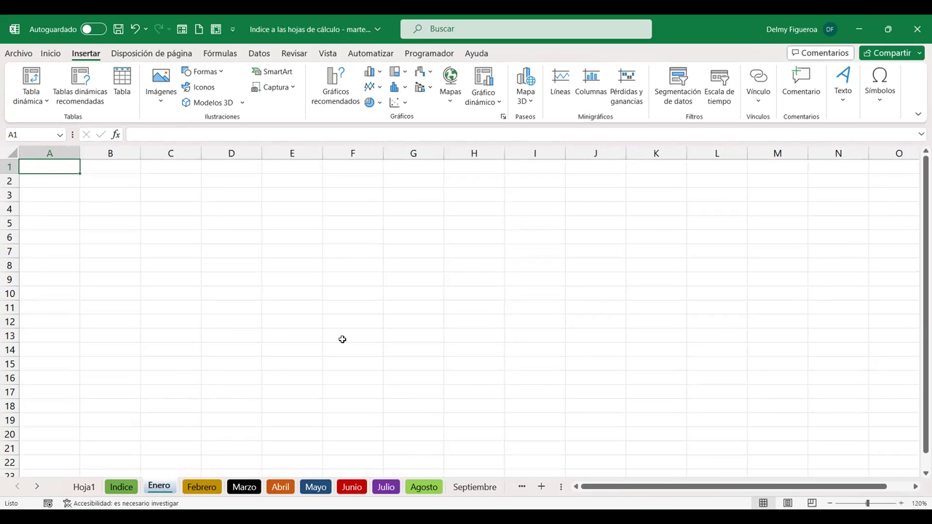
left_click(120, 487)
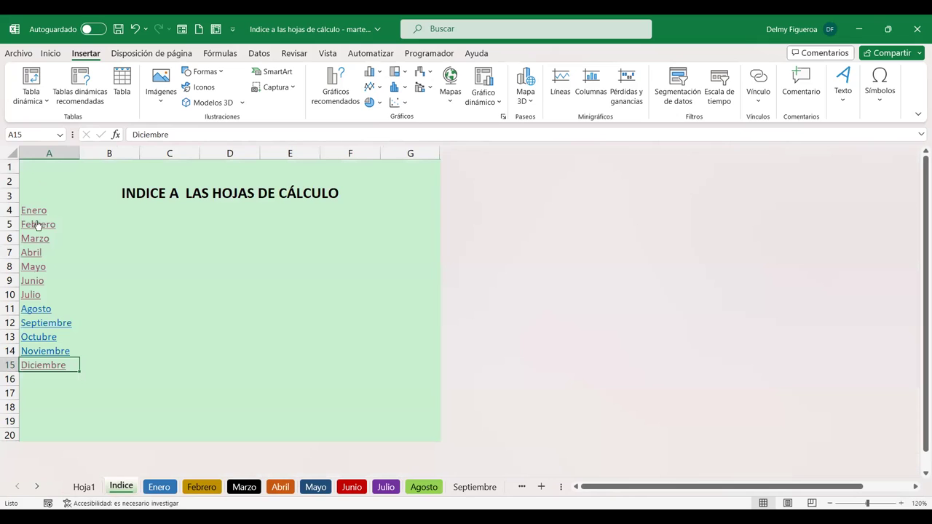
left_click(162, 487)
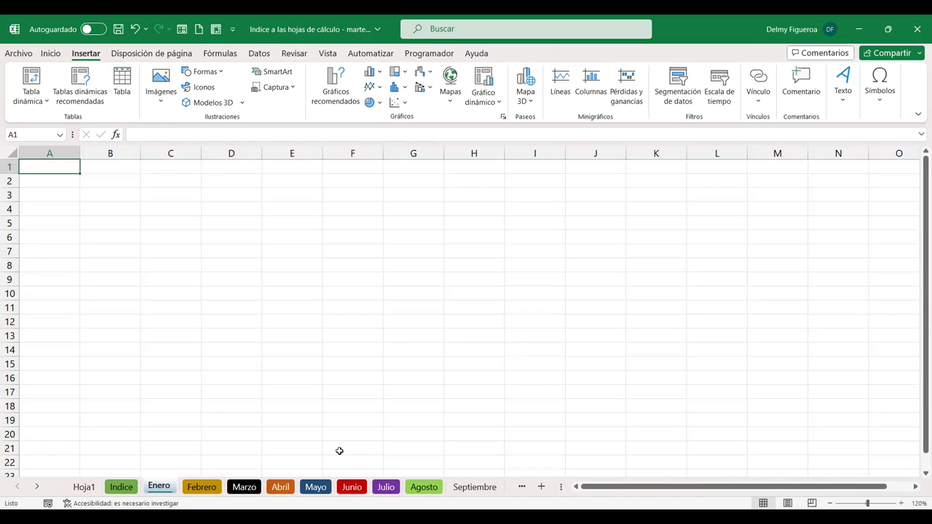
Enter 'Regresar' in Enero's A1 and draw a green-filled left block arrow beside it
type("R")
type("egresar")
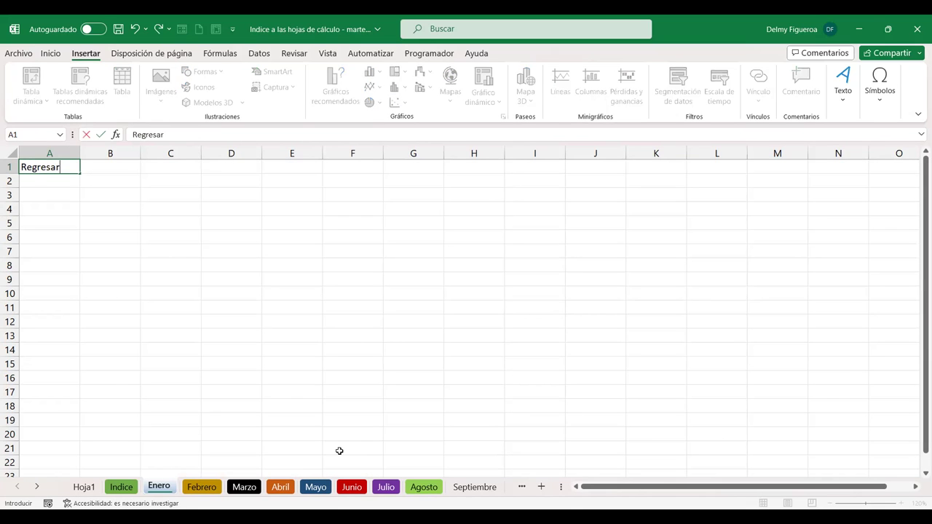
key("Tab")
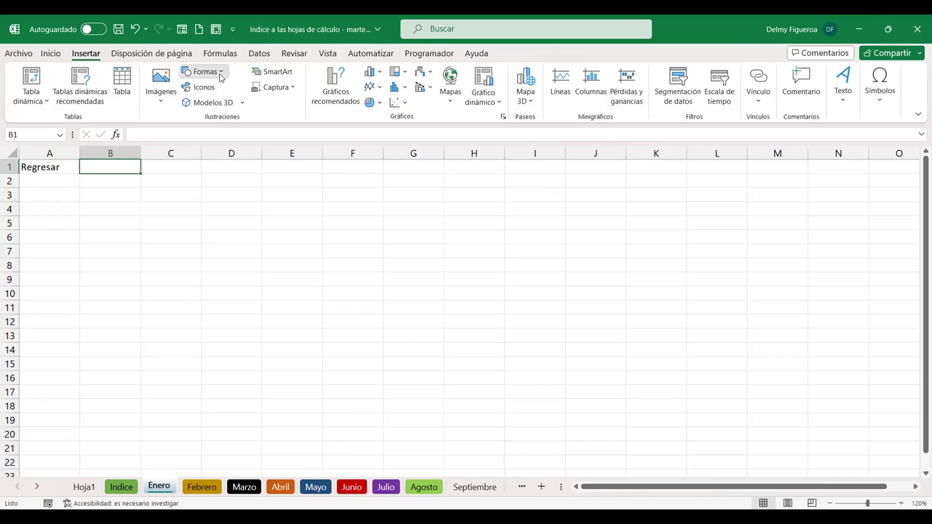
left_click(220, 78)
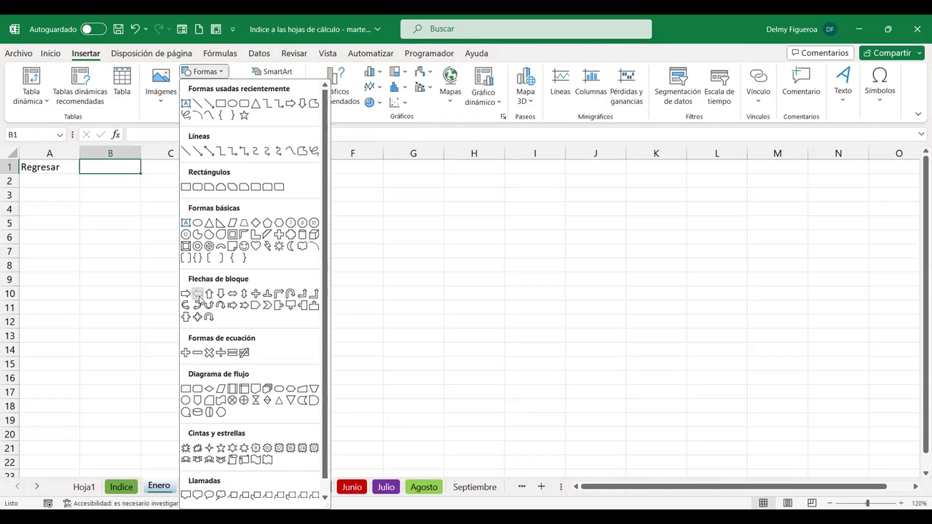
left_click(198, 295)
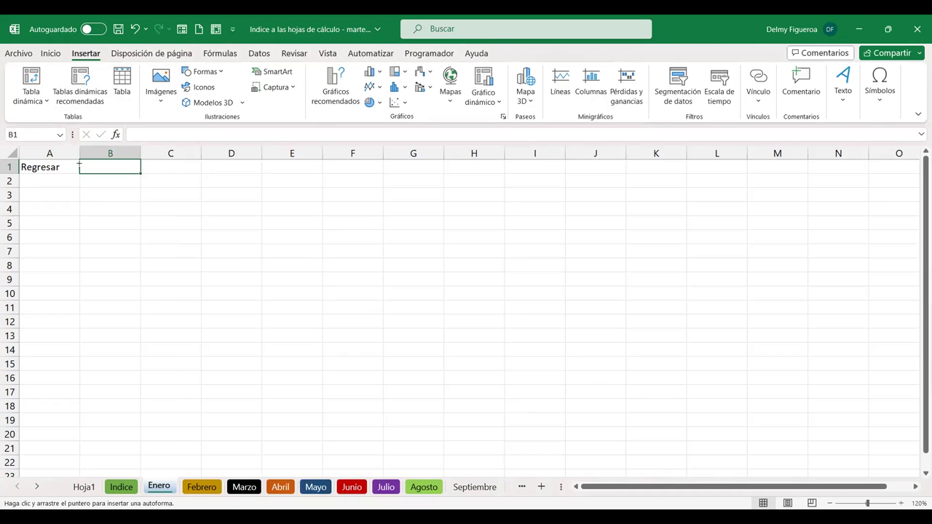
left_click_drag(80, 162, 139, 195)
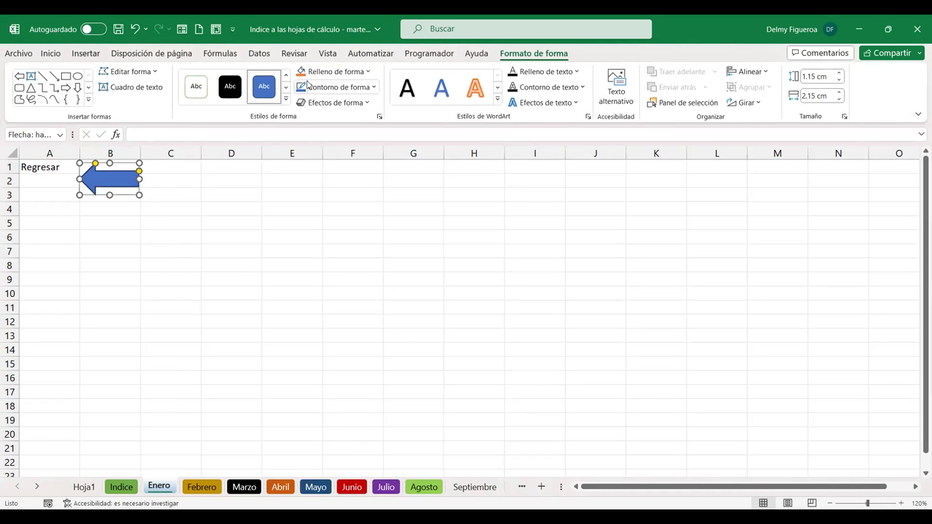
left_click(369, 76)
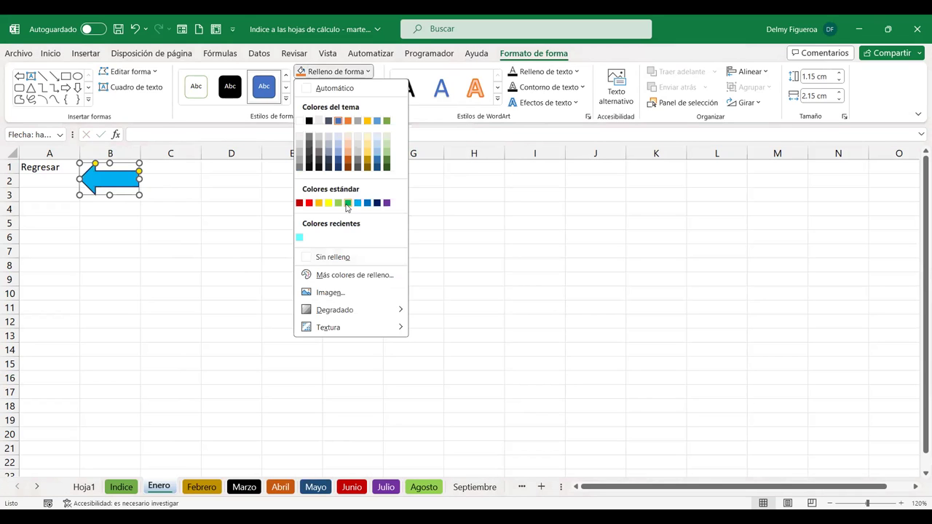
left_click(347, 203)
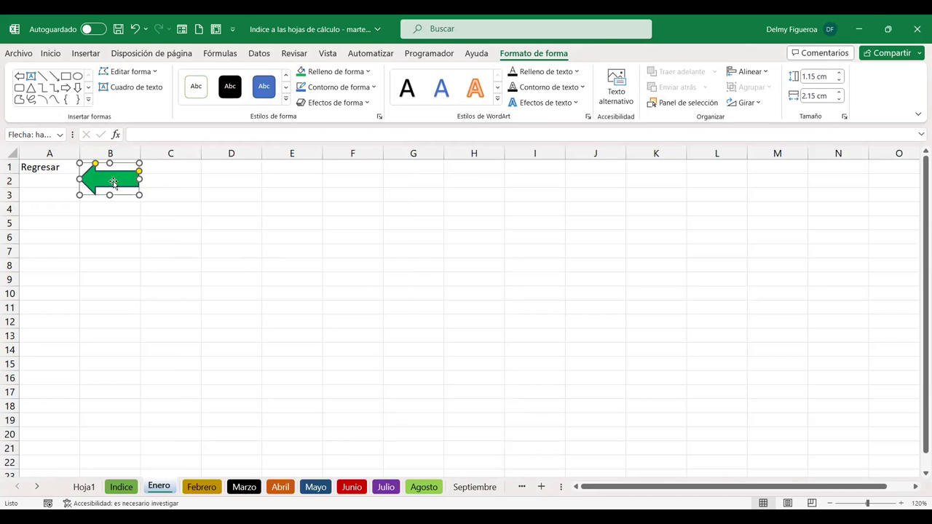
Link the green arrow to the Indice sheet
right_click(114, 180)
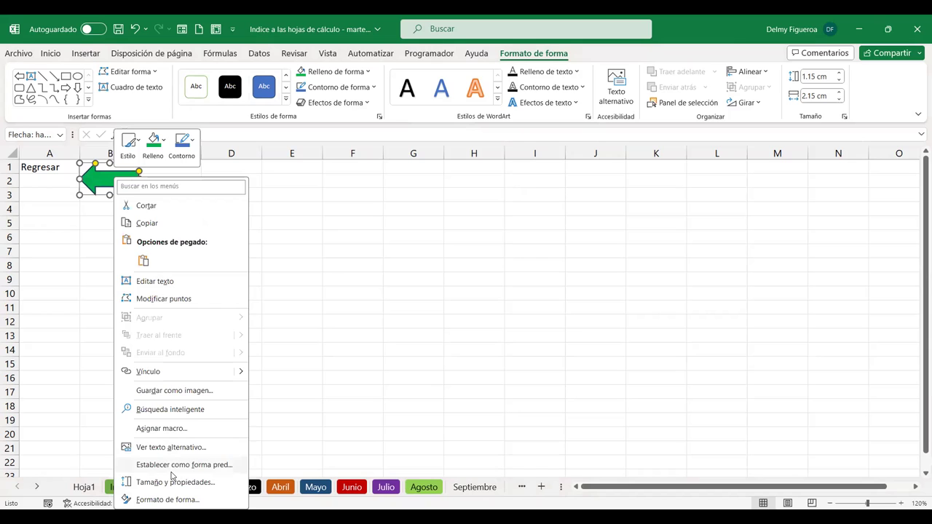
left_click(192, 378)
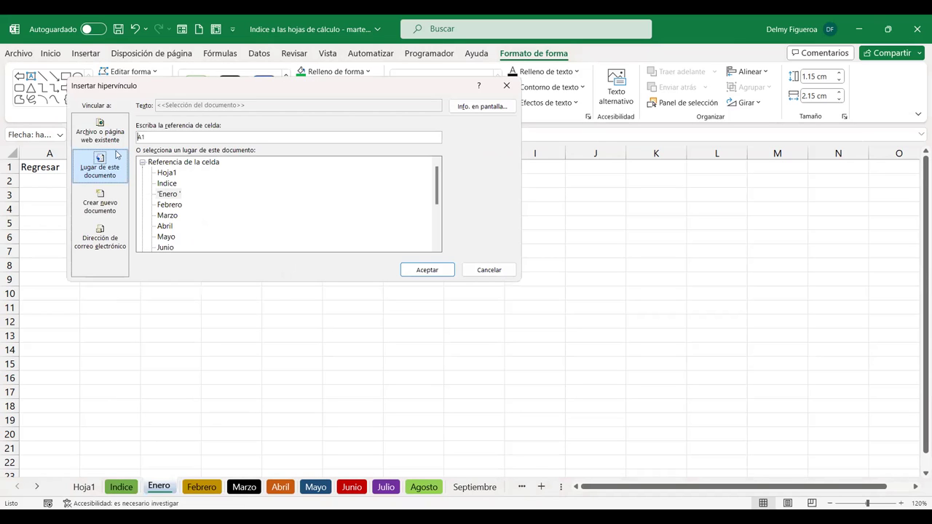
left_click(173, 183)
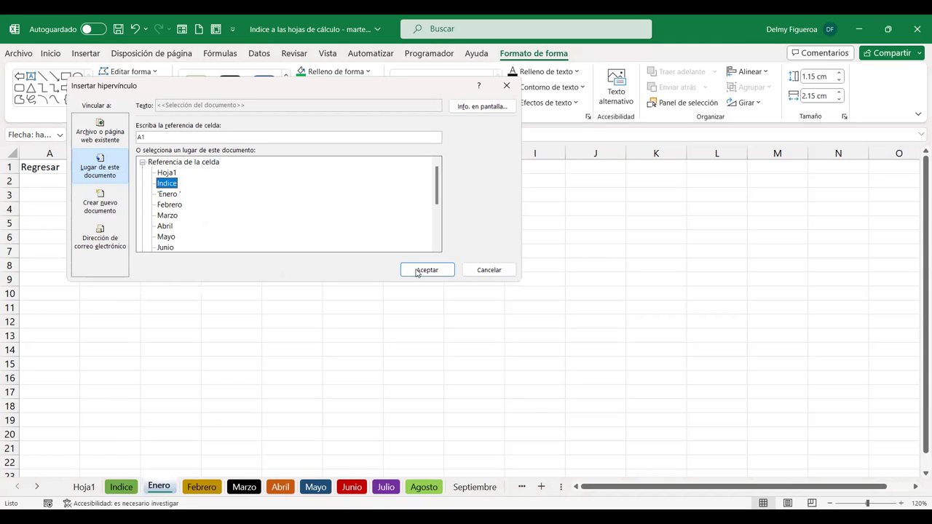
left_click(446, 272)
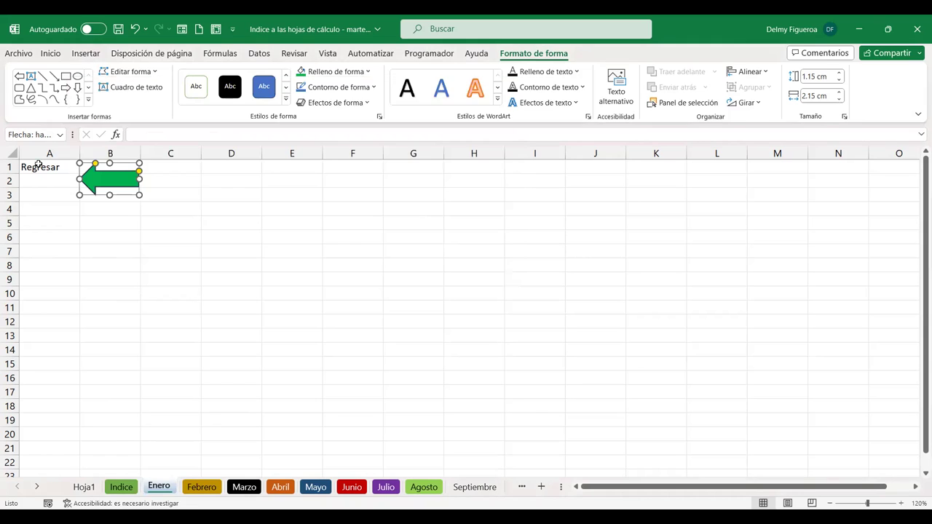
Link the Regresar cell A1 to the Indice sheet
left_click(38, 166)
right_click(37, 166)
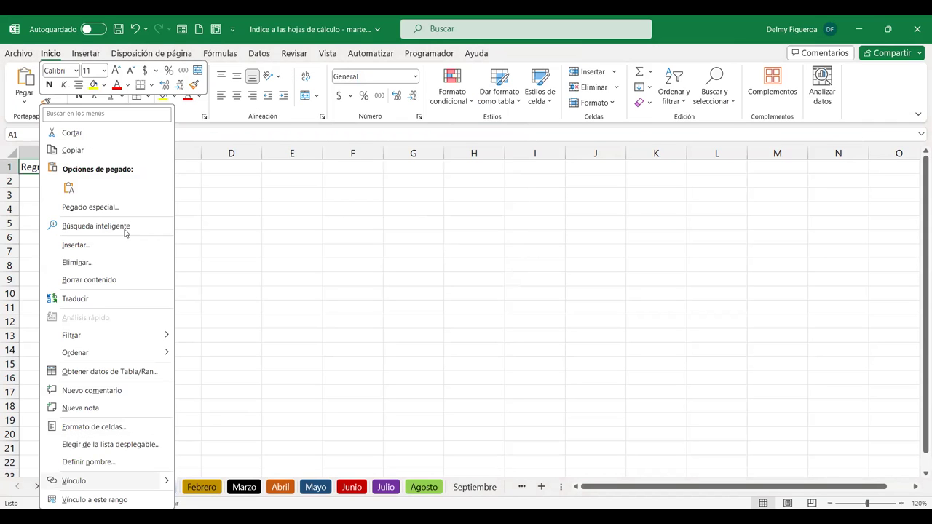
key("ctrl+k")
left_click(168, 184)
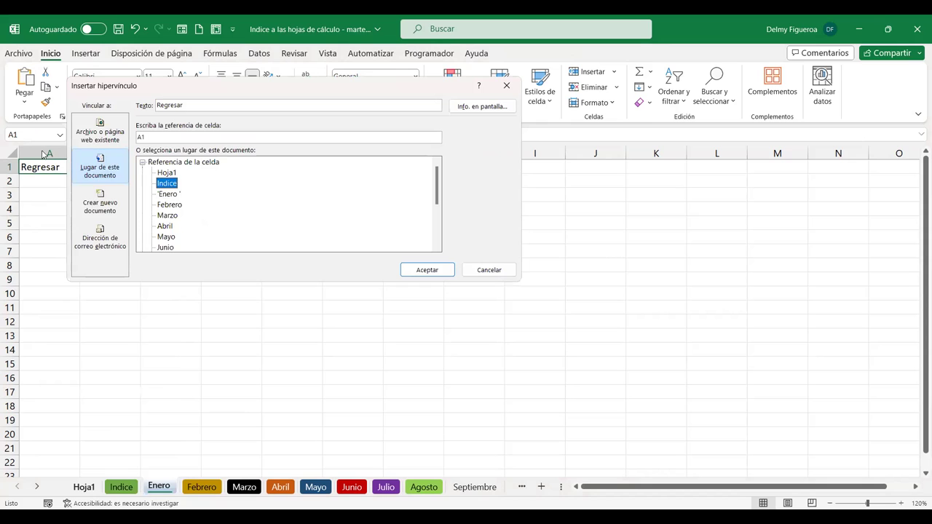
left_click(427, 269)
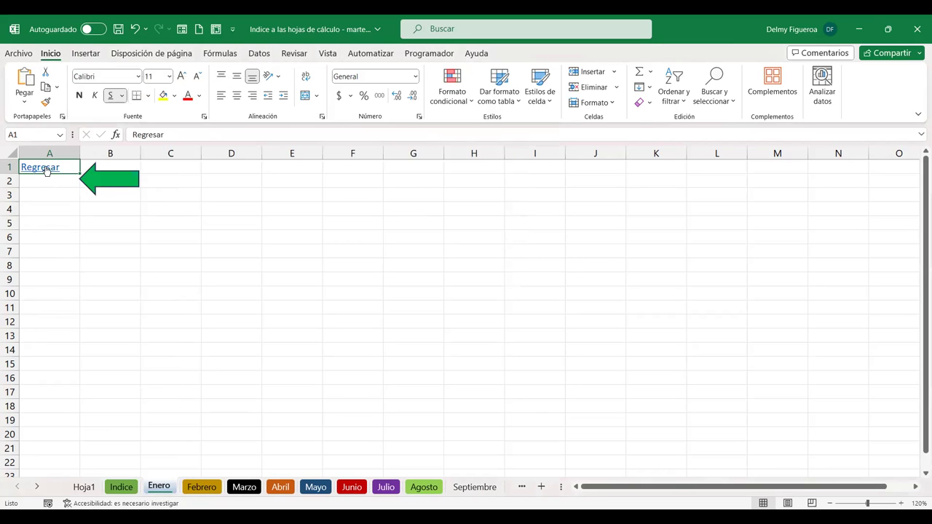
Test both the Regresar text and the green arrow, each jumping back to Indice
left_click(46, 168)
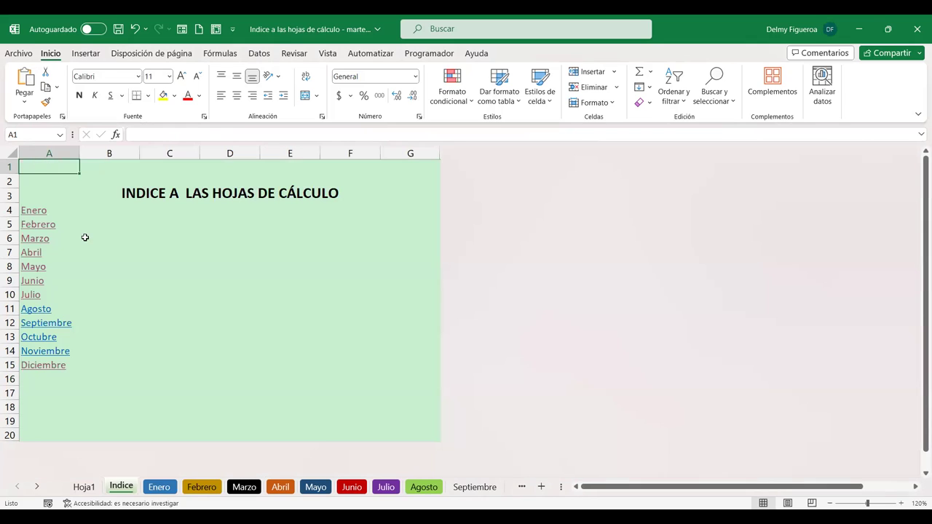
left_click(159, 487)
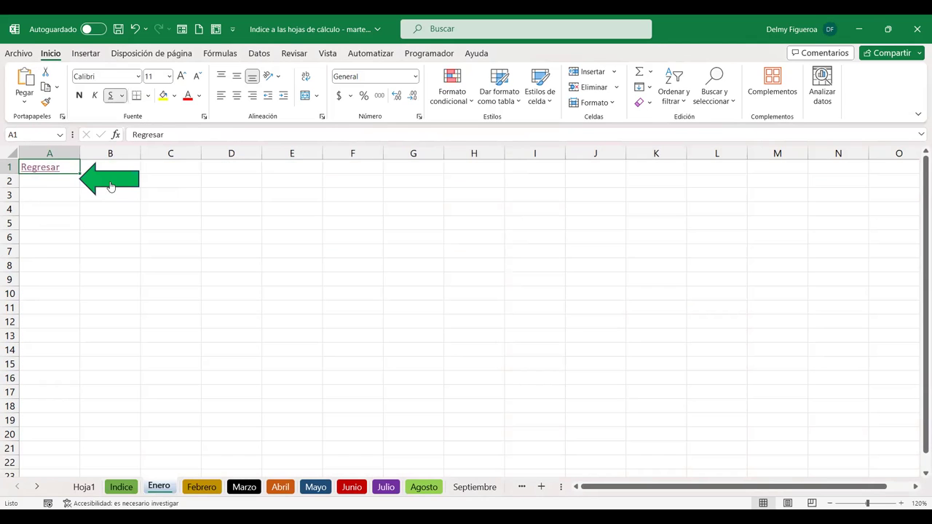
left_click(121, 182)
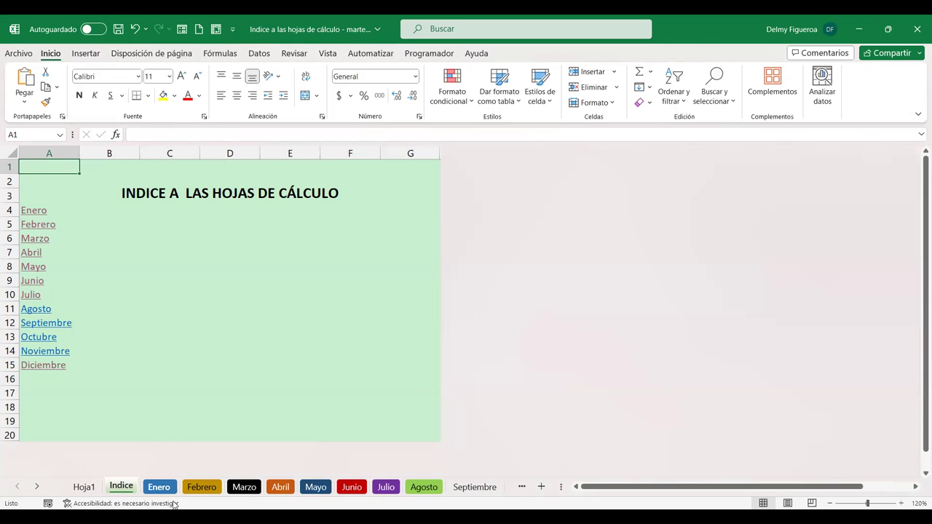
left_click(171, 486)
Copy the green back-arrow and paste it onto the Febrero, Marzo, Abril, Junio and Julio sheets
left_click(105, 169, "ctrl")
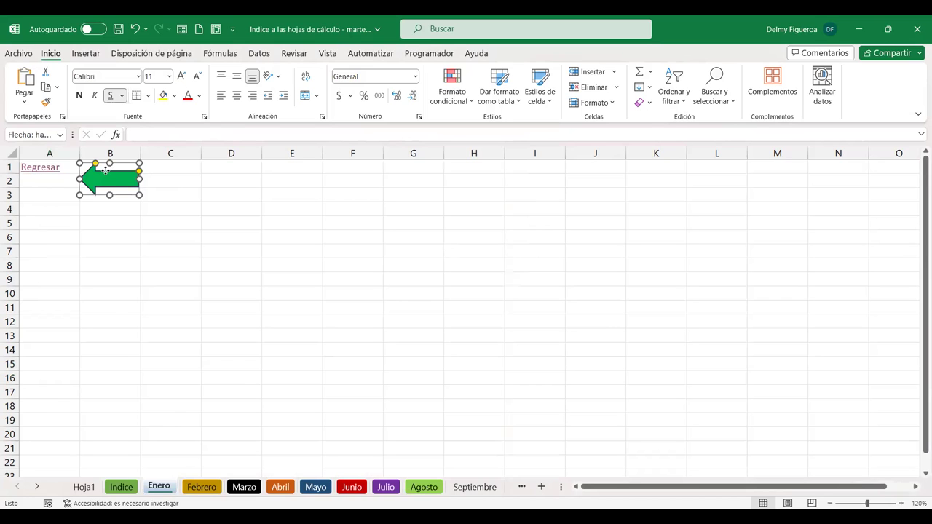
right_click(106, 169)
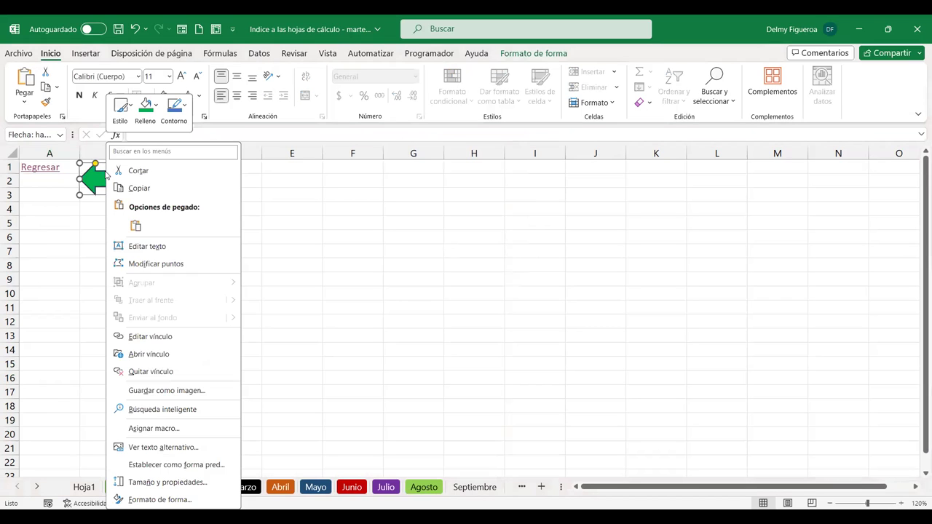
key("Escape")
left_click(212, 487)
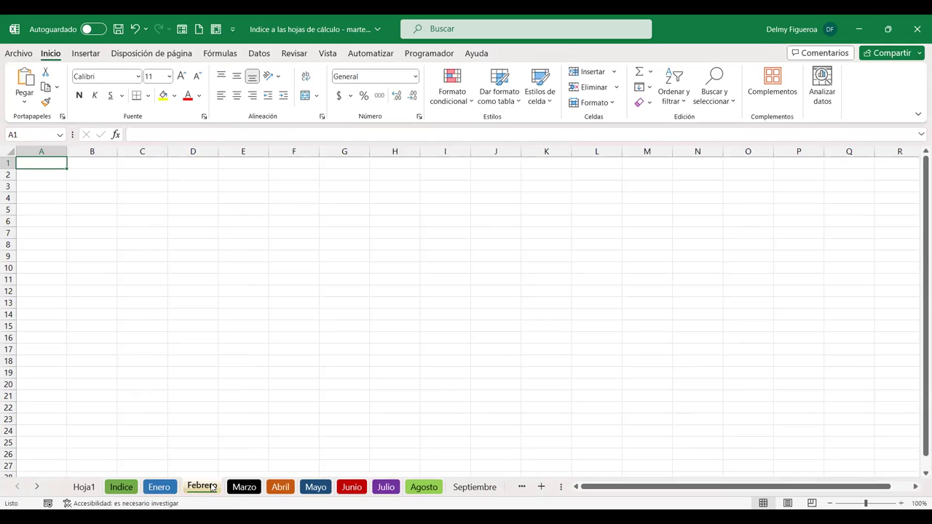
key("ctrl+v")
left_click(244, 489)
key("ctrl+v")
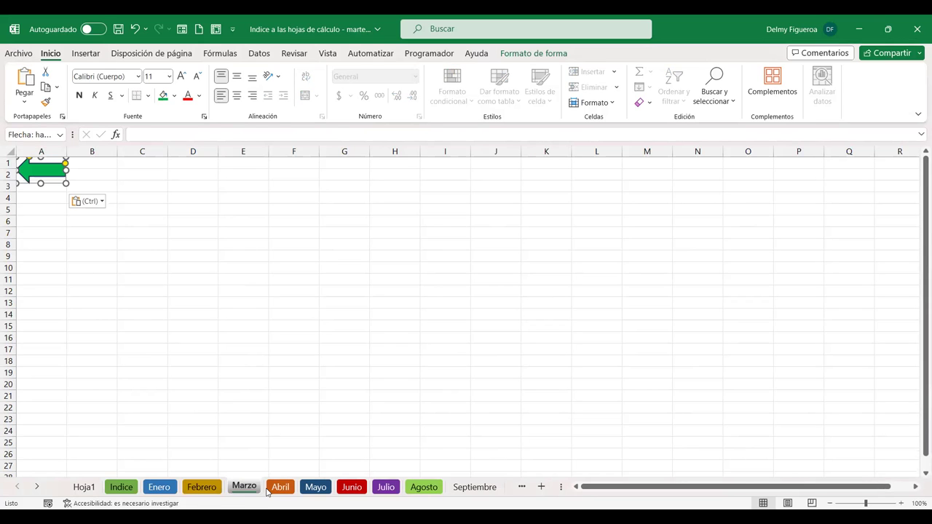
left_click(280, 487)
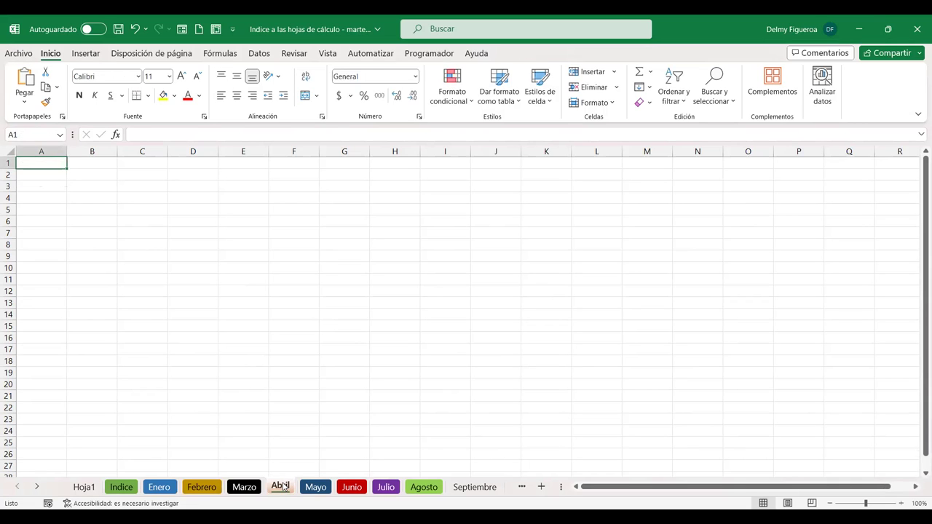
key("ctrl+v")
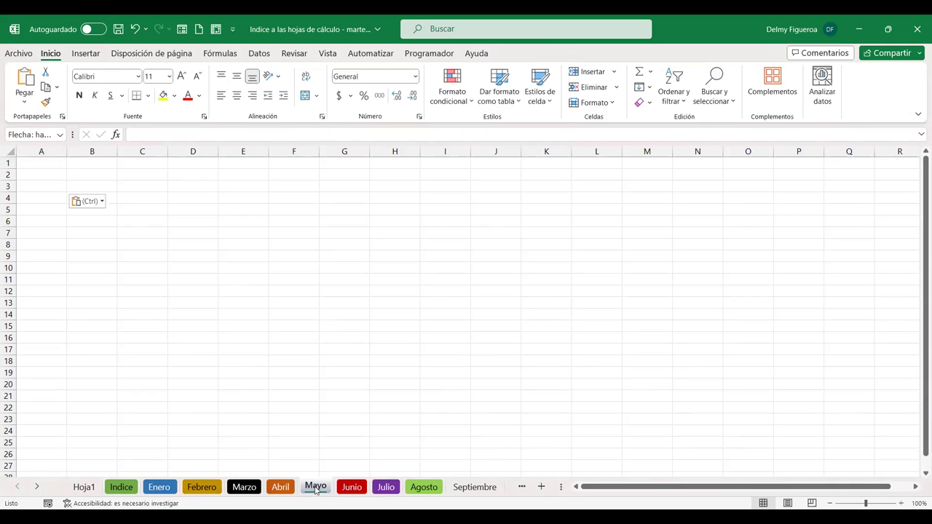
left_click(348, 488)
key("ctrl+v")
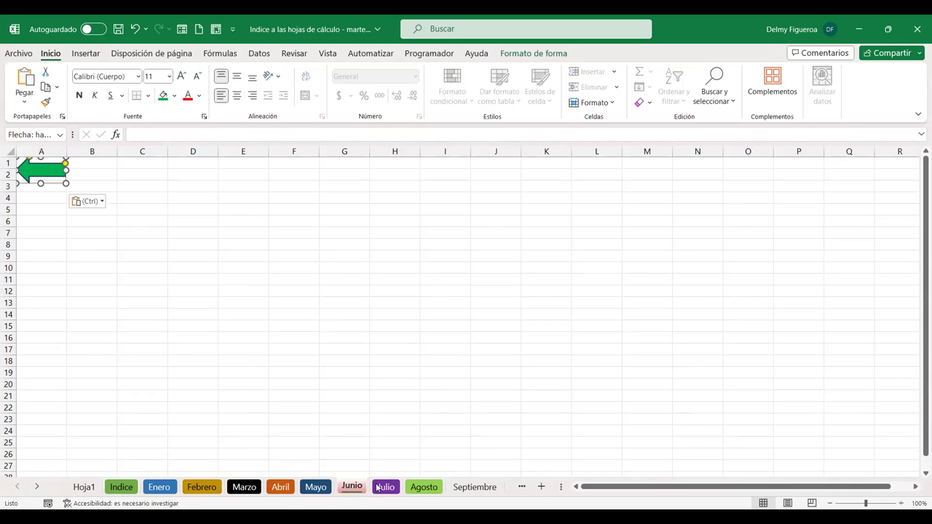
left_click(386, 487)
key("ctrl+v")
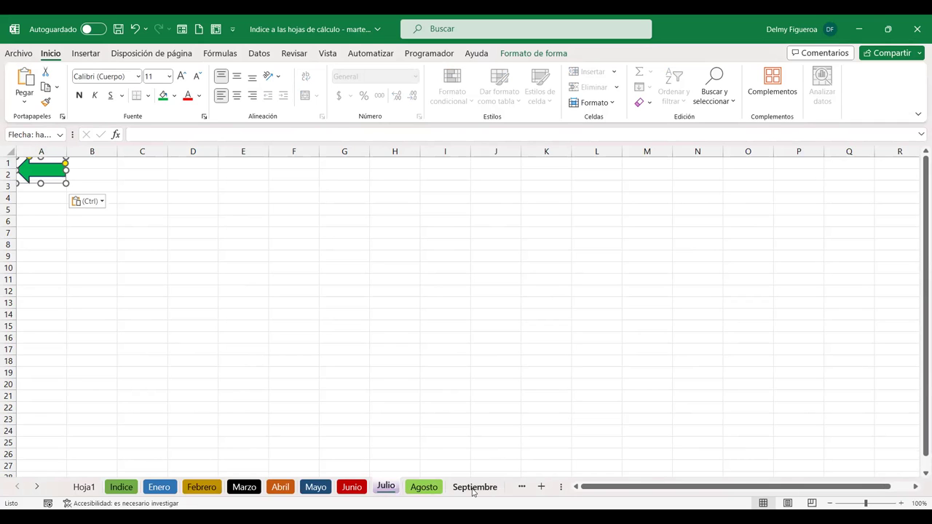
Paste the green arrow at A1 on the Agosto, Septiembre, Octubre, Noviembre and Diciembre sheets
left_click(427, 487)
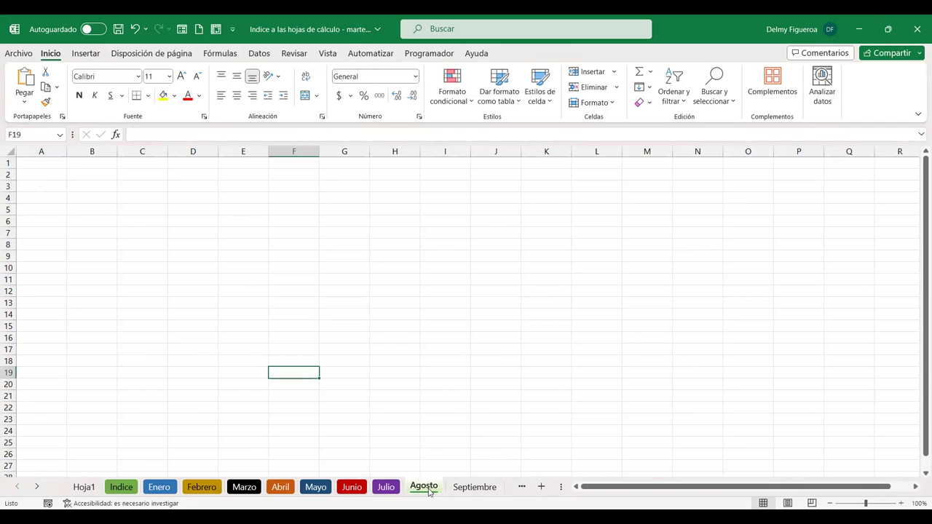
left_click(36, 162)
key("ctrl+v")
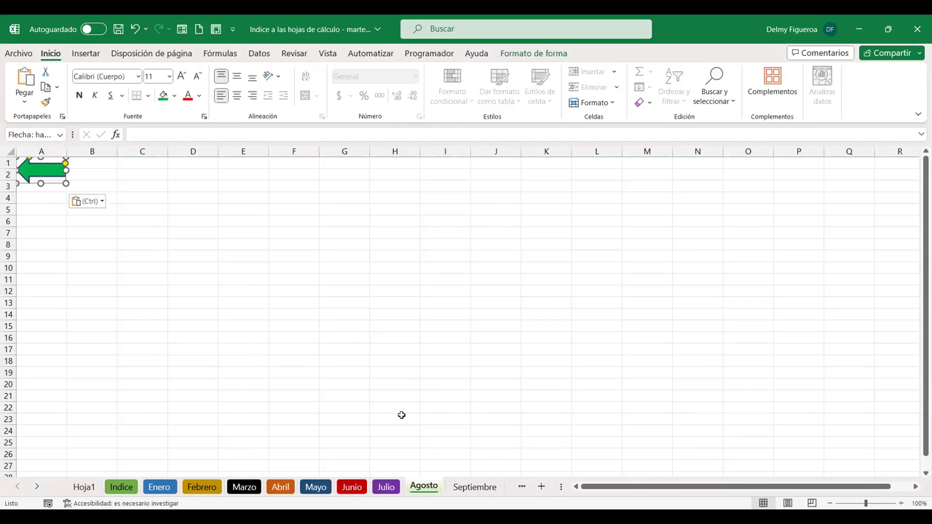
left_click(454, 482)
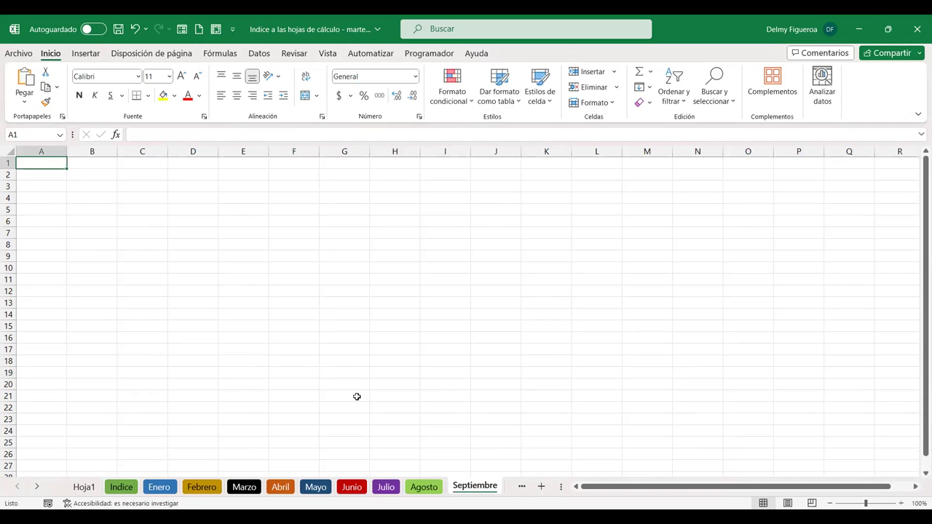
key("ctrl+v")
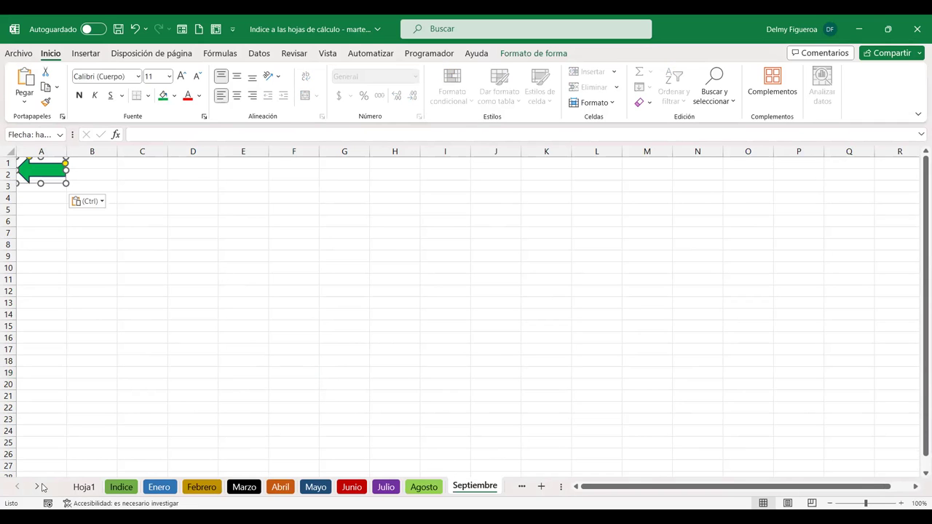
left_click(37, 487)
left_click(37, 487)
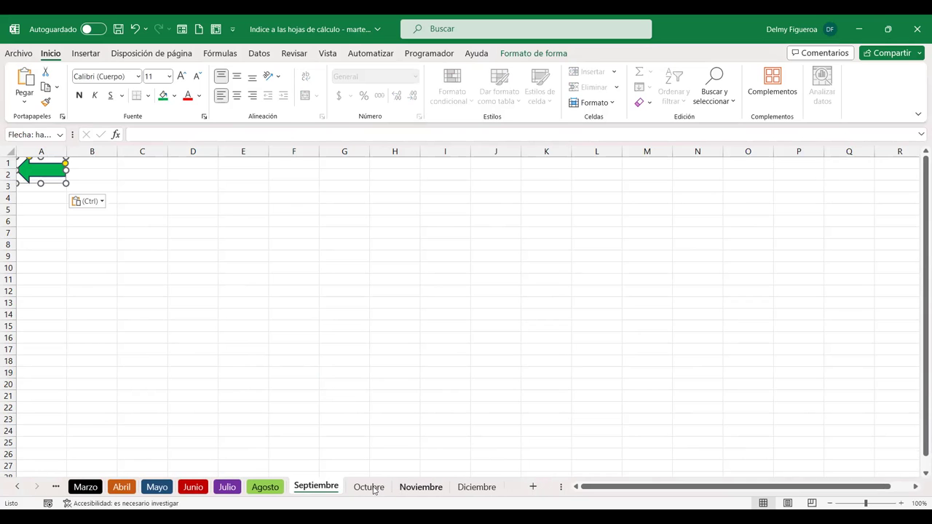
left_click(373, 487)
key("ctrl+v")
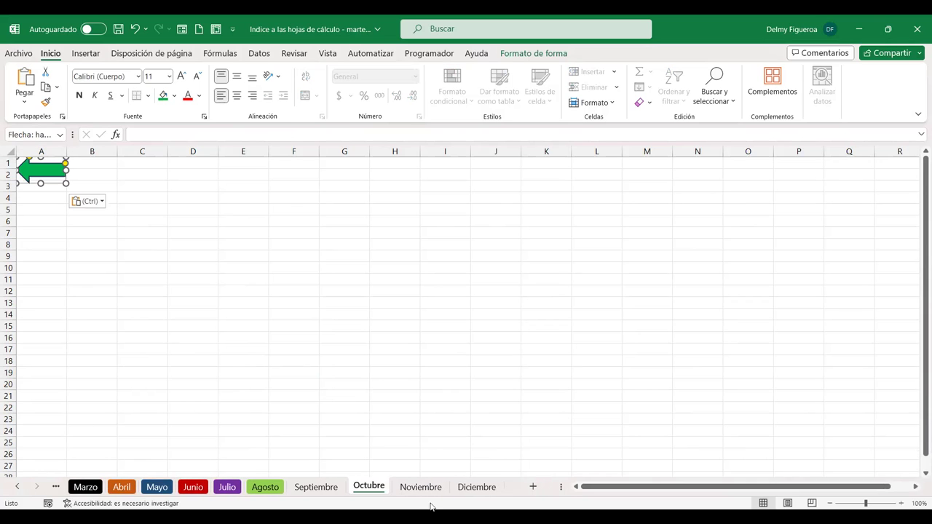
left_click(419, 487)
key("ctrl+v")
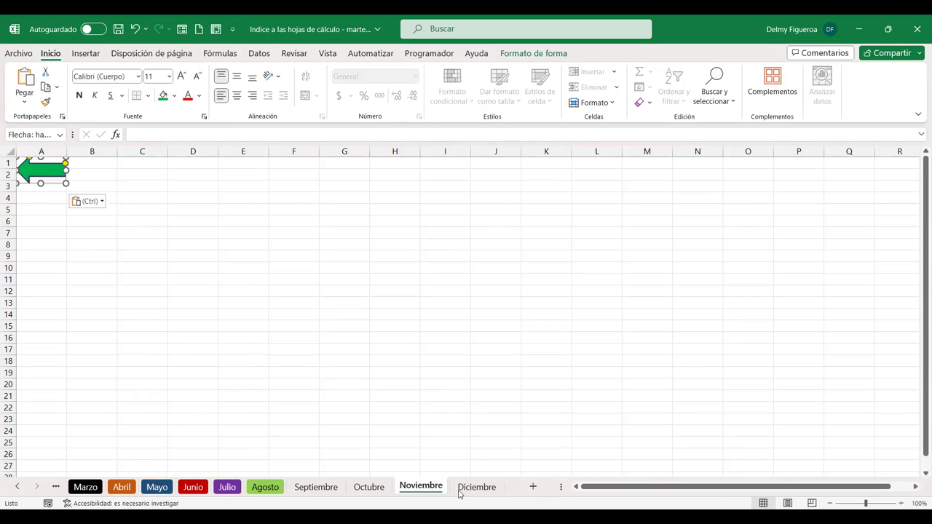
left_click(476, 492)
key("ctrl+v")
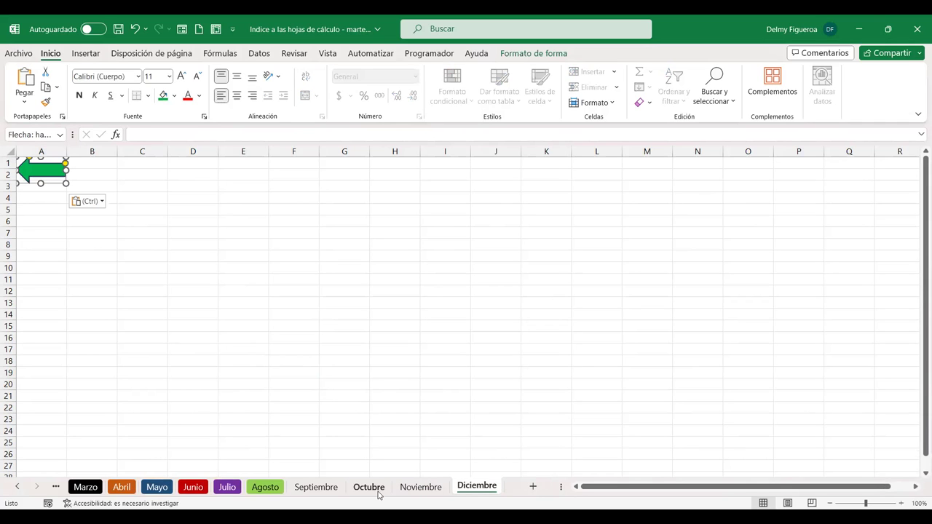
left_click(242, 258)
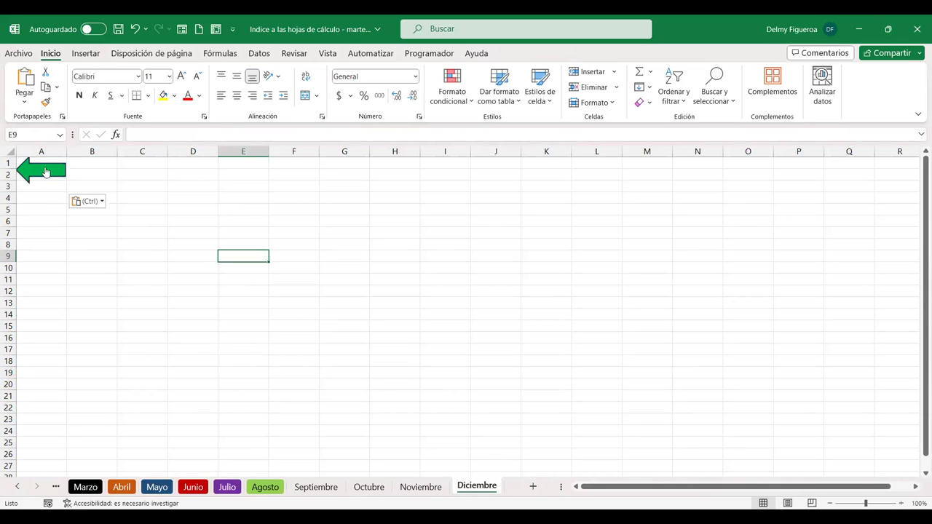
Test the Diciembre, Noviembre and Octubre arrows, each returning to the Indice sheet
left_click(45, 171)
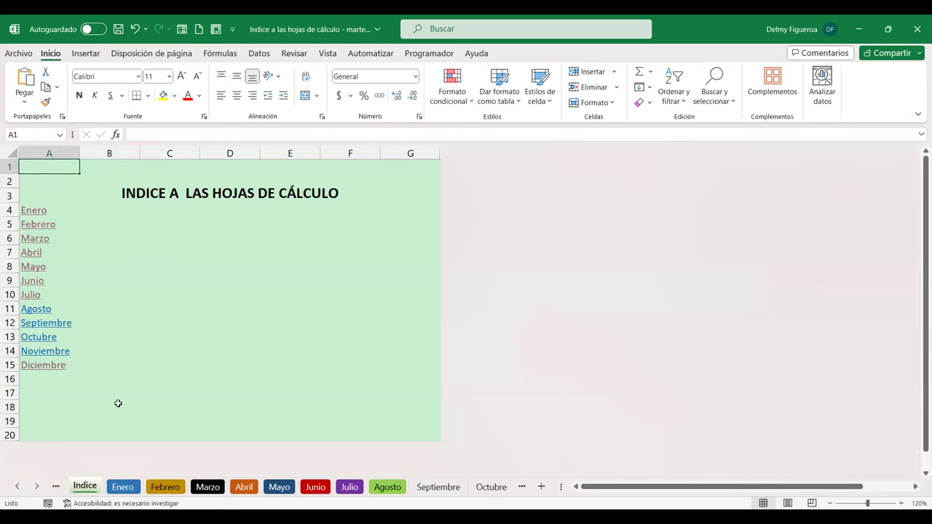
left_click(47, 352)
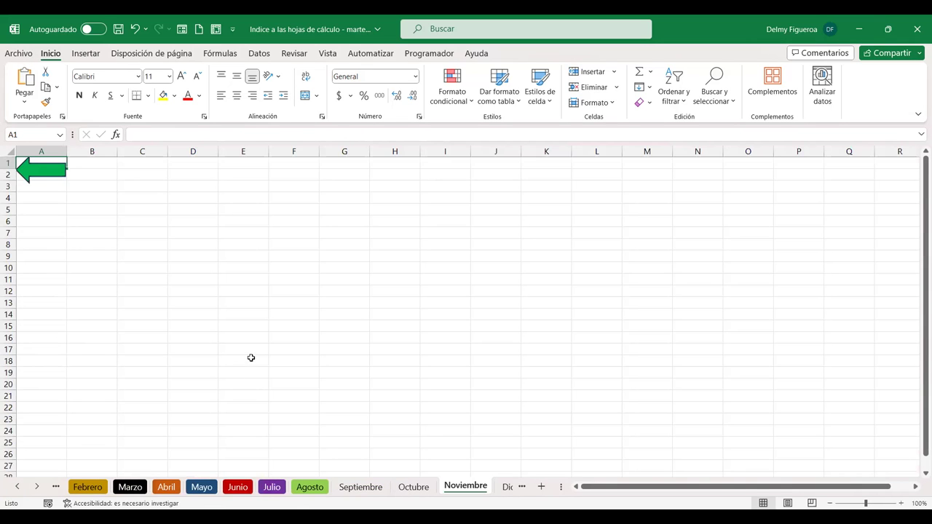
left_click(46, 173)
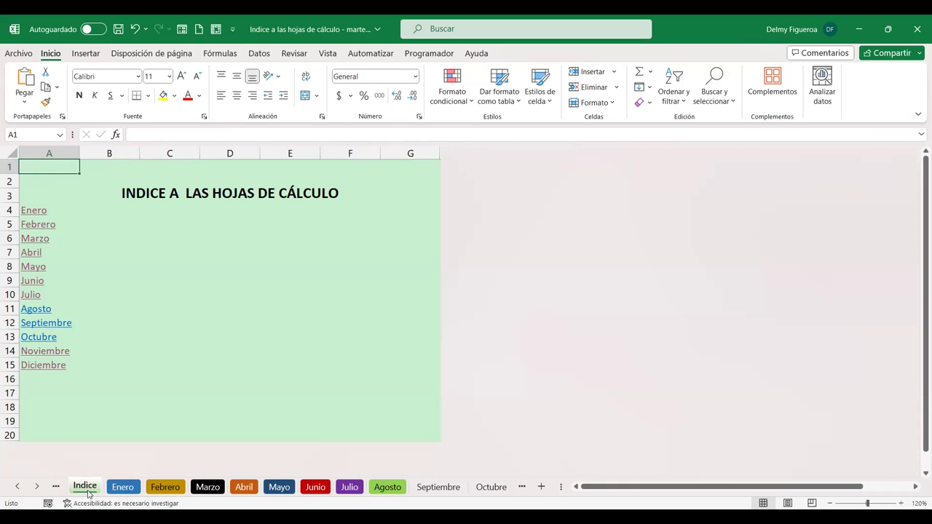
left_click(43, 337)
left_click(36, 175)
On the Enero sheet, open the Insertar > Formas shape gallery
left_click(128, 488)
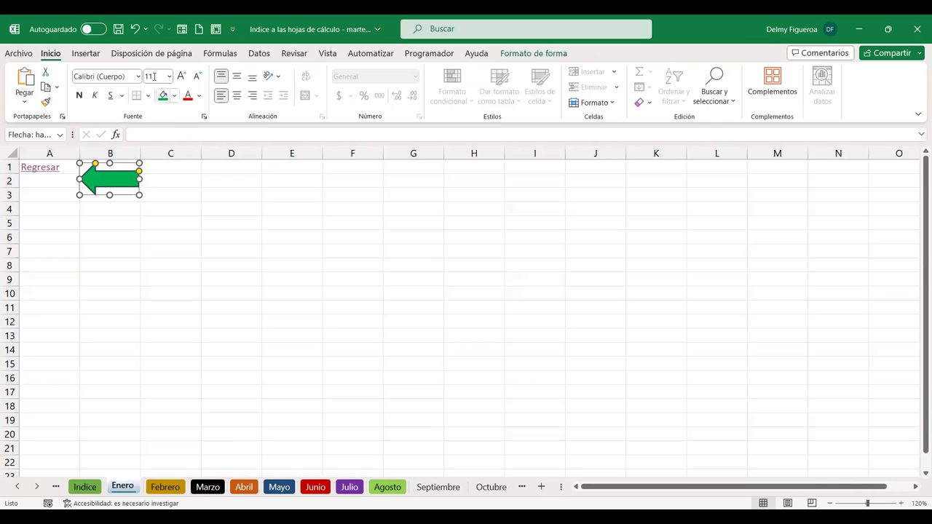
left_click(76, 55)
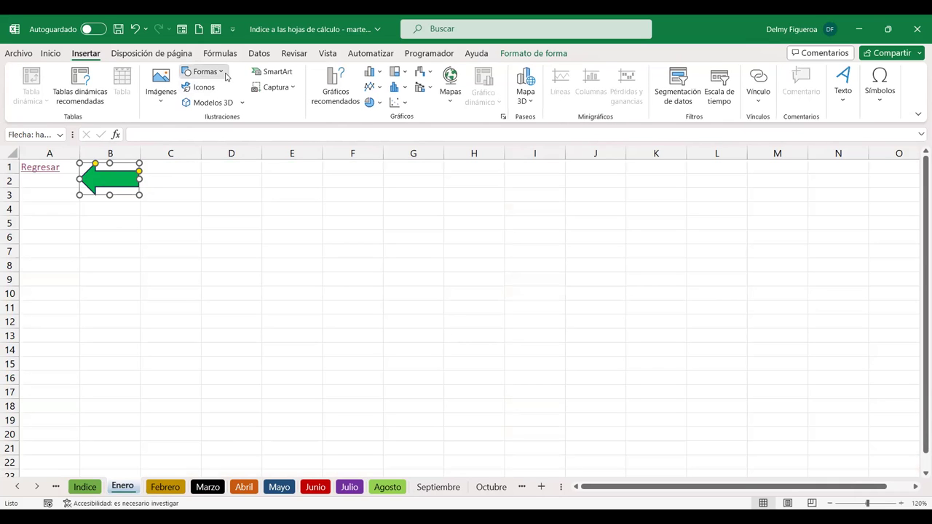
left_click(205, 71)
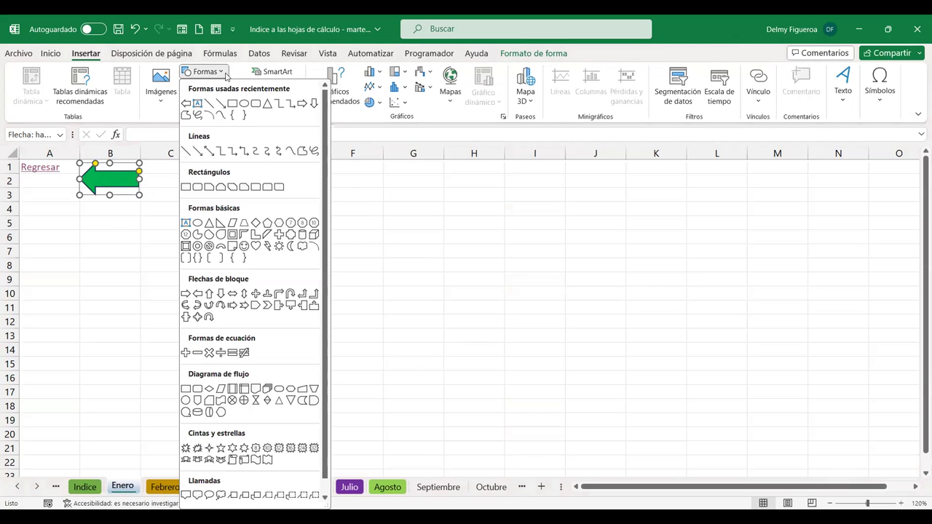
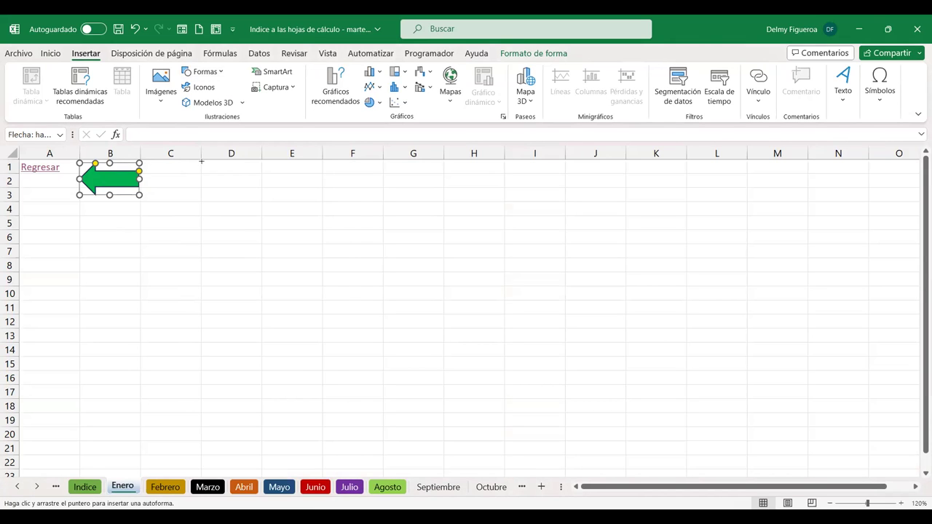
Draw a rectangle button at D1 labelled 'Mes siguiente' in 10 pt text, widened to fit
left_click_drag(200, 159, 262, 187)
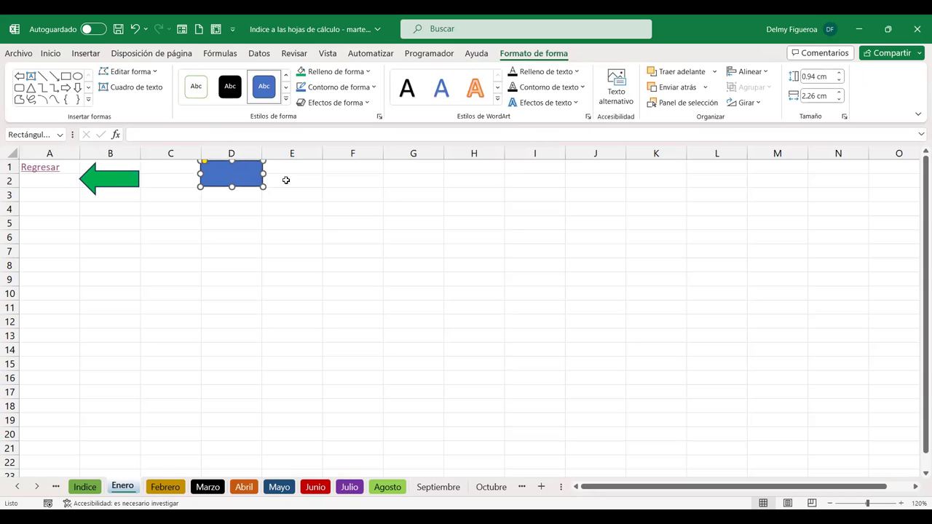
type("Mes s")
type("iguiente")
key("ctrl+a")
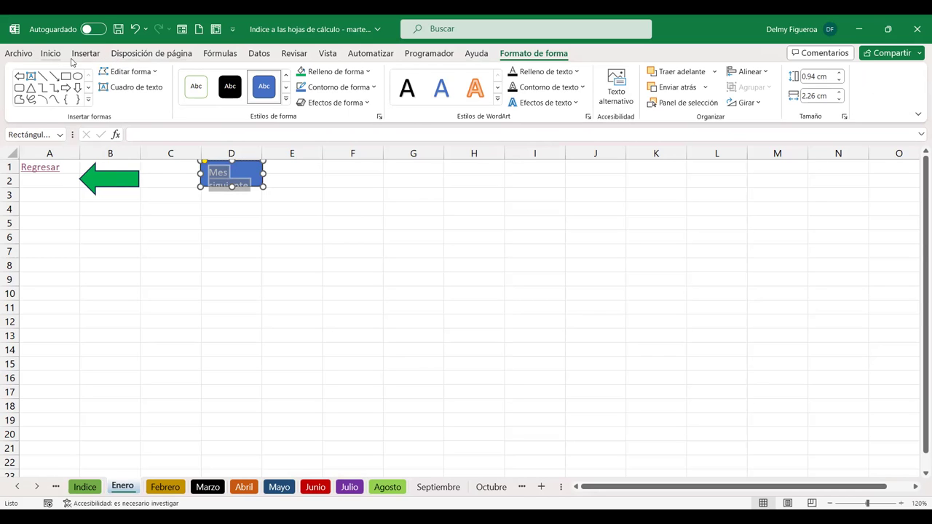
left_click(198, 77)
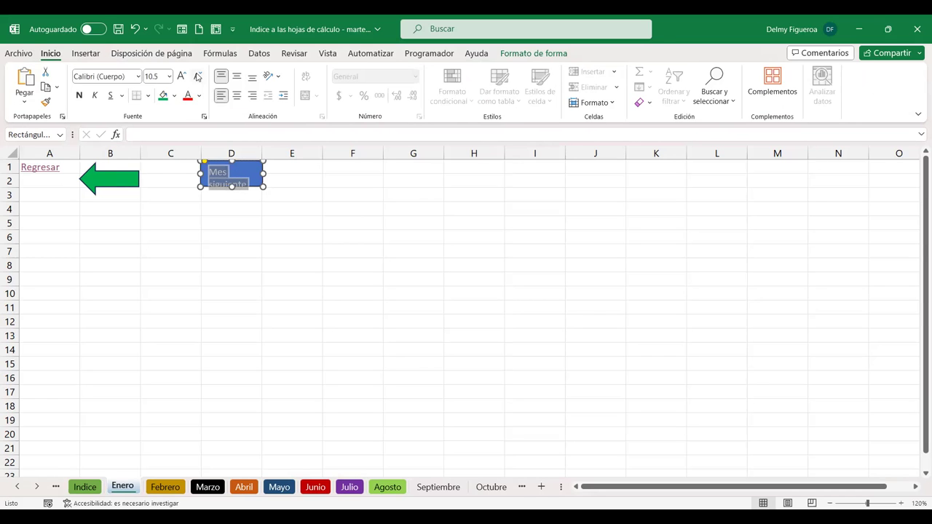
left_click(197, 76)
left_click(266, 175)
left_click_drag(266, 174, 274, 175)
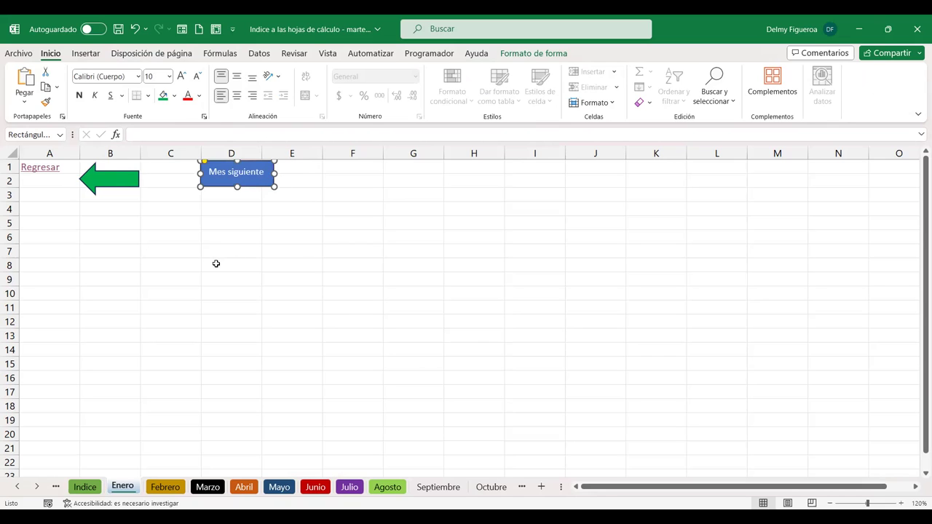
Hyperlink the Mes siguiente button to the Febrero sheet
right_click(249, 177)
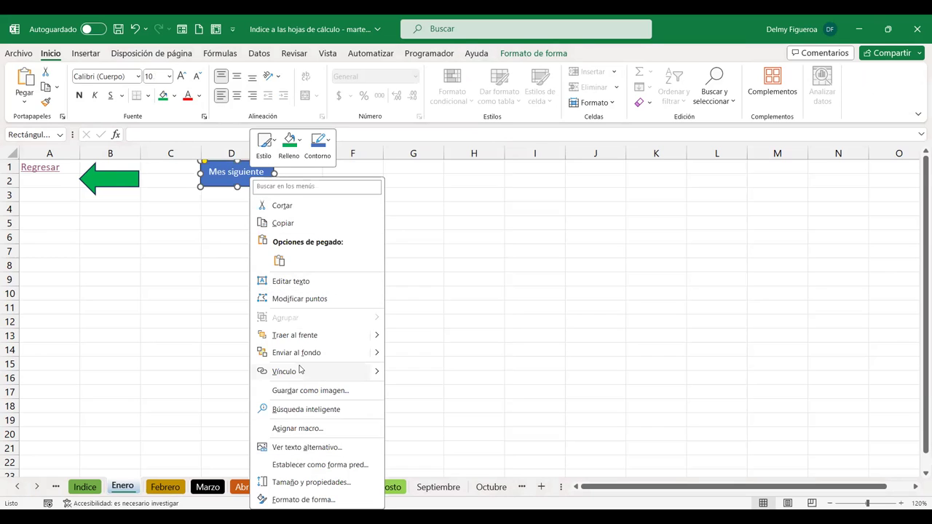
key("Return")
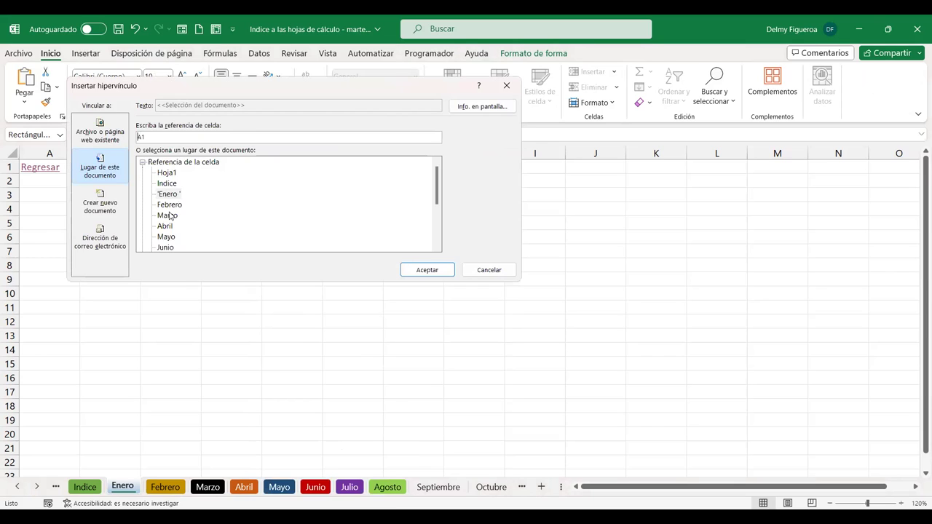
left_click(174, 206)
left_click(427, 270)
mouse_move(247, 173)
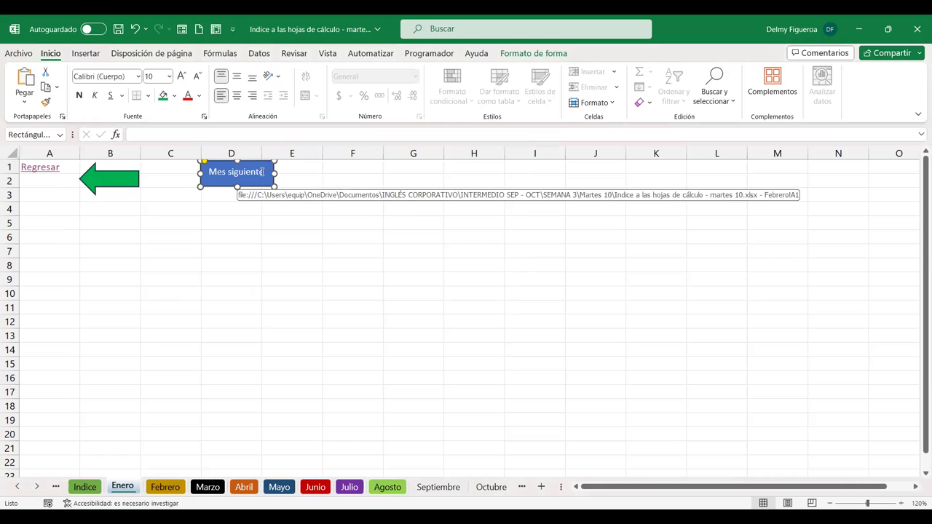
Paste the Mes siguiente button at C1 on Febrero and relink it to Marzo
left_click(166, 487)
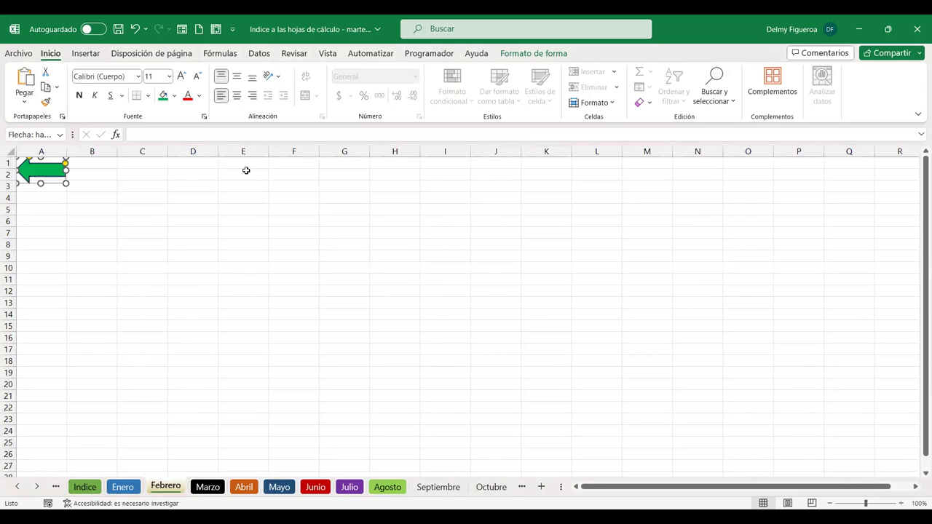
left_click(125, 163)
key("ctrl+v")
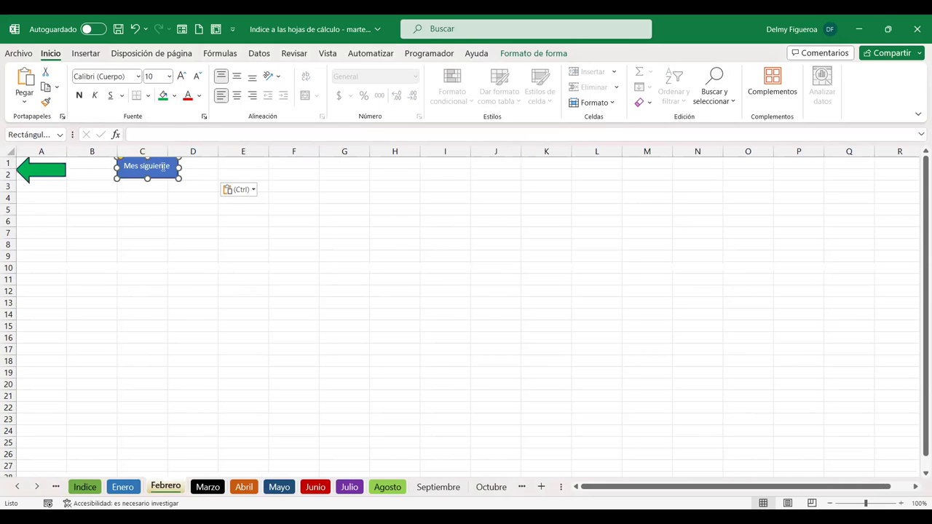
right_click(175, 167)
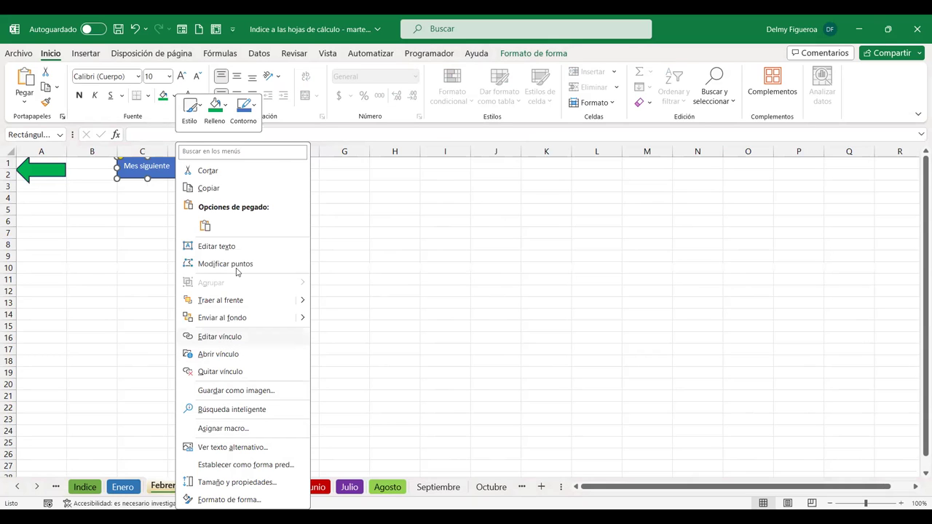
left_click(218, 337)
left_click(104, 364)
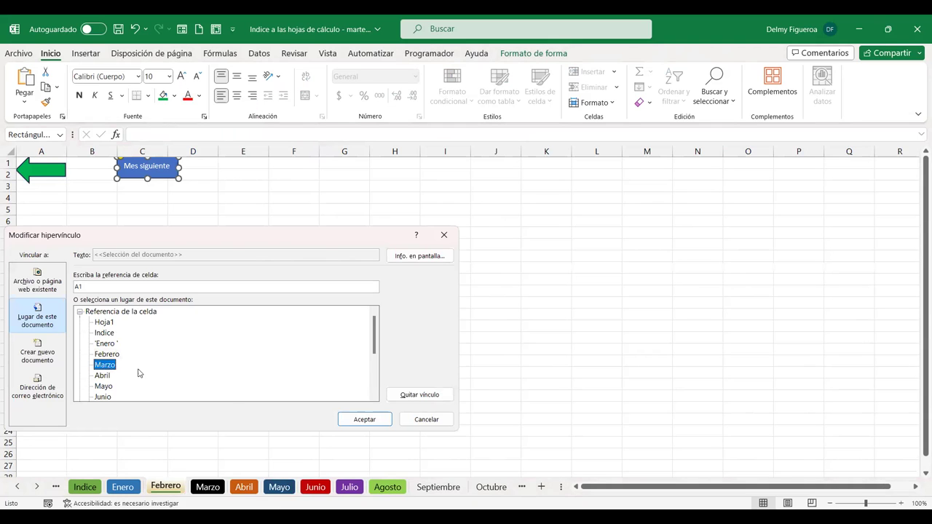
left_click(366, 420)
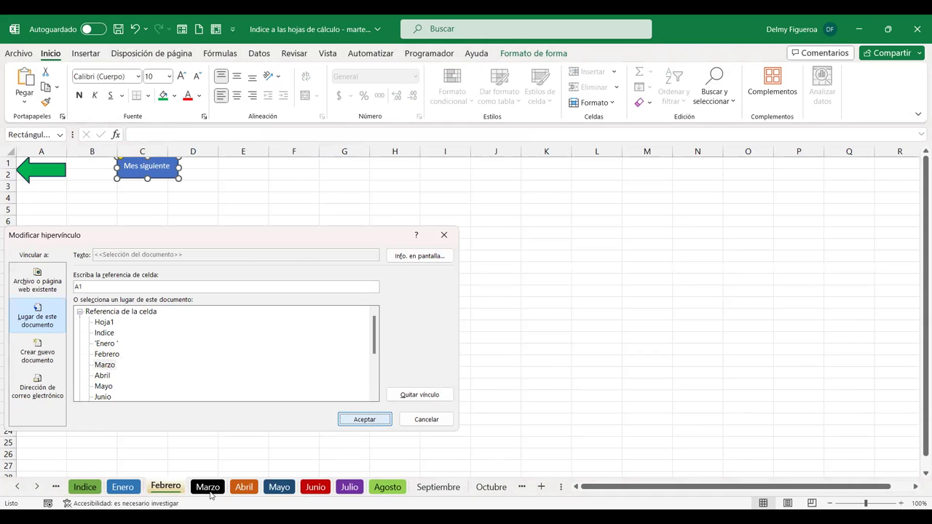
Paste the Mes siguiente button at C1 on Marzo and relink it to Abril
left_click(209, 490)
left_click(133, 161)
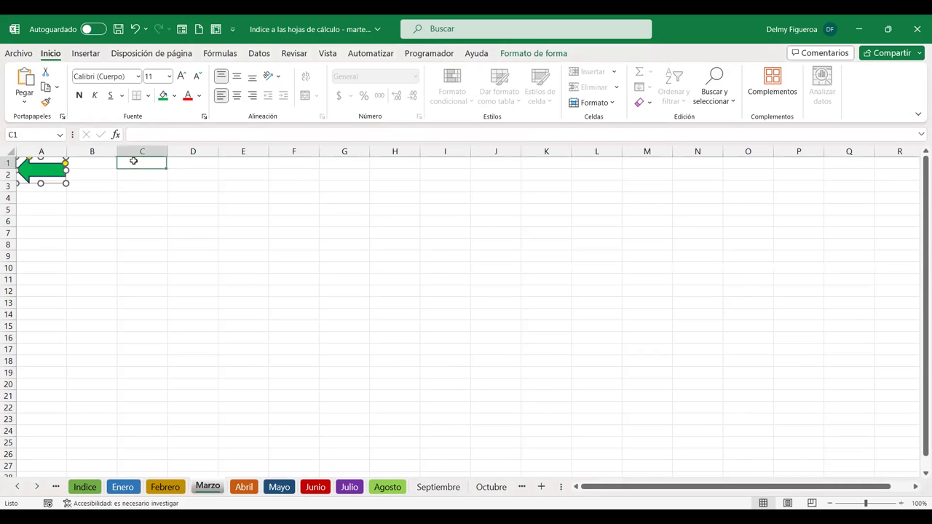
key("ctrl+v")
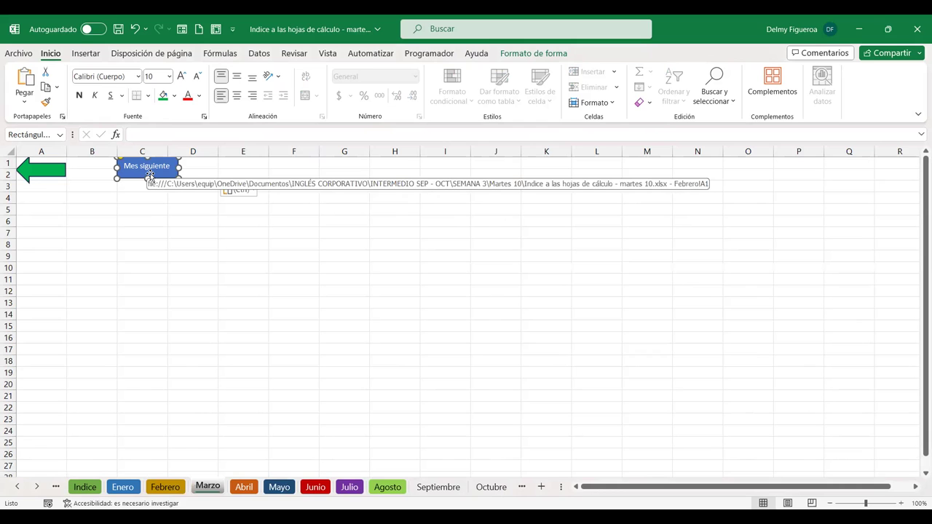
right_click(149, 174)
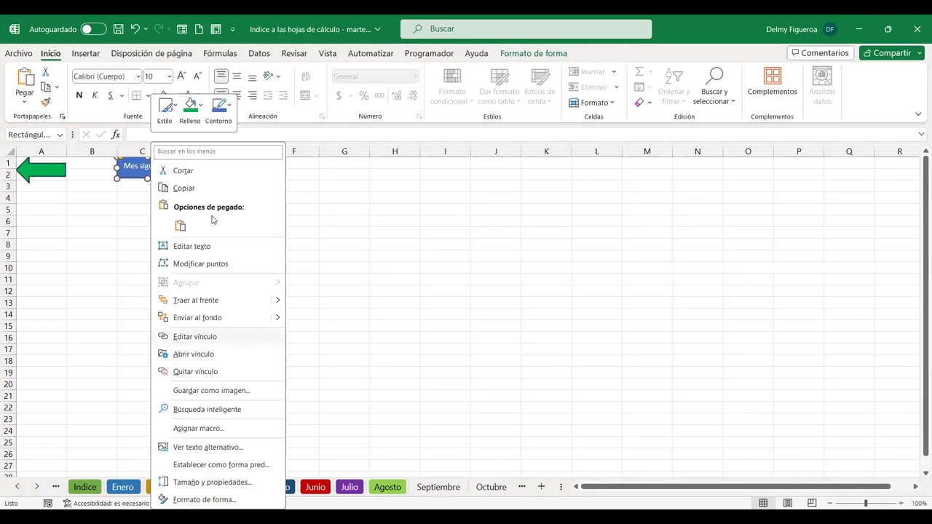
left_click(103, 379)
left_click(368, 423)
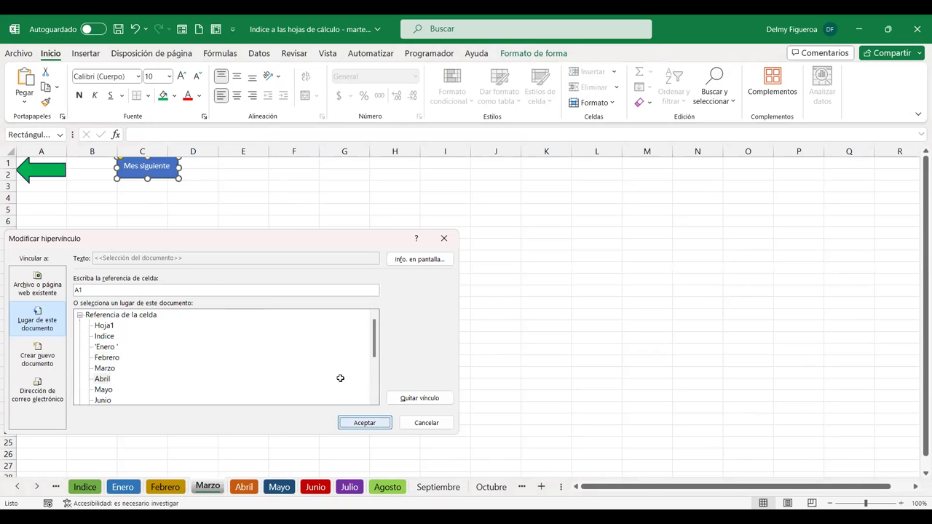
key("Return")
Paste the button at C1 on Abril, relink it to Mayo, and test the jump
left_click(143, 163)
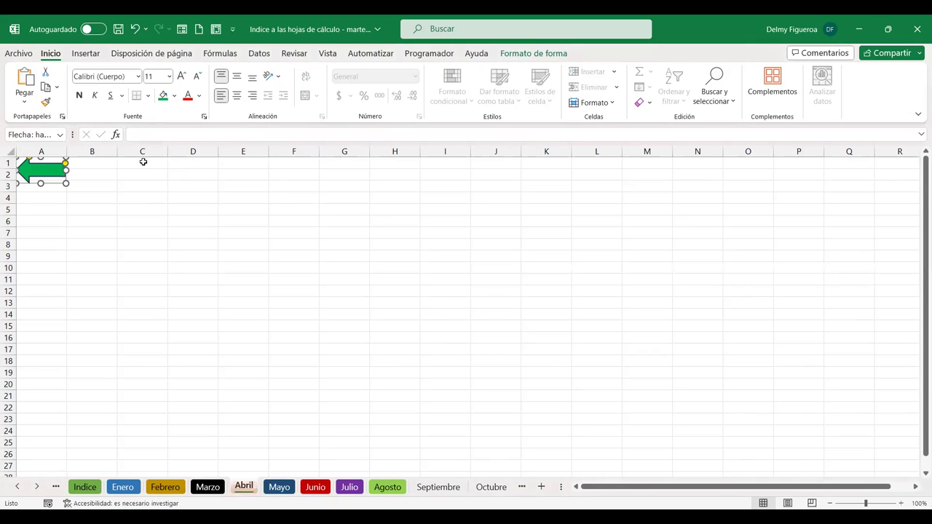
left_click(144, 162)
key("ctrl+v")
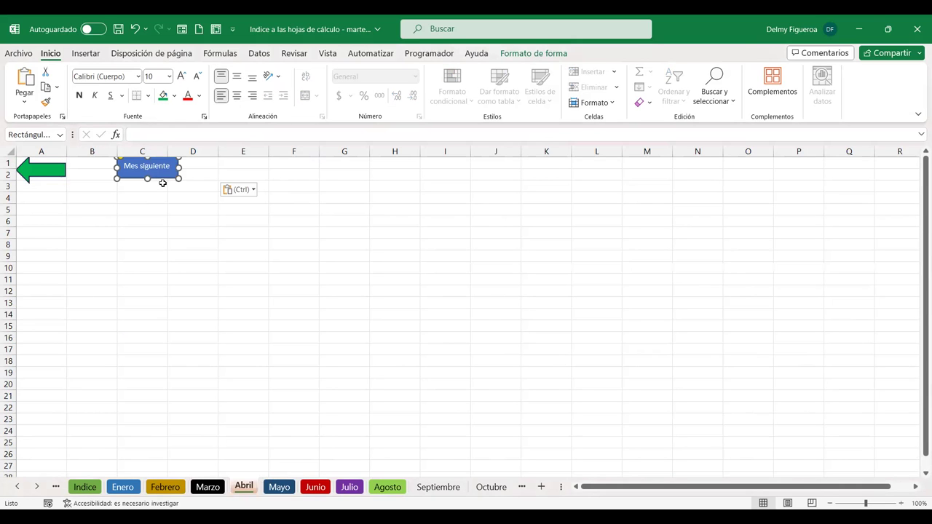
right_click(164, 174)
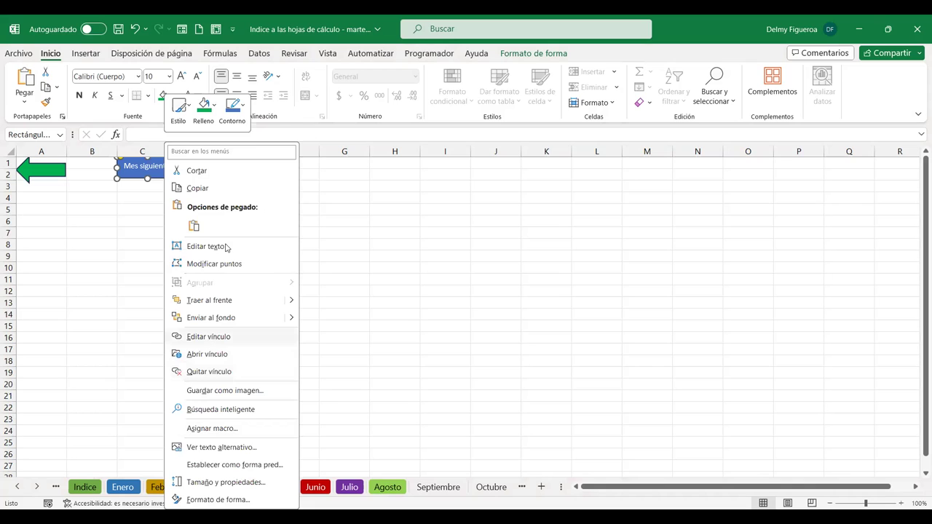
left_click(208, 336)
left_click(103, 381)
left_click(348, 420)
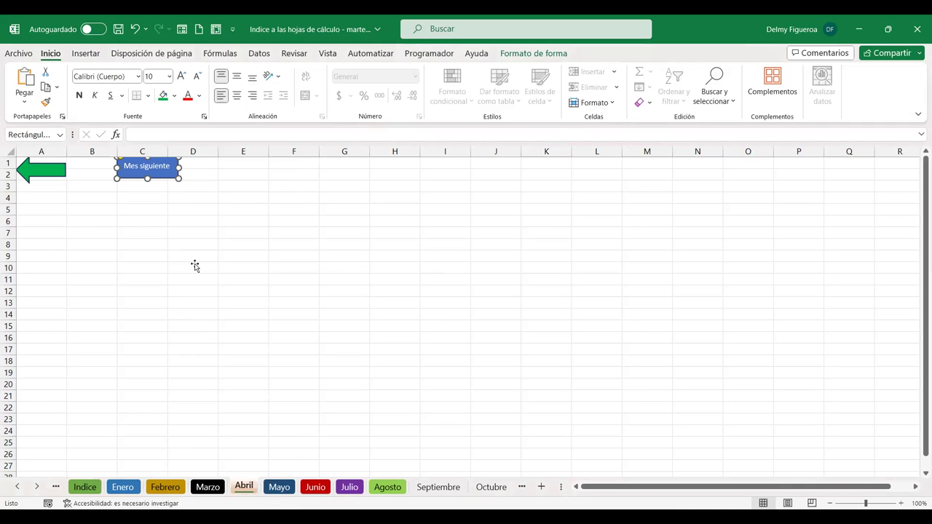
left_click(195, 266)
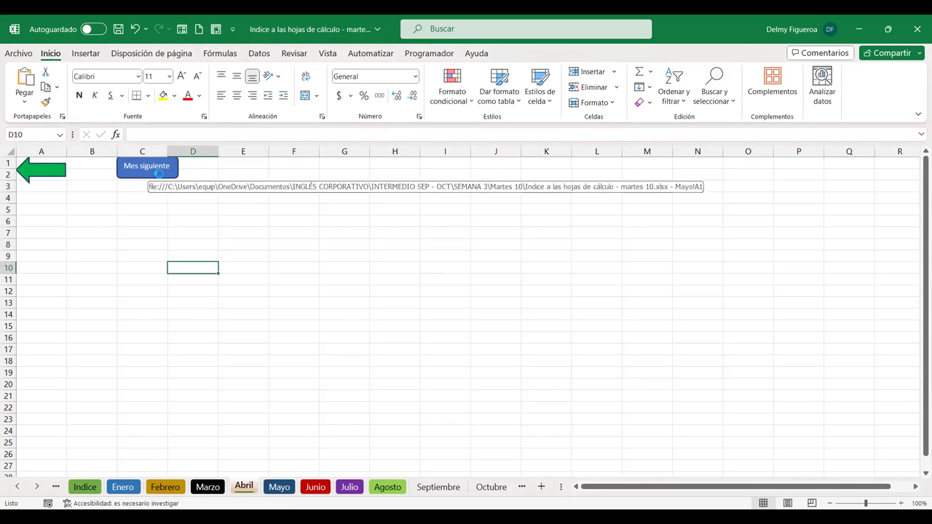
left_click(158, 173)
From Indice, follow the Enero link, then Mes siguiente through Febrero and Marzo to Abril
left_click(29, 167)
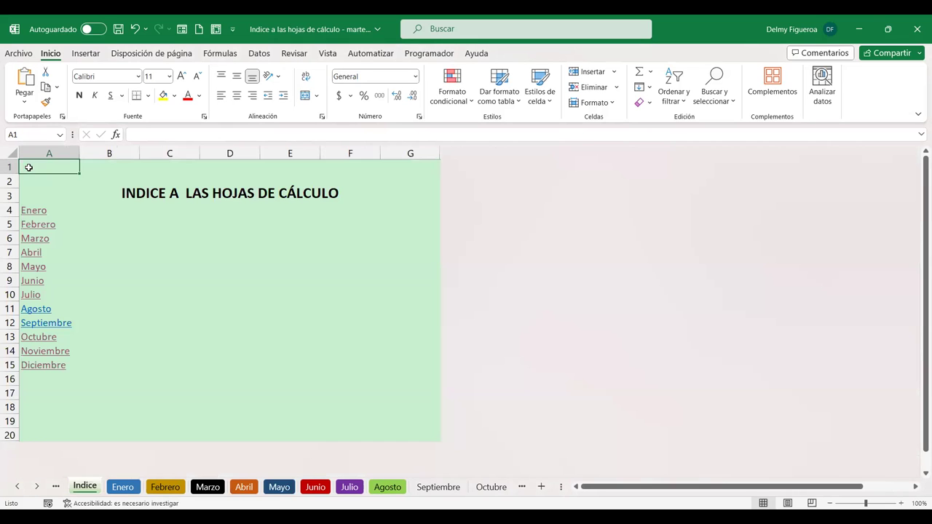
left_click(44, 209)
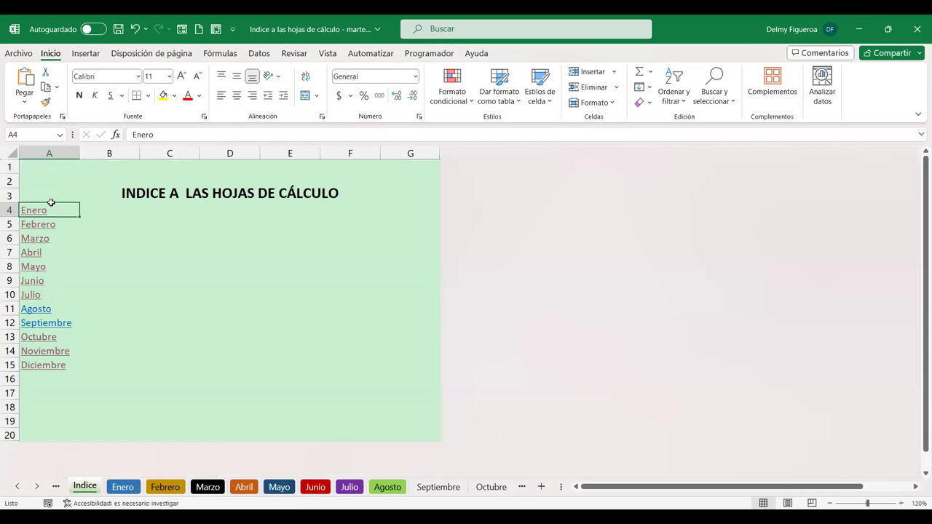
left_click(51, 204)
left_click(221, 179)
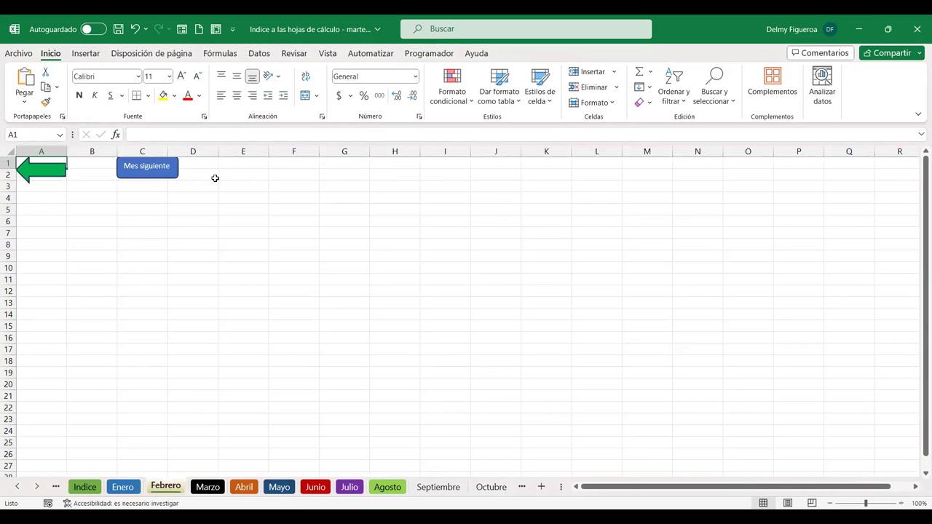
left_click(163, 175)
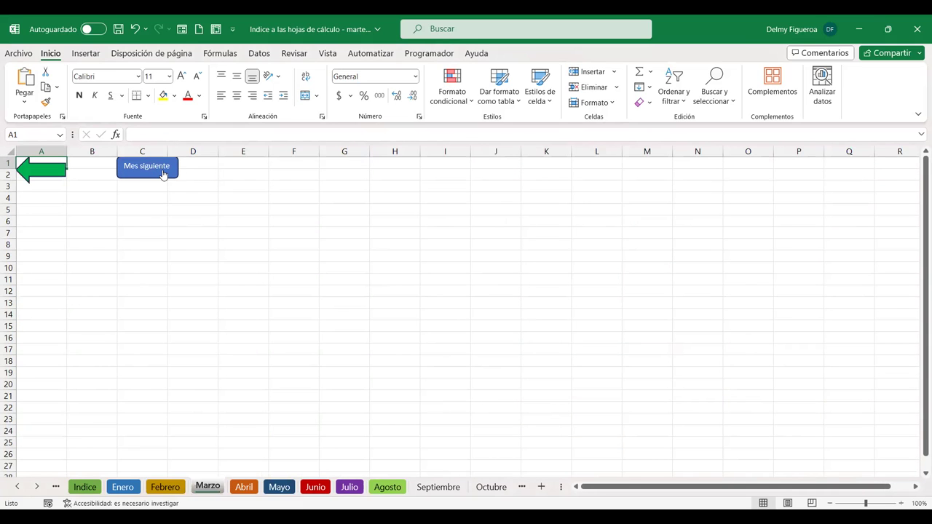
left_click(161, 174)
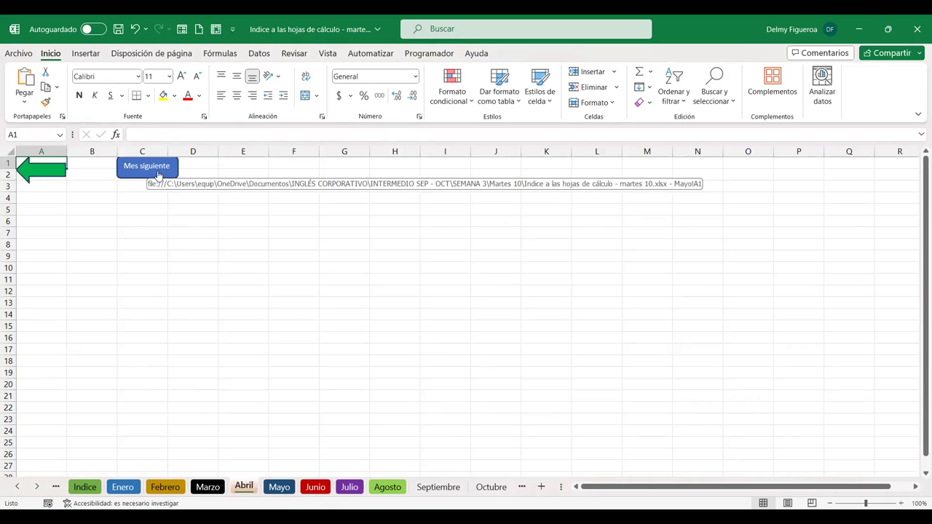
Duplicate the Mes siguiente button beside itself and relabel the copy 'Mes anterior'
right_click(158, 175)
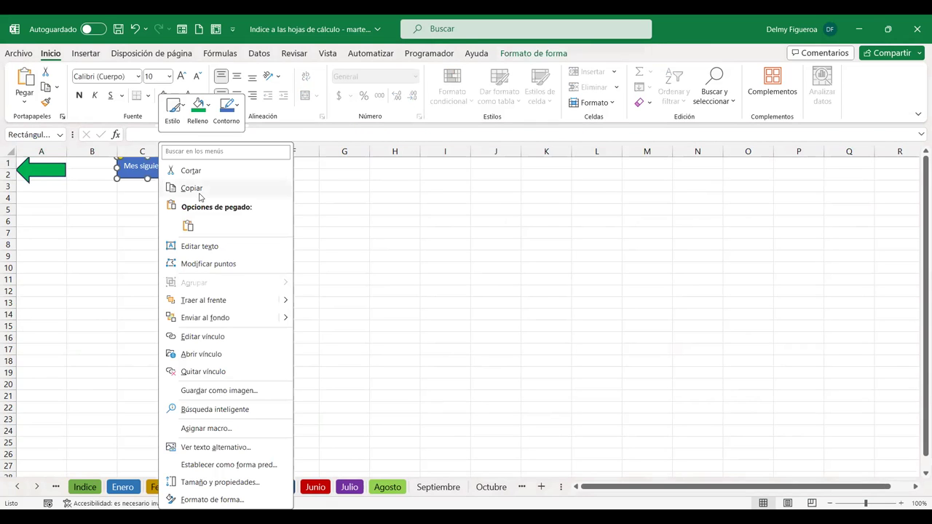
left_click(199, 191)
left_click_drag(177, 176, 237, 179)
left_click(219, 175)
double_click(217, 168)
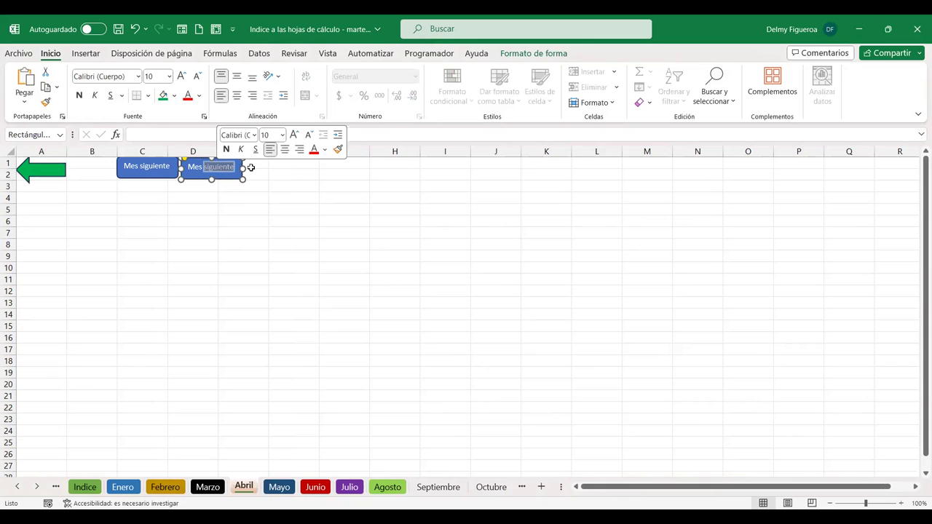
type("anterior")
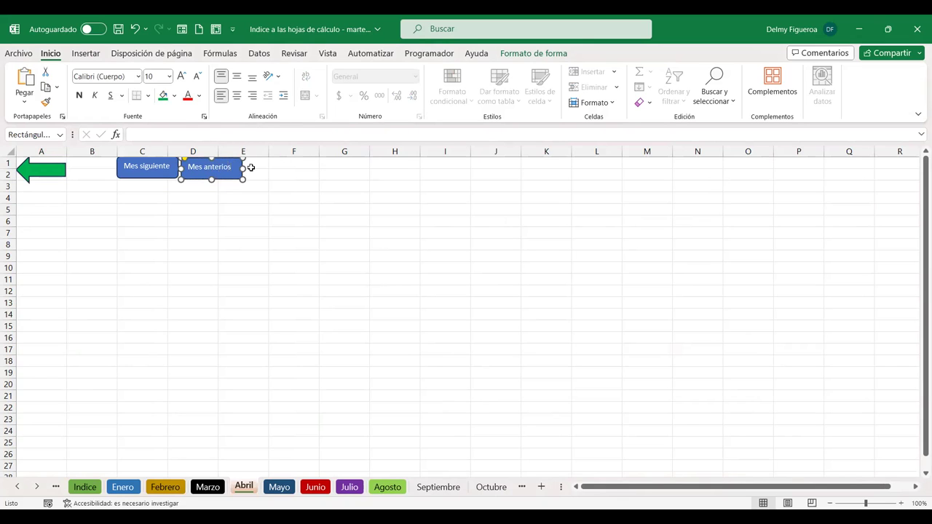
left_click(272, 222)
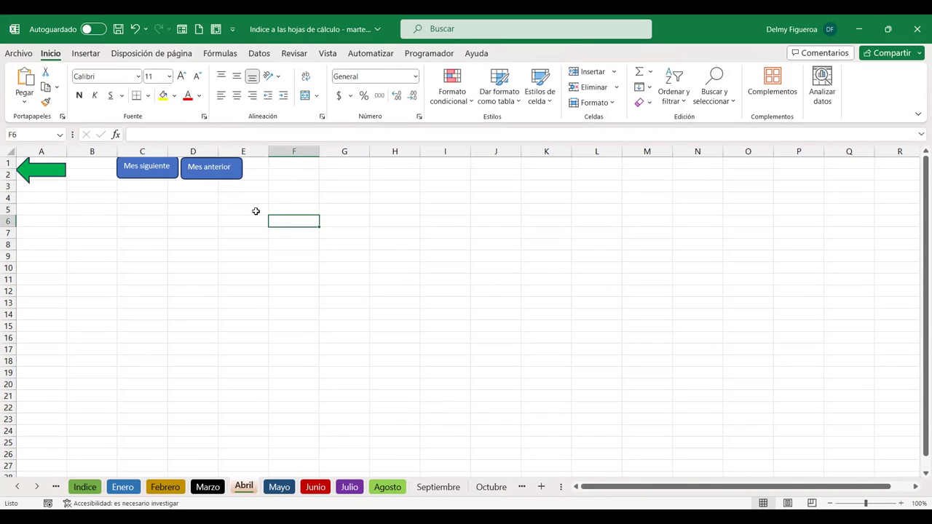
Change the Mes anterior button's hyperlink target to the Marzo sheet
left_click(201, 180, "ctrl")
right_click(201, 176)
left_click(222, 167)
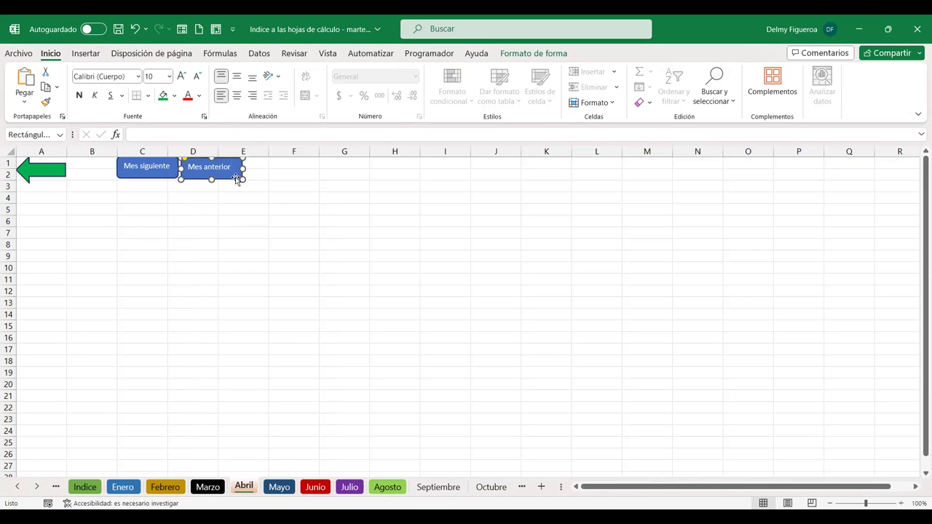
key("shift+F10")
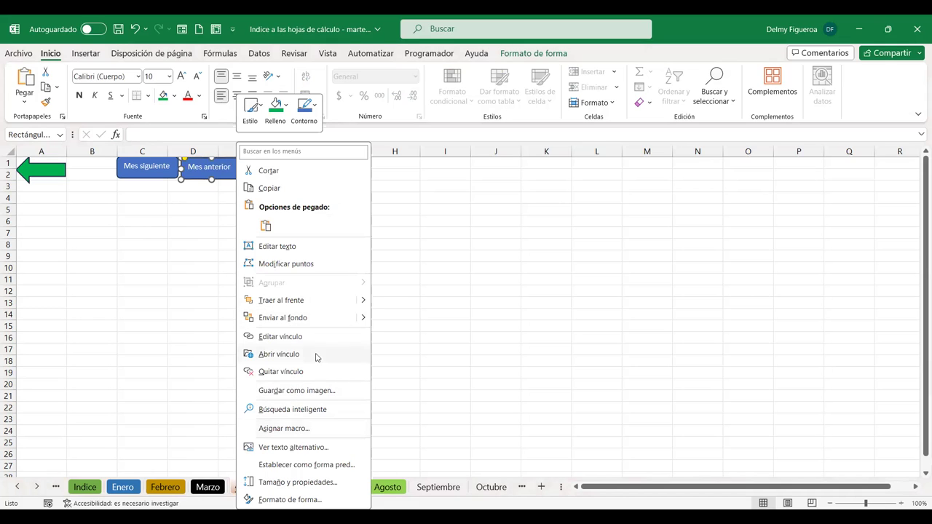
left_click(280, 337)
left_click(175, 364)
left_click(440, 419)
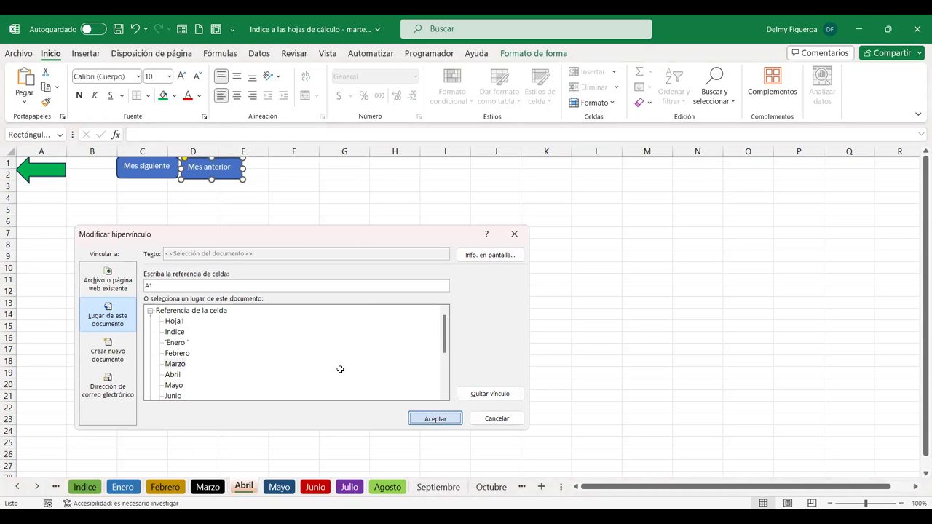
key("Return")
Paste the Mes anterior button at D2 on the Marzo sheet
left_click(207, 487)
left_click(192, 173)
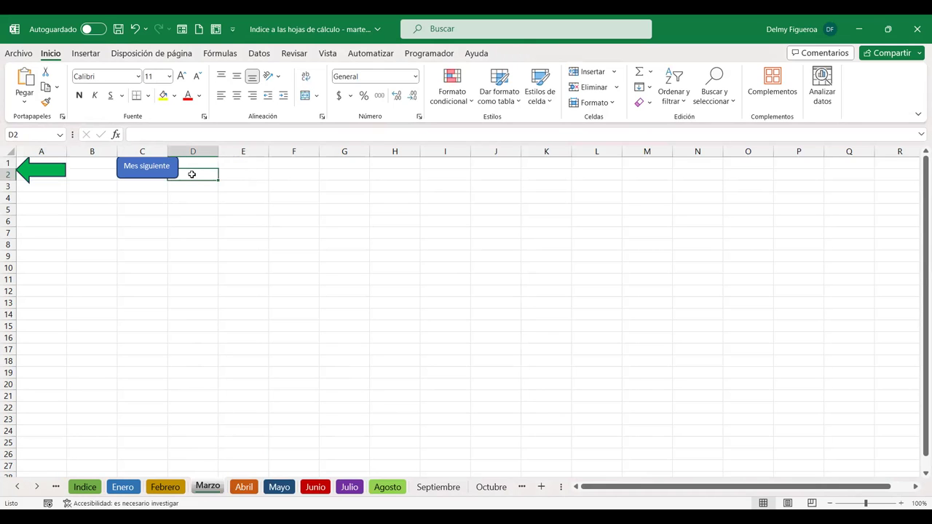
key("ctrl+v")
On Marzo, place Mes anterior beside Mes siguiente and link it to Febrero
left_click_drag(219, 170, 223, 158)
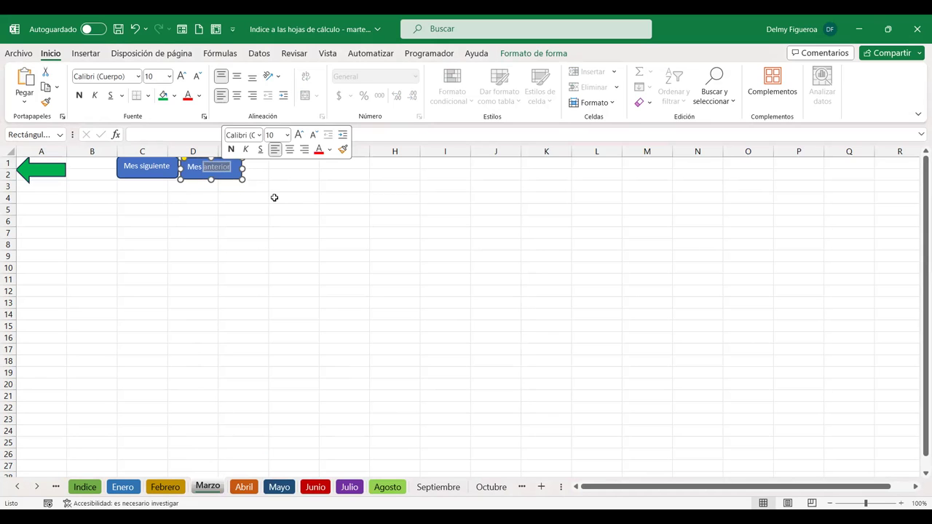
left_click(275, 197)
key("ctrl+Home")
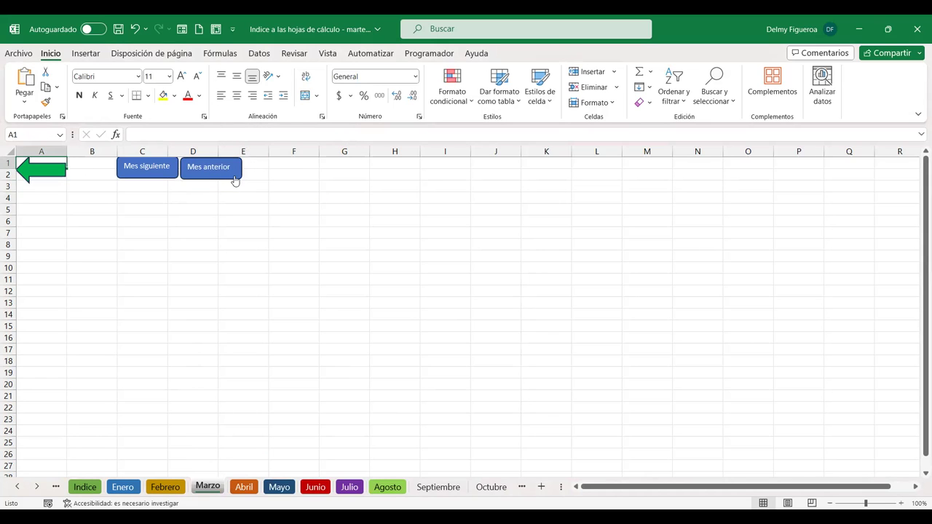
left_click(212, 175, "ctrl")
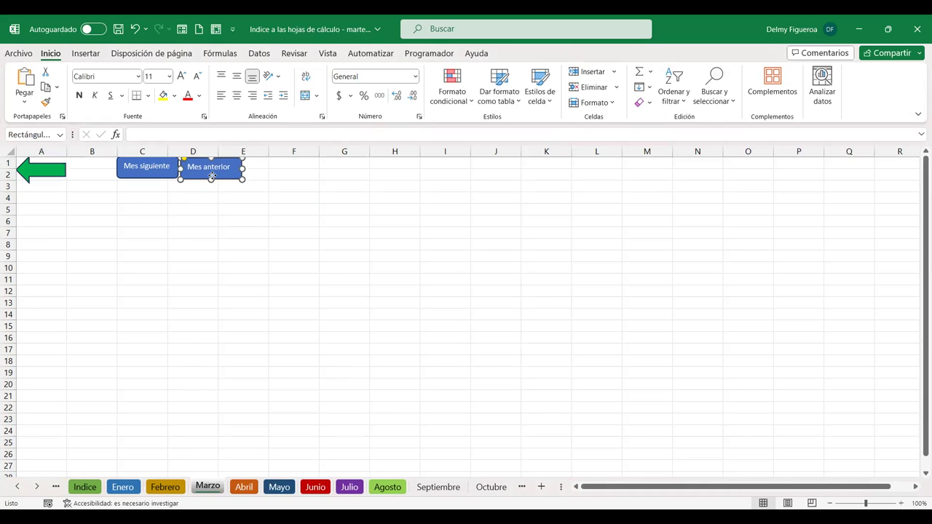
right_click(212, 175)
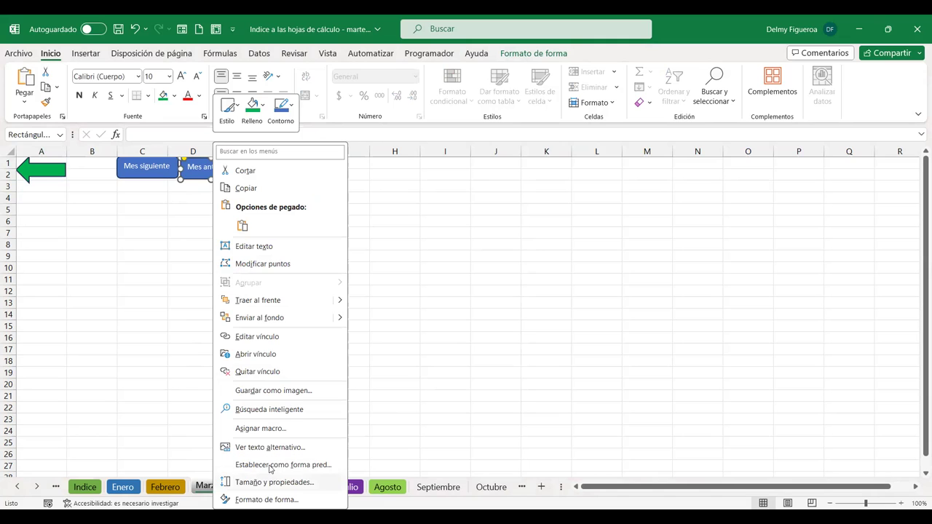
left_click(256, 337)
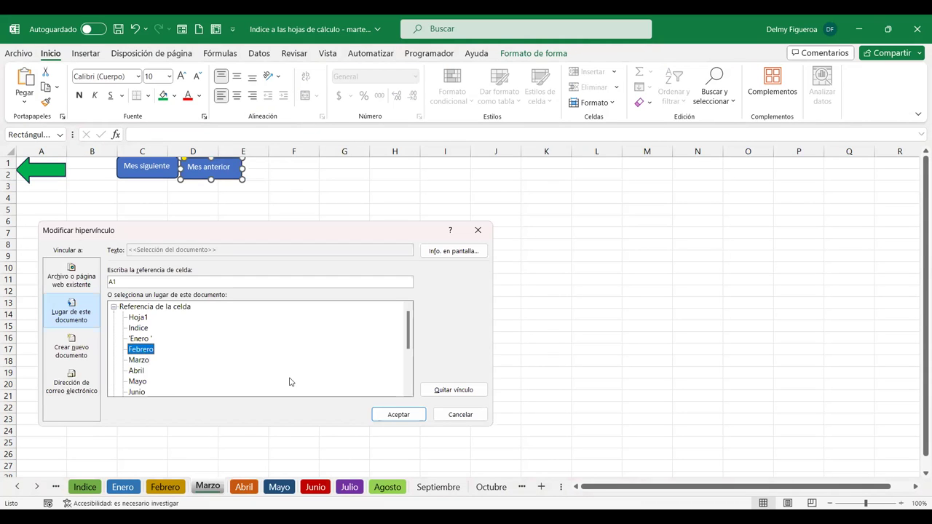
left_click(403, 415)
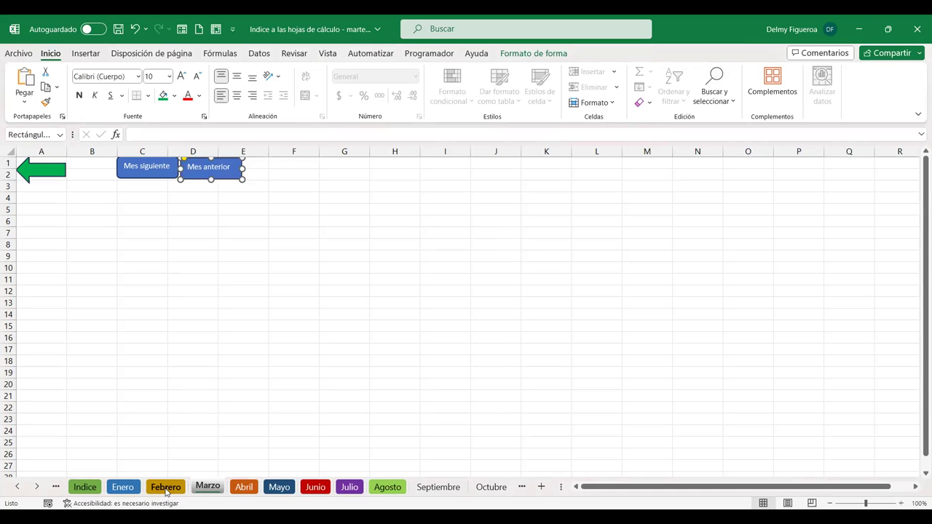
Paste Mes anterior onto Febrero beside Mes siguiente and link it to Enero
left_click(166, 489)
key("ctrl+v")
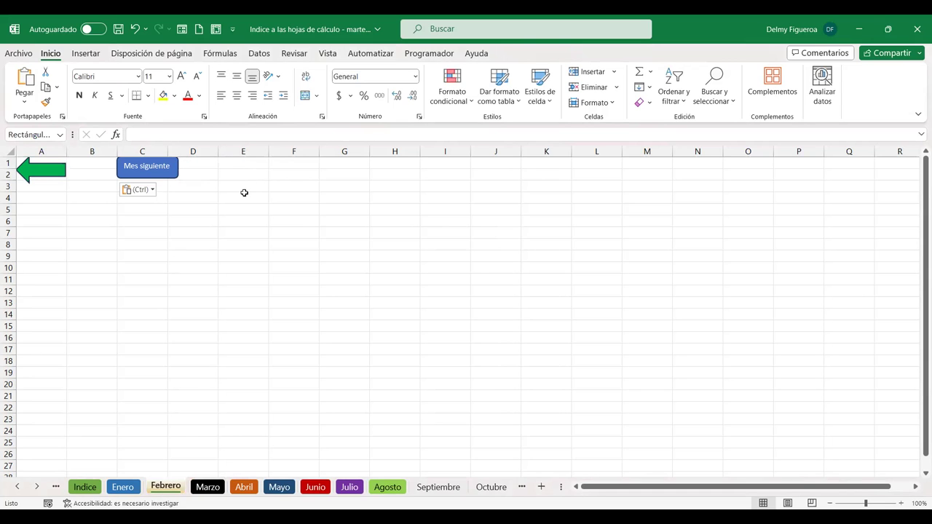
mouse_move(46, 169)
left_mouse_down()
mouse_move(206, 187)
mouse_move(212, 170)
left_mouse_up()
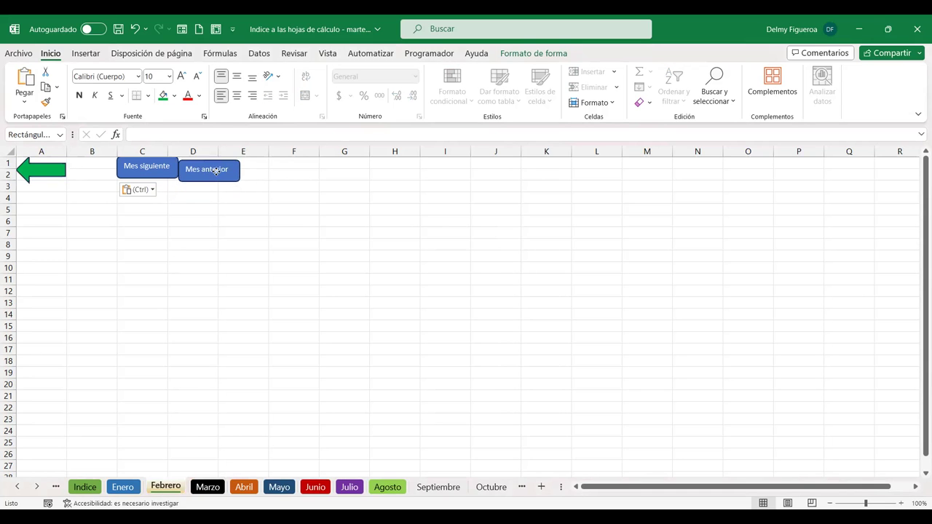
left_click(212, 174)
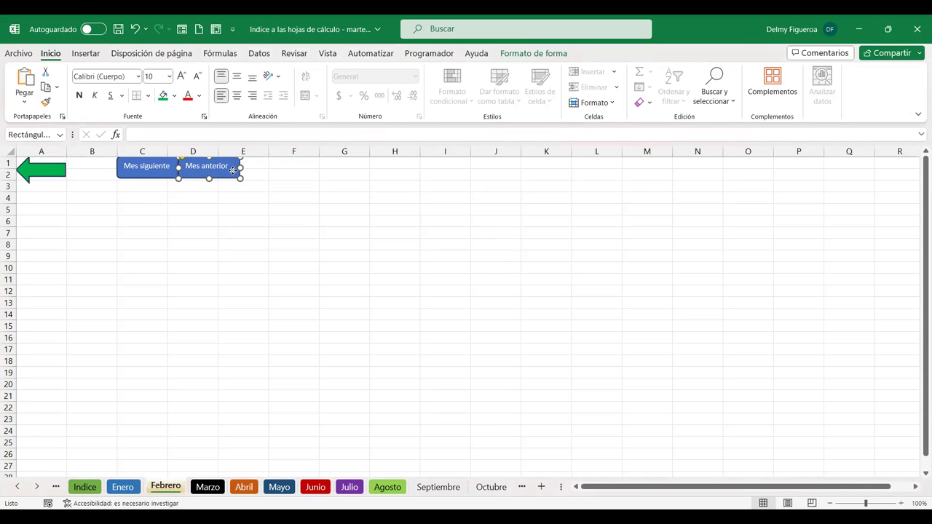
right_click(238, 188)
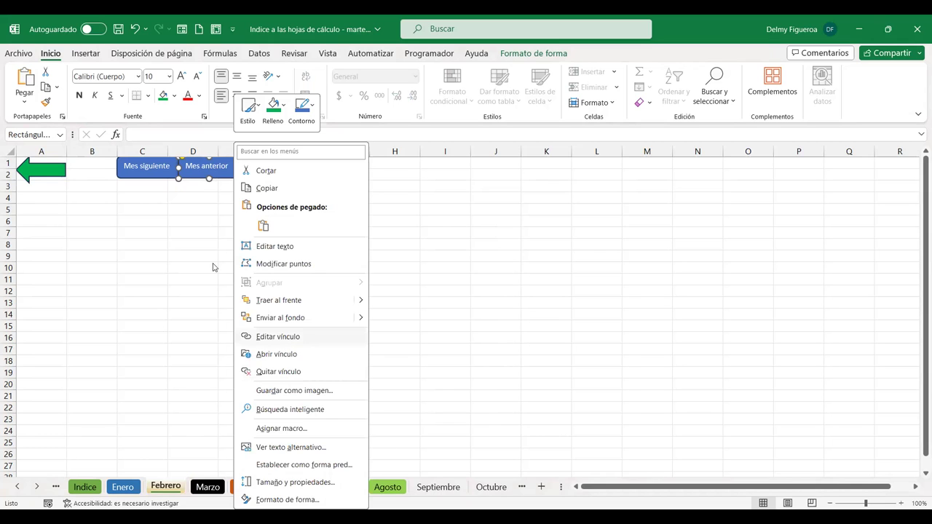
left_click(277, 336)
left_click(160, 341)
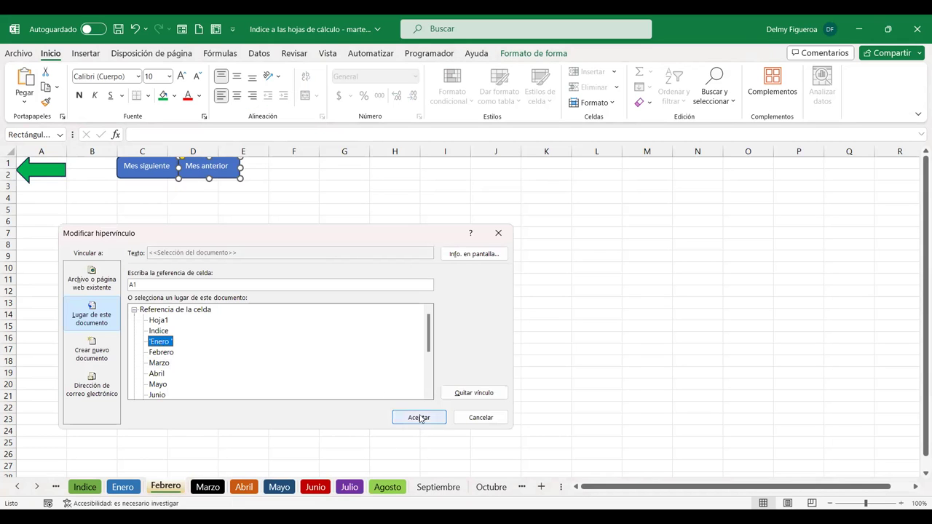
left_click(420, 418)
left_click(264, 282)
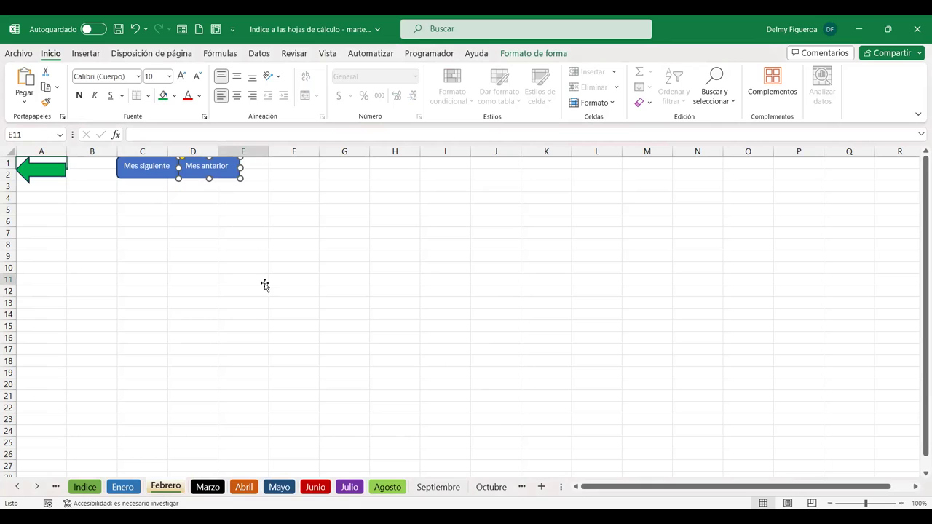
Test the links: Indice to Enero, forward to Marzo, back to Enero, then Regresar to Indice
left_click(45, 176)
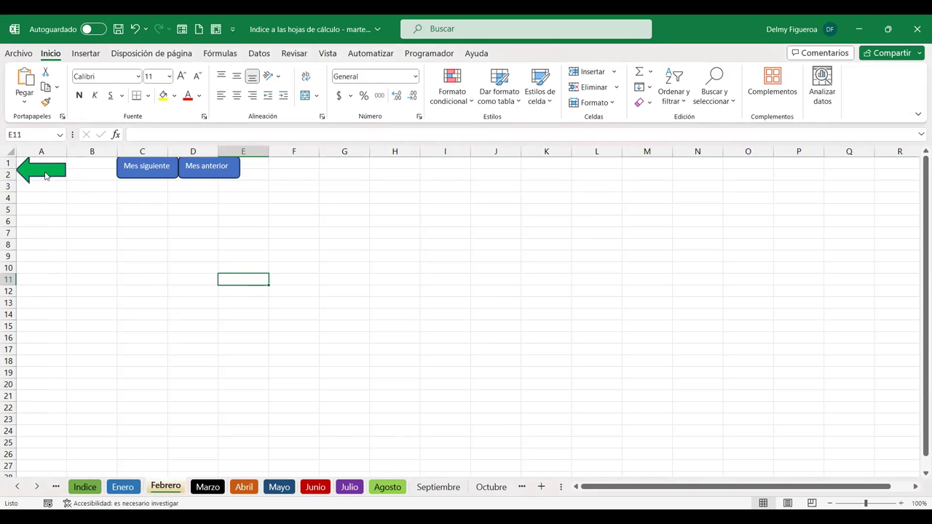
left_click(34, 211)
left_click(244, 172)
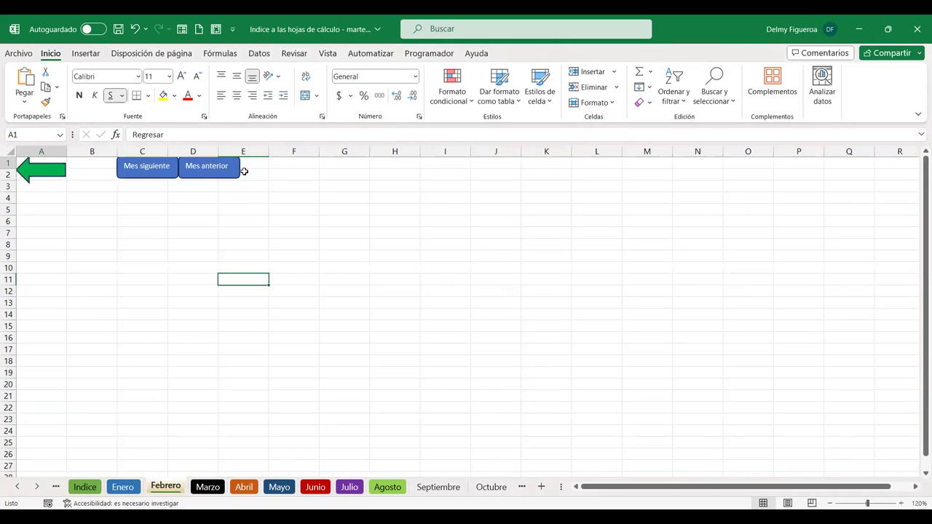
left_click(146, 170)
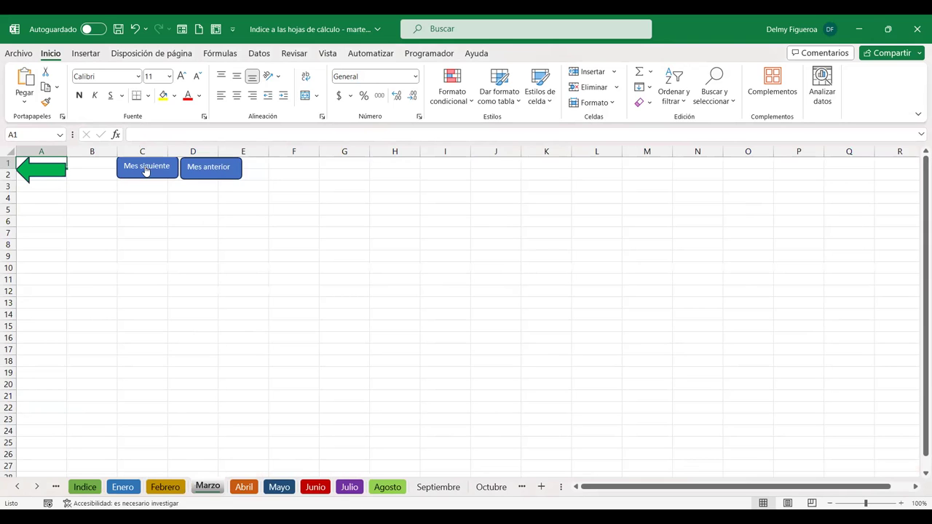
left_click(219, 169)
left_click(219, 167)
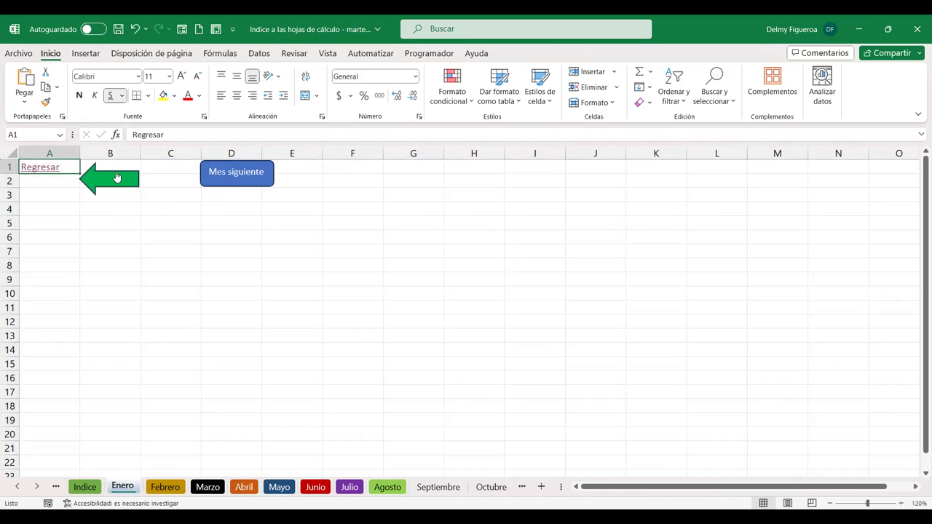
left_click(116, 176)
left_click(142, 212)
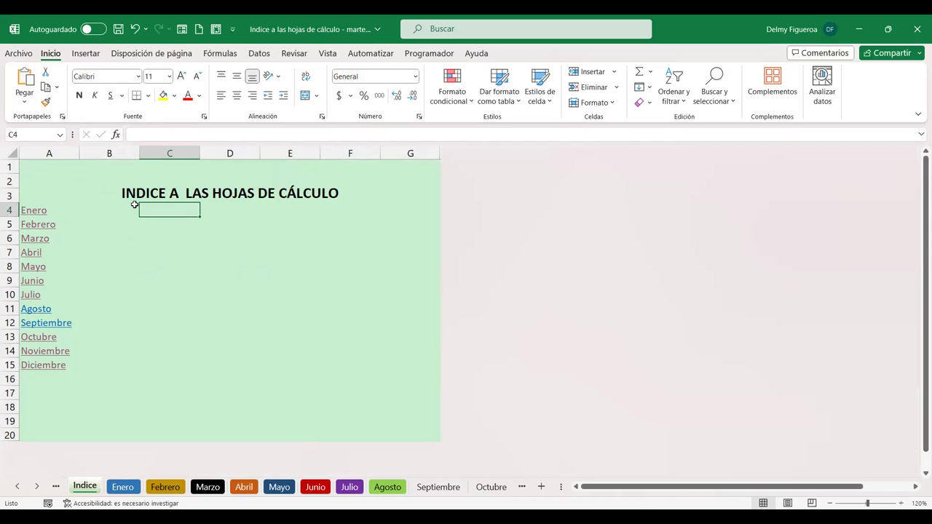
left_click(124, 208)
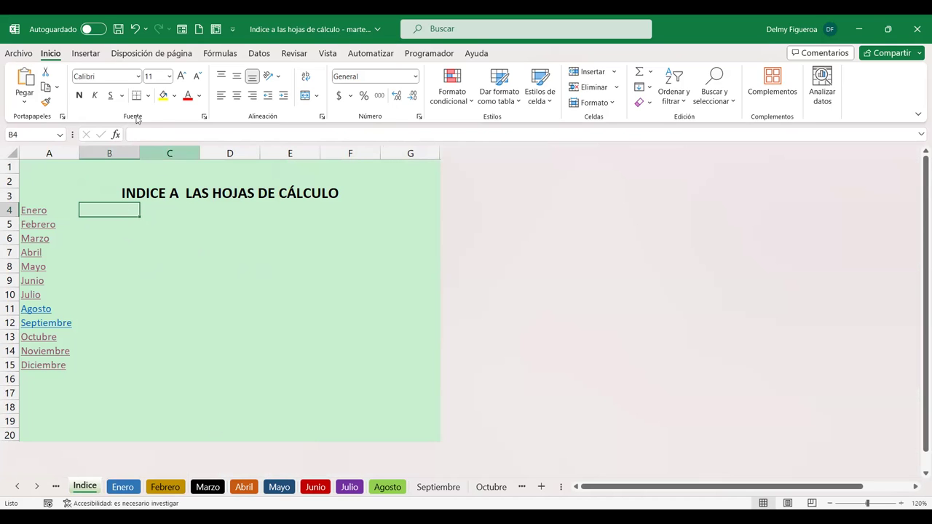
Search online pictures for 'calendario' and insert the teal calendar image onto Indice
left_click(87, 53)
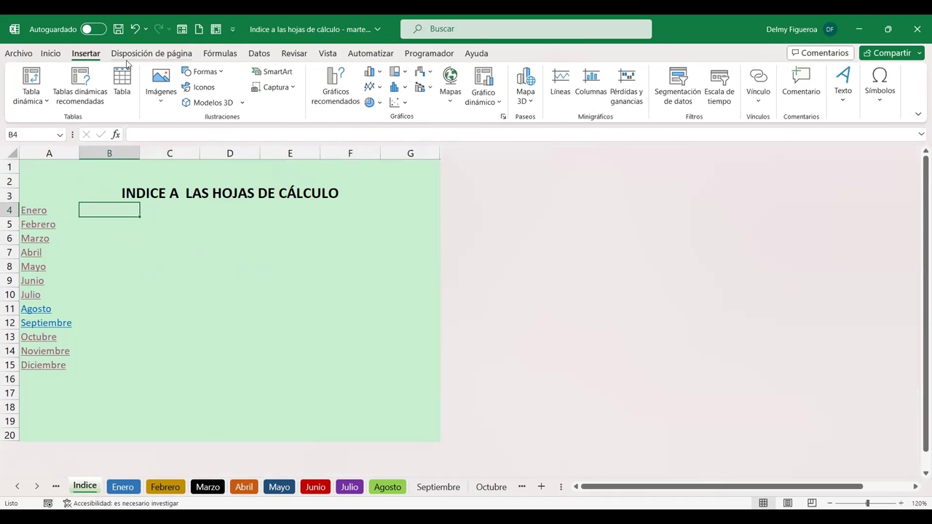
left_click(163, 105)
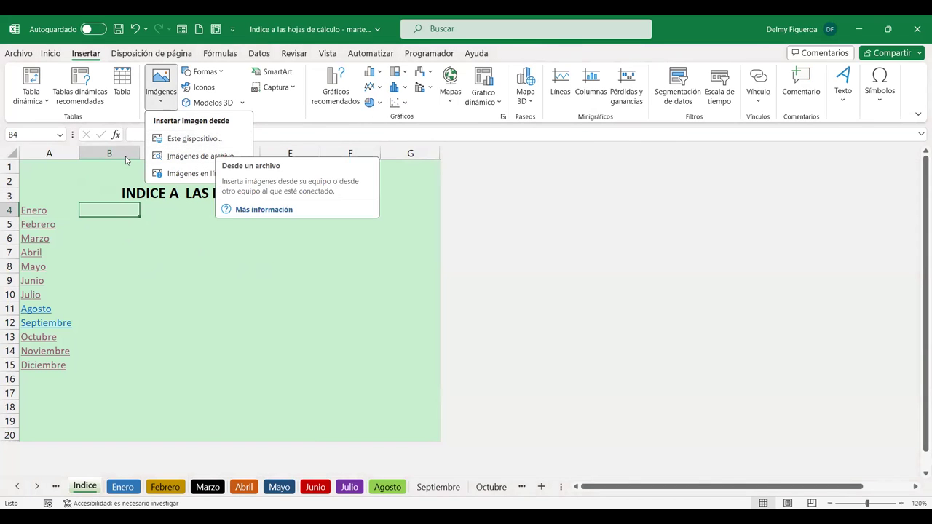
left_click(195, 174)
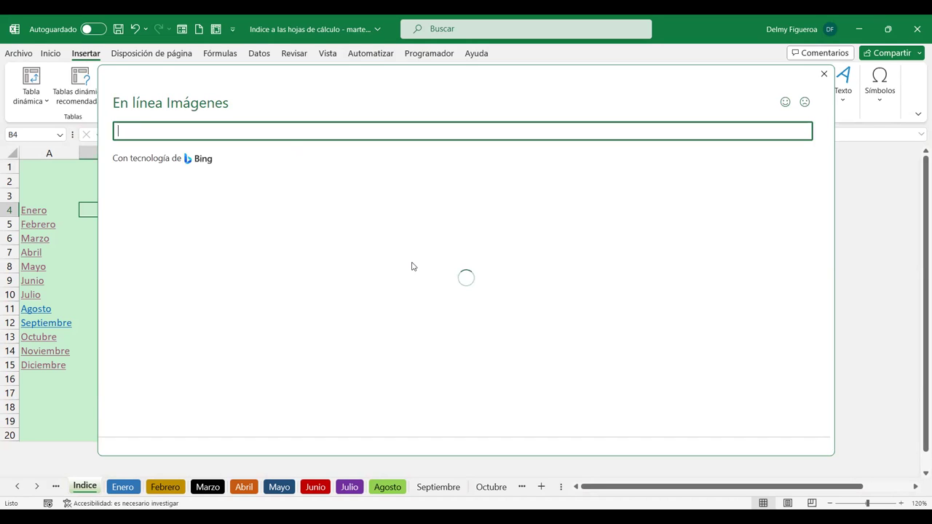
type("calendario")
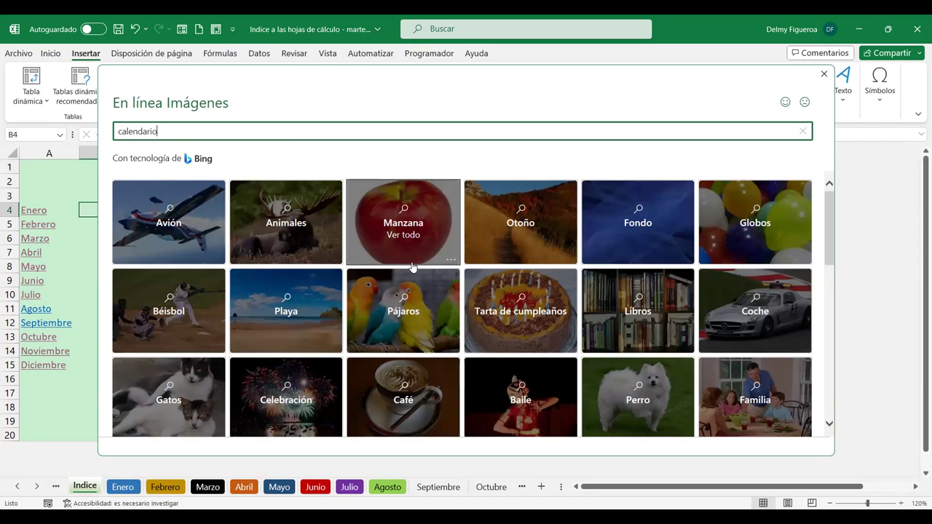
scroll(501, 330, "down", 1)
scroll(501, 330, "down", 5)
scroll(501, 329, "up", 6)
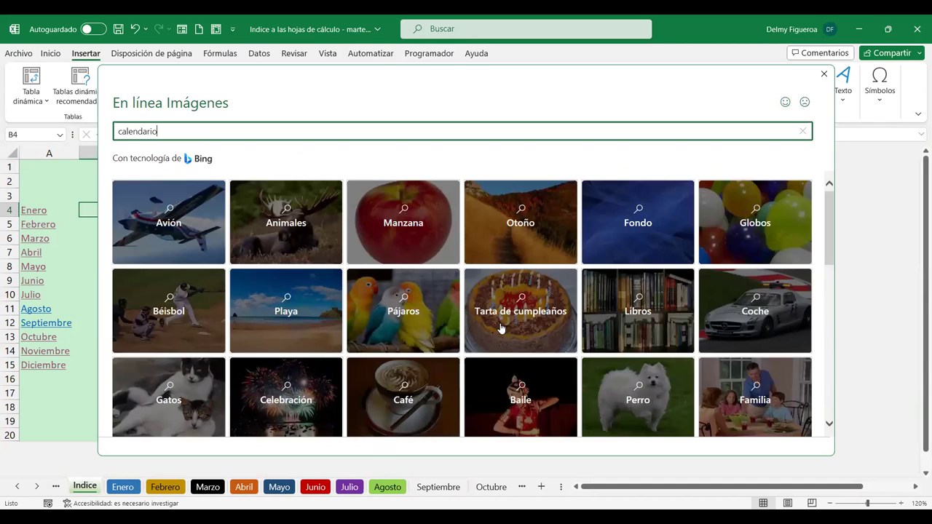
key("Return")
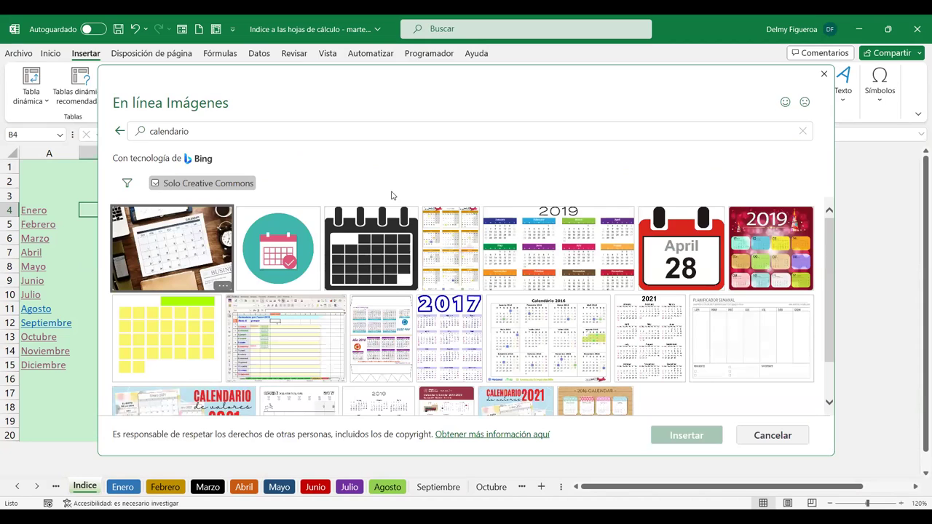
mouse_move(277, 247)
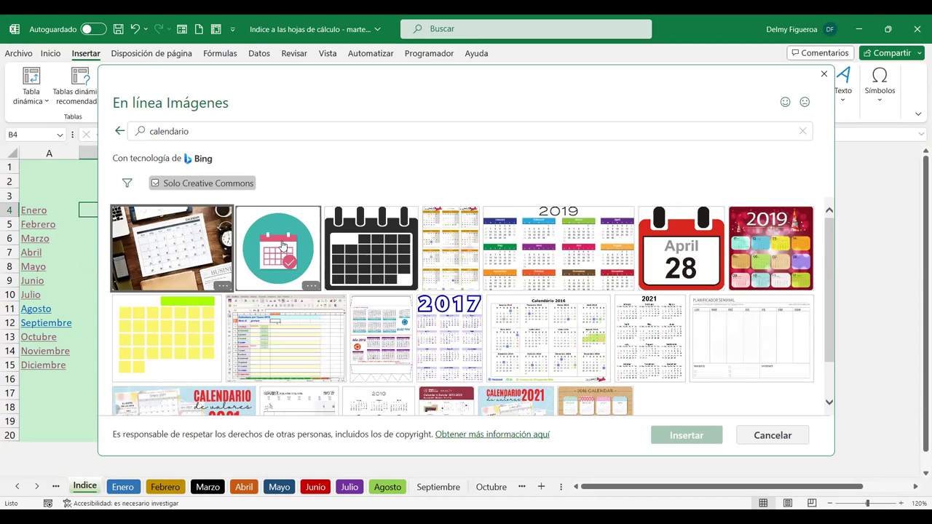
left_click(284, 246)
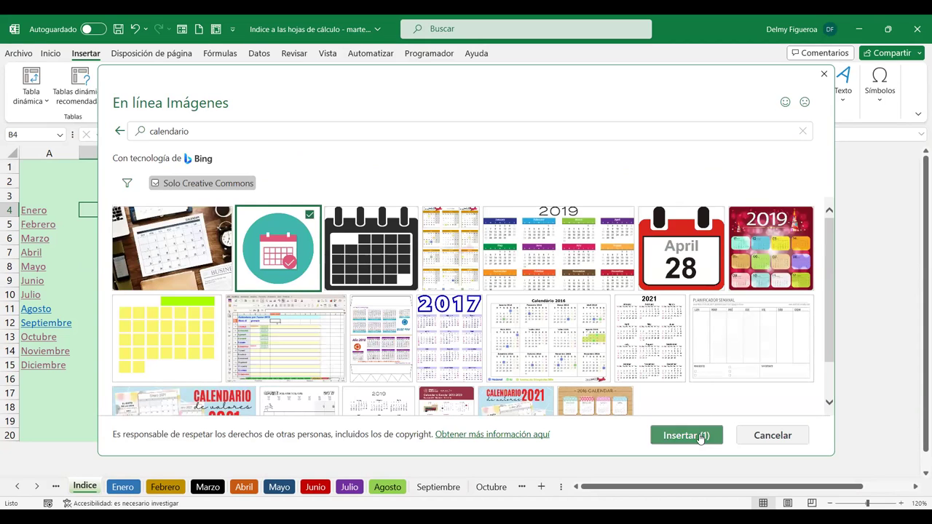
key("Return")
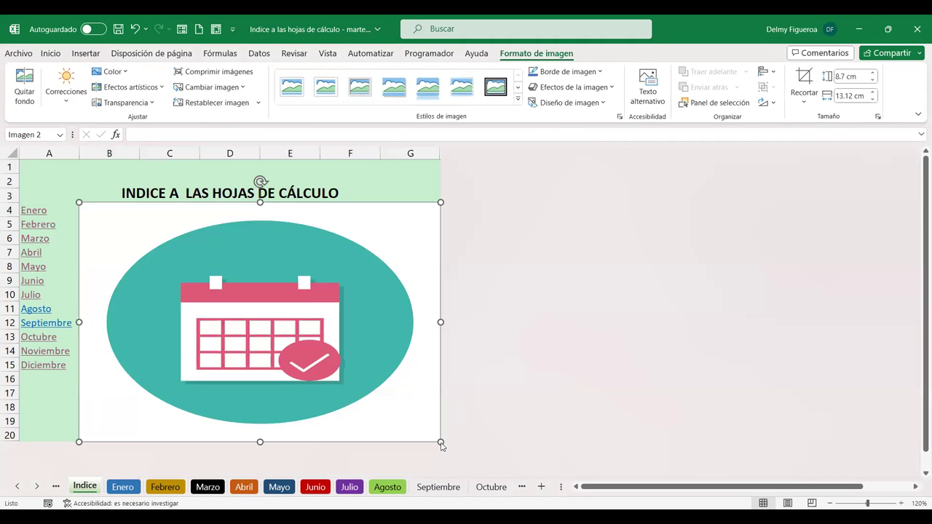
Shrink the calendar picture to a 1.13 × 1.59 cm icon at B4
mouse_move(436, 441)
left_mouse_down()
mouse_move(136, 256)
mouse_move(124, 260)
mouse_move(160, 261)
mouse_move(89, 232)
mouse_move(104, 234)
left_mouse_up()
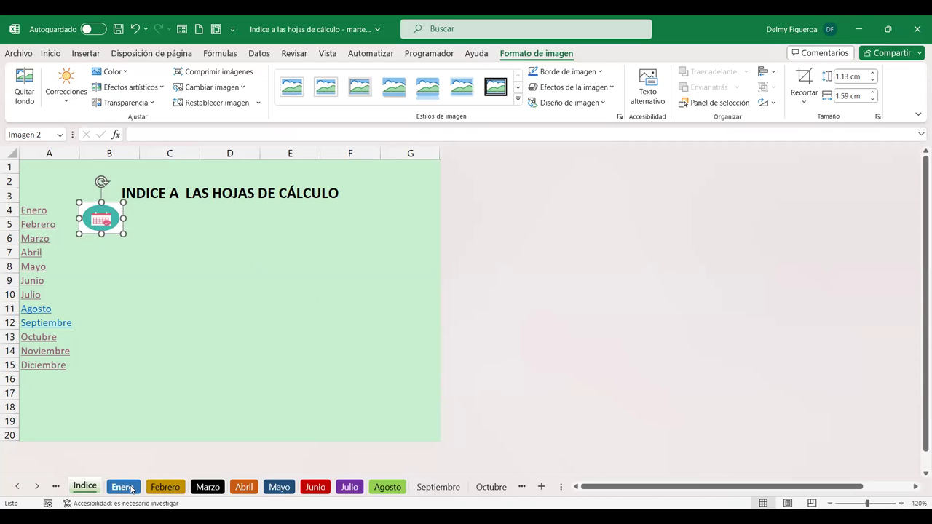
Enter 'CALENDARIO' in cell C2 of the Septiembre sheet
left_click(37, 488)
left_click(37, 488)
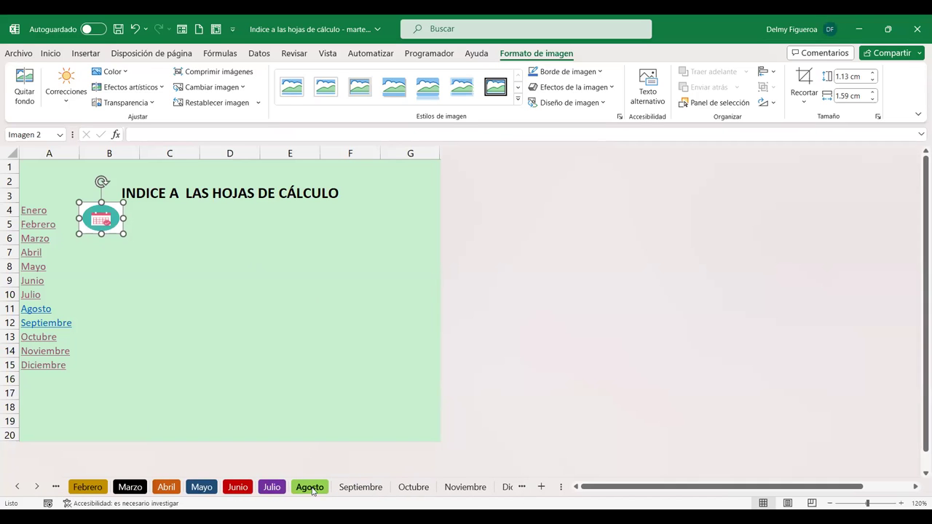
left_click(371, 487)
left_click(158, 175)
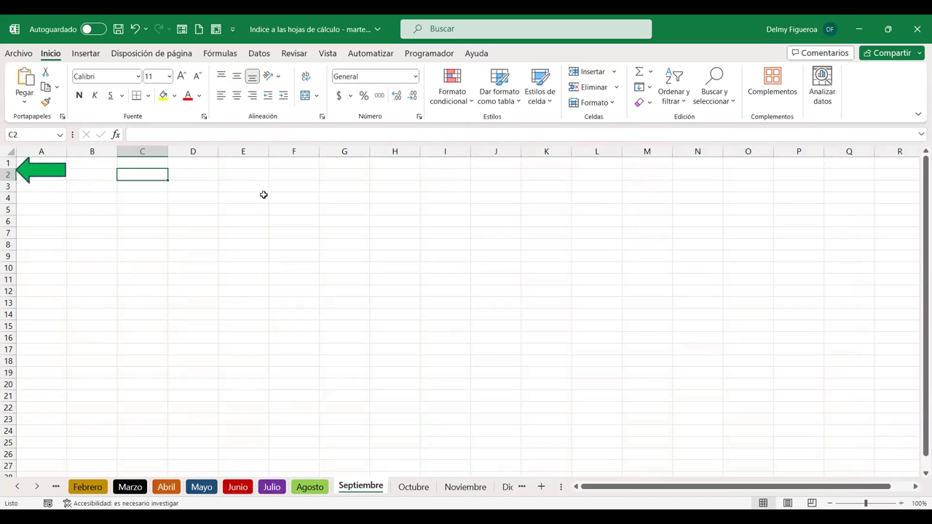
type("CALENDARIO")
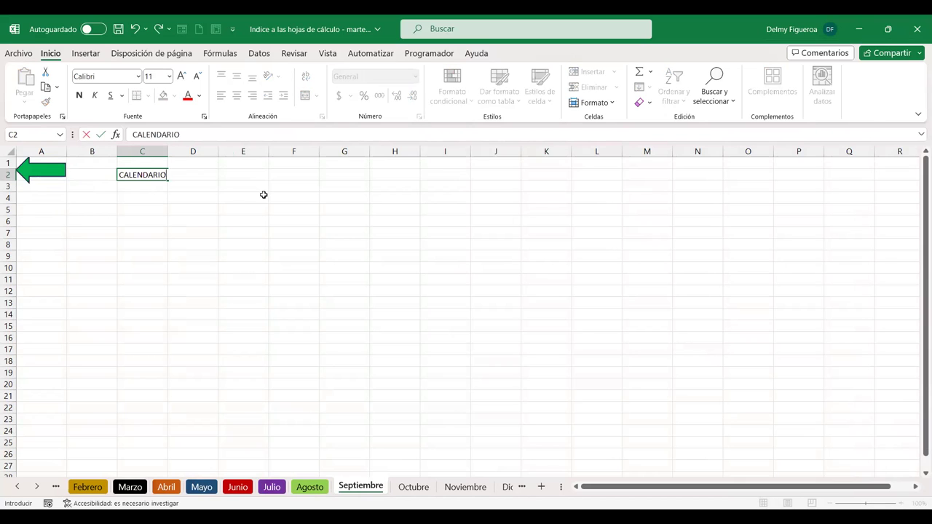
key("Return")
Make CALENDARIO 14 pt, red and bold
left_click(123, 173)
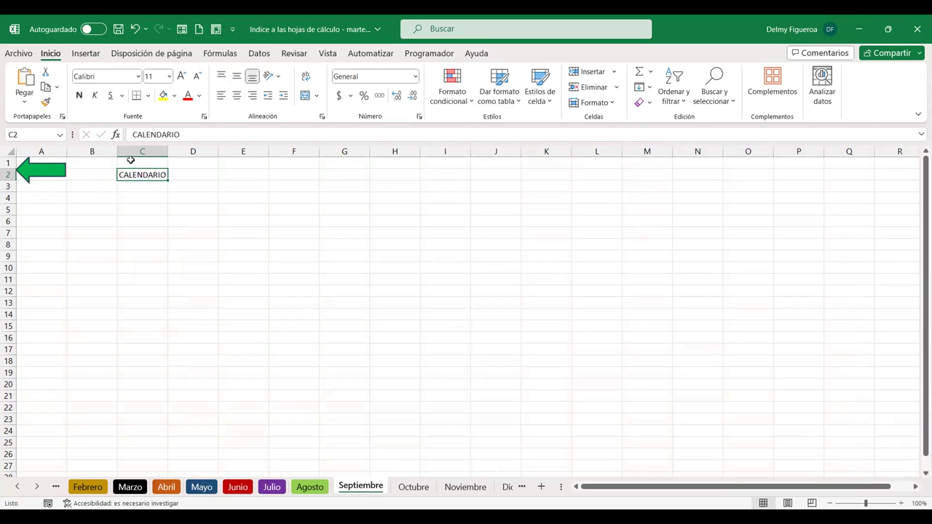
left_click(182, 77)
left_click(182, 77)
left_click(187, 97)
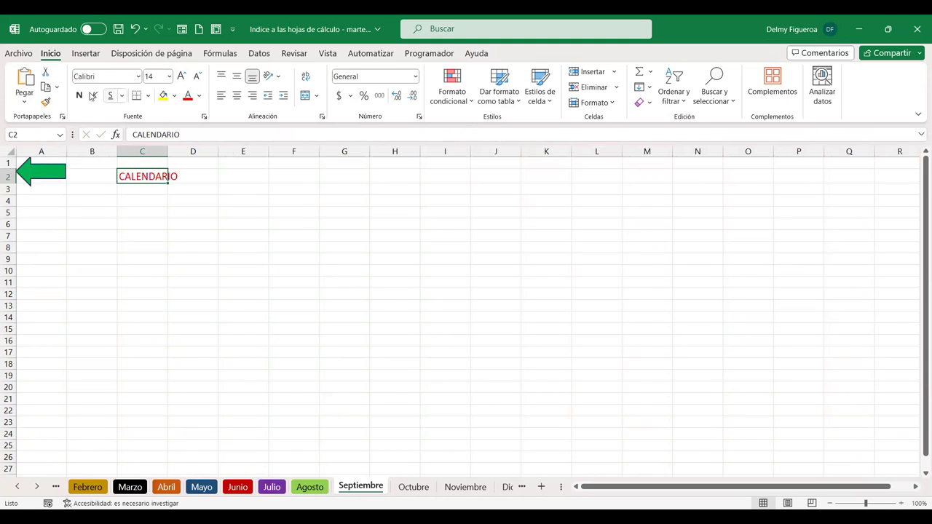
left_click(79, 96)
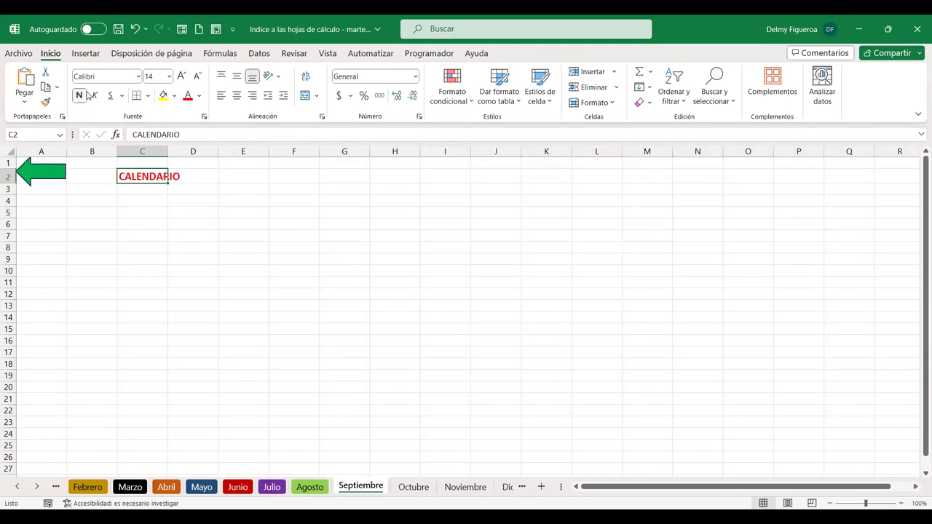
Set CALENDARIO's font to Century Gothic and autofit column C to it
left_click(138, 76)
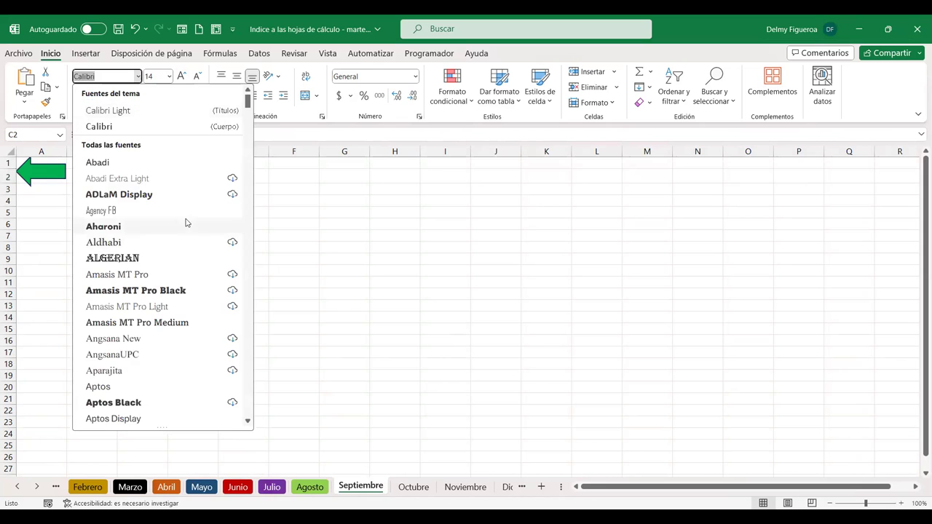
scroll(145, 204, "down", 4)
scroll(149, 211, "down", 1)
scroll(144, 182, "down", 3)
scroll(145, 197, "down", 3)
scroll(148, 243, "down", 4)
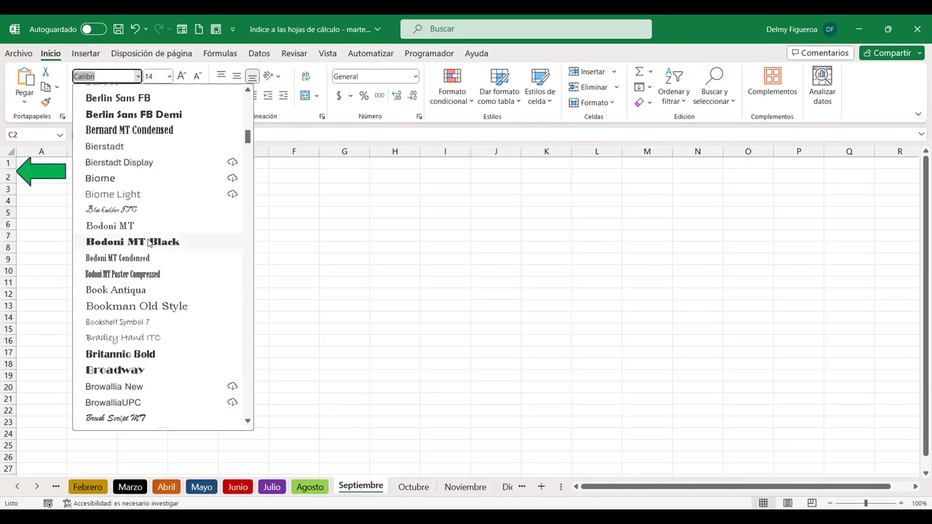
scroll(148, 241, "down", 3)
scroll(157, 211, "down", 2)
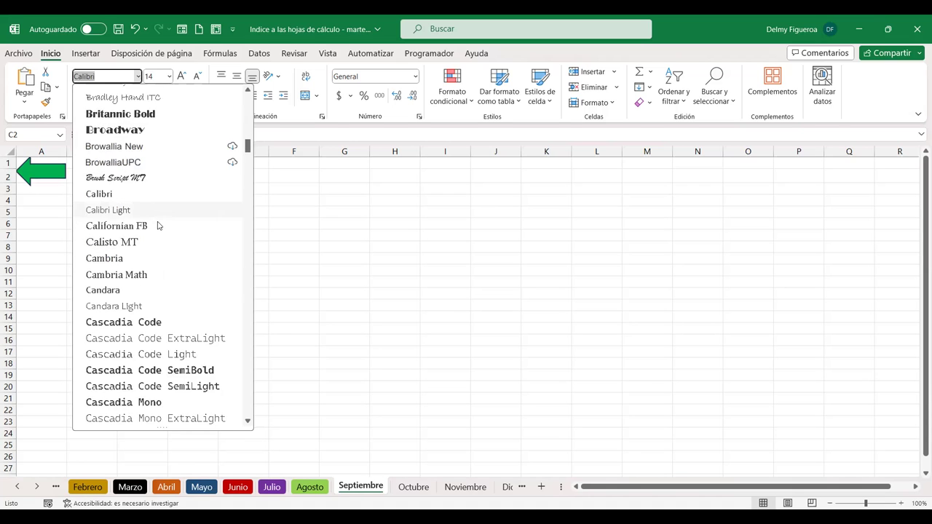
scroll(149, 248, "down", 3)
scroll(148, 302, "down", 2)
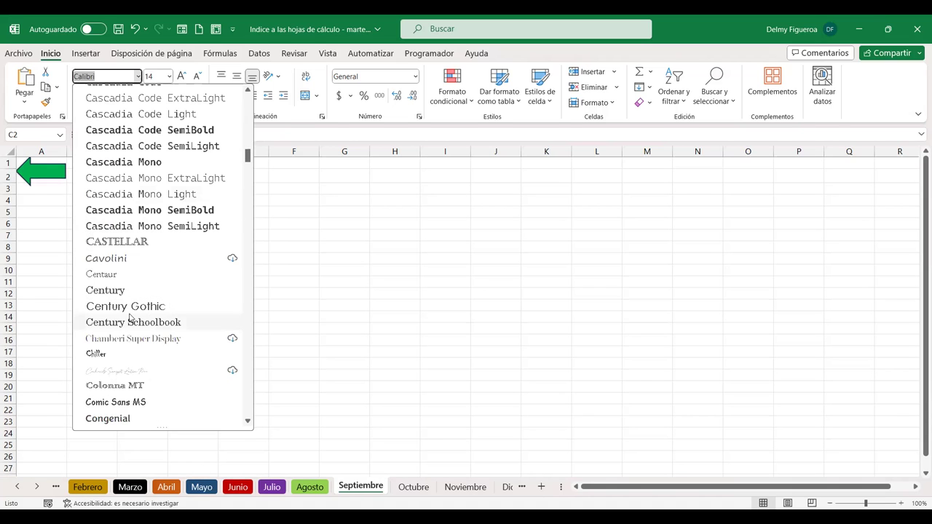
left_click(134, 309)
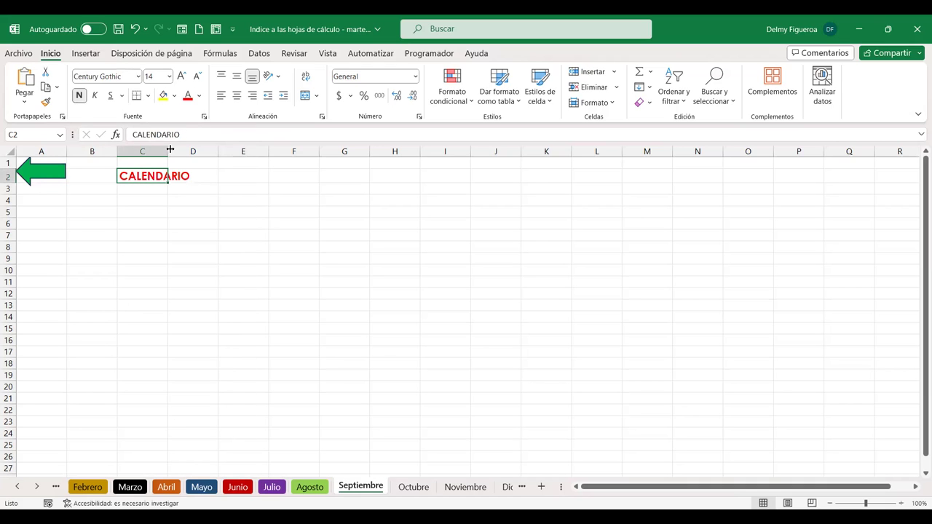
double_click(168, 151)
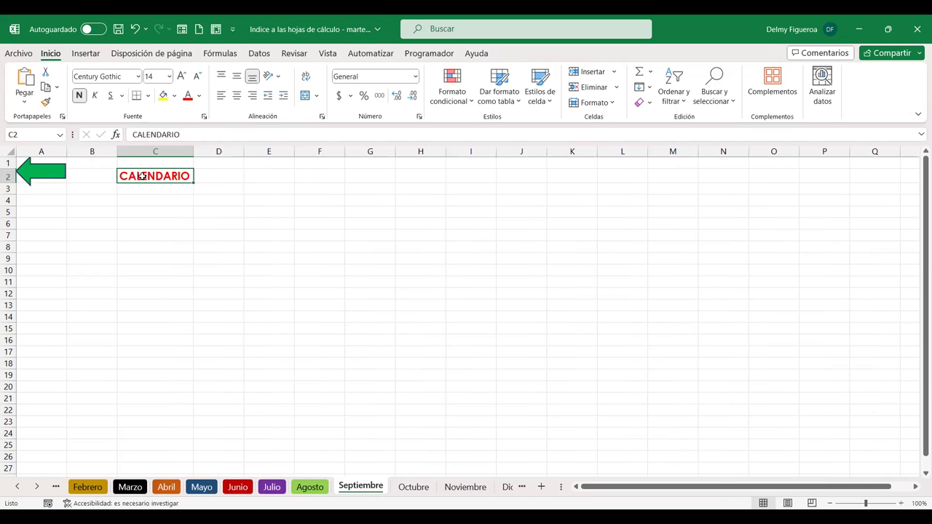
left_click(339, 222)
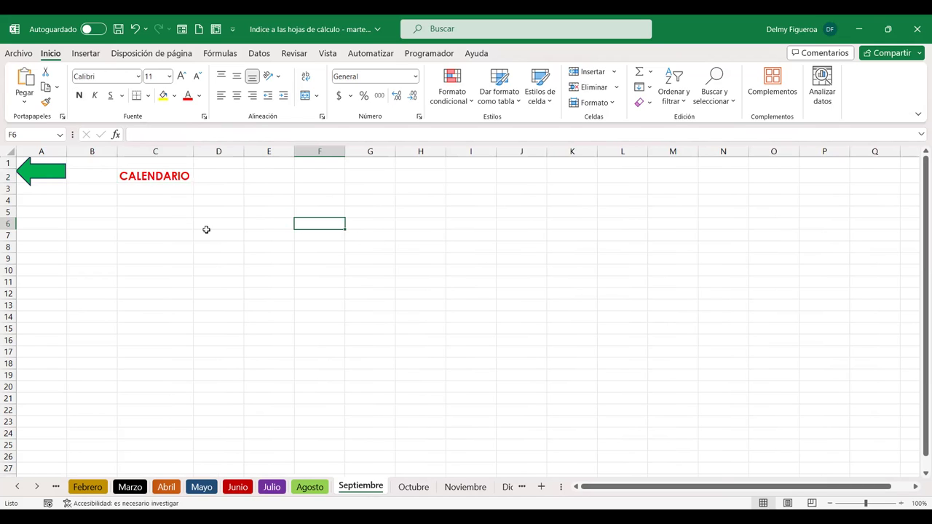
Hyperlink the calendar picture on Indice to cell C2 of Septiembre
left_click(19, 487)
left_click(120, 487)
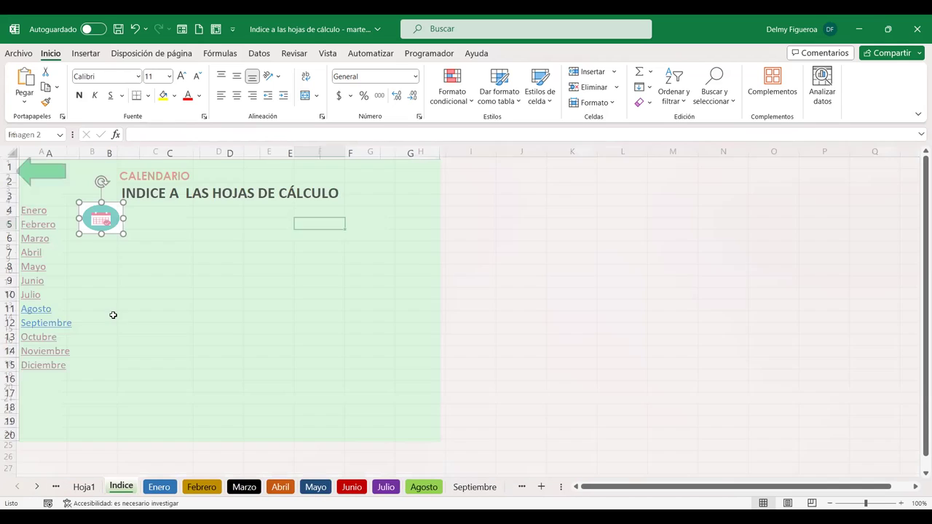
right_click(109, 219)
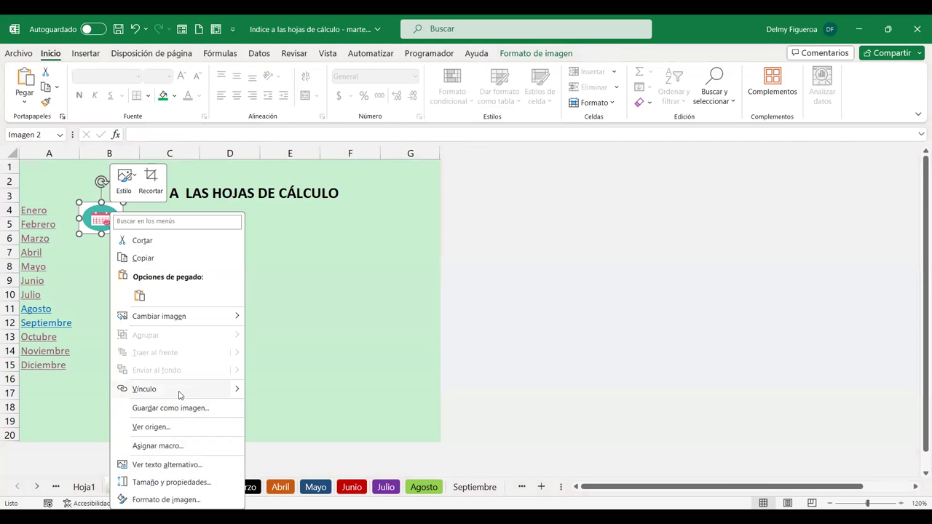
key("ctrl+k")
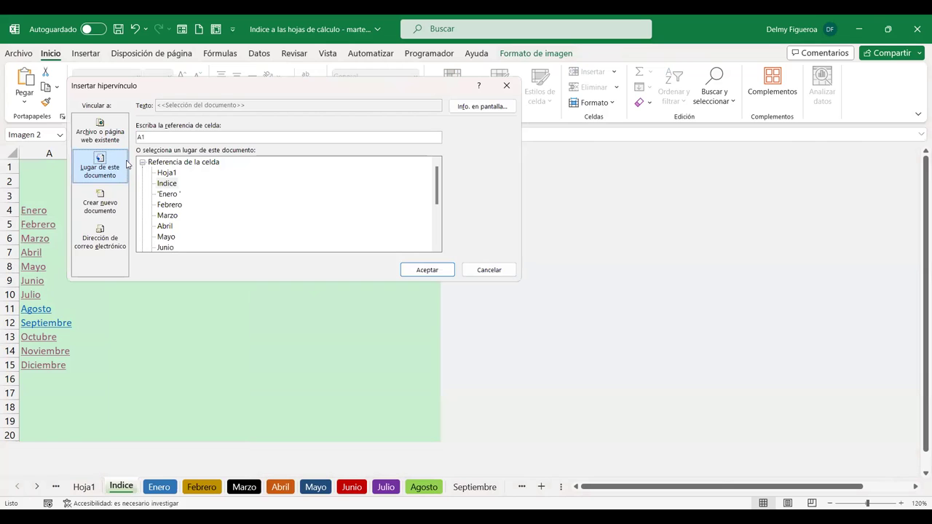
scroll(218, 219, "down", 1)
scroll(215, 215, "down", 2)
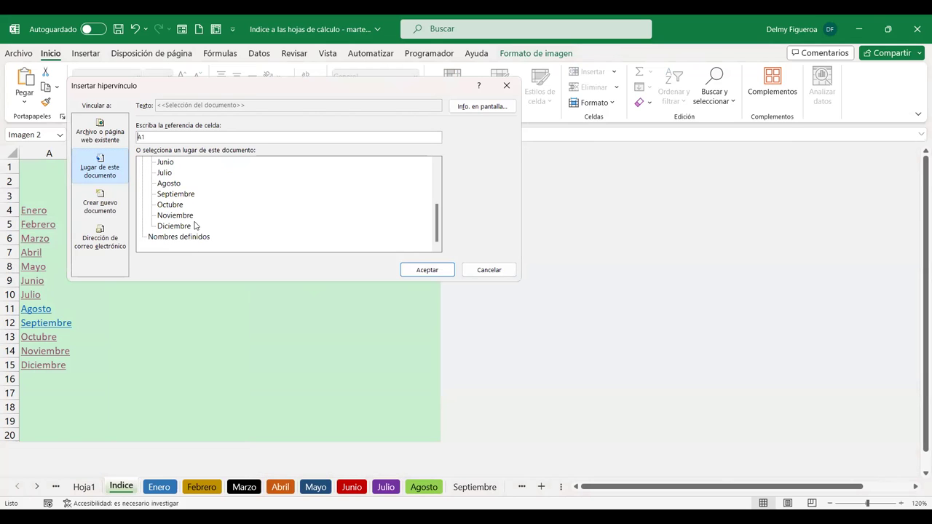
left_click(188, 195)
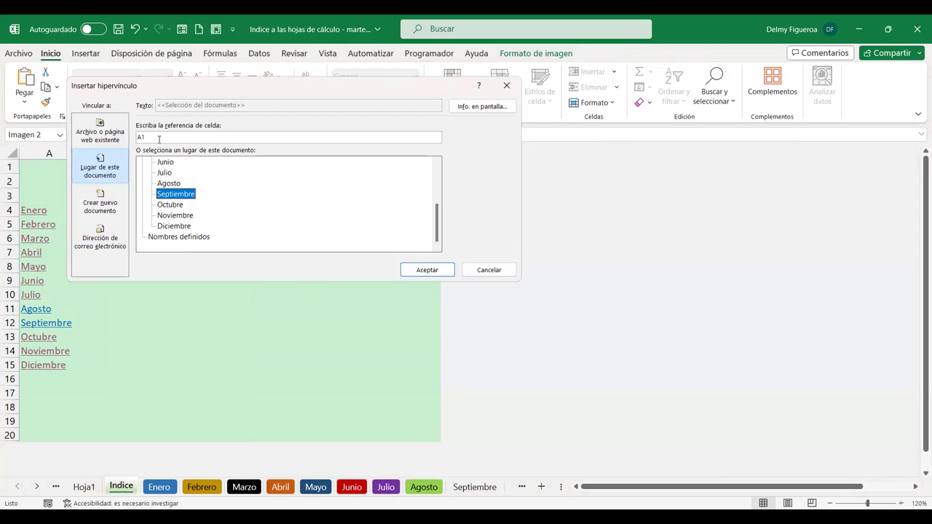
left_click_drag(158, 138, 98, 142)
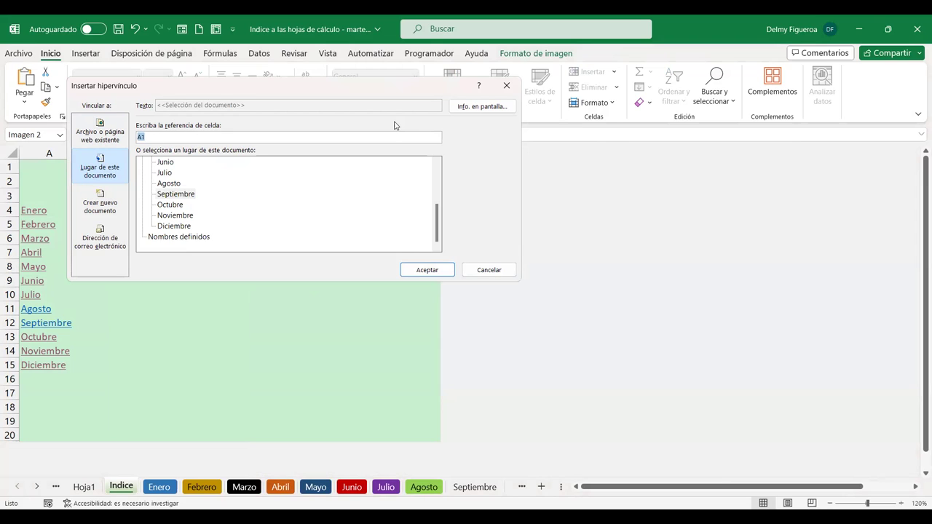
type("C2")
left_click(439, 275)
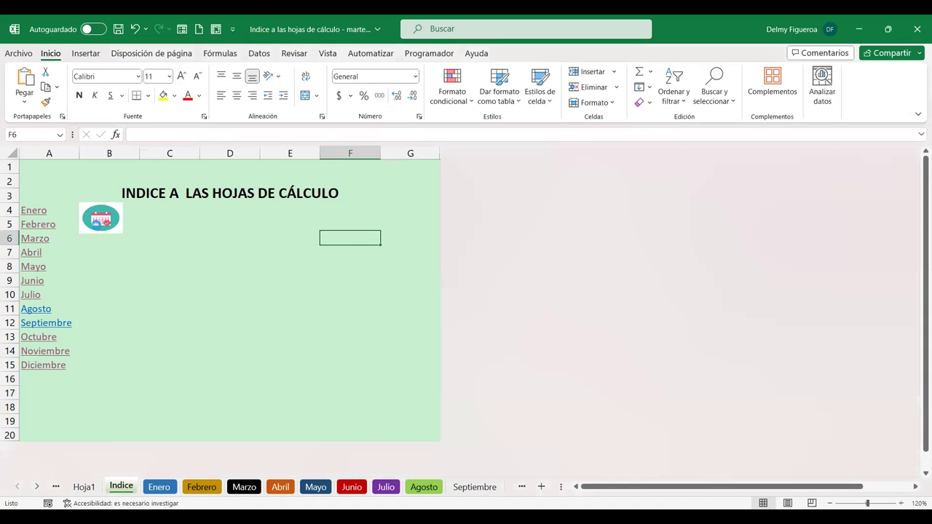
Test the picture link to Septiembre, then return to Indice via the green arrow
left_click(96, 224)
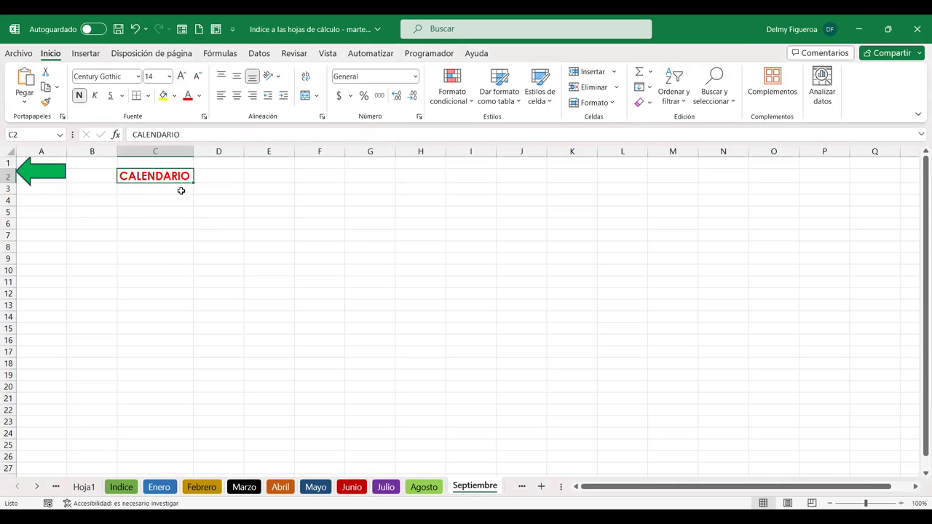
left_click(58, 175)
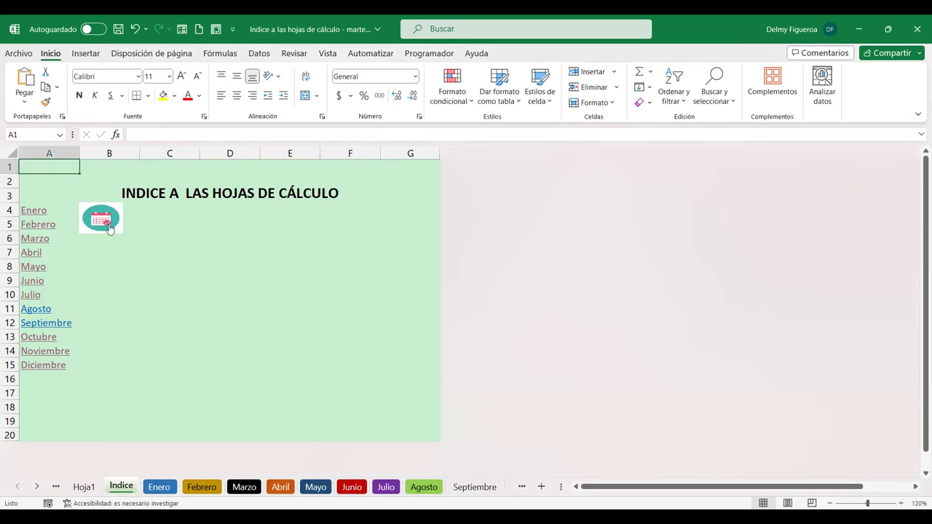
left_click(198, 213)
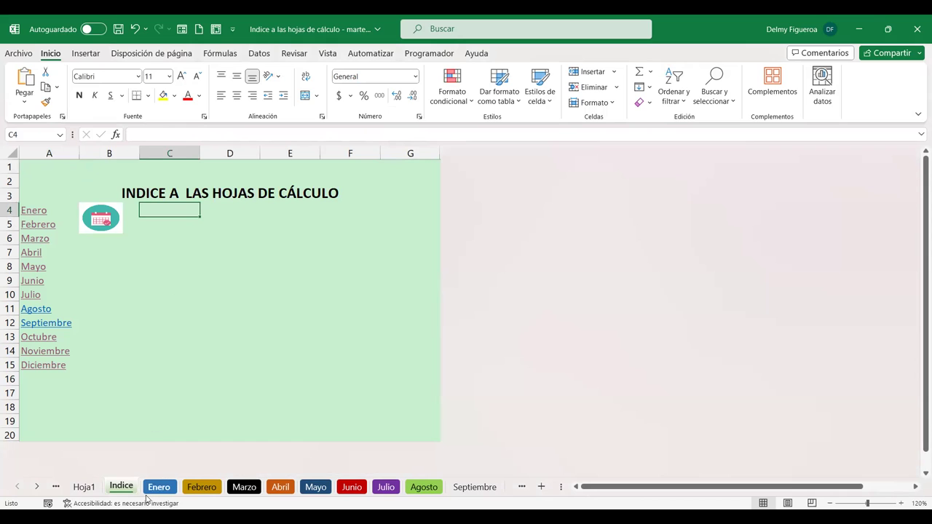
Copy the CÓDIGO/ARTICULO/PRECIO table (A1:C11) from Hoja1
left_click(84, 486)
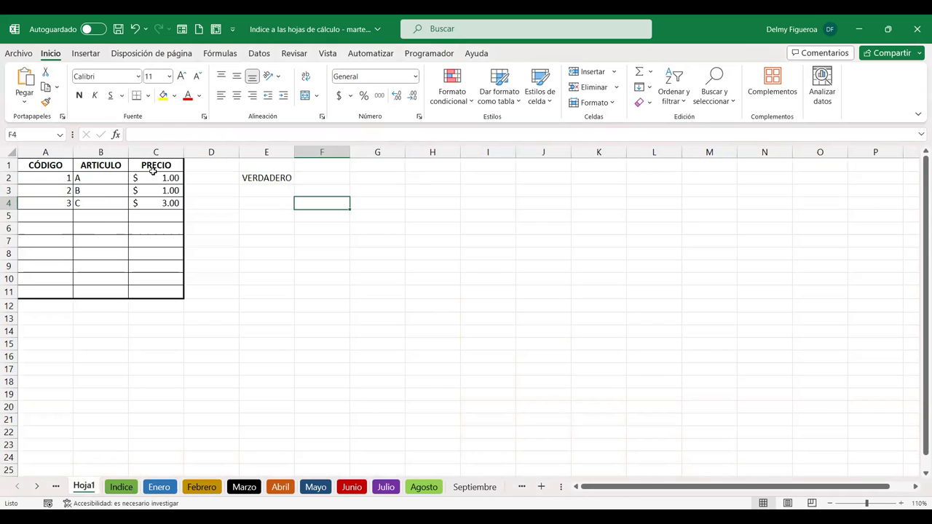
left_click_drag(51, 166, 158, 295)
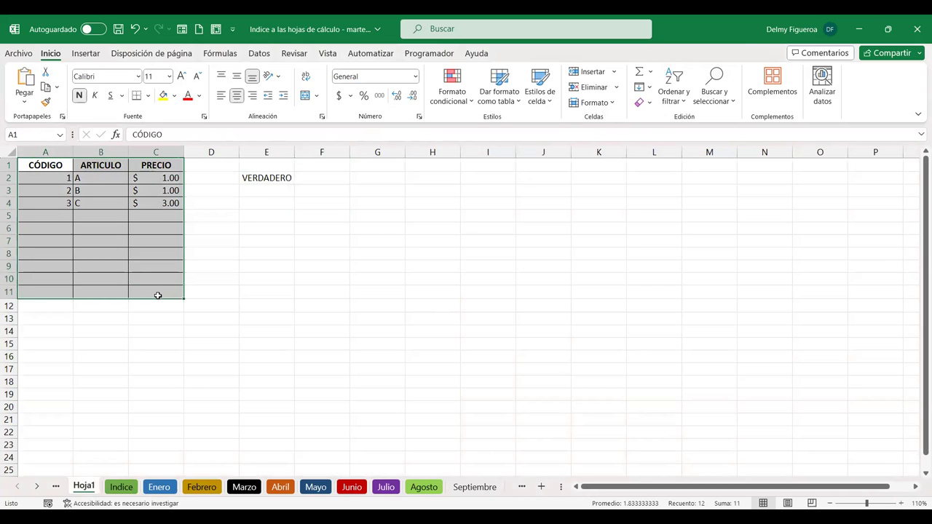
key("ctrl+c")
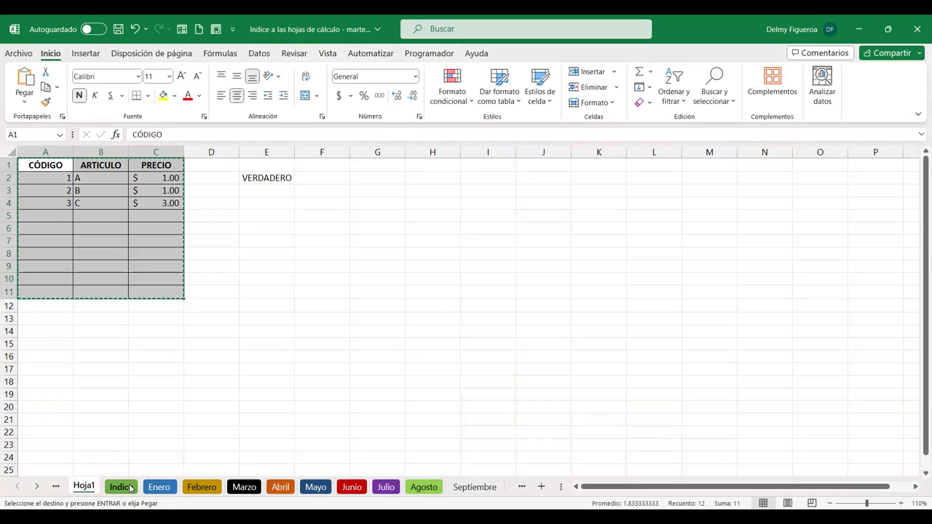
Paste the table as values at A5 on Enero and apply all borders to A5:C15
left_click(155, 491)
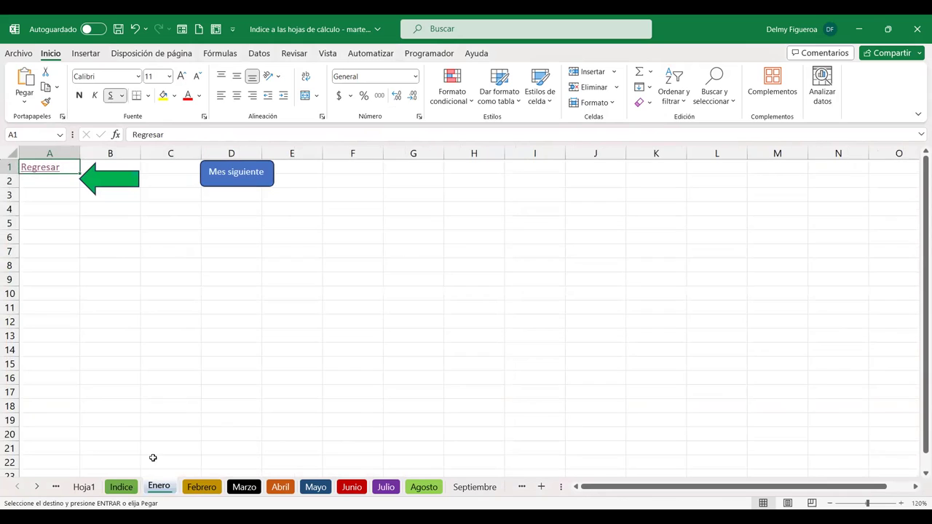
left_click(50, 223)
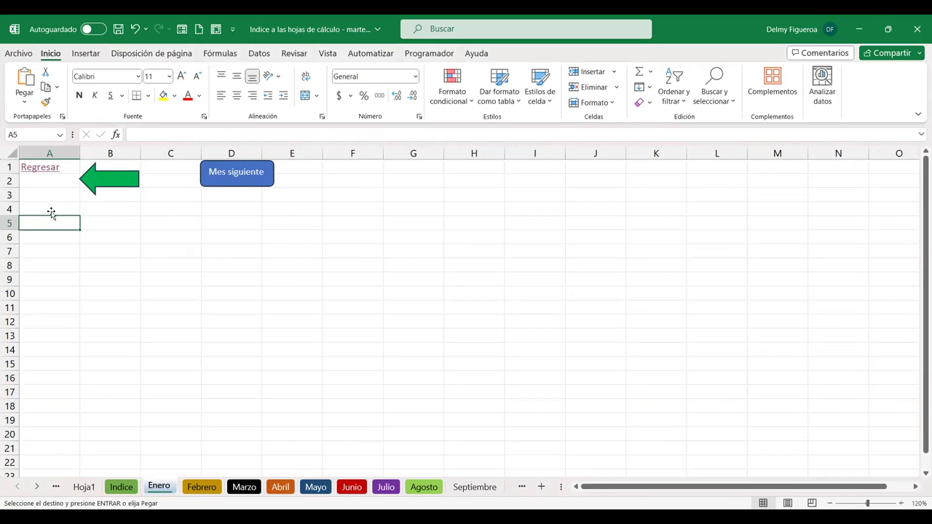
left_click(25, 102)
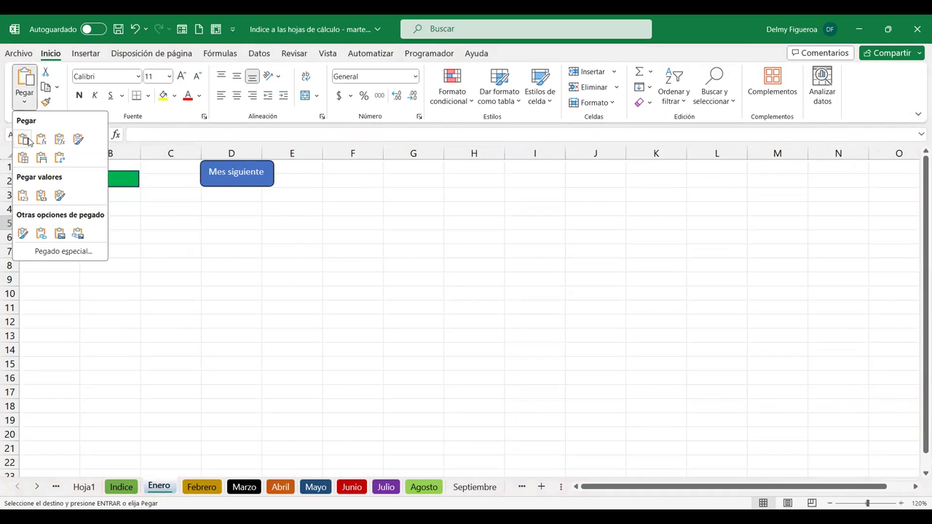
left_click(24, 201)
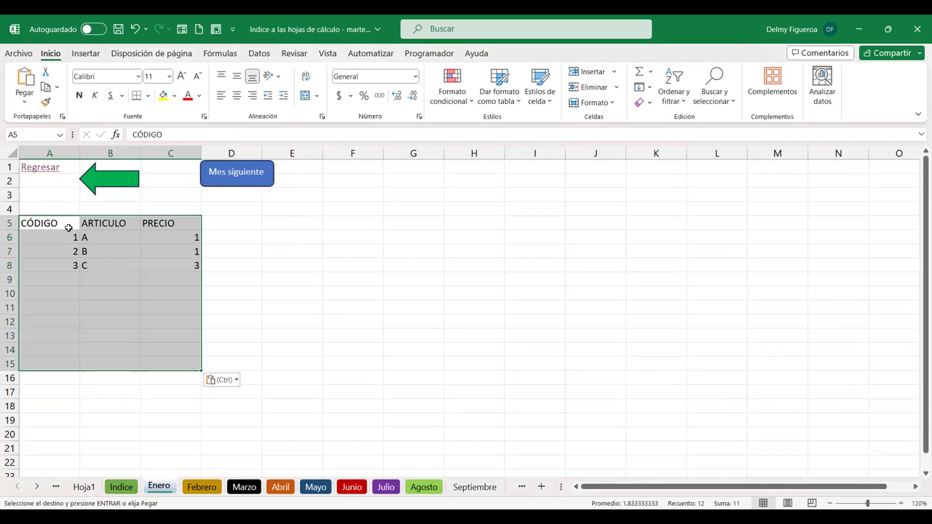
left_click(148, 96)
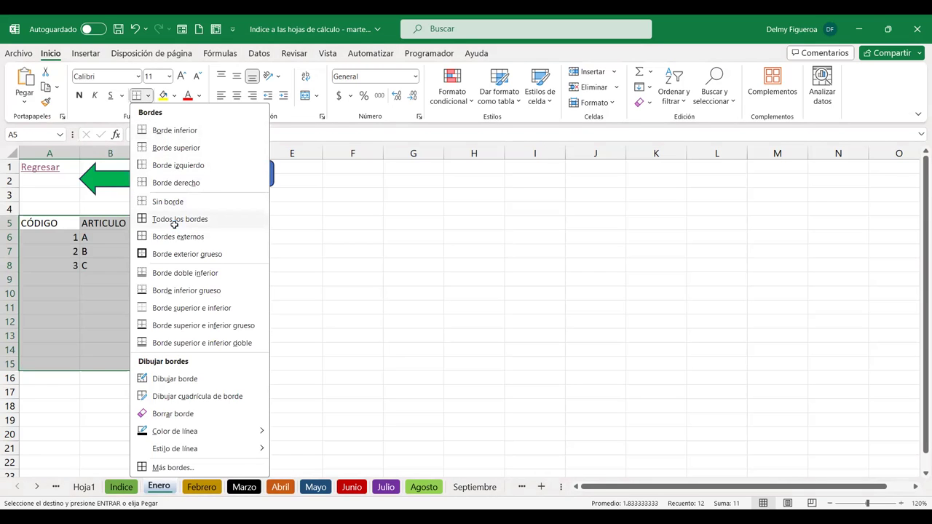
left_click(174, 224)
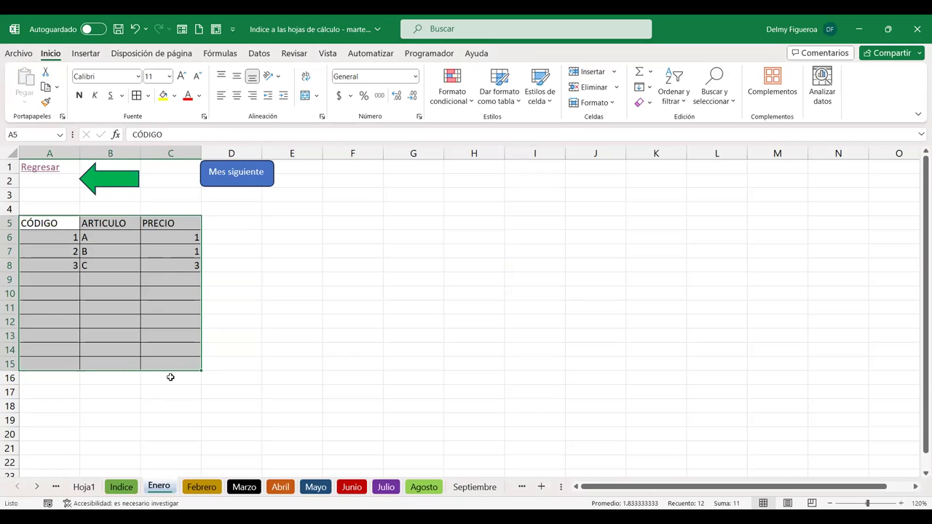
Put =SUMA(C6:C15) in C16 on Enero to total PRECIO, then return to Indice
left_click(171, 377)
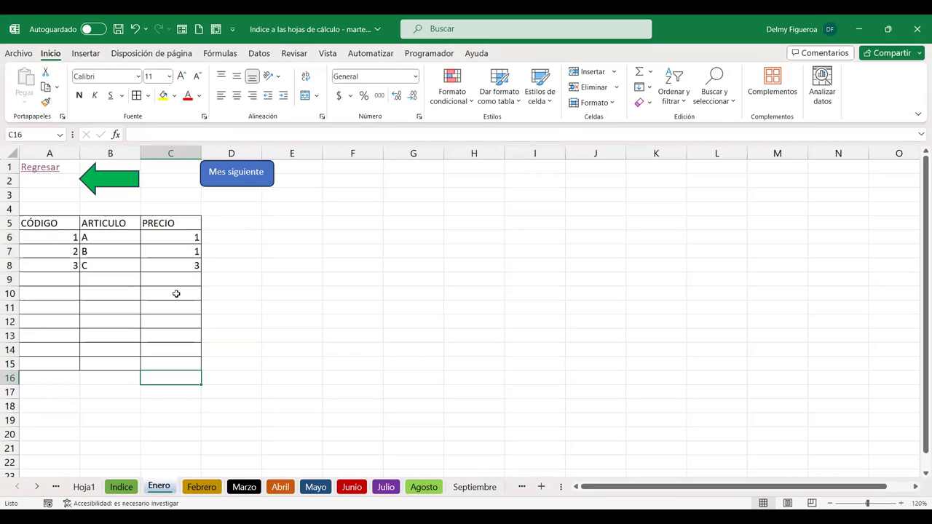
left_click(642, 76)
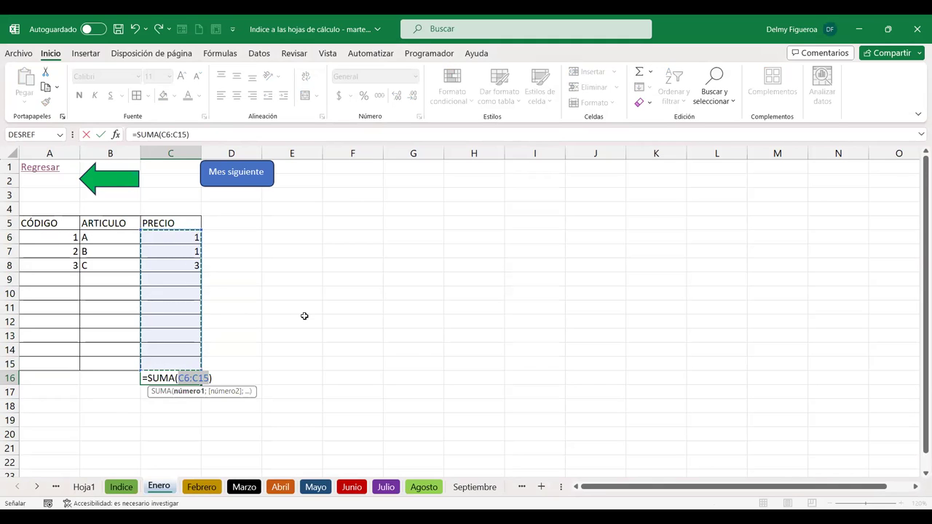
key("Return")
left_click(176, 377)
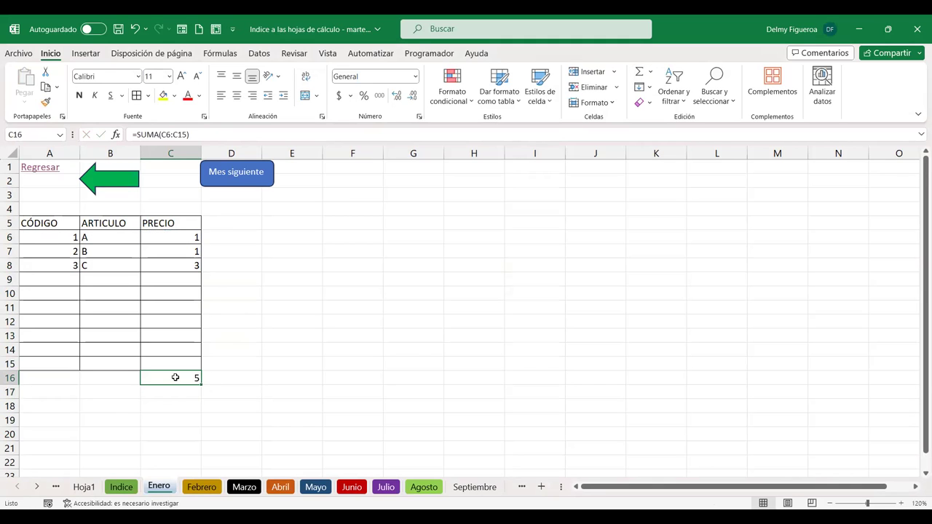
left_click(122, 488)
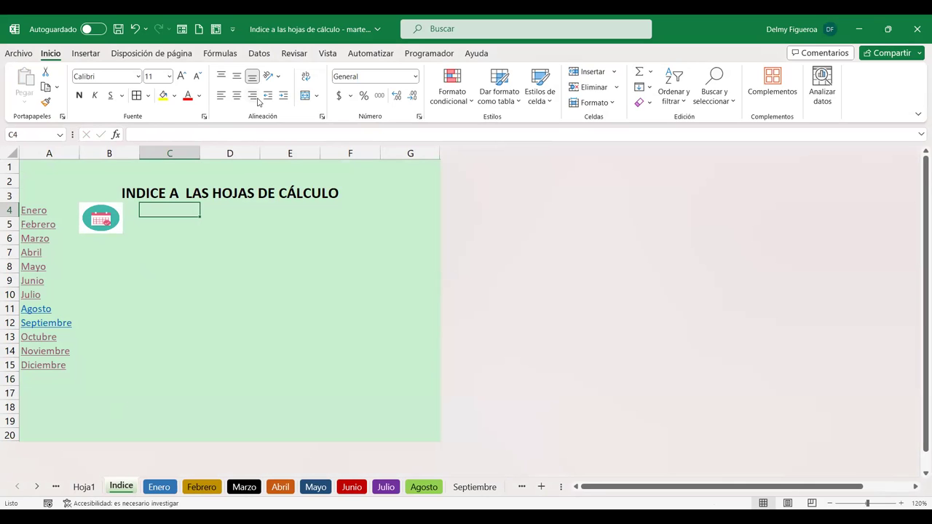
Insert a store icon found by searching the stock icons for VENTAS
left_click(86, 53)
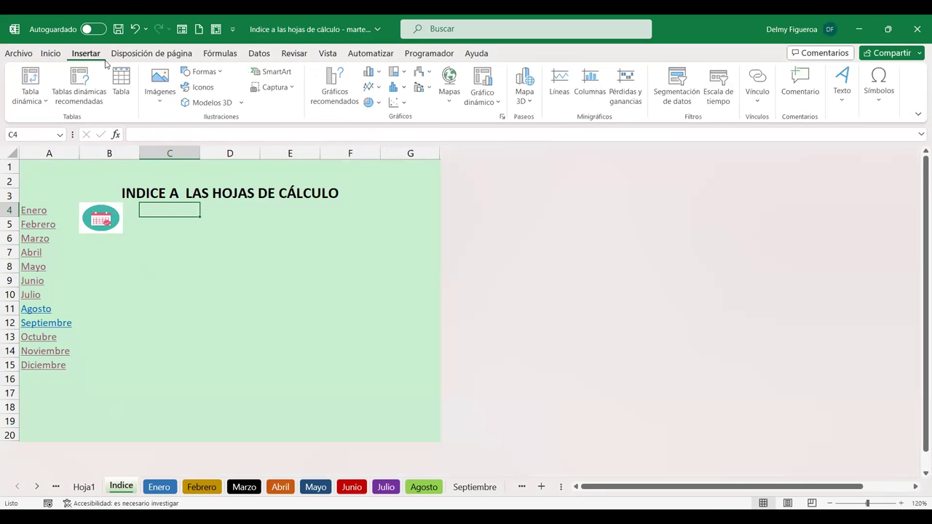
left_click(163, 103)
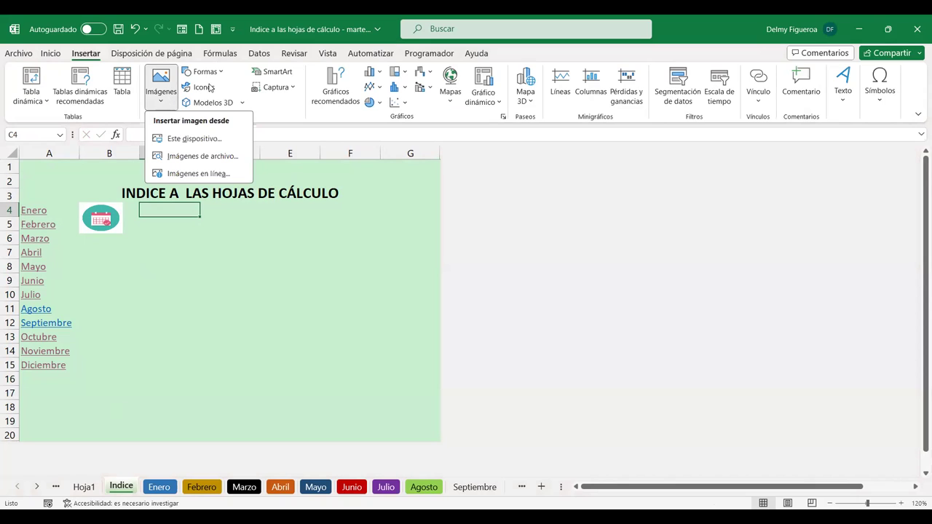
left_click(218, 88)
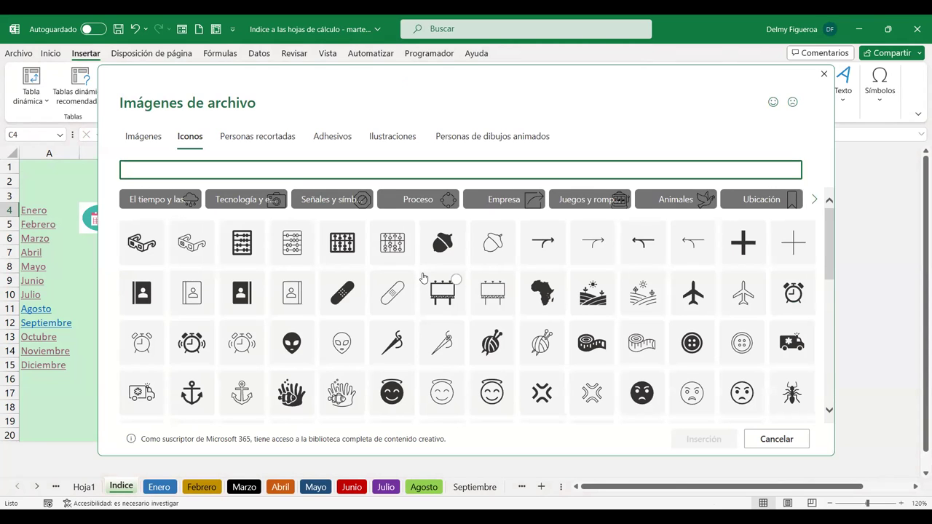
type("V")
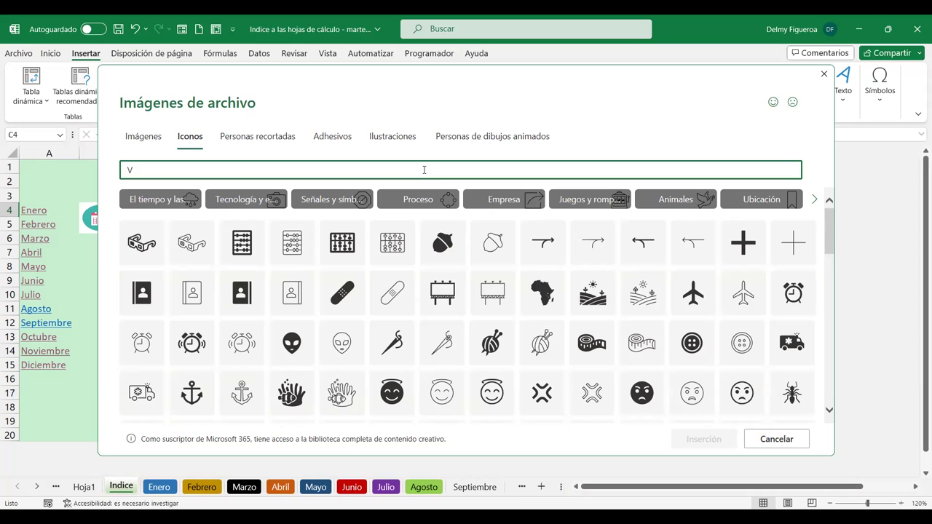
type("ENTAS")
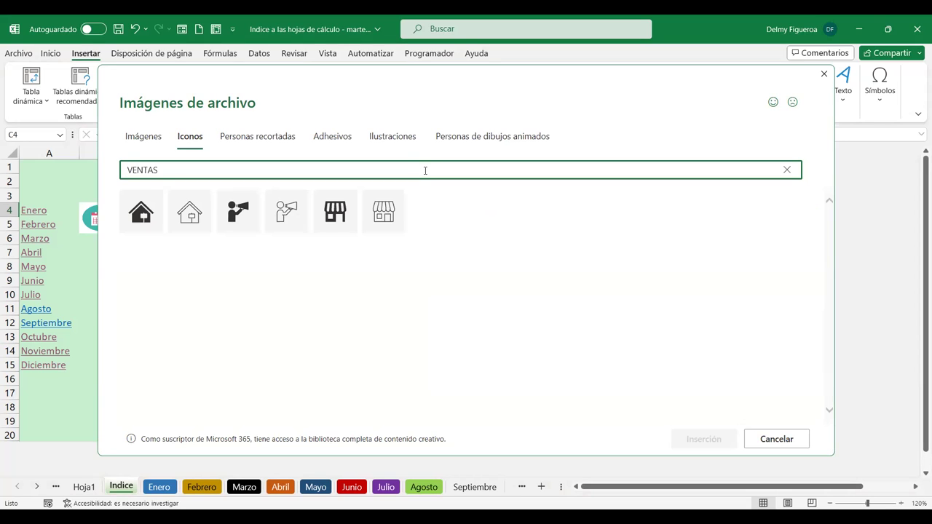
left_click(386, 220)
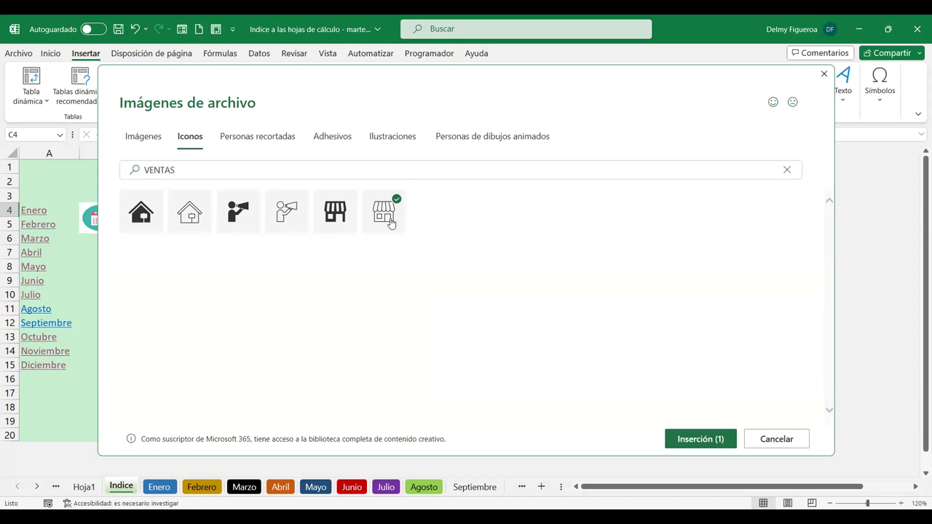
left_click(707, 439)
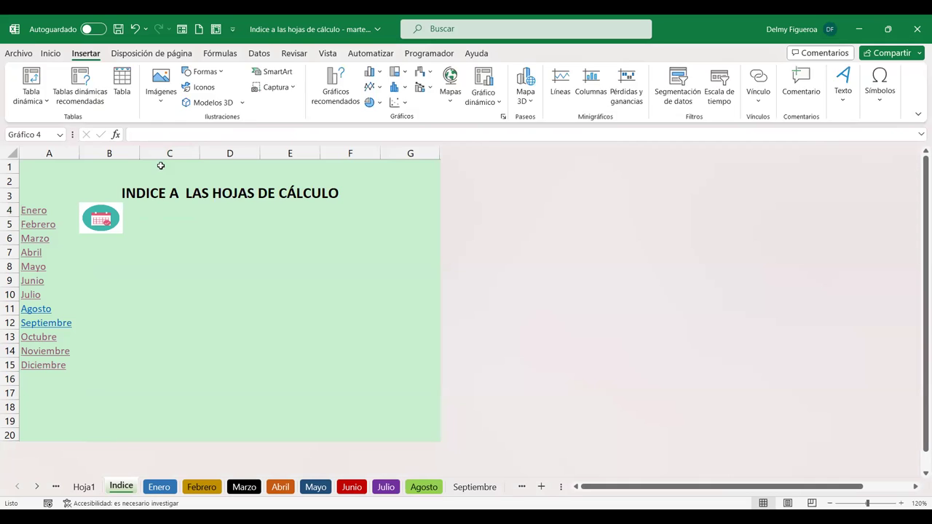
Resize the store icon to 1.45 cm square, then cancel a started hyperlink
left_click_drag(209, 272, 183, 247)
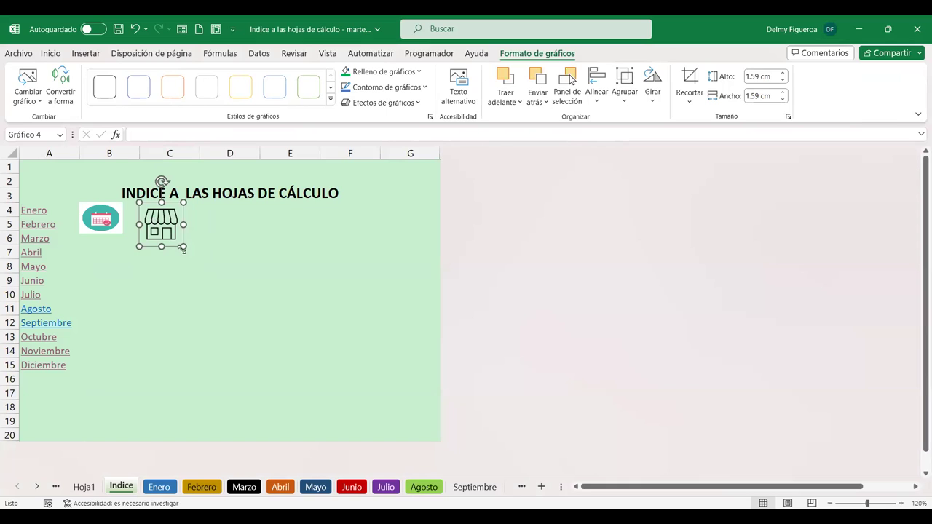
left_click_drag(182, 245, 180, 242)
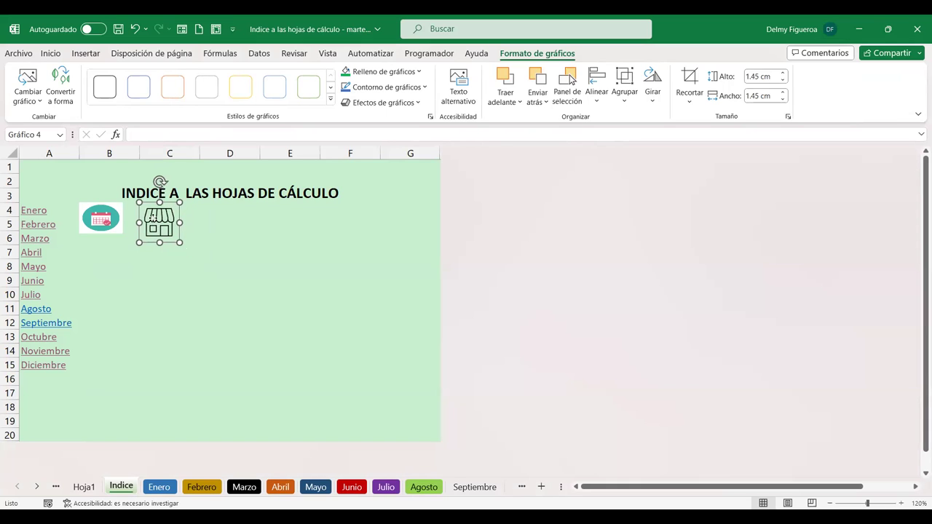
right_click(156, 216)
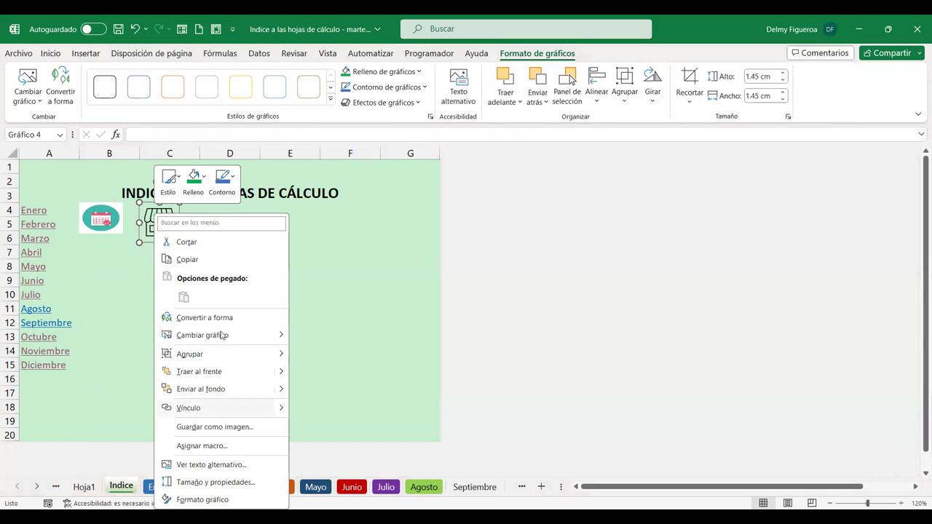
left_click(188, 408)
left_click(481, 270)
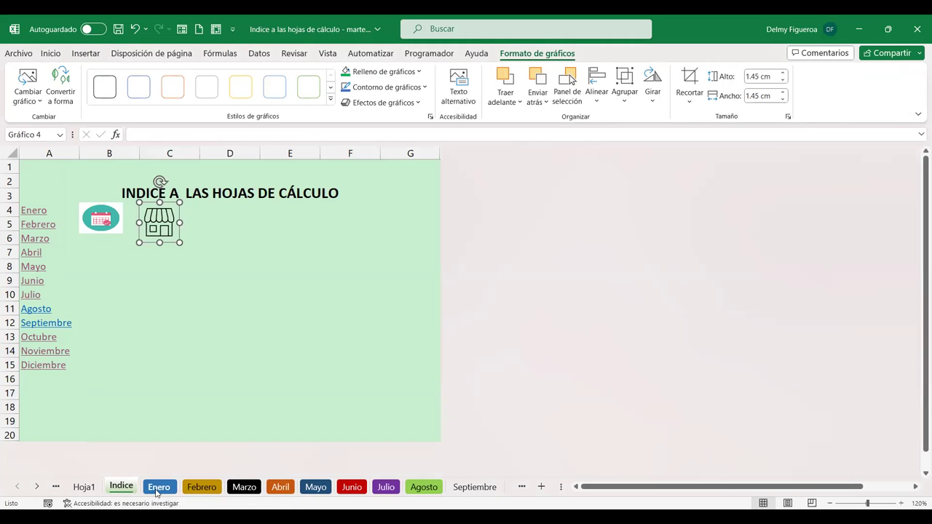
Hyperlink the store icon to cell C16 on the Enero sheet
left_click(156, 215)
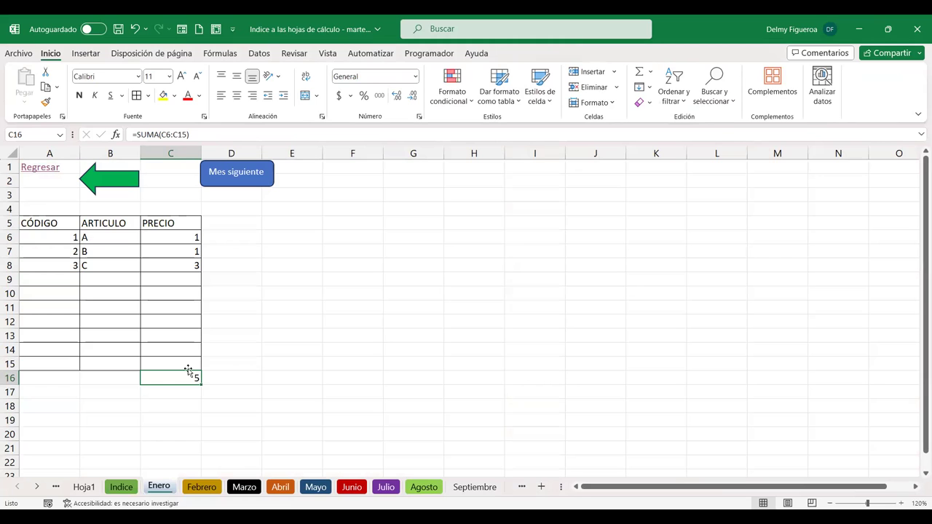
left_click(121, 487)
left_click(157, 234)
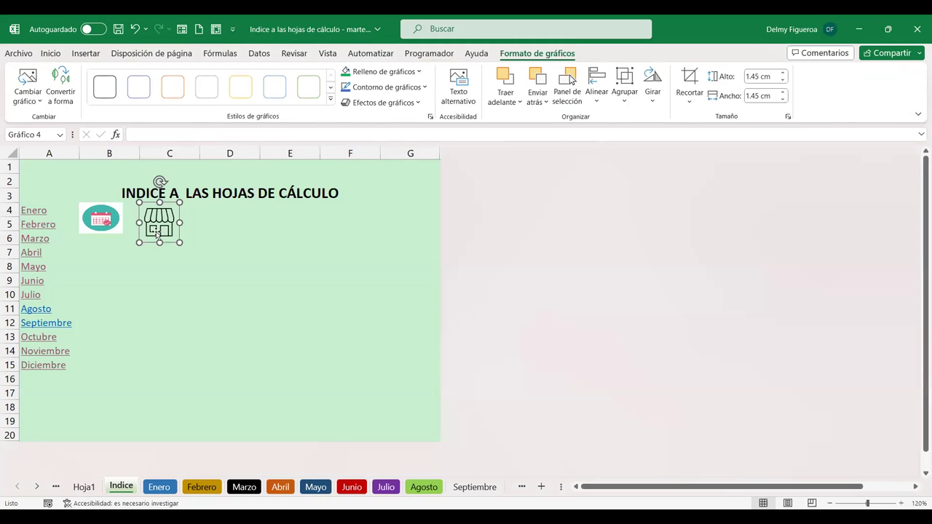
right_click(156, 232)
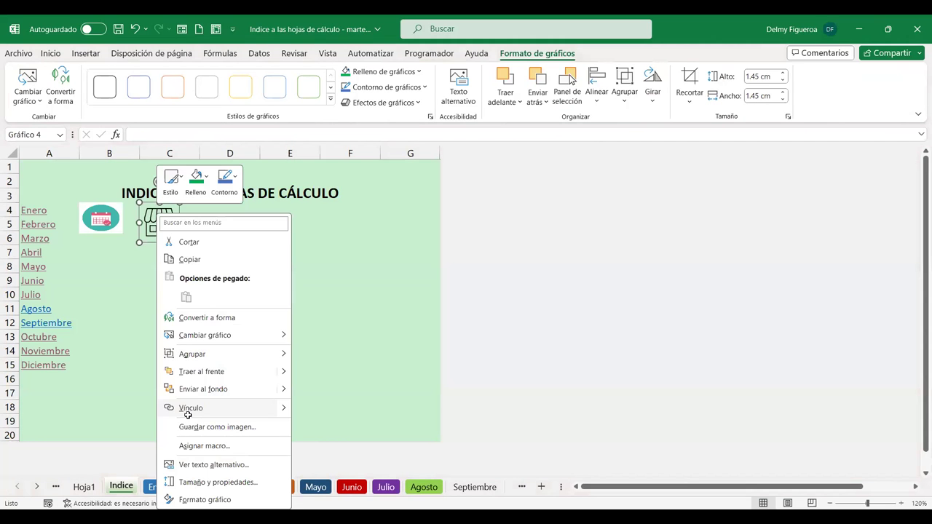
left_click(188, 410)
left_click(175, 195)
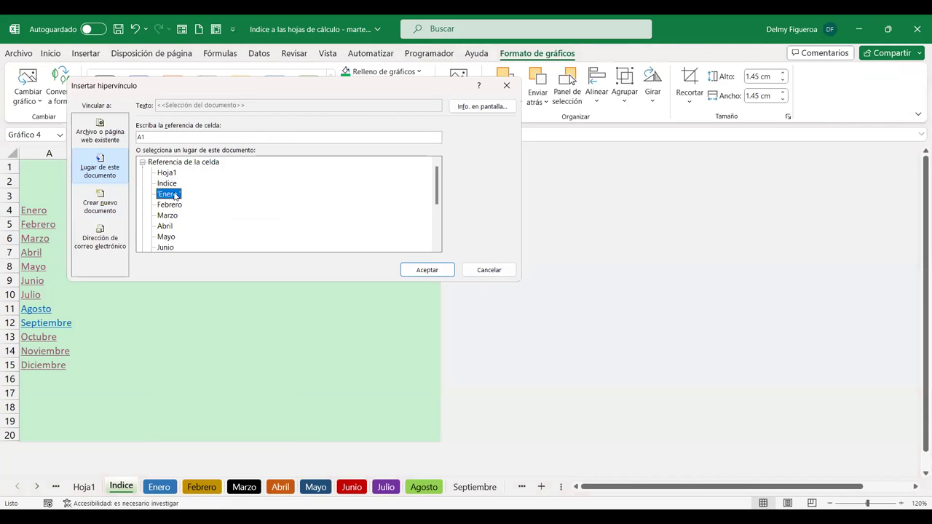
left_click(154, 137)
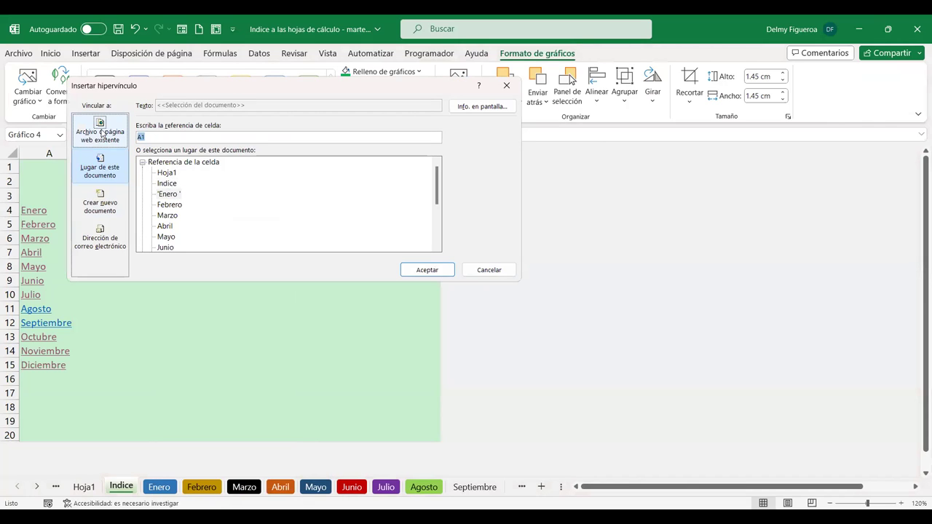
type("C16")
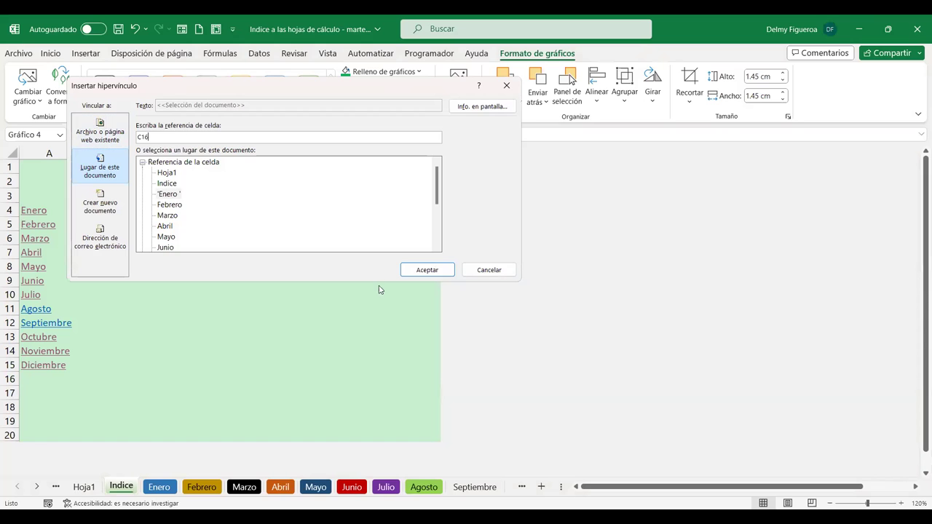
left_click(427, 270)
Test that the store icon jumps to Enero C16, then return to Indice
left_click(224, 241)
left_click(158, 235)
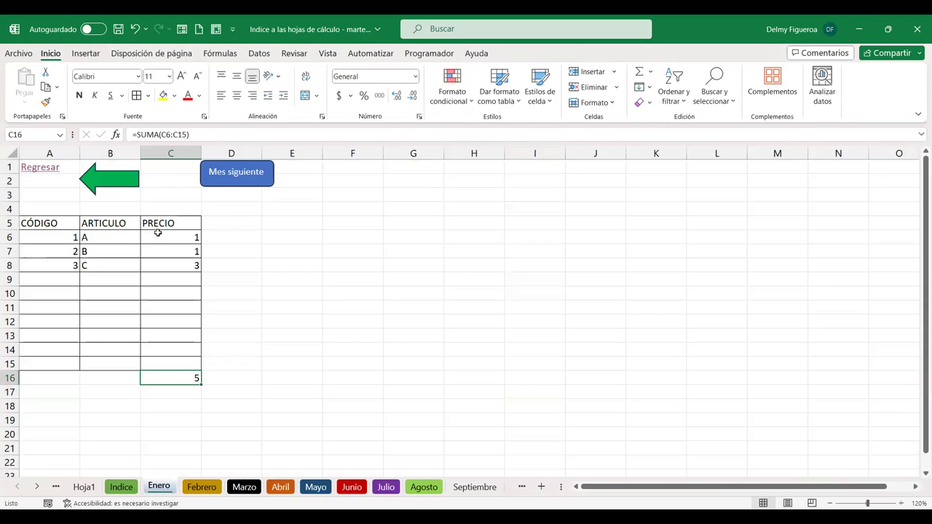
left_click(343, 278)
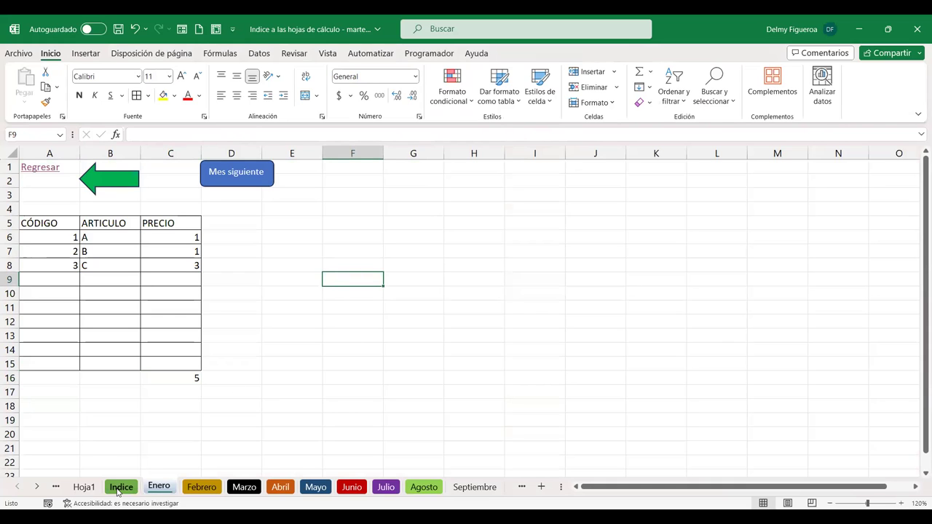
left_click(118, 487)
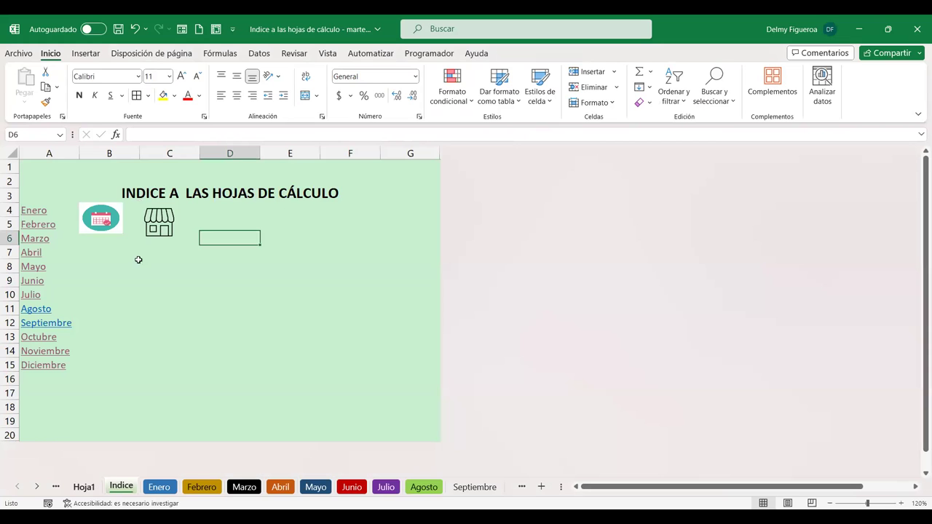
Draw an Onda wave shape beside the store icon on Indice
left_click(85, 53)
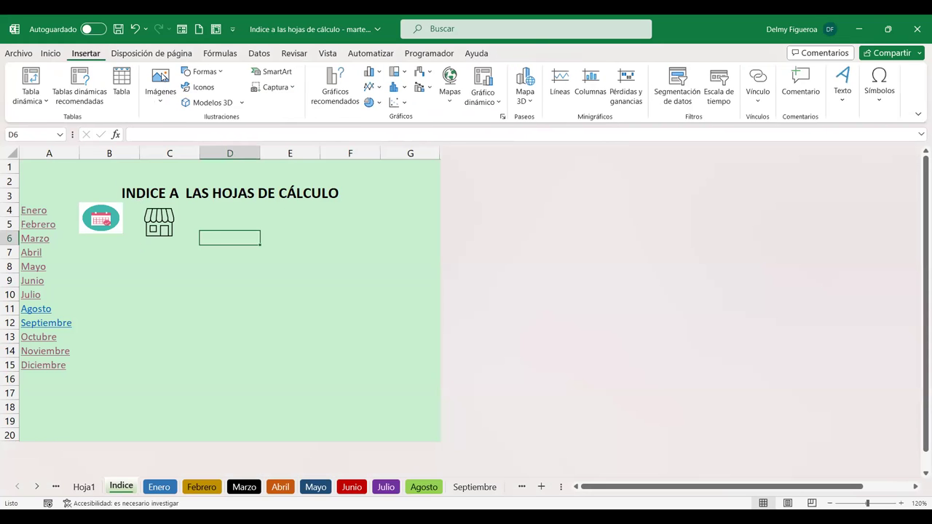
left_click(227, 75)
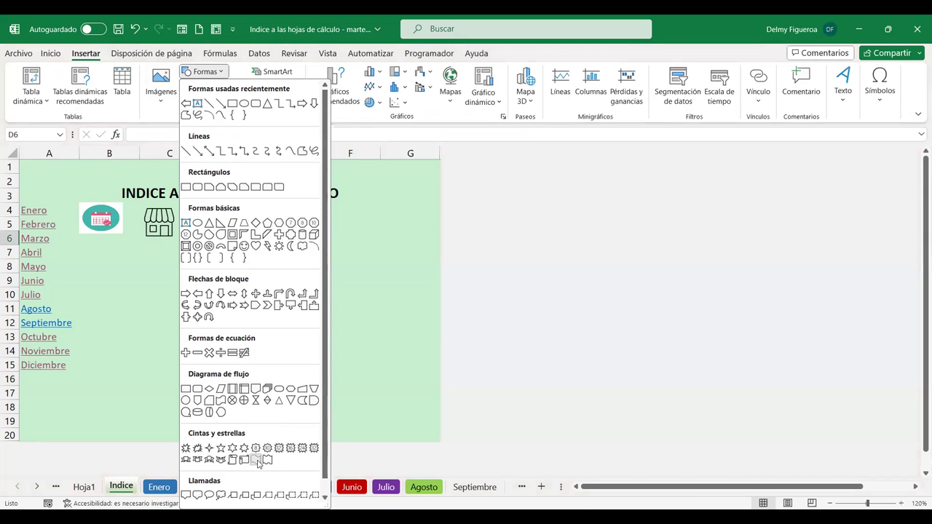
left_click(257, 460)
left_click_drag(191, 207, 266, 255)
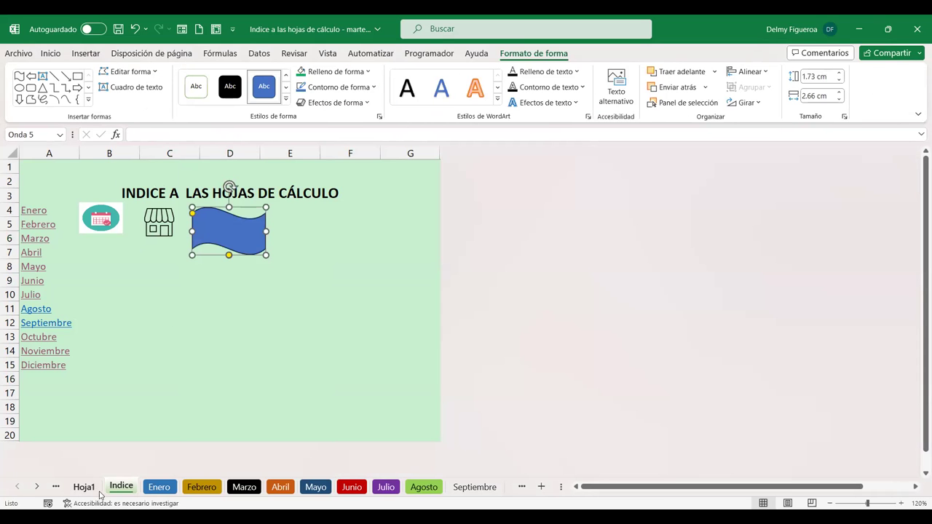
Type the label 'La venta es:' into B16 on Enero
left_click(159, 487)
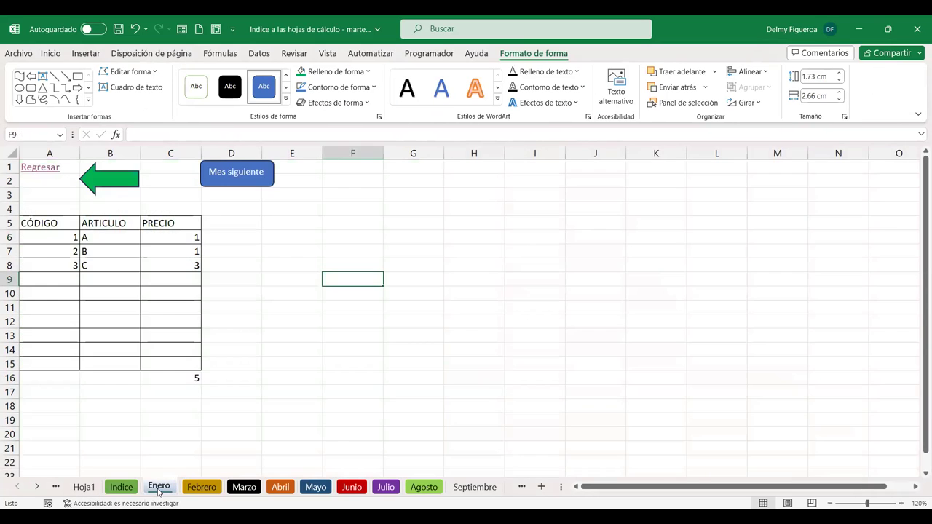
left_click(114, 380)
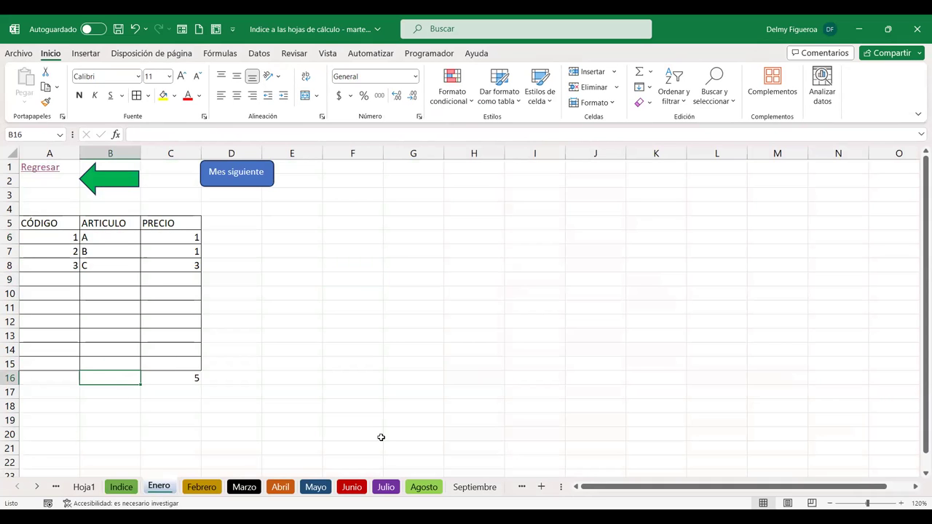
type("la")
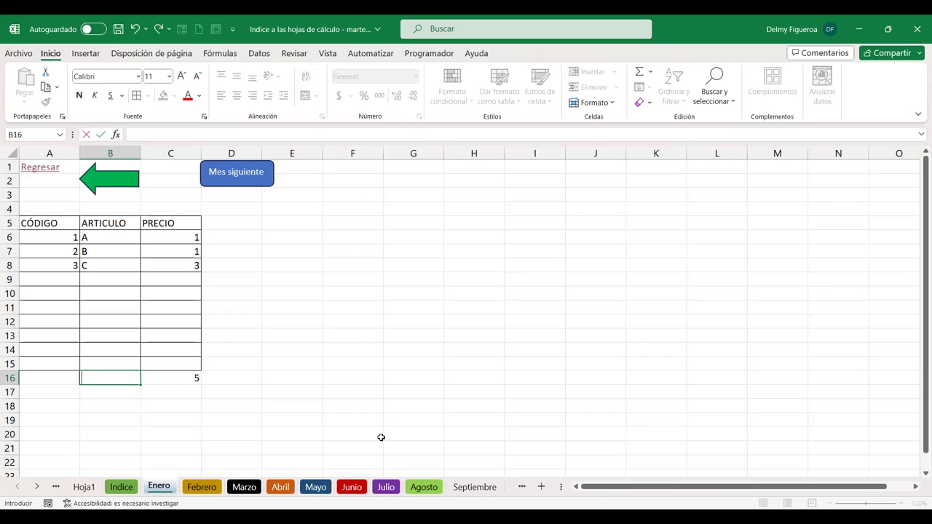
key("BackSpace")
key("BackSpace")
type("venta es")
key("Return")
key("Up")
key("Right")
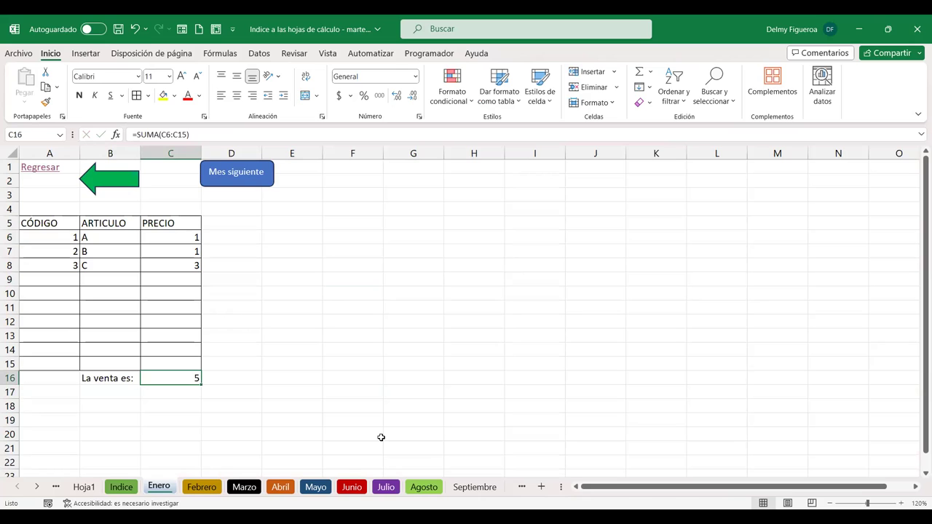
key("Left")
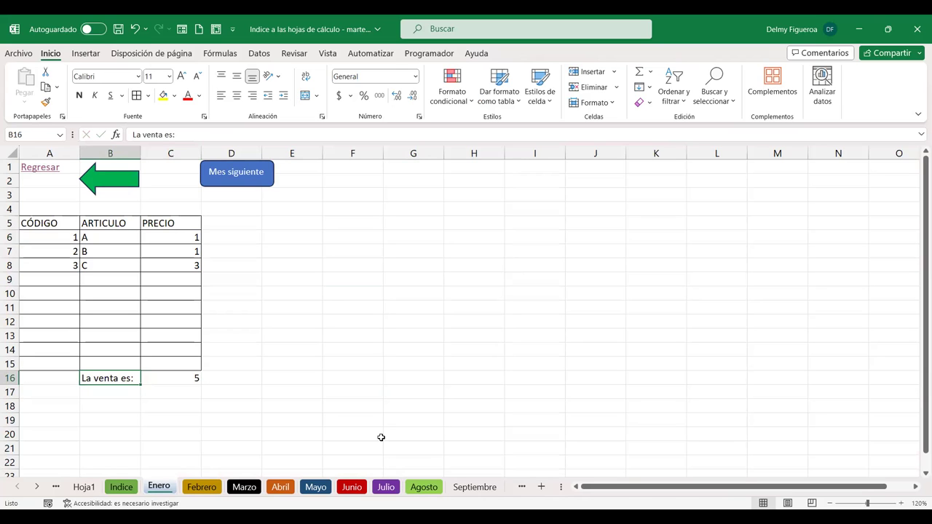
Enter =+B16&C16 in B18 to join the label and the total
left_click(114, 405)
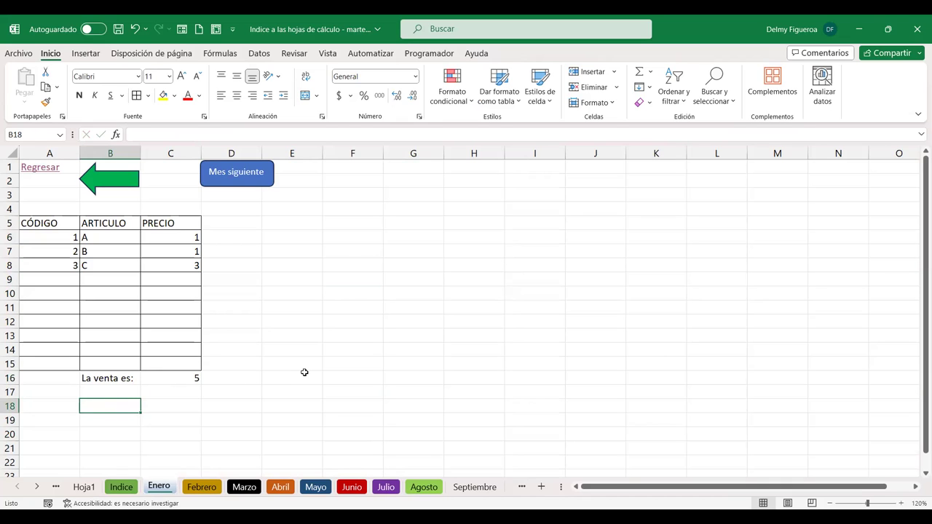
type("+")
left_click(113, 379)
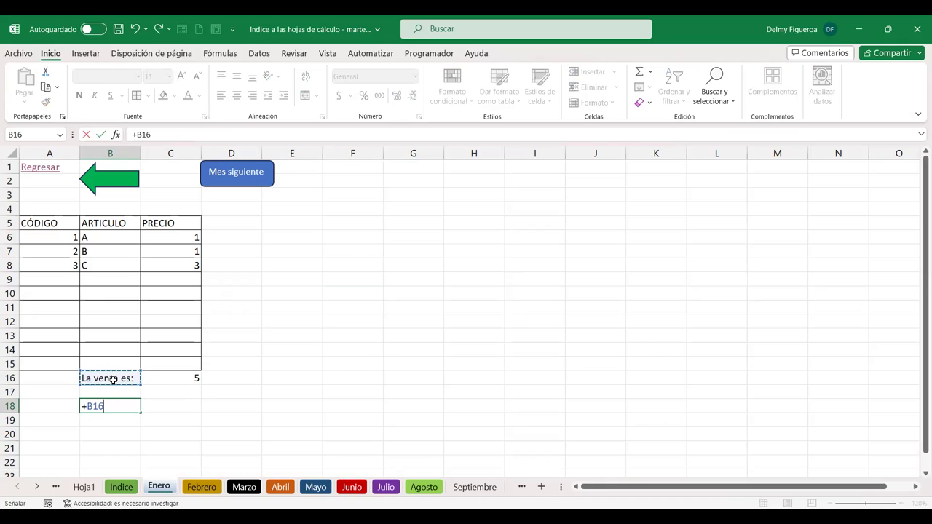
type("&")
left_click(163, 379)
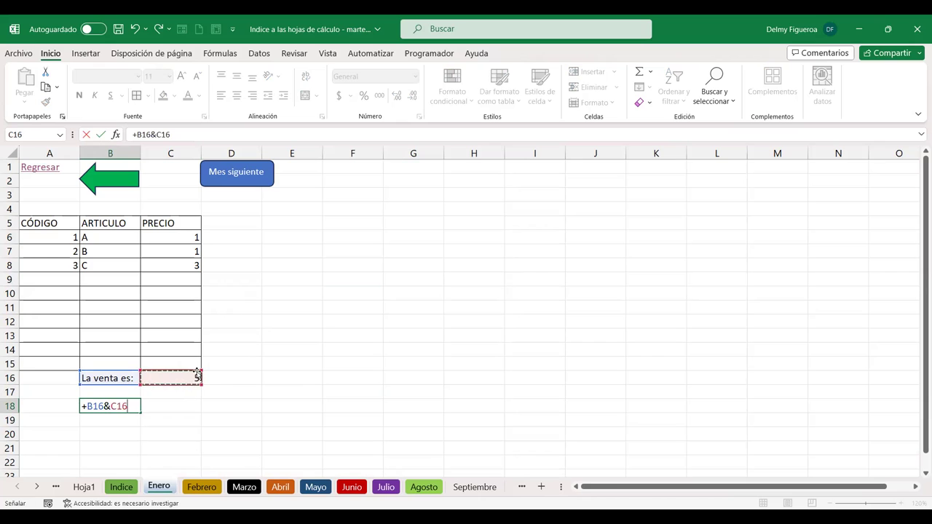
key("Return")
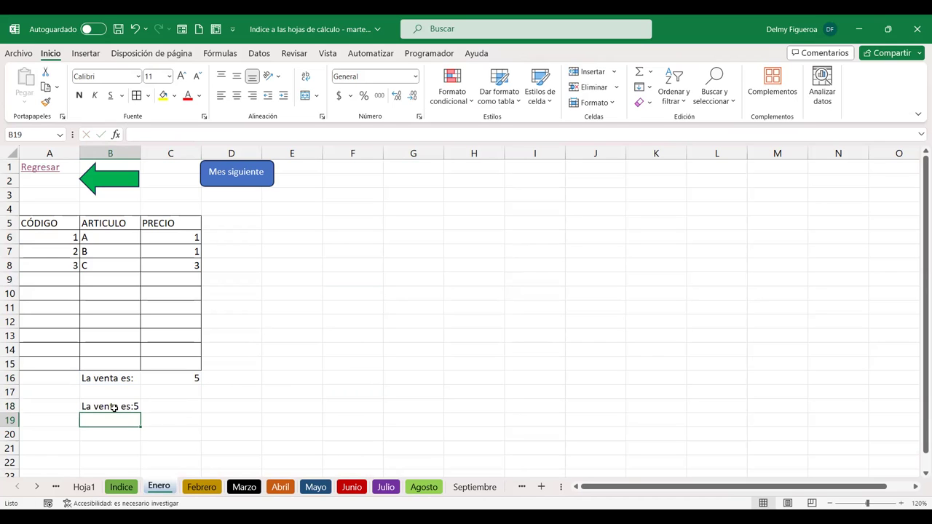
Add a space so B18 becomes =+B16&" "&C16, showing 'La venta es: 5', then return to Indice
left_click(182, 378)
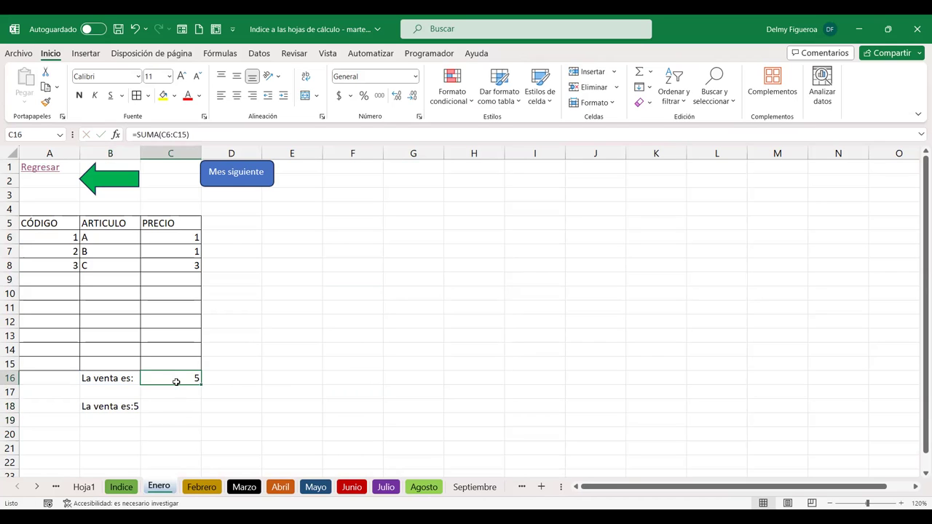
double_click(112, 407)
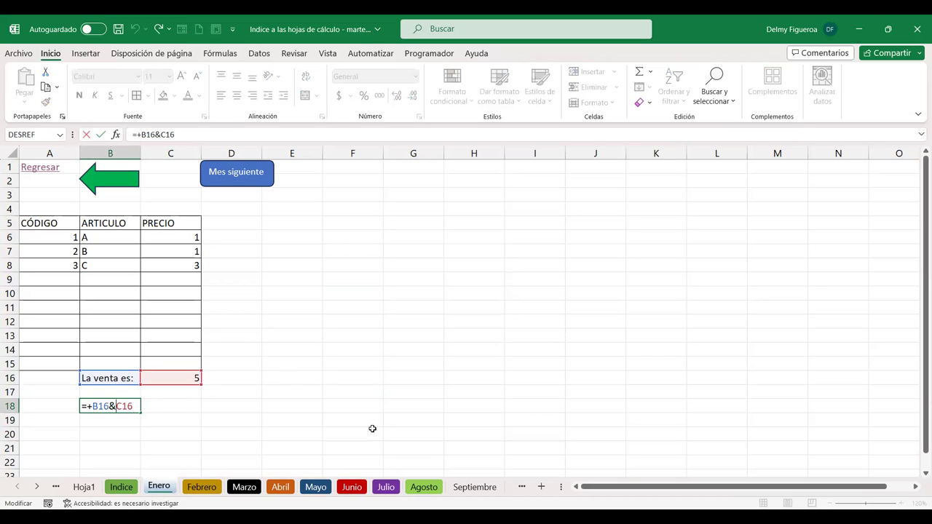
type("\" \"")
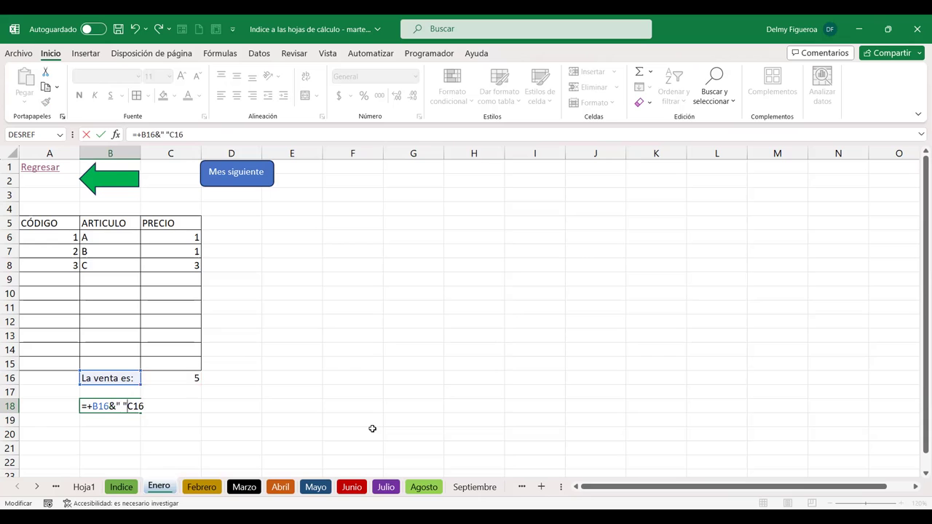
type("&")
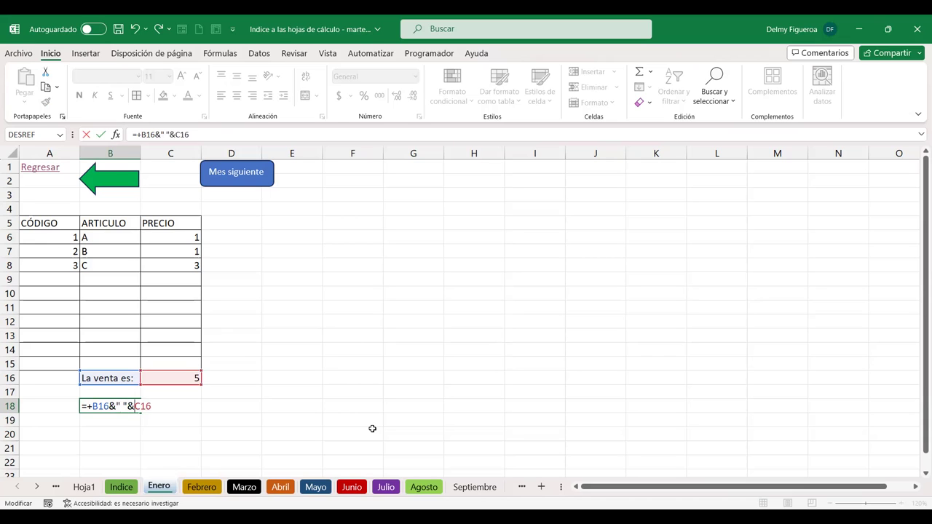
key("Return")
left_click(112, 406)
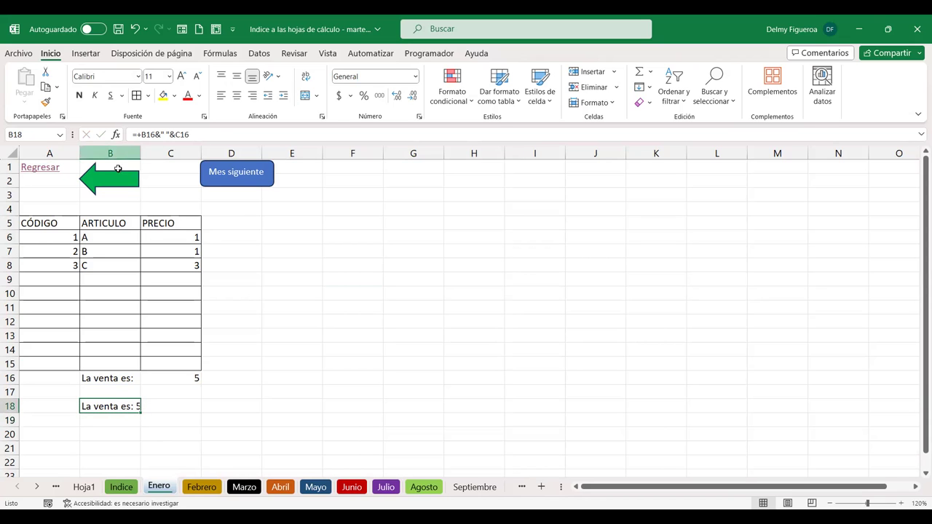
left_click(121, 487)
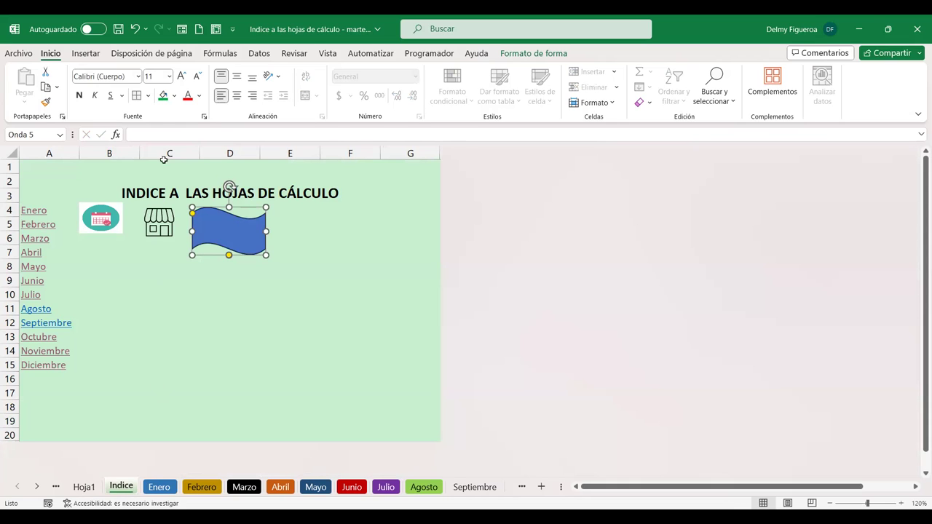
Set the wave shape's formula to =Enero!B18, then select C9 on Enero
left_click(165, 134)
type("=")
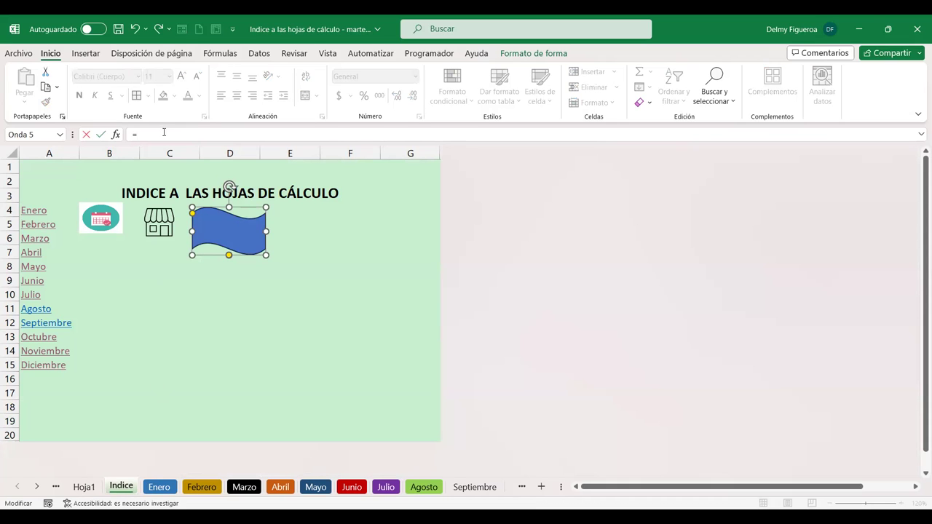
left_click(160, 486)
left_click(125, 405)
key("Return")
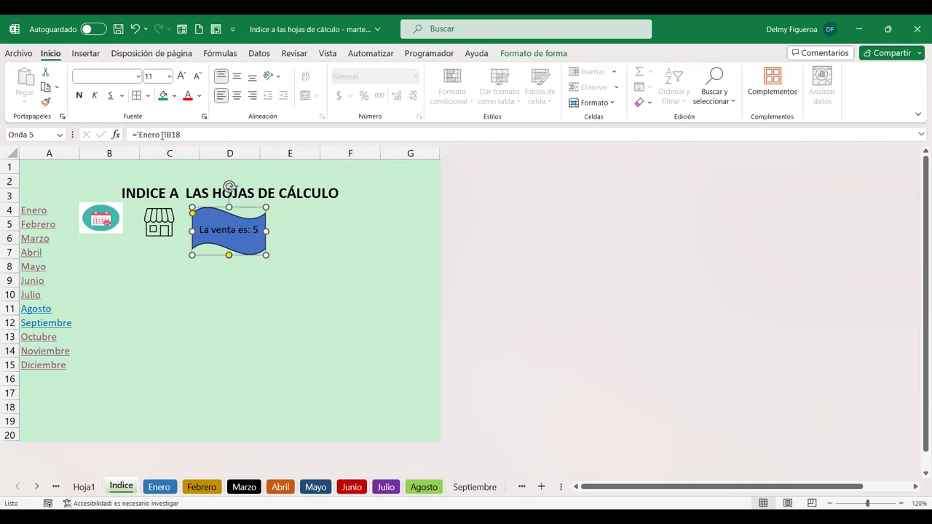
left_click(166, 494)
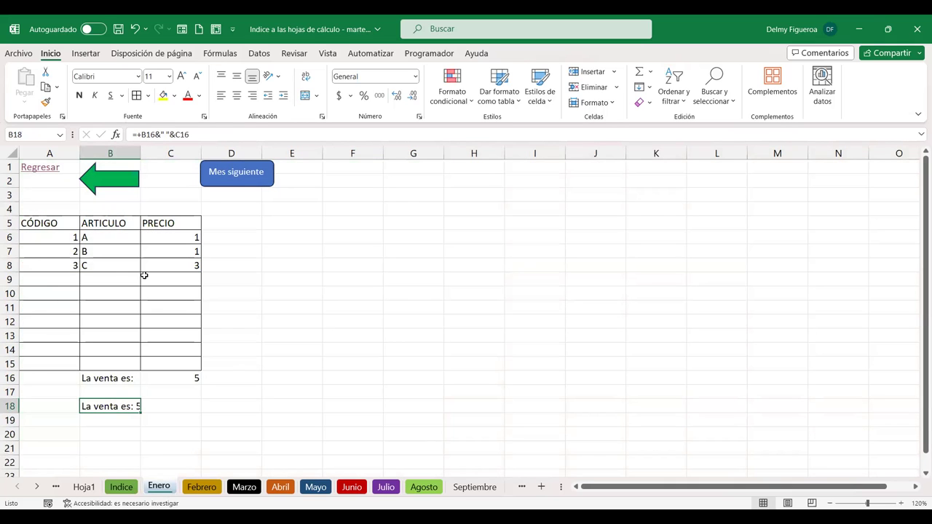
left_click(188, 277)
Enter price 7 in C9 and widen the Indice wave shape to fit the total
type("7")
key("Return")
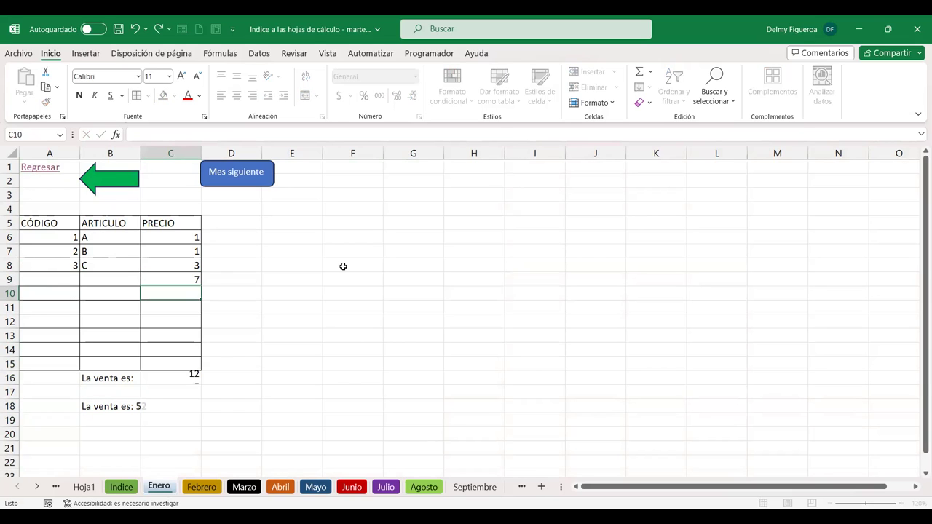
left_click(121, 486)
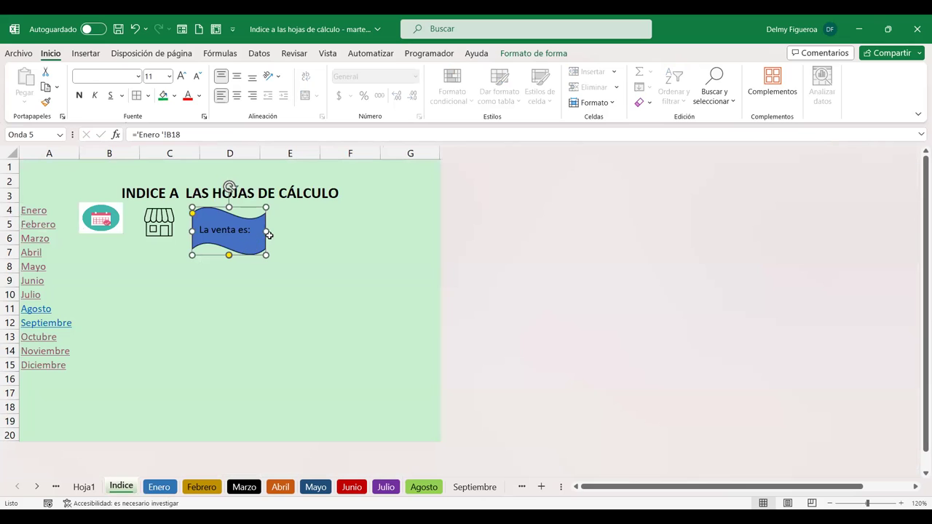
left_click_drag(266, 231, 281, 231)
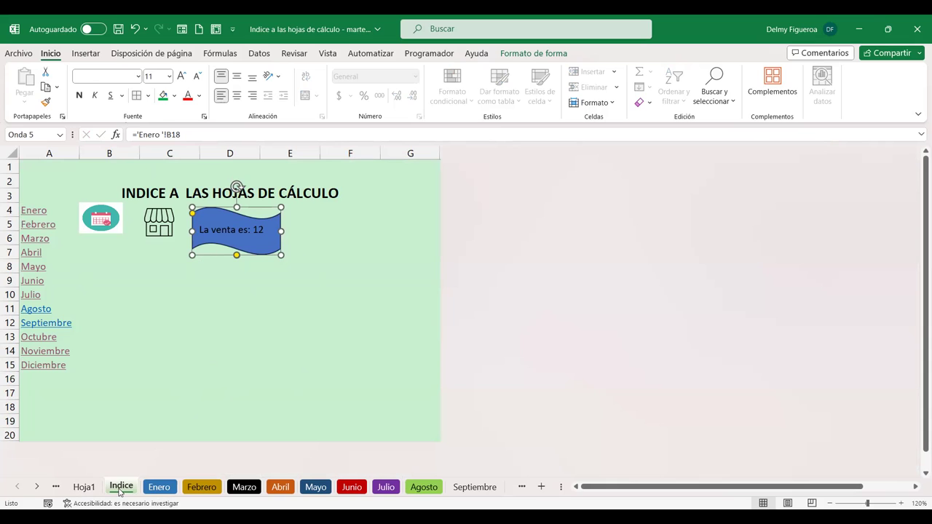
Enter prices 14, 20 and 56 in C10:C12, confirming the wave shape reads 'La venta es: 102'
left_click(160, 487)
type("14")
key("Return")
type("20")
key("Return")
type("56")
key("Return")
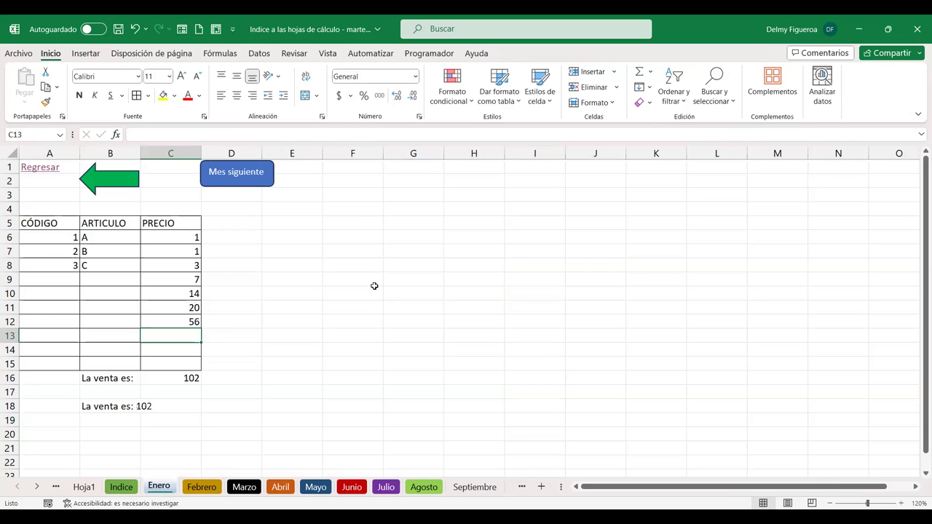
left_click(121, 487)
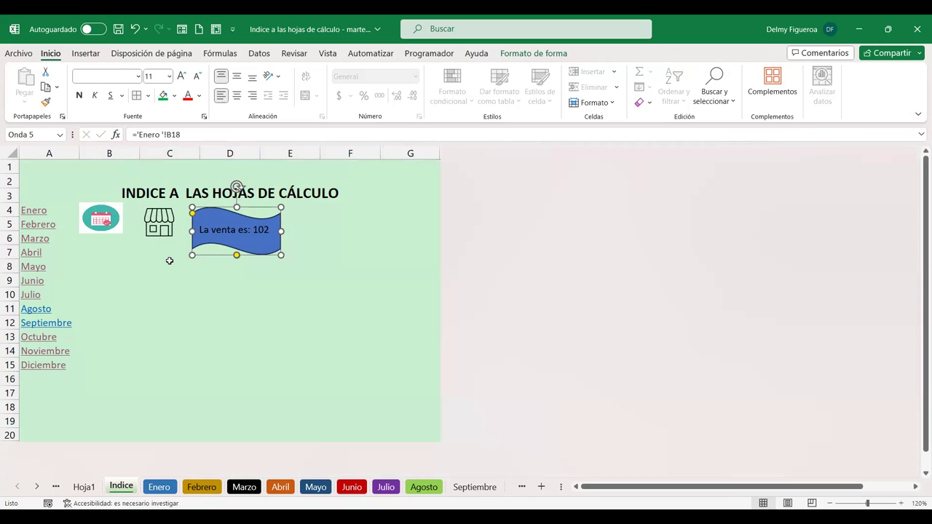
left_click(318, 214)
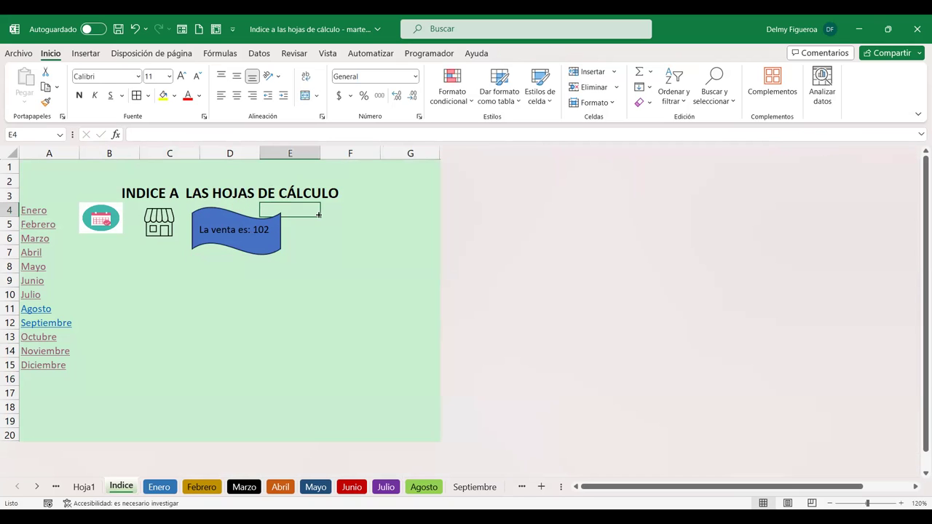
left_click(112, 253)
left_click(86, 54)
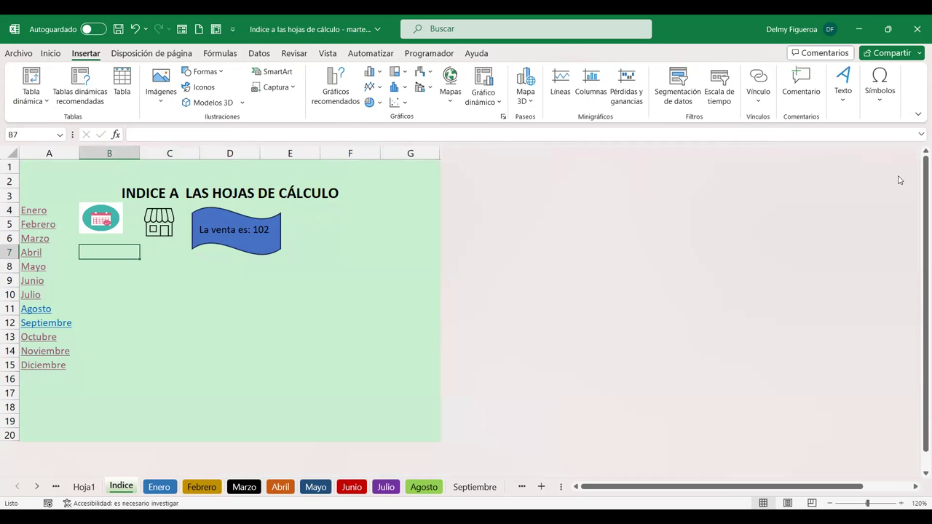
Via Objeto > Crear de un archivo, pick 'Validacion de datos - copia (2)' from SEMANA 3 > Lunes 9
left_click(845, 104)
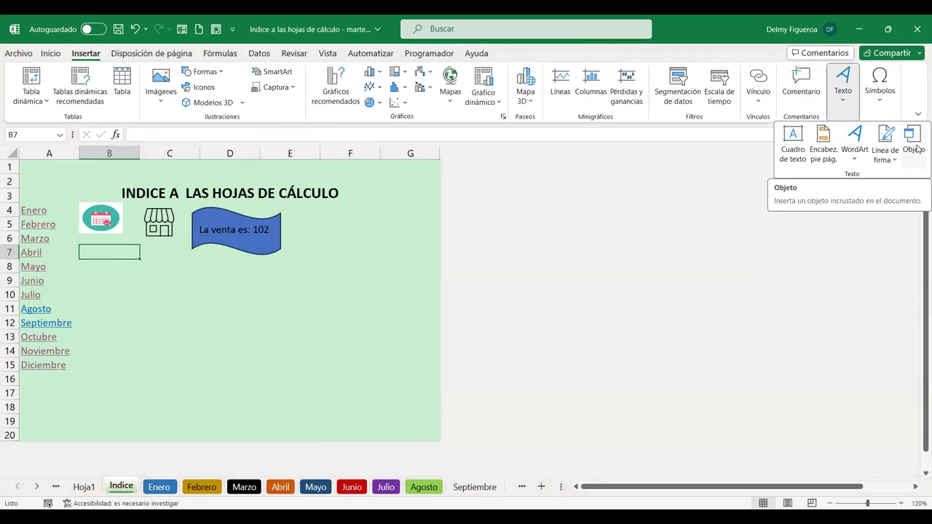
left_click(915, 147)
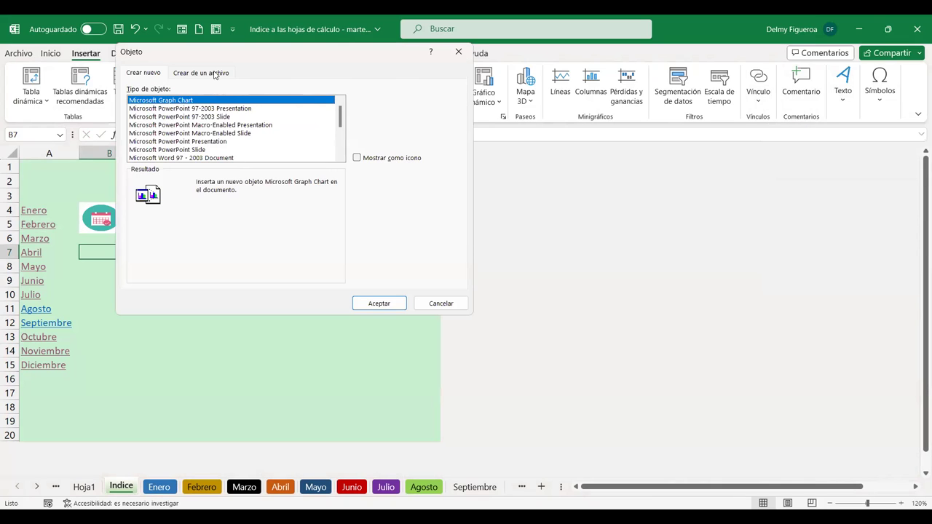
left_click(215, 75)
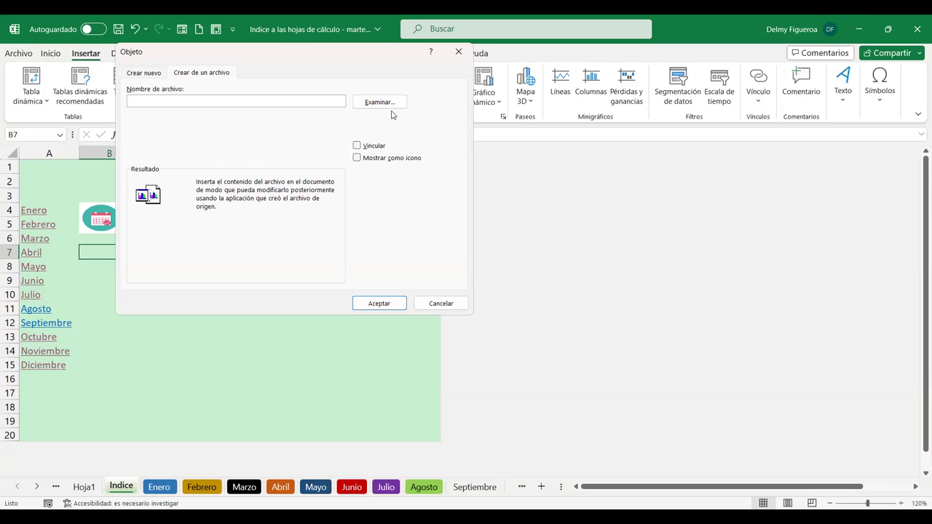
left_click(391, 103)
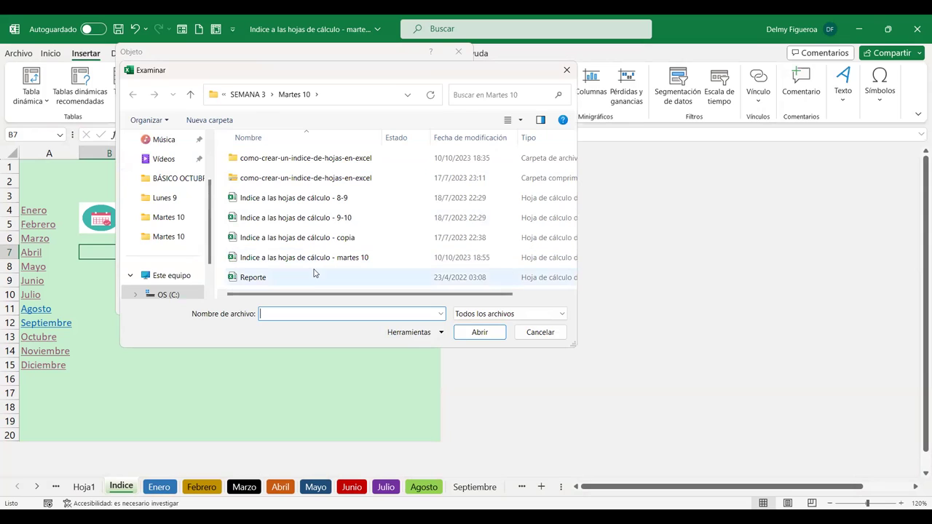
left_click(247, 95)
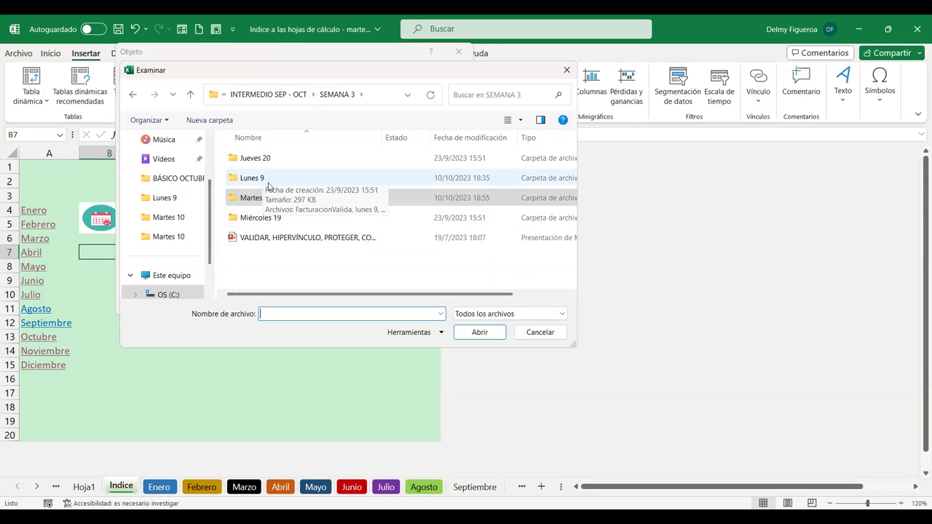
left_click(266, 181)
double_click(266, 182)
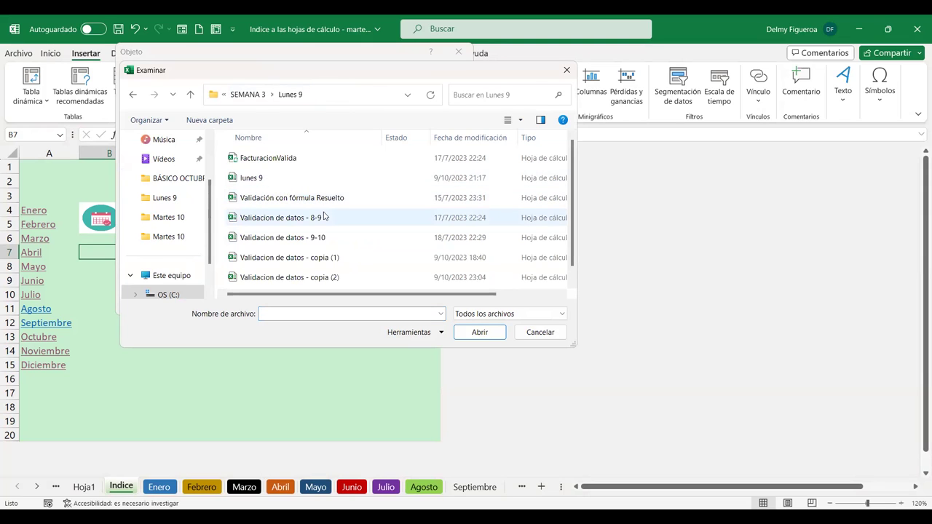
left_click(324, 280)
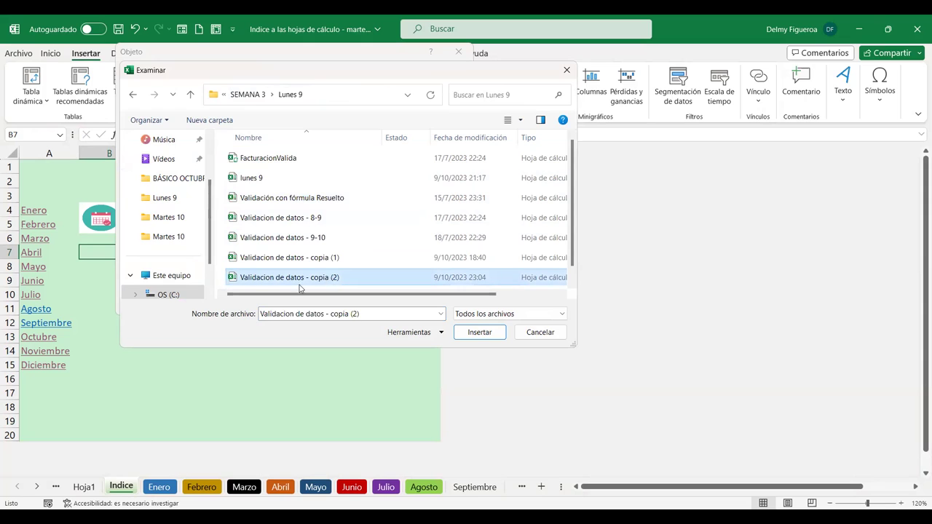
left_click(477, 334)
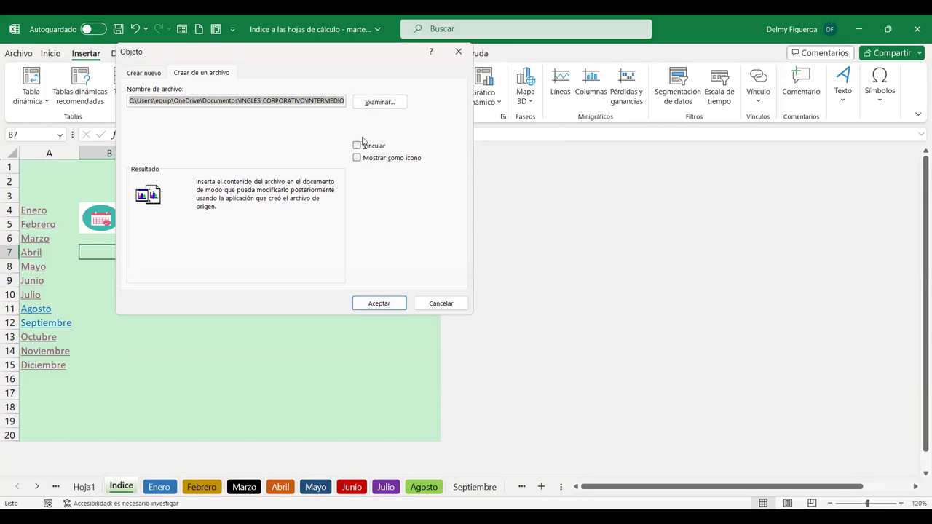
Insert the workbook with Vincular and Mostrar como icono checked, enabling link updates
left_click(357, 146)
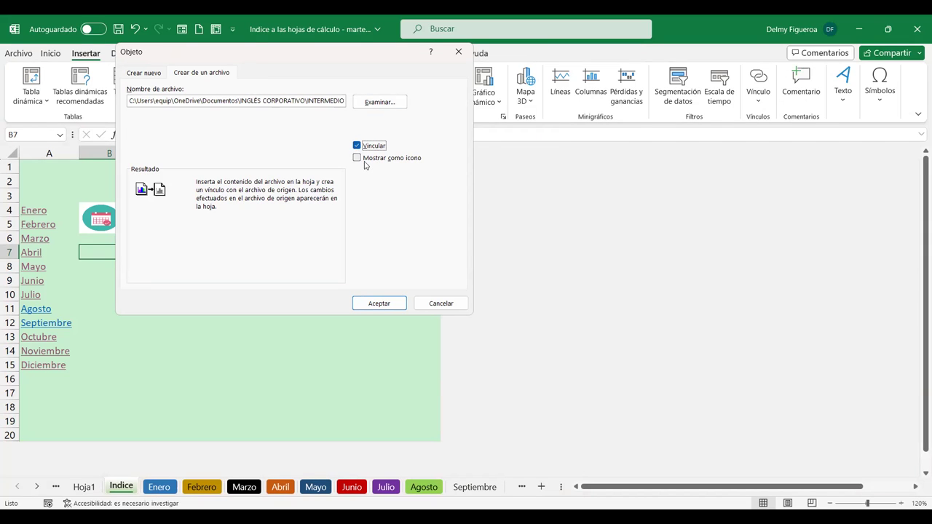
left_click(356, 158)
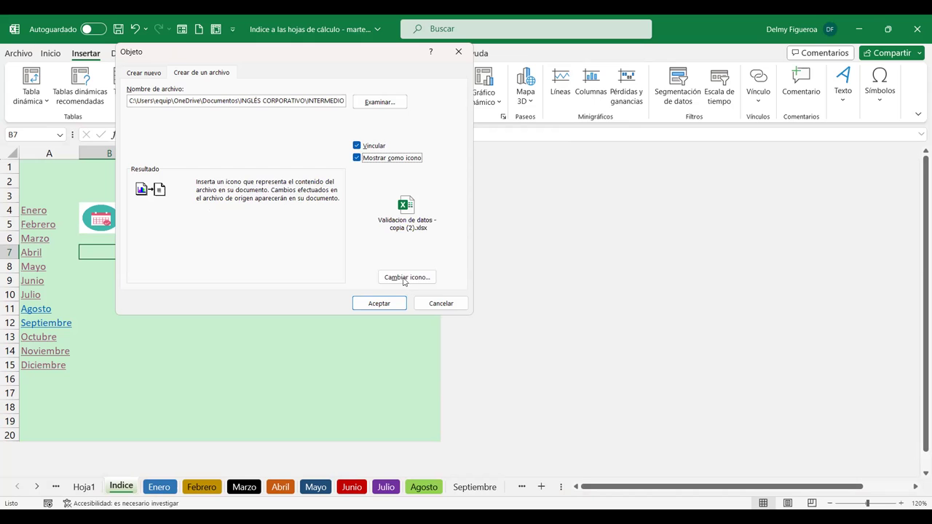
left_click(387, 310)
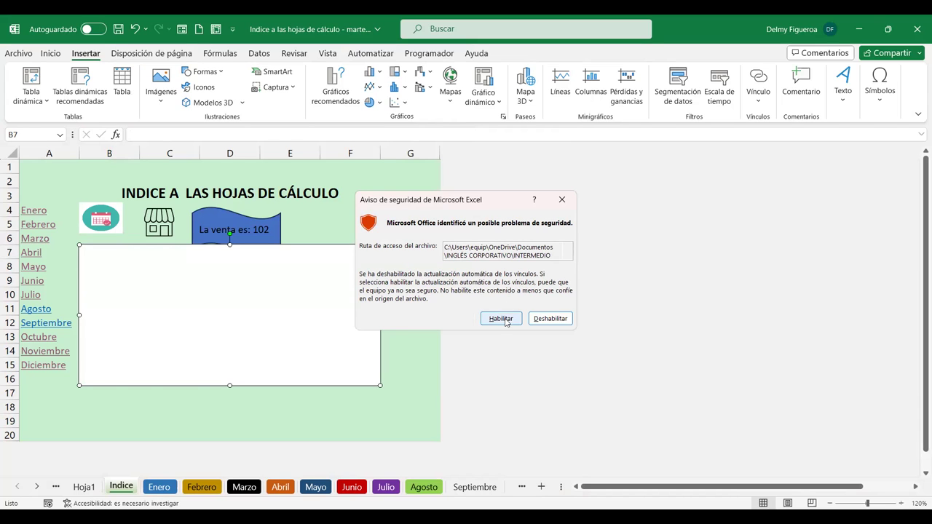
left_click(500, 318)
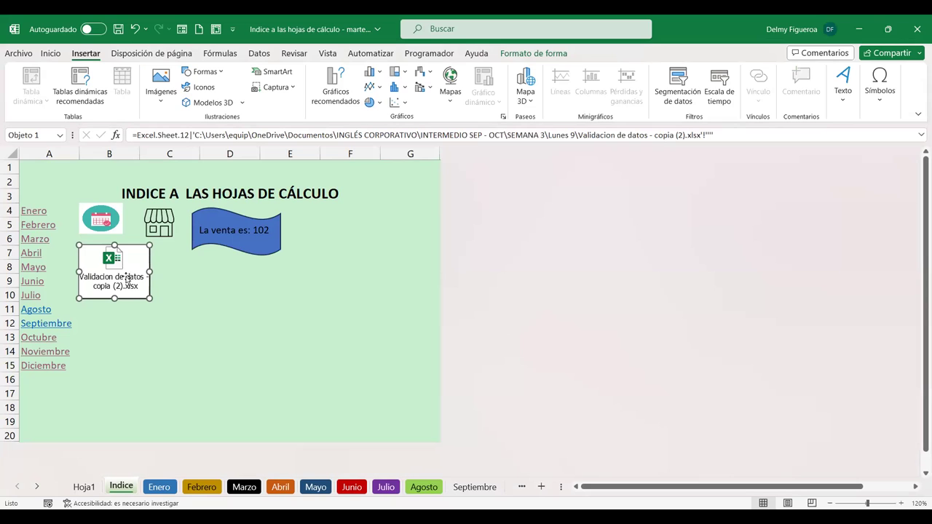
left_click(189, 276)
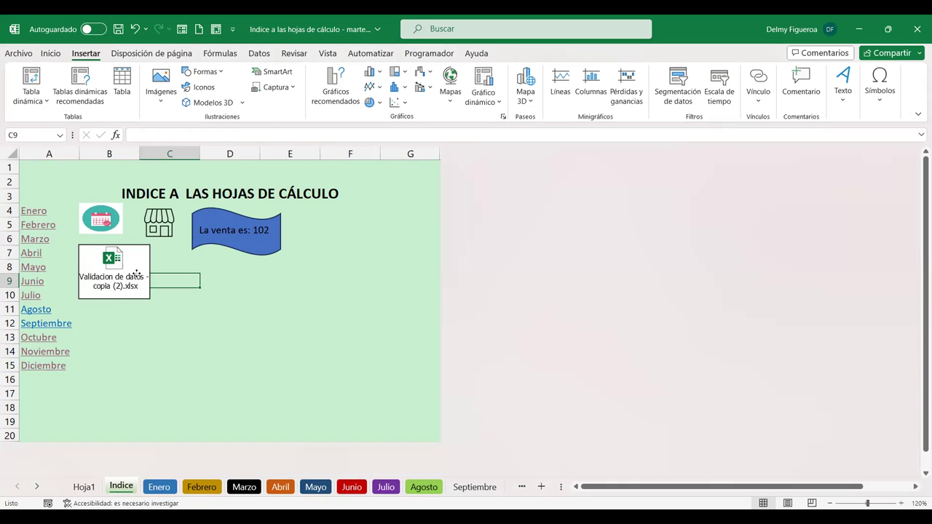
left_click(138, 276)
double_click(139, 276)
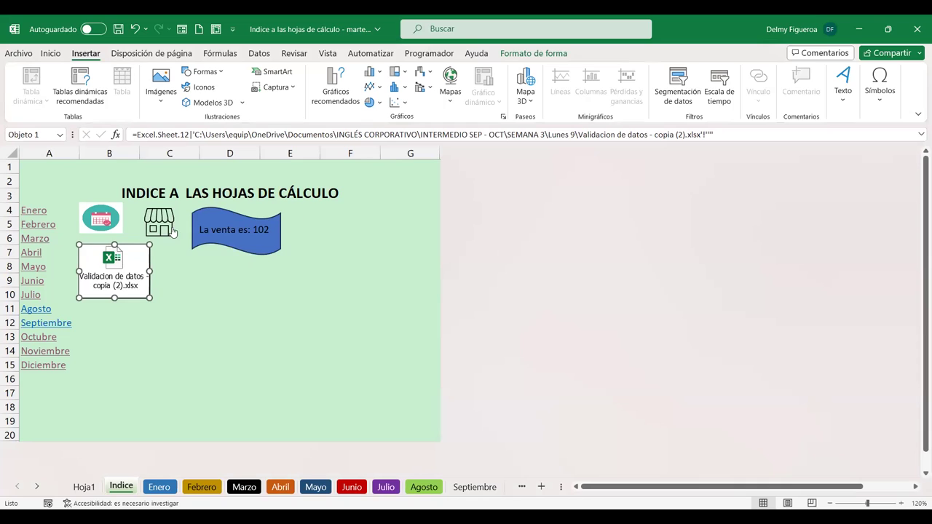
left_click(175, 311)
left_click(203, 280)
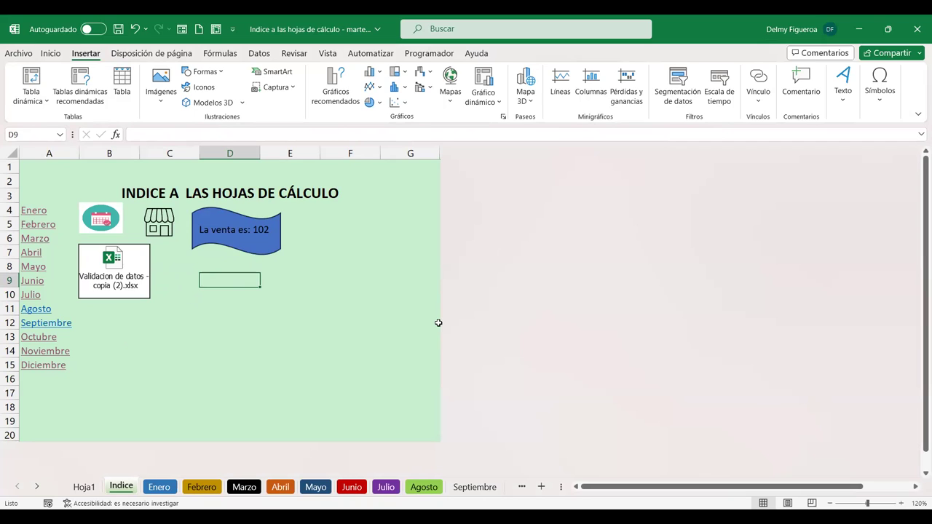
type("Minis")
key("BackSpace")
key("BackSpace")
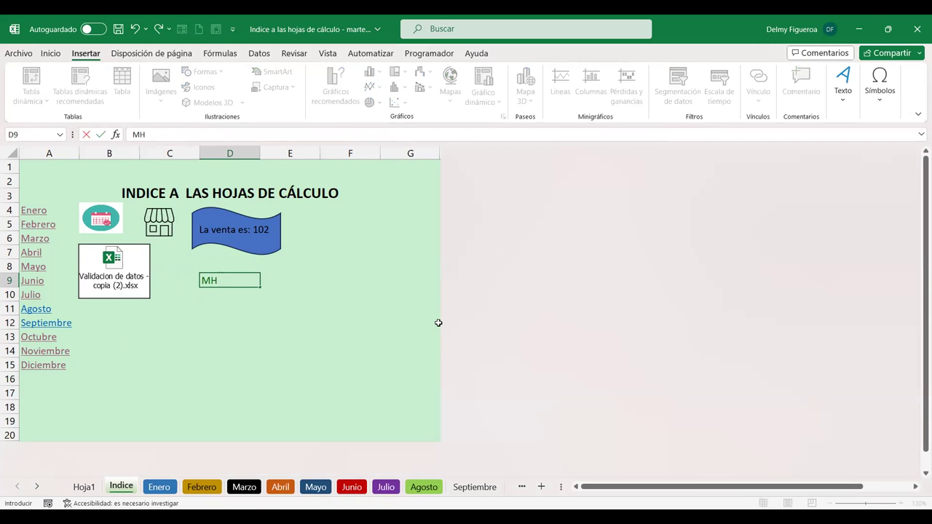
key("Return")
key("Up")
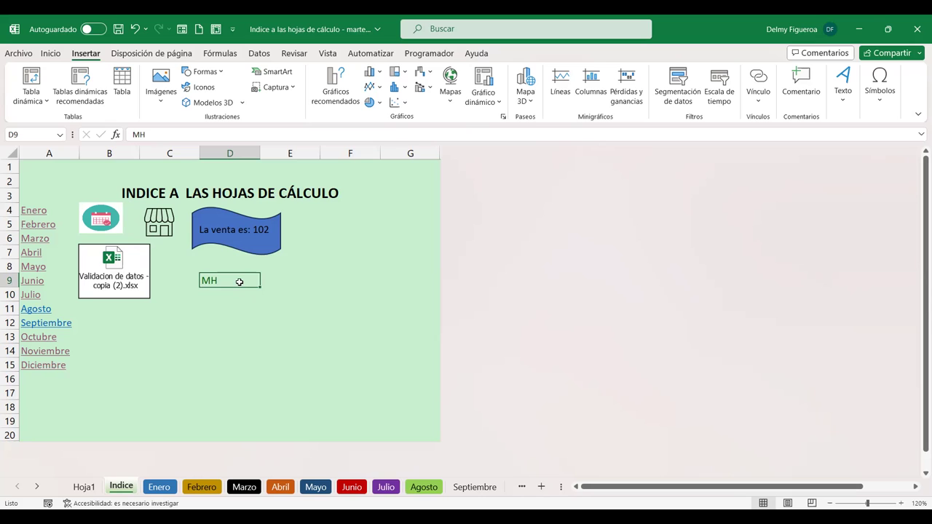
key("shift+F10")
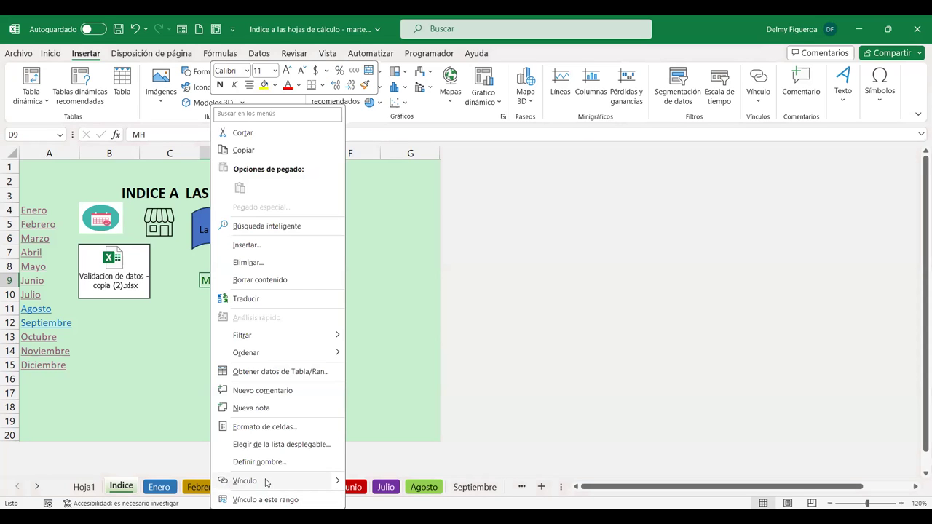
left_click(266, 481)
left_click(99, 129)
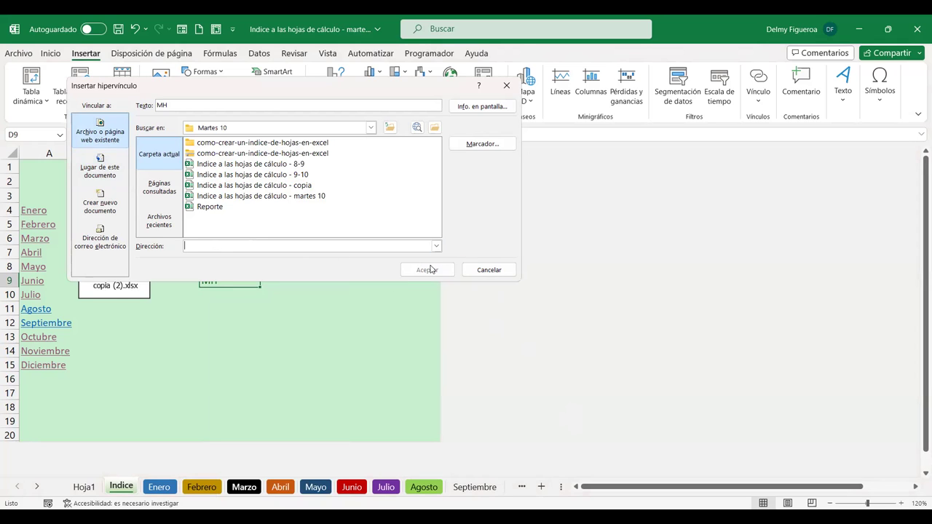
type("www")
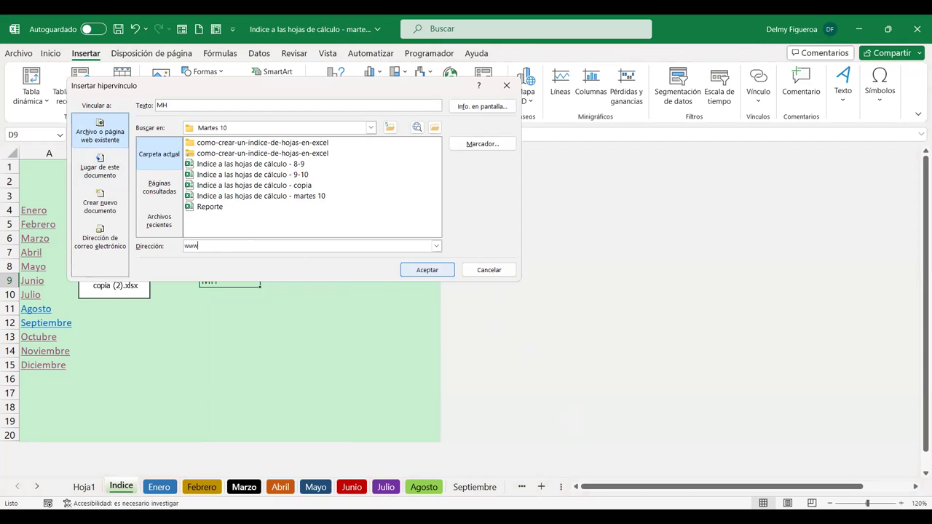
type(".mh.gob.sv")
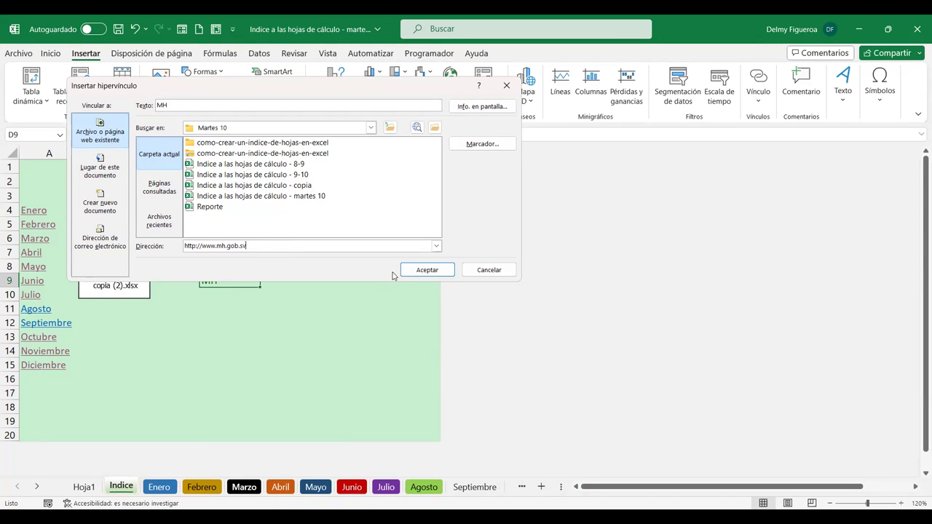
left_click(420, 273)
Test the MH link by following it, then return to the spreadsheet
left_click(266, 321)
left_click(210, 284)
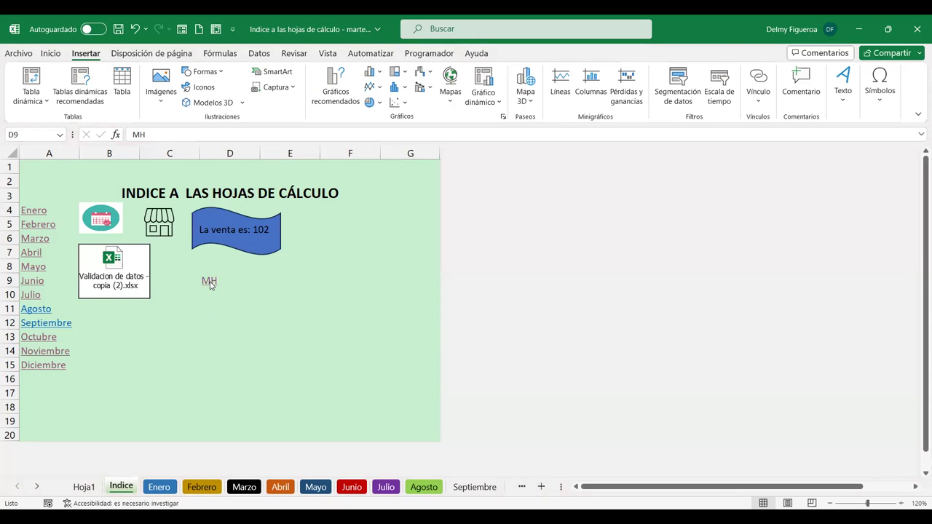
left_click(214, 308)
left_click(219, 279)
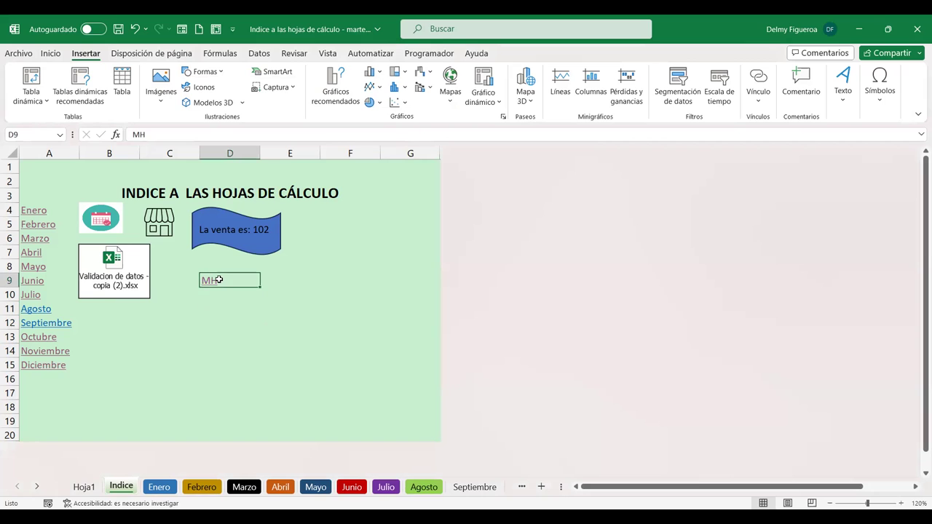
key("shift+F10")
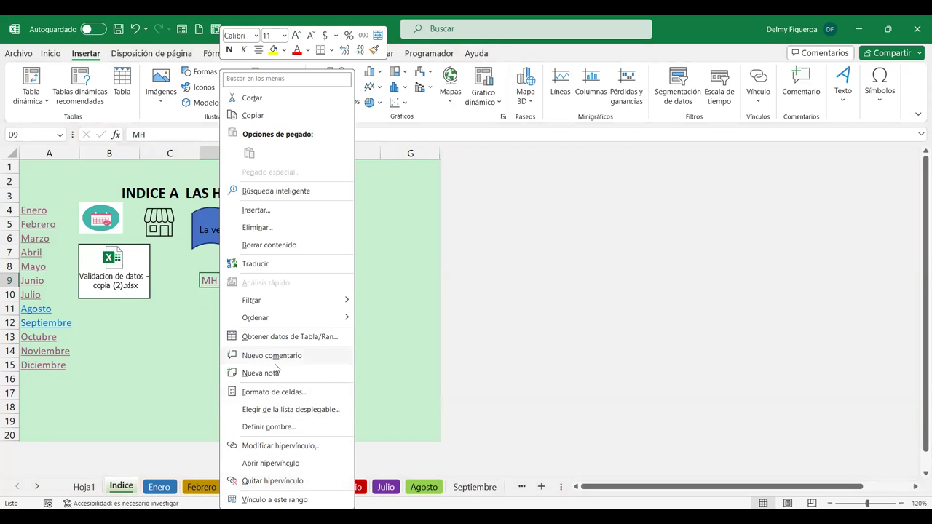
left_click(283, 452)
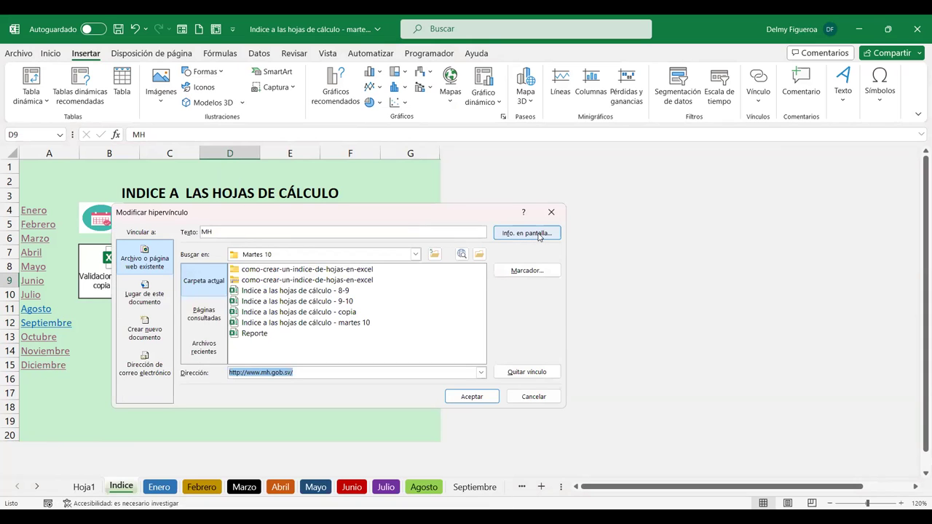
left_click(539, 236)
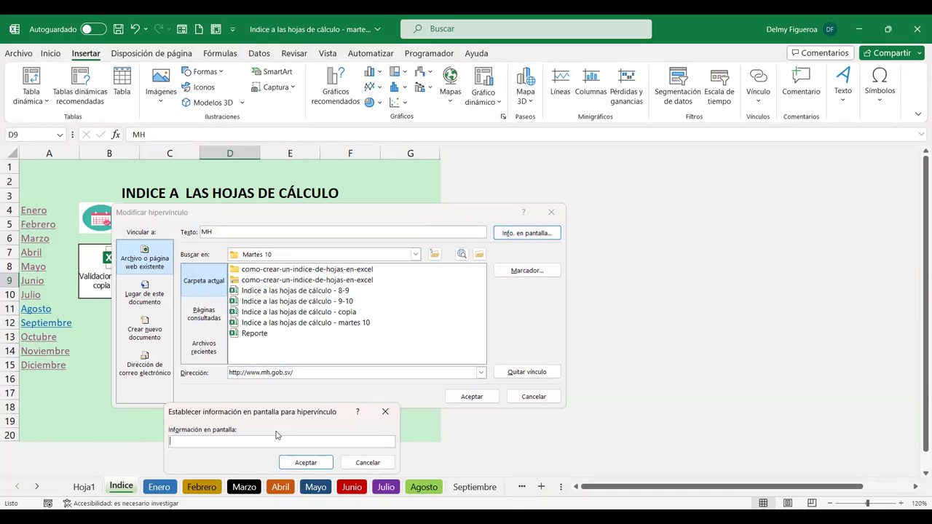
type("(")
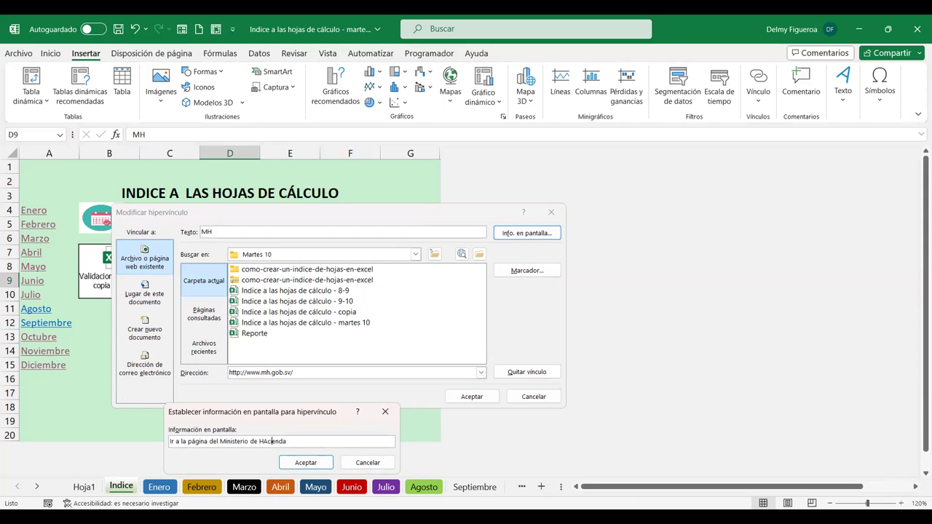
key("BackSpace")
type("a")
left_click(303, 463)
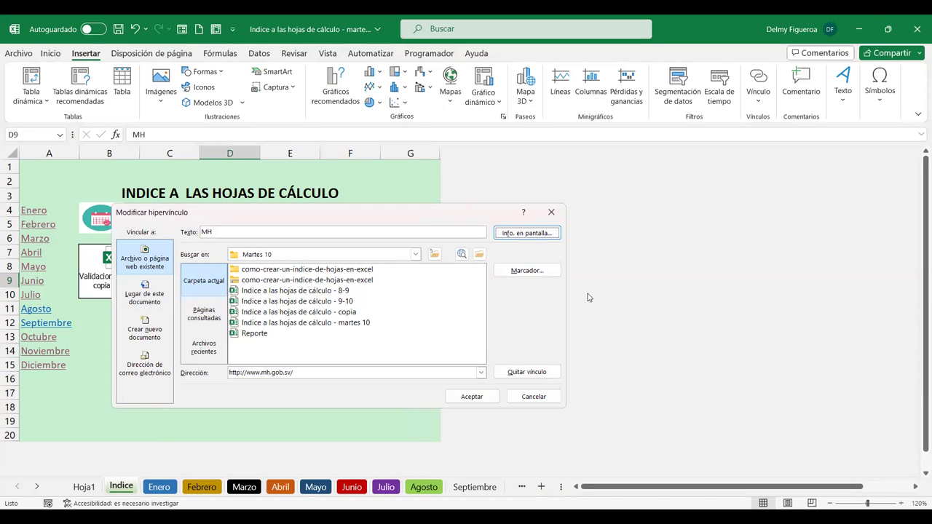
left_click(472, 397)
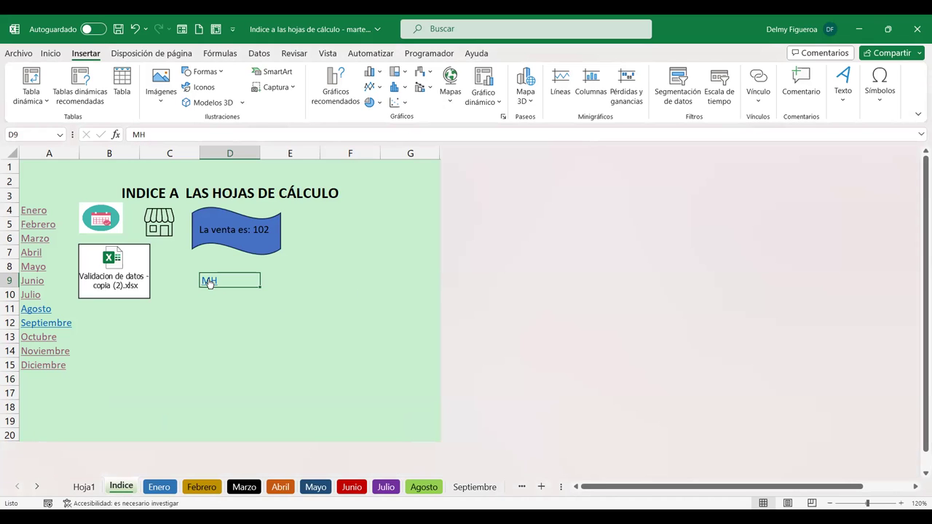
right_click(208, 282)
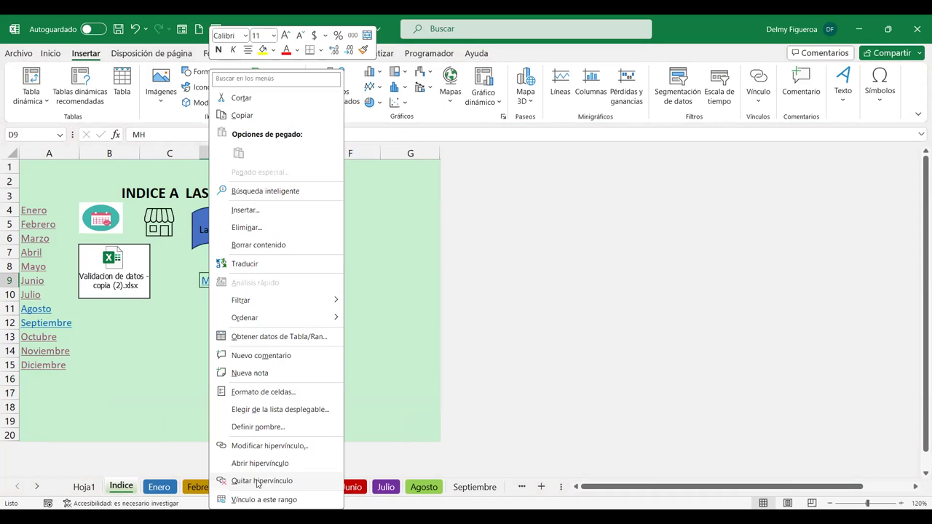
left_click(278, 447)
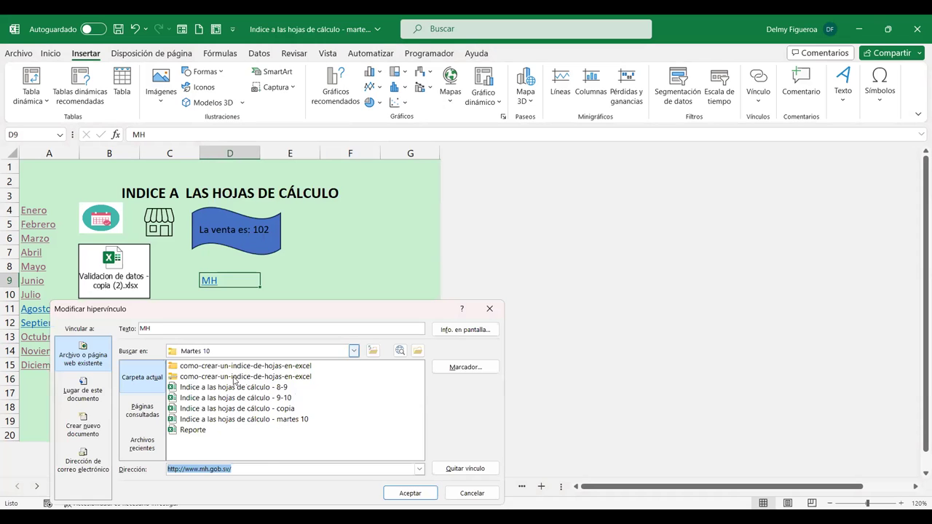
left_click(477, 370)
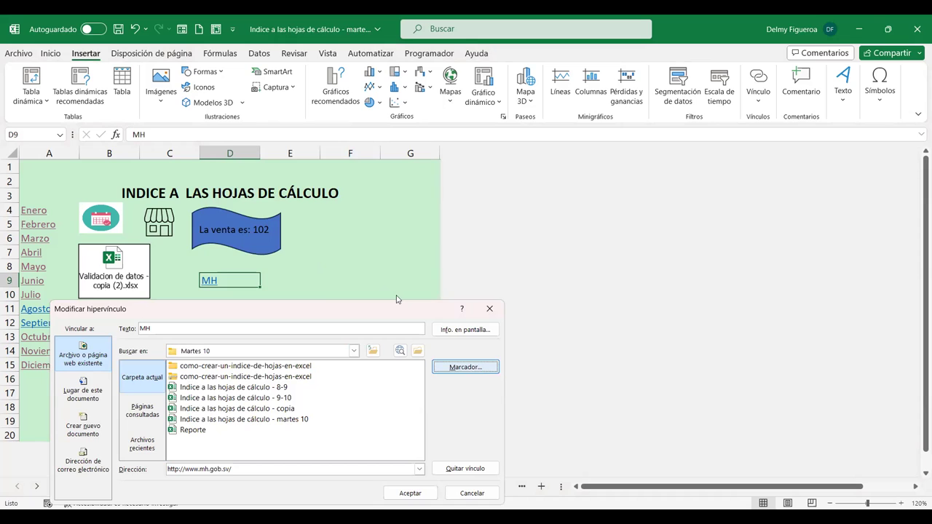
key("Return")
key("Return")
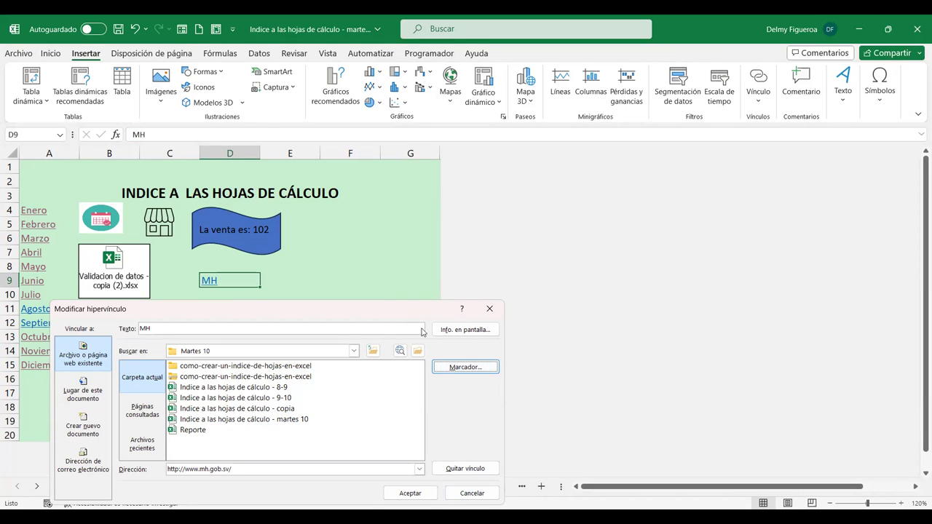
left_click(471, 495)
left_click(348, 237)
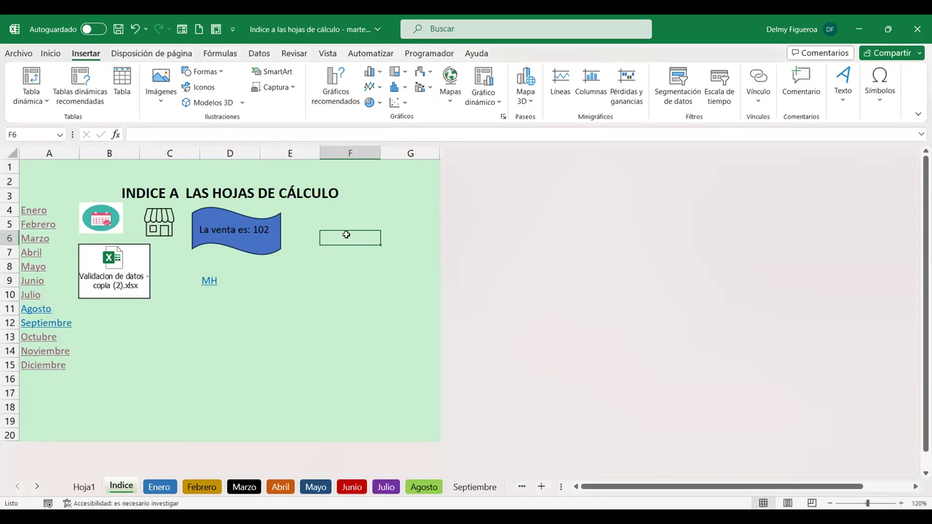
Link D10 to cell A1 of the Noviembre sheet, then test the jump and return to Indice
left_click(214, 297)
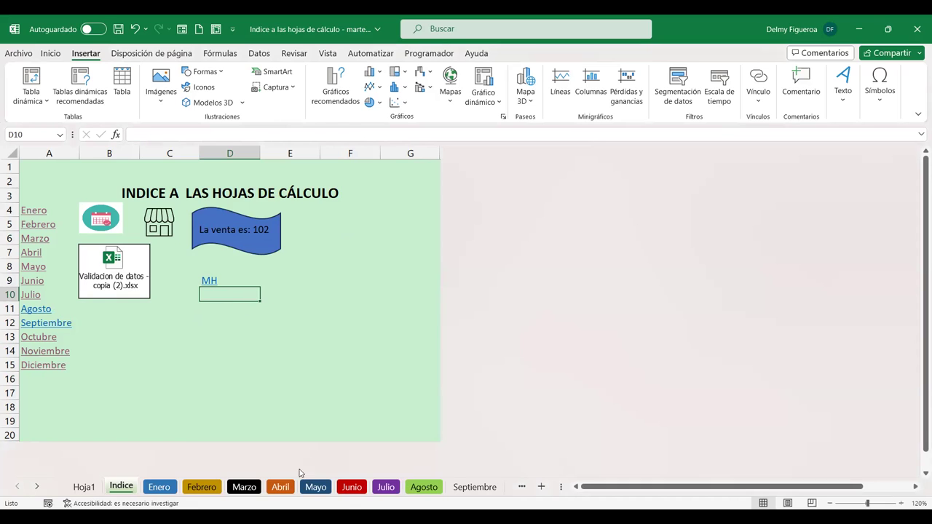
right_click(217, 297)
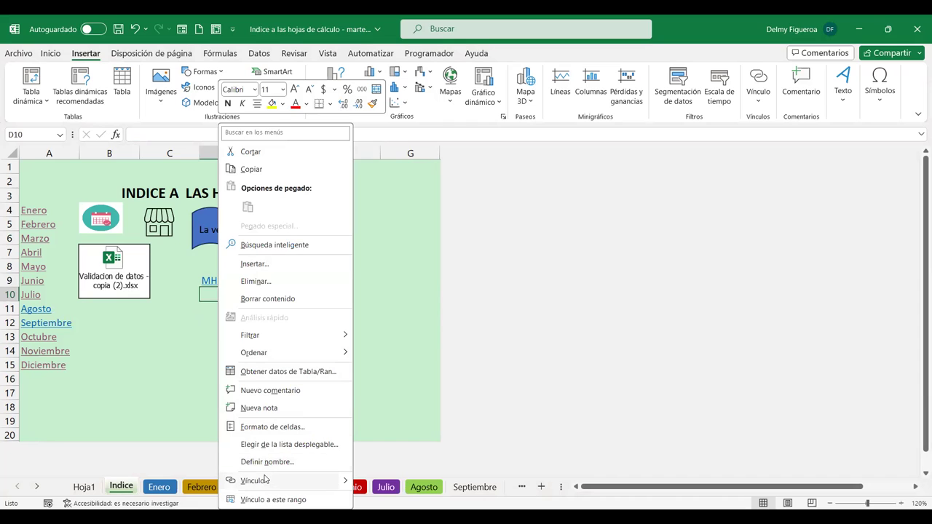
key("ctrl+k")
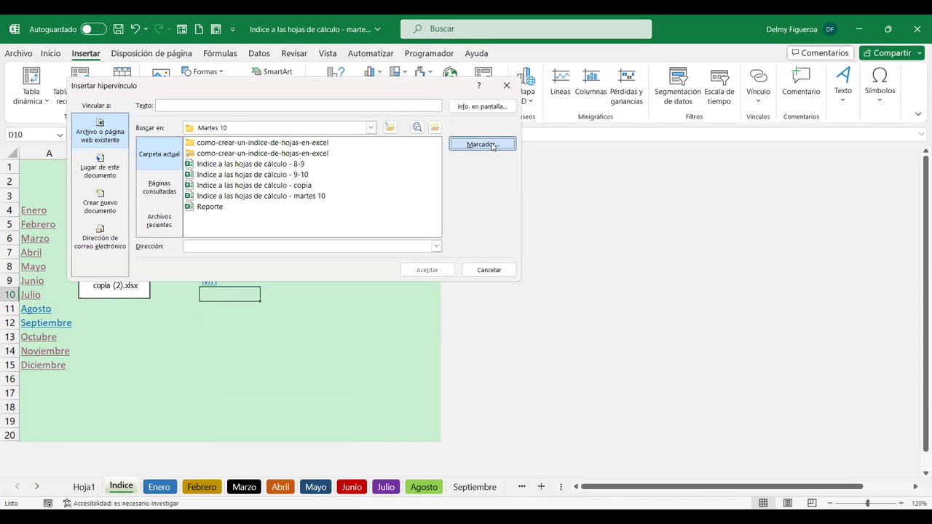
left_click(482, 144)
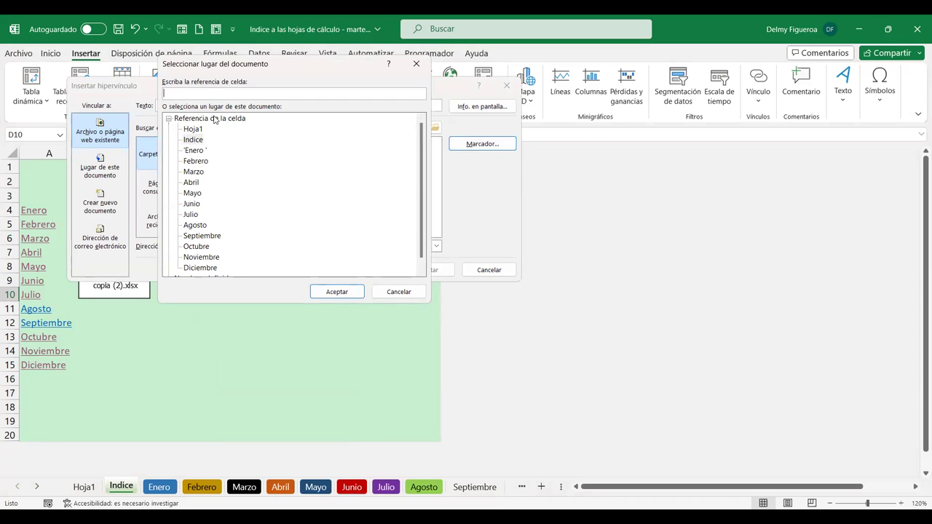
left_click(194, 258)
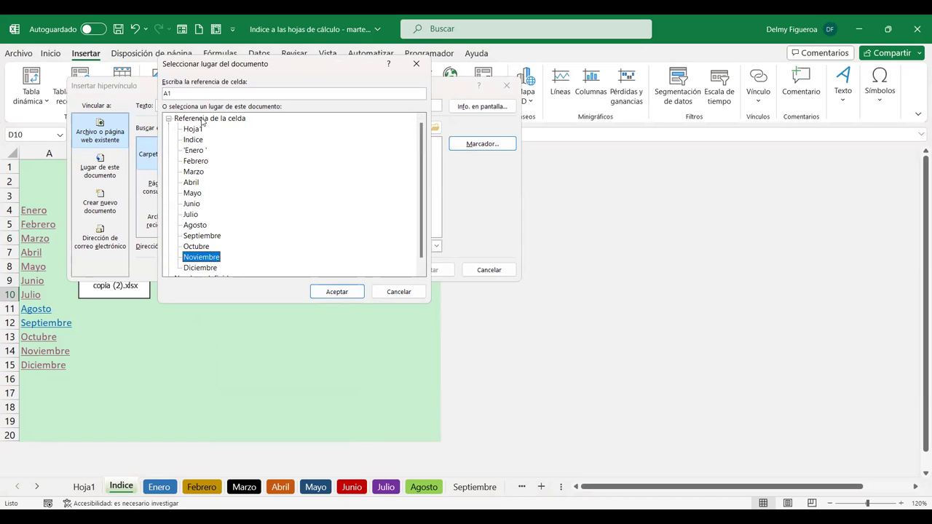
left_click(345, 291)
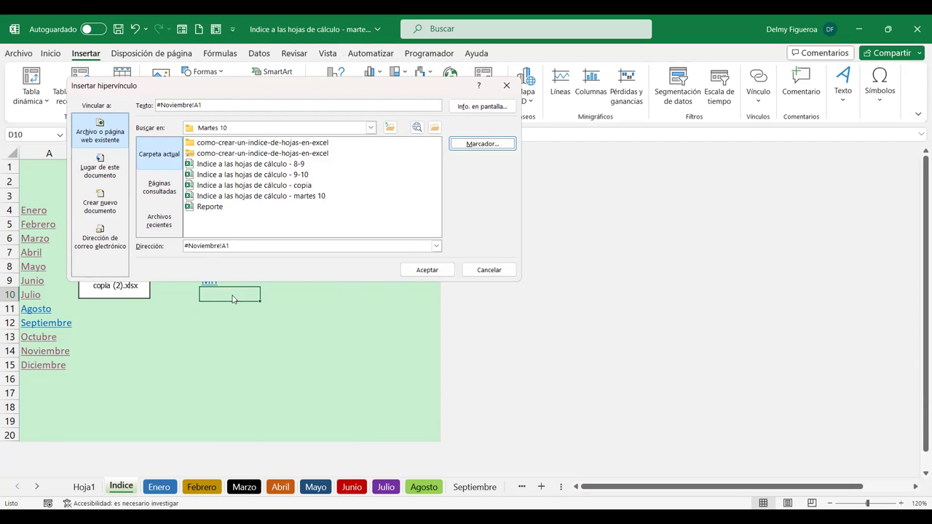
left_click(444, 273)
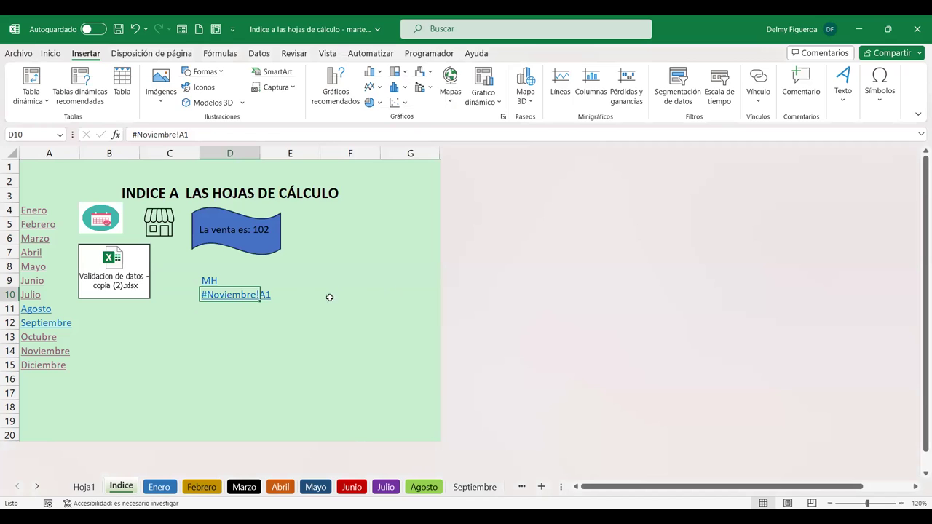
left_click(231, 361)
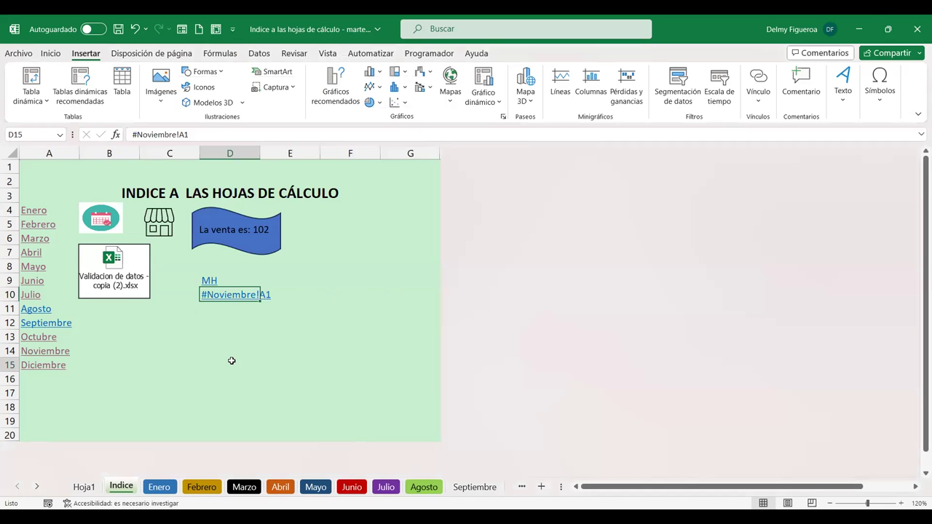
left_click(237, 295)
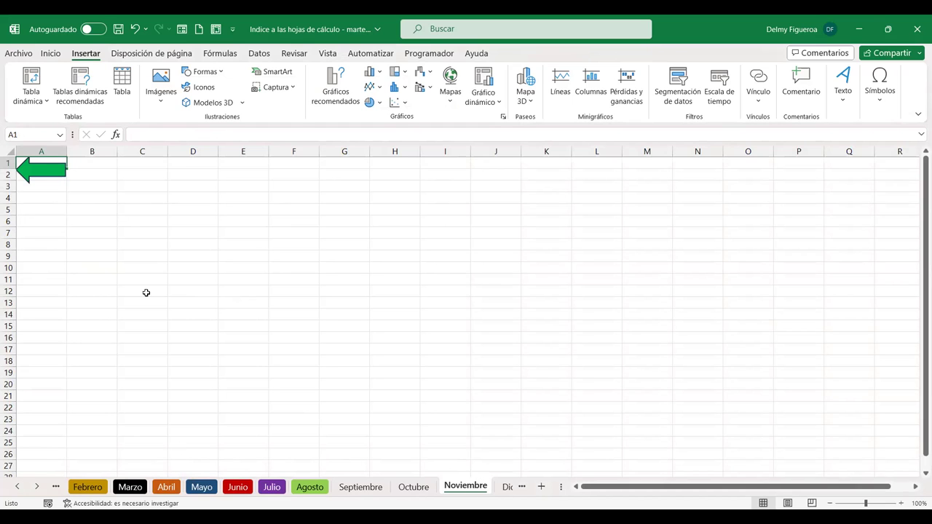
left_click(48, 170)
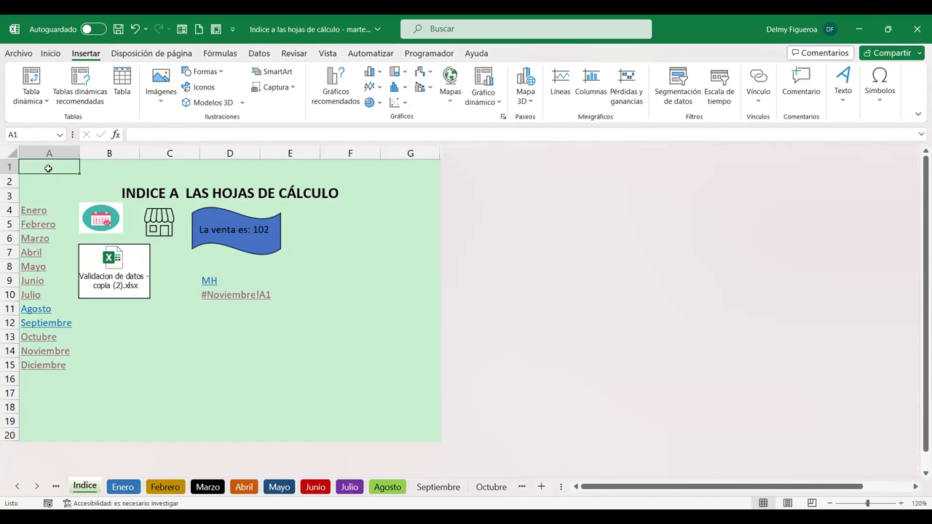
left_click(196, 362)
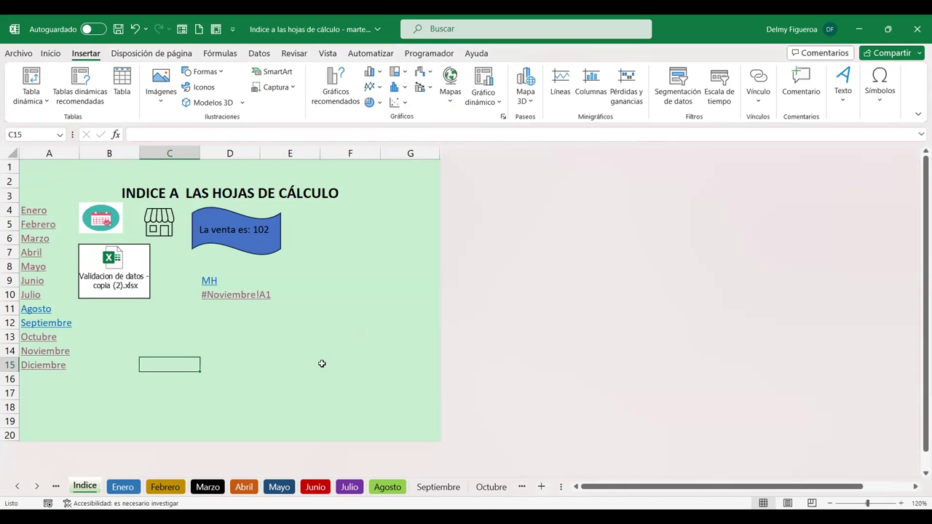
left_click(252, 333)
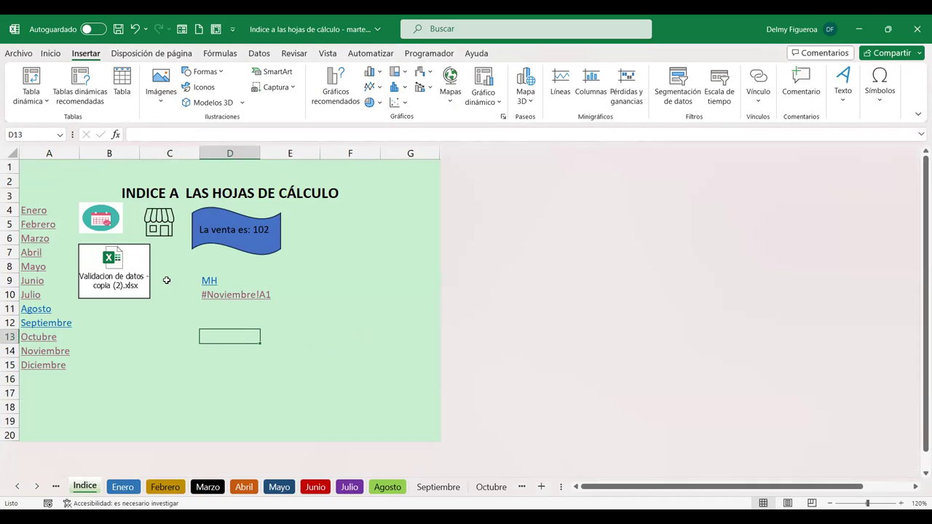
left_click(220, 321)
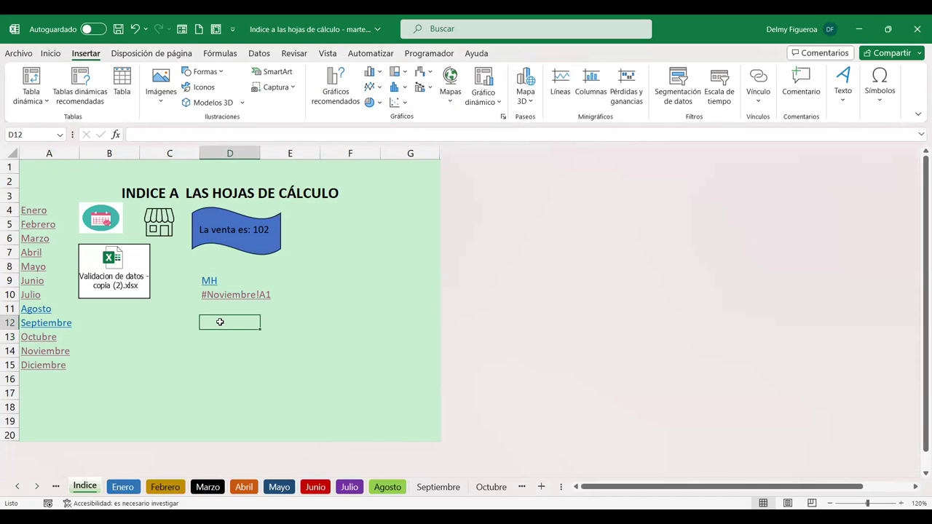
right_click(220, 321)
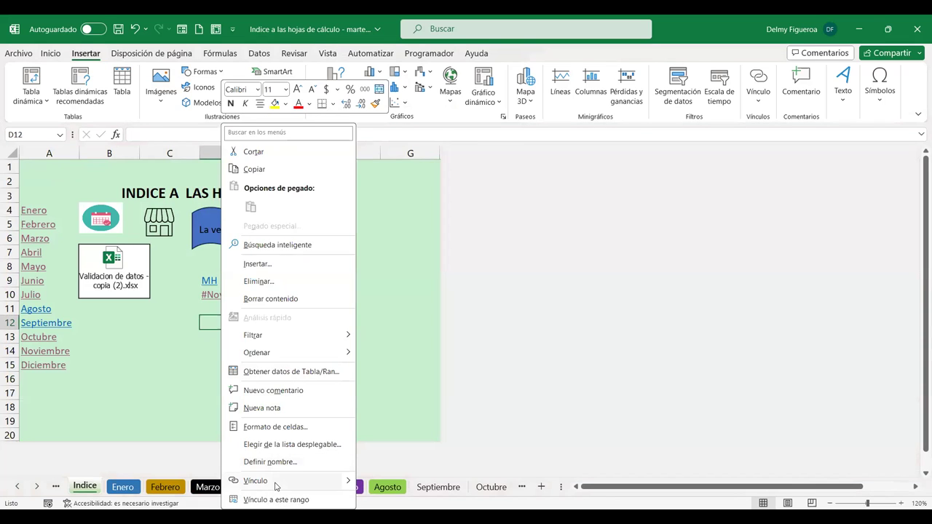
left_click(255, 481)
left_click(100, 202)
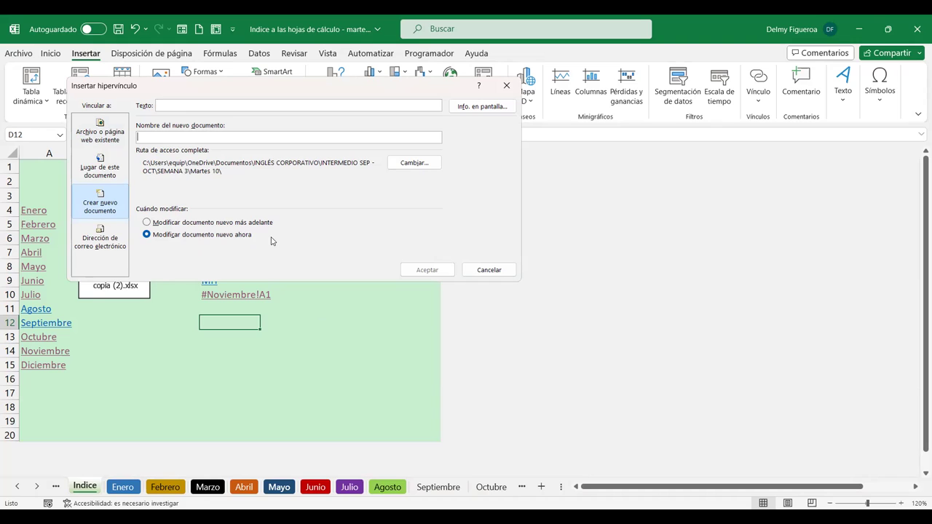
left_click(112, 248)
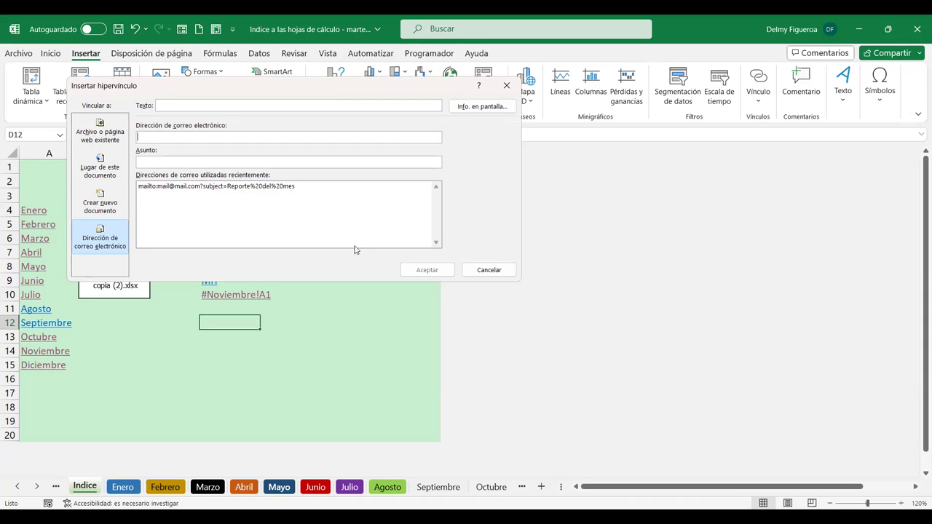
left_click(480, 270)
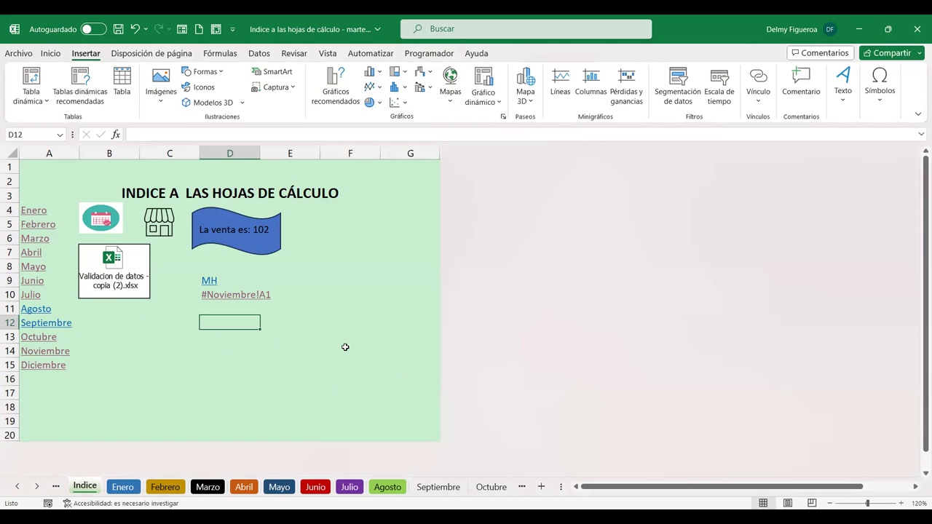
Enter a HIPERVINCULO formula in D12 with the pasted class-file path and name Ir a clase grabada
type("+i")
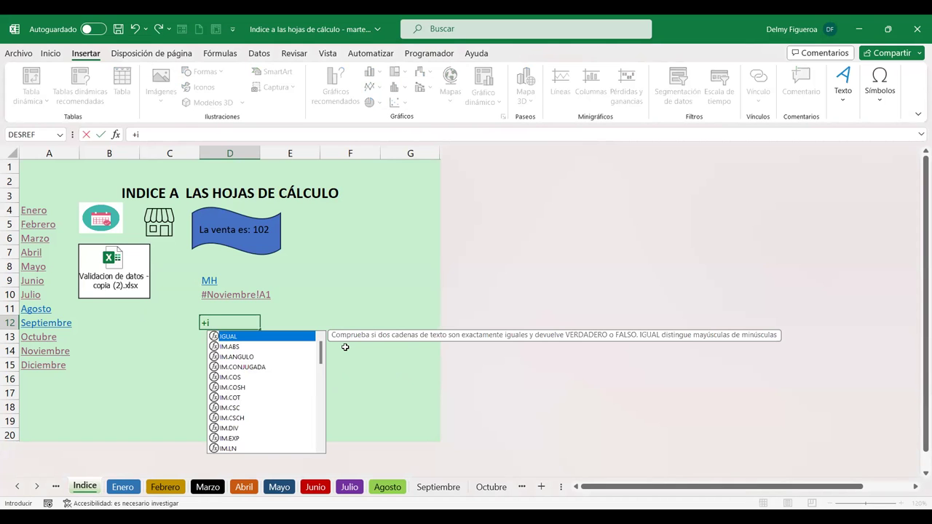
type("h")
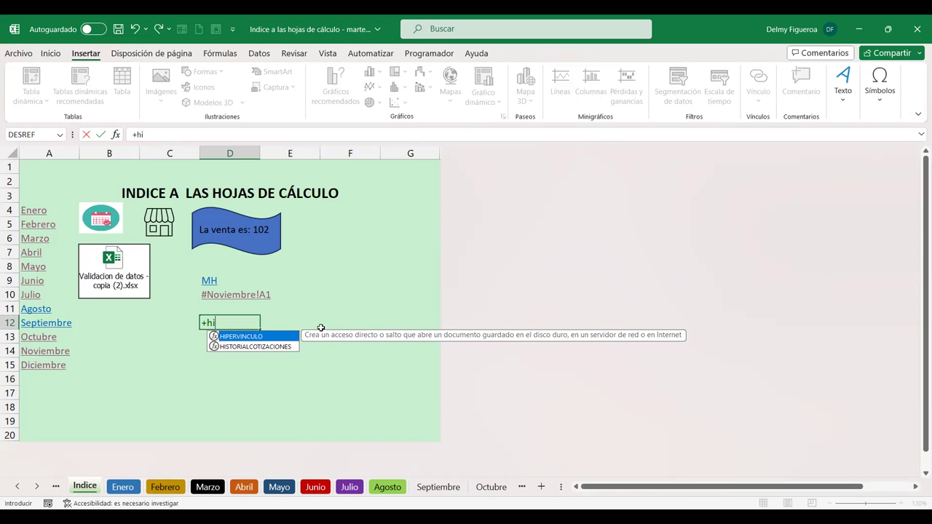
double_click(281, 340)
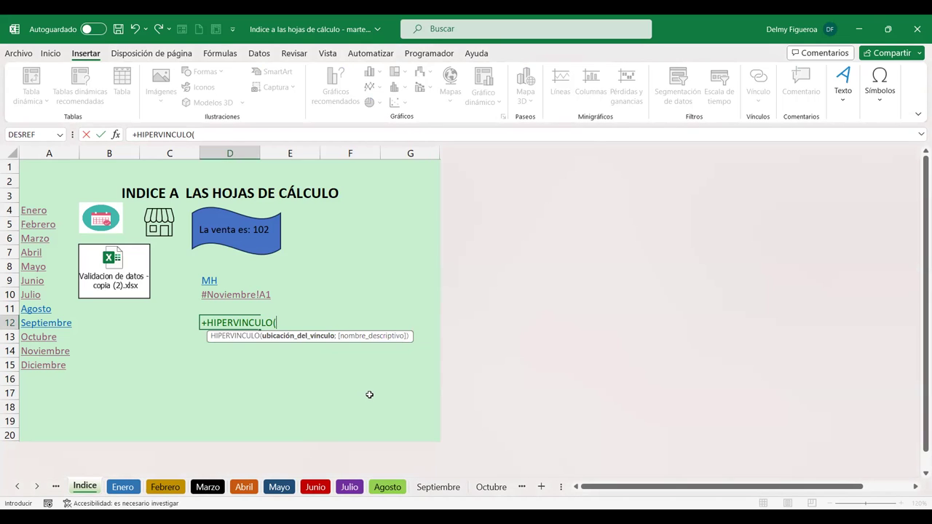
type("C:\\users\\equip\\onedrive\\documentos\\zoom\\2023-10-10 18.59.17 exb-01-7-8-pm-10-2023")
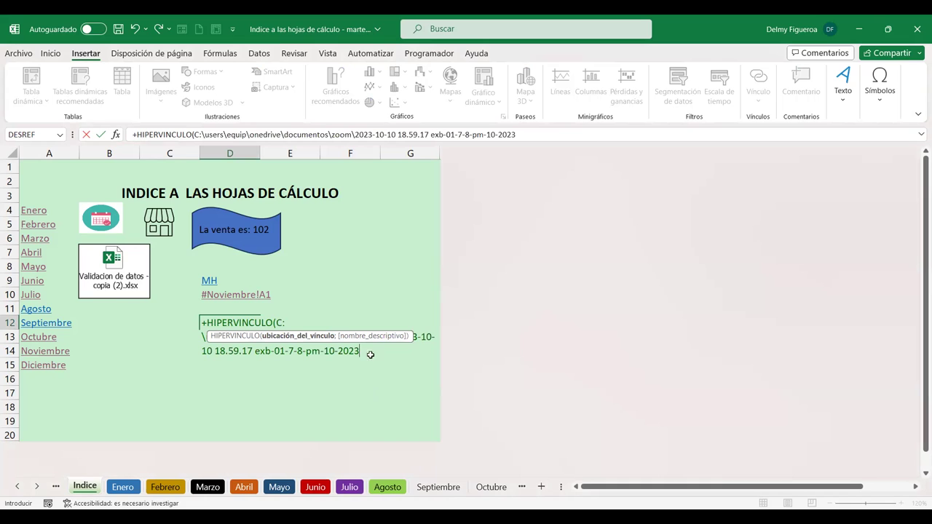
left_click(278, 322)
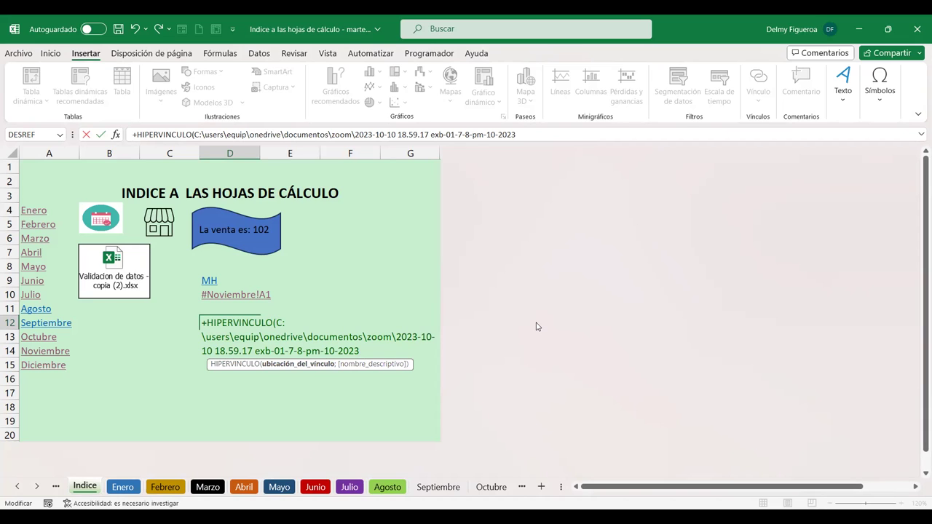
type("\"")
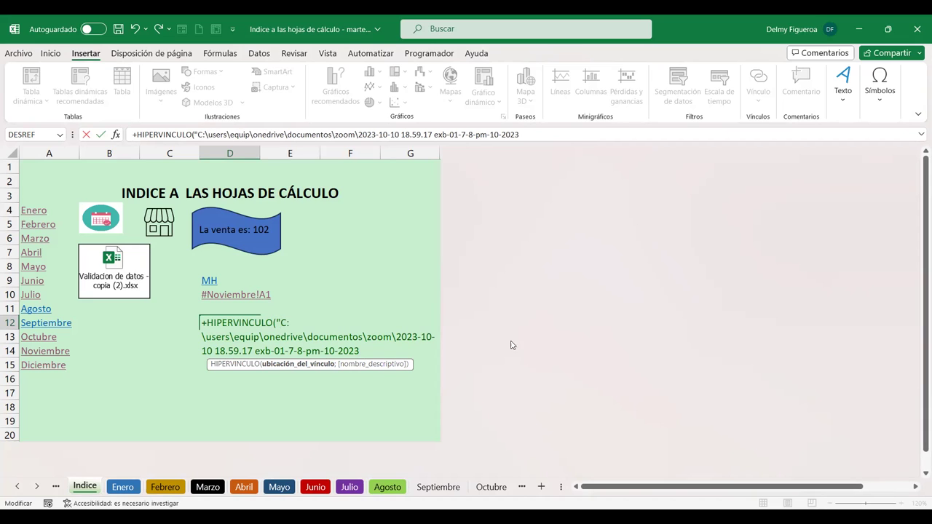
type("\"")
type(";")
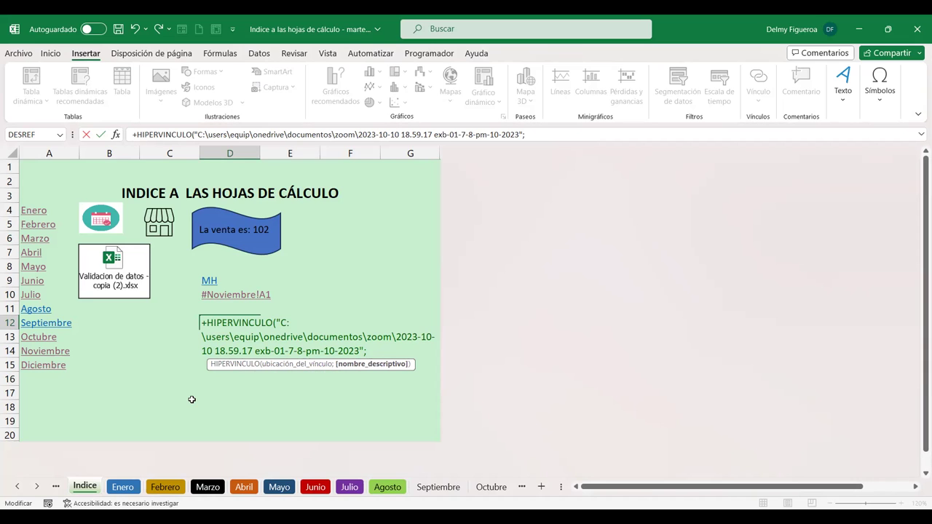
type("Ir")
type(" a clase")
type(" grabada")
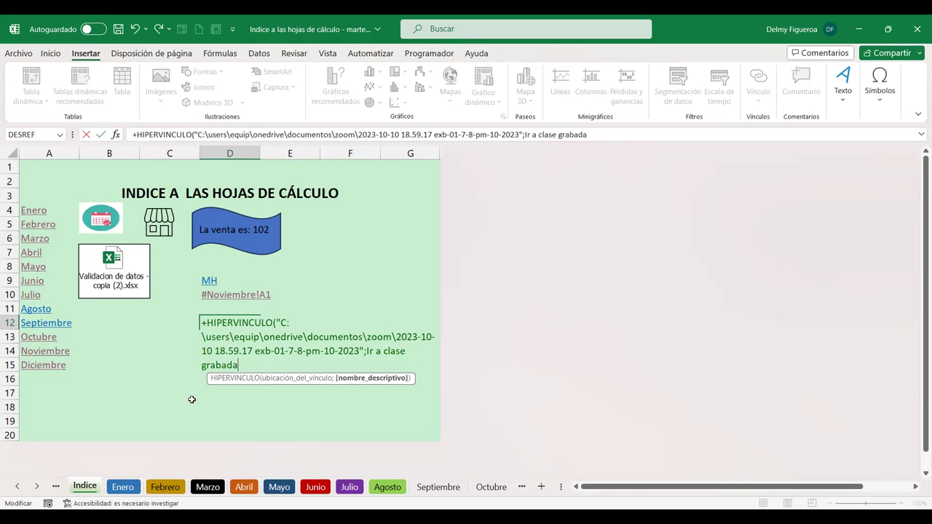
key("Return")
key("Up")
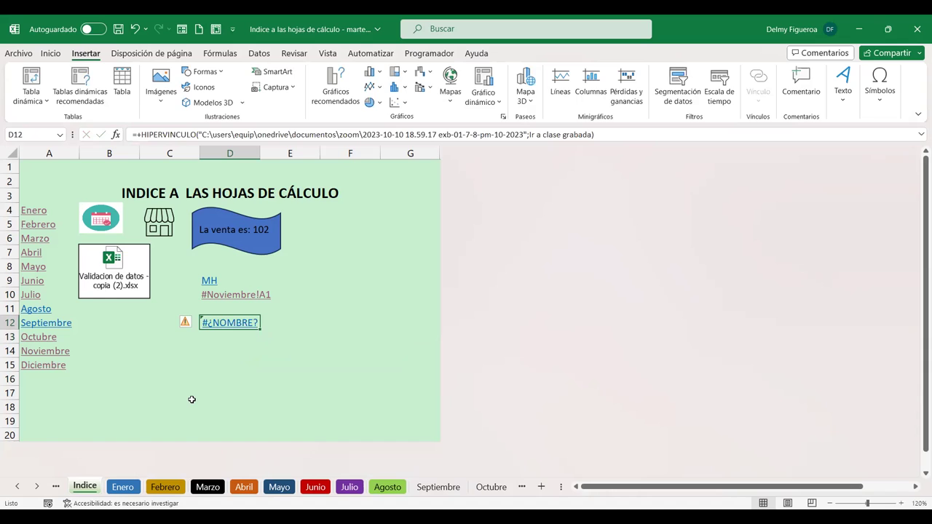
Correct the D12 formula by wrapping Ir a clase grabada in quotes
key("F2")
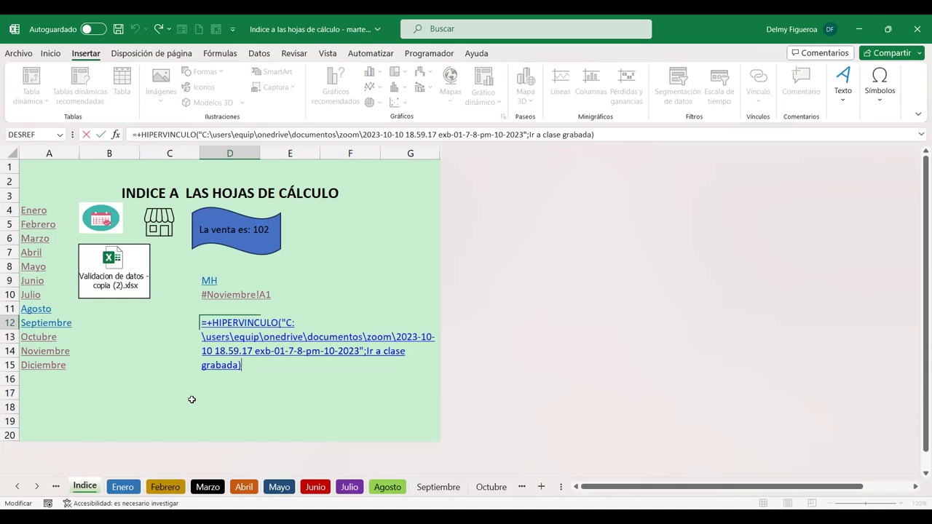
left_click(365, 352)
key("Right")
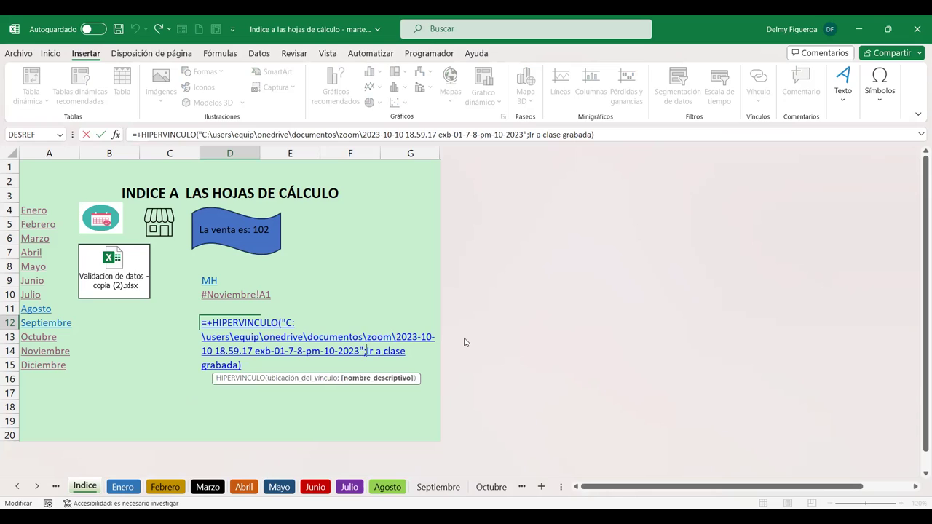
type("\";")
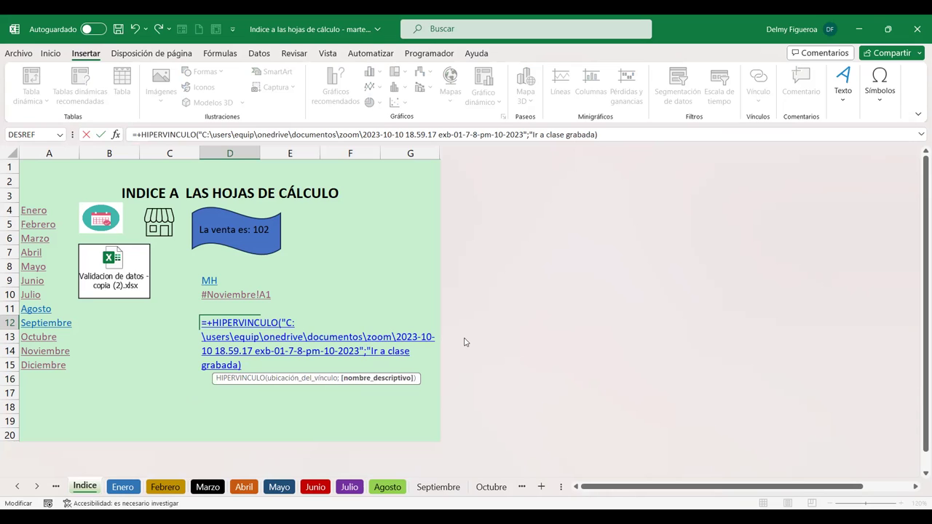
type("\"")
key("Return")
key("Up")
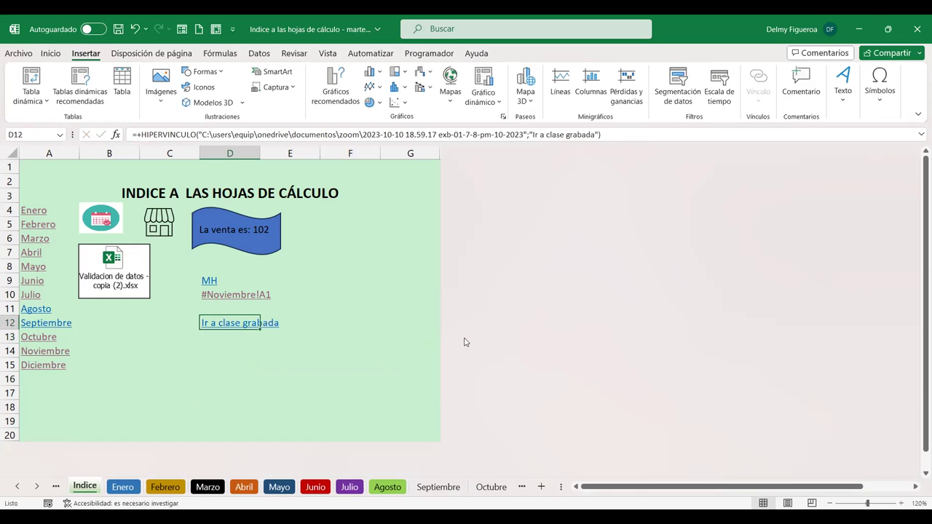
key("F2")
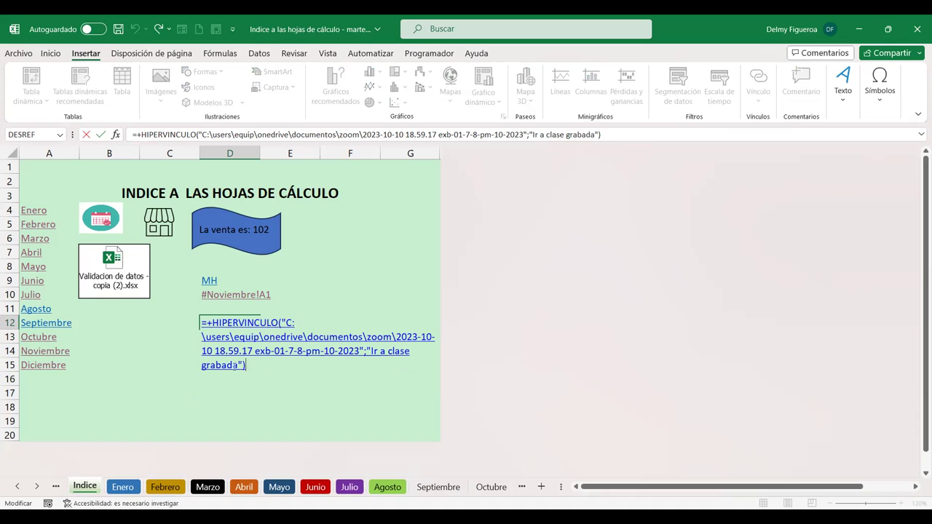
left_click(323, 373)
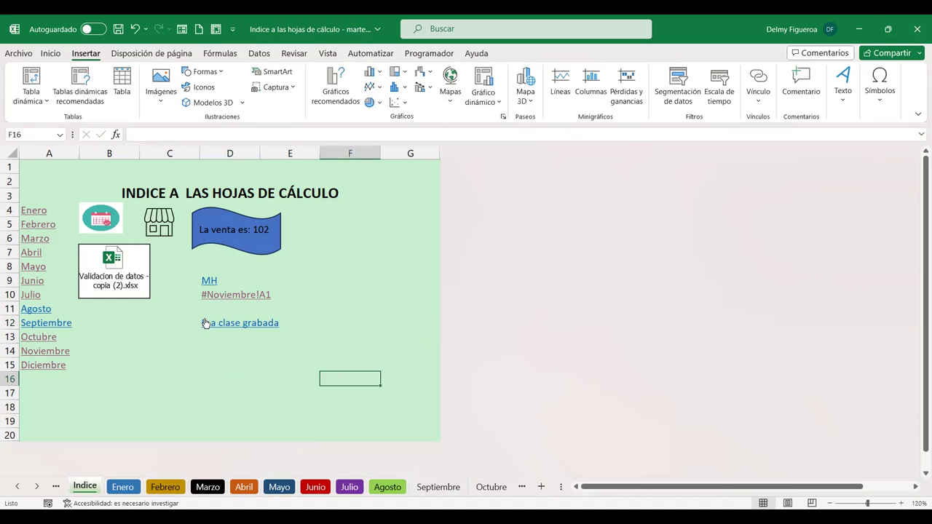
Test the Ir a clase grabada link in D12 and recheck its formula
left_click(227, 327)
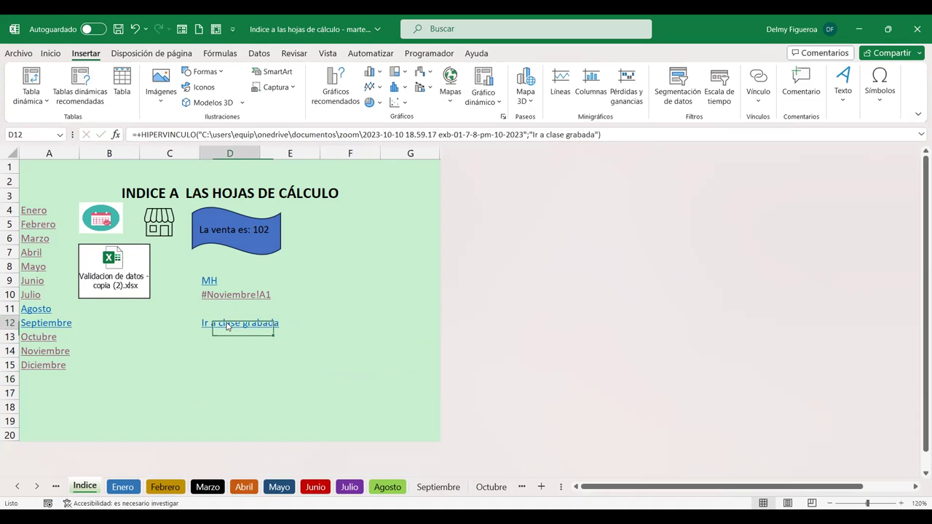
left_click(227, 327)
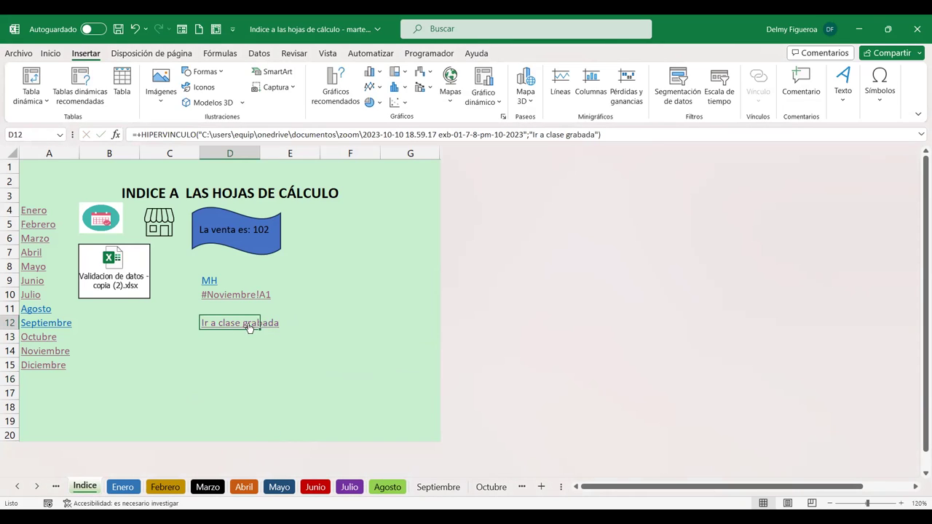
key("F2")
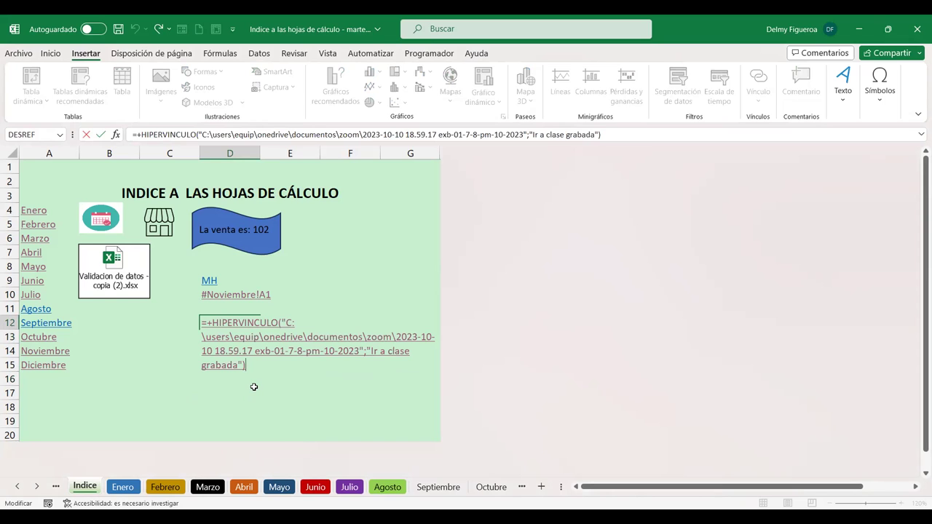
key("Return")
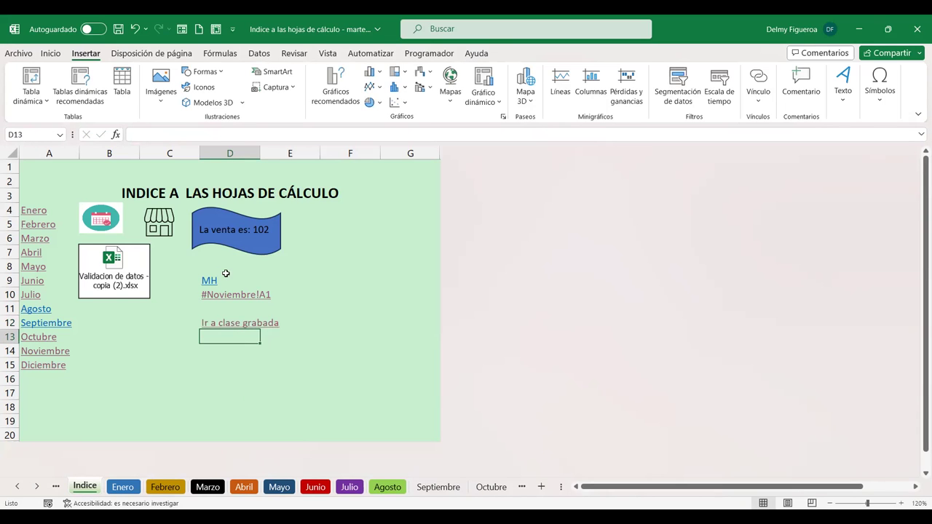
left_click(225, 349)
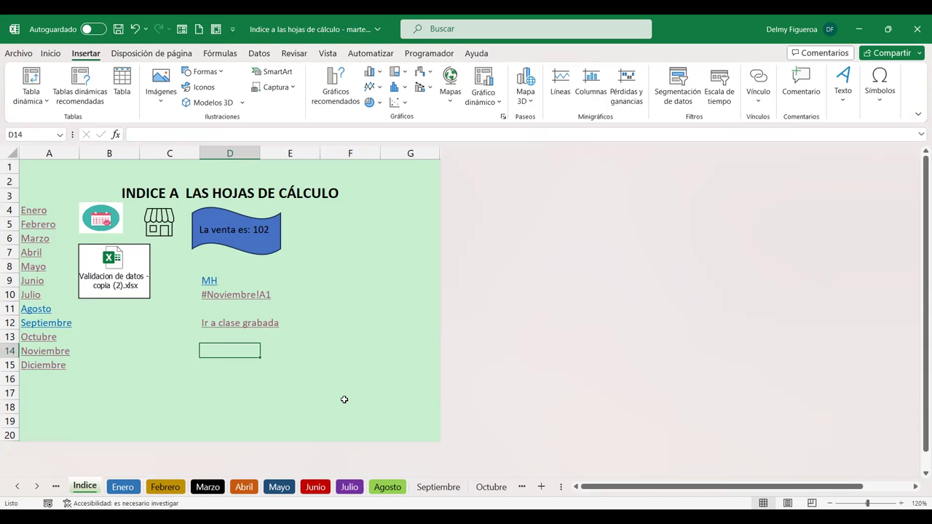
type("M")
key("BackSpace")
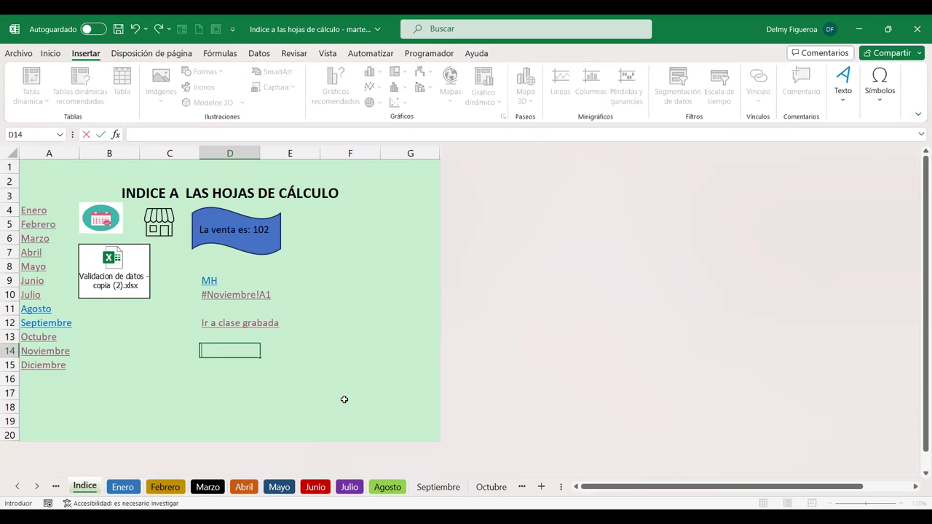
type("+h")
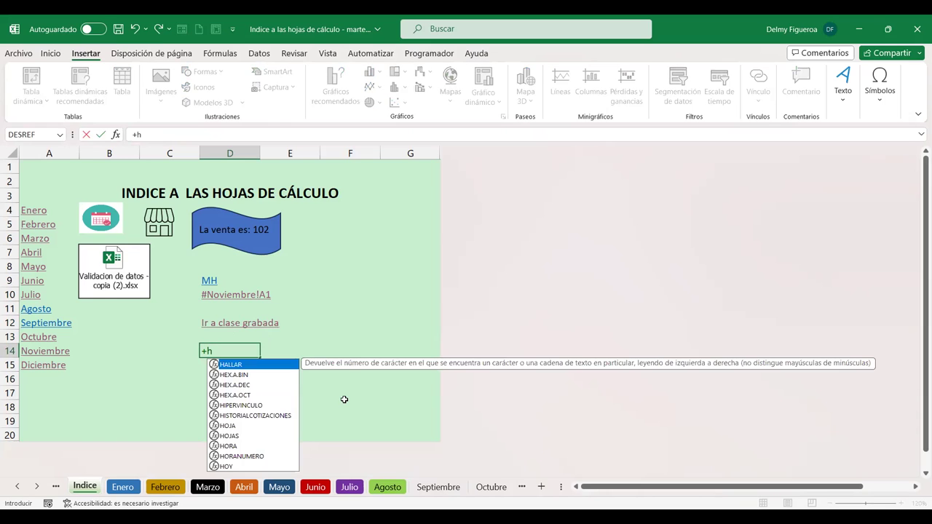
type("iper")
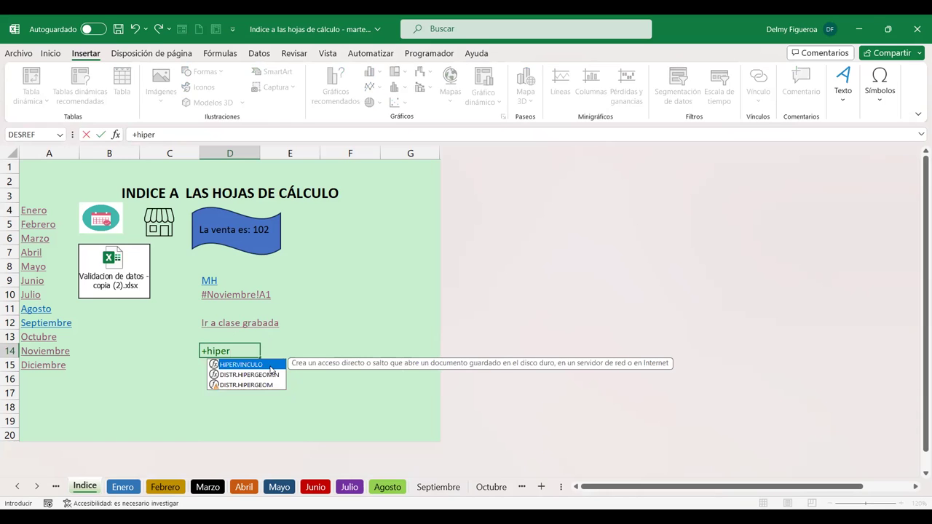
double_click(269, 365)
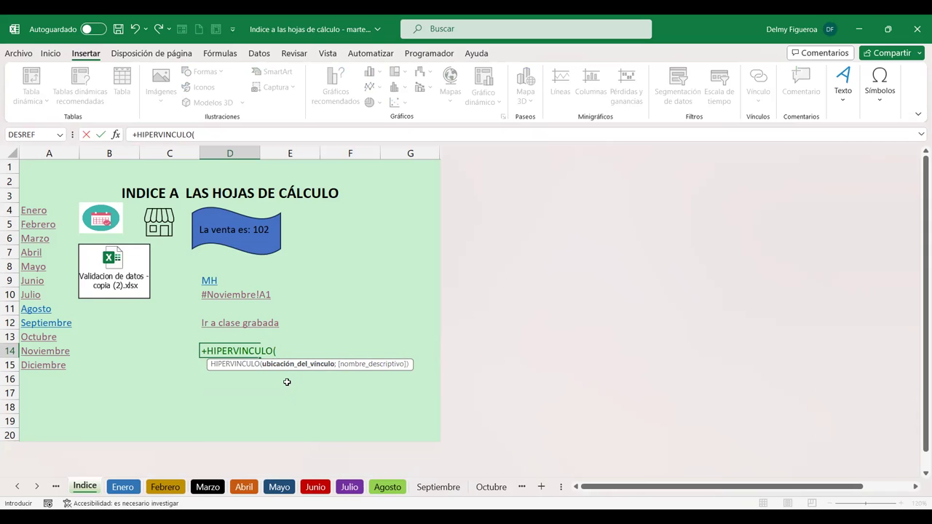
type("\"www.")
type("mintrab.gob.sv")
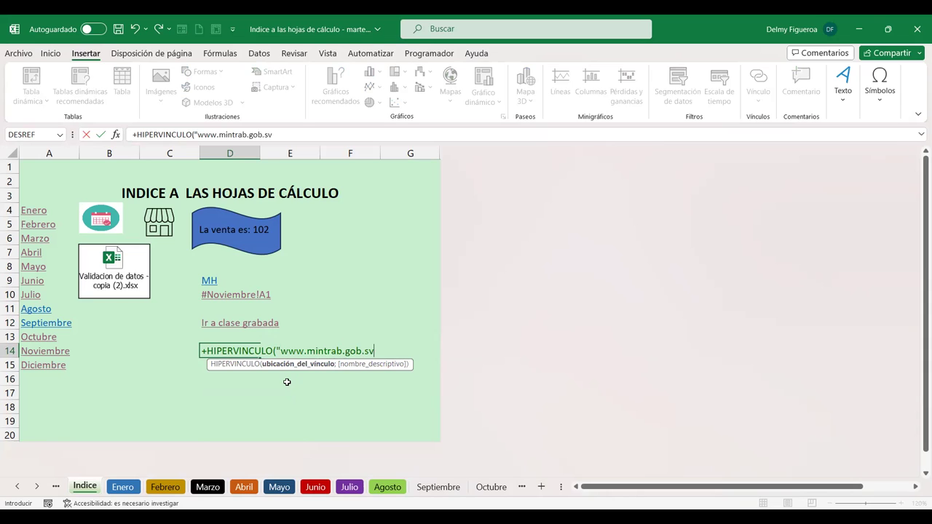
type("\"")
type(";")
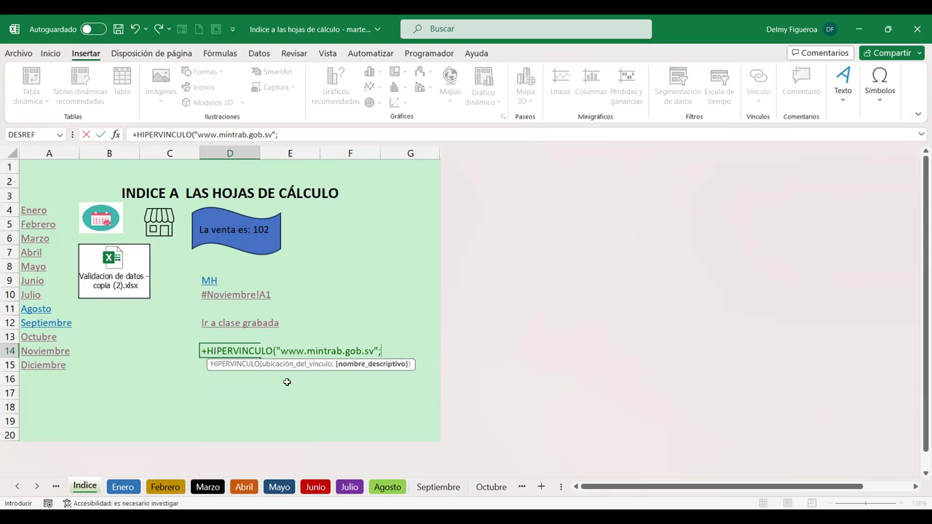
type("\"Ministerio de Tab")
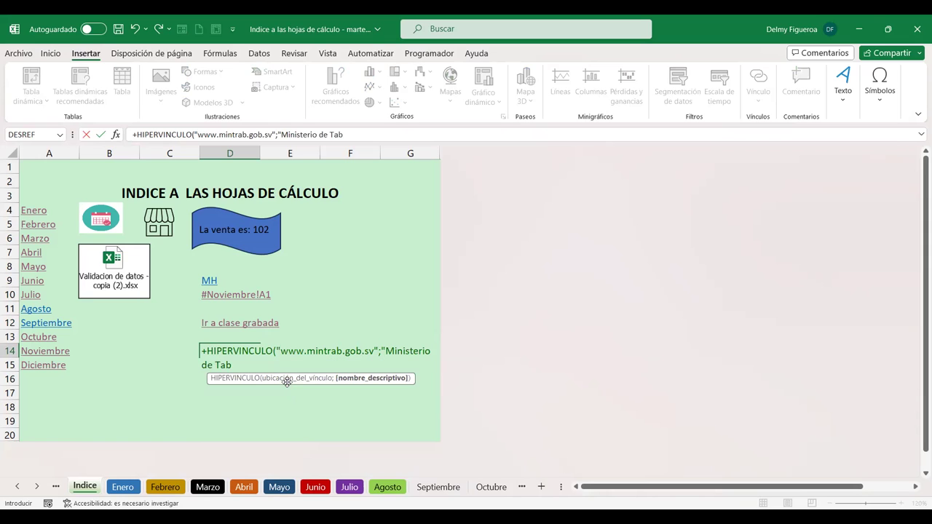
key("BackSpace")
type("rabajo")
type("\")")
key("Return")
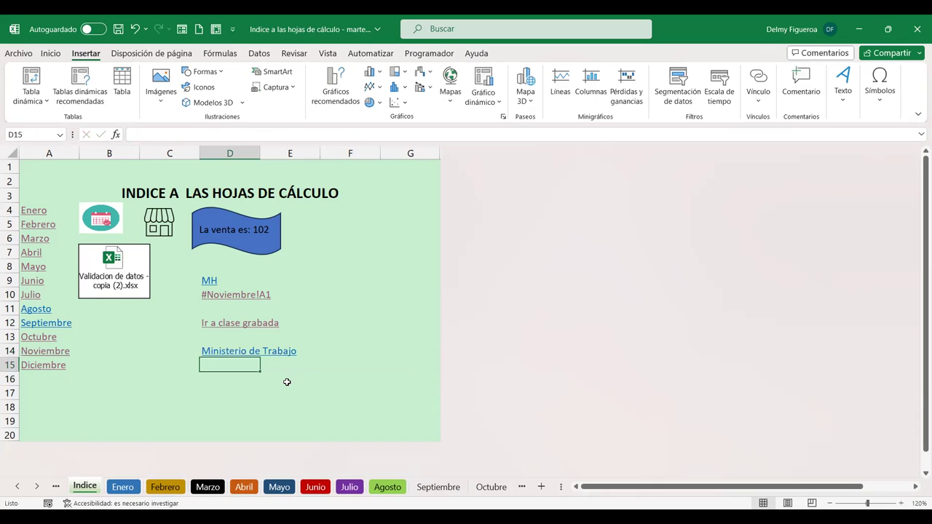
Test the Ministerio de Trabajo link and dismiss the cannot-open-file error
left_click(287, 382)
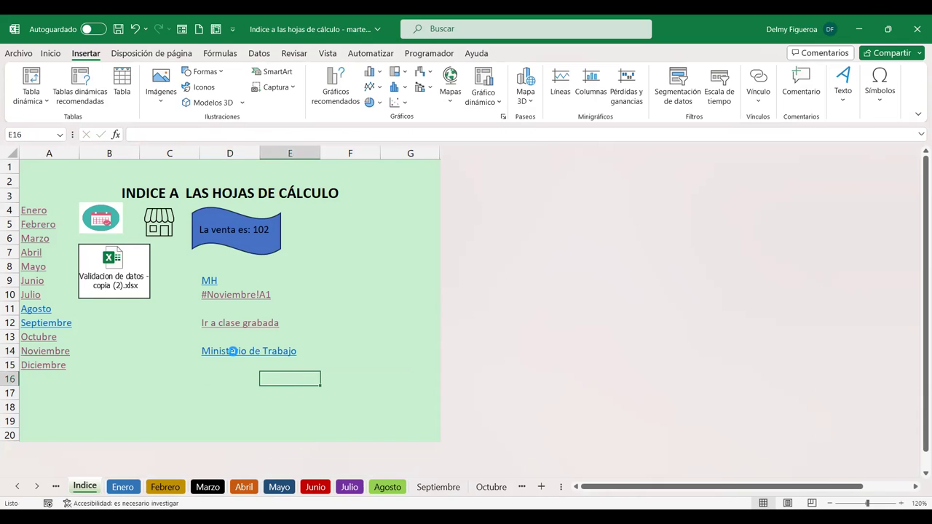
left_click(232, 351)
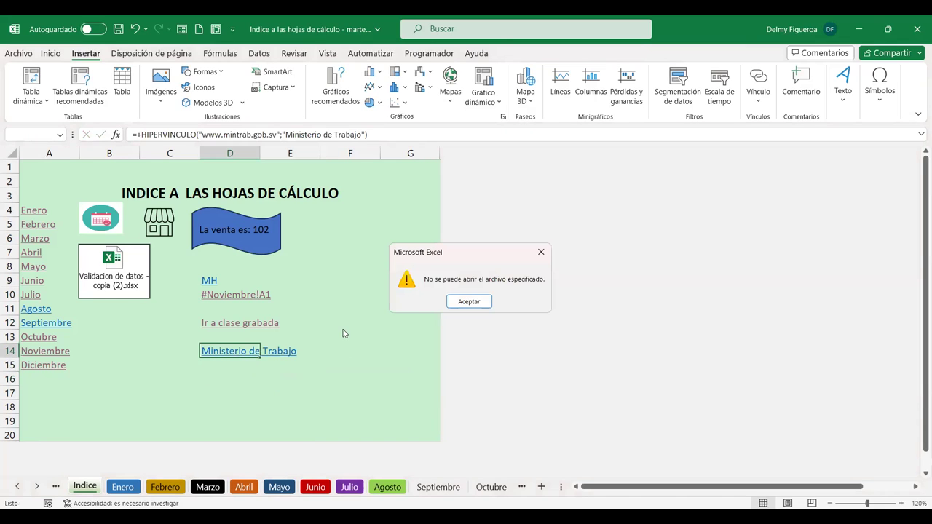
left_click(479, 304)
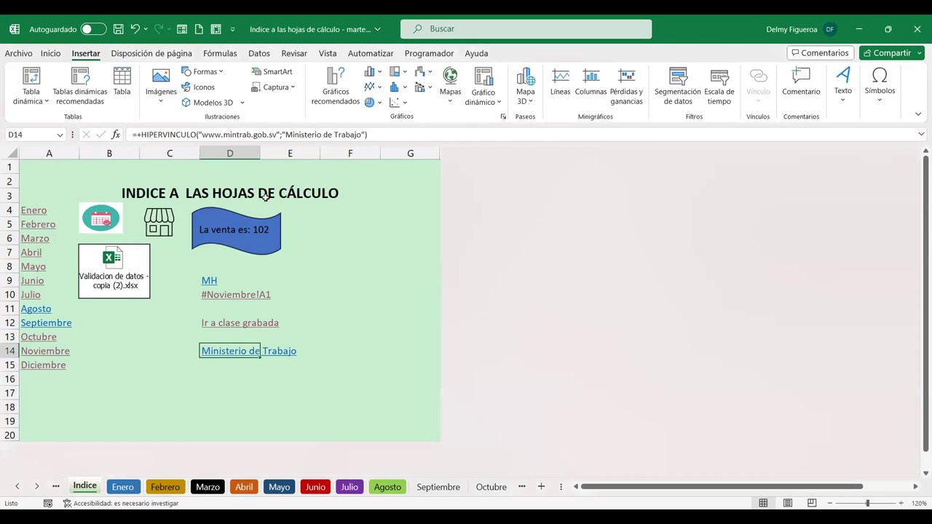
key("F2")
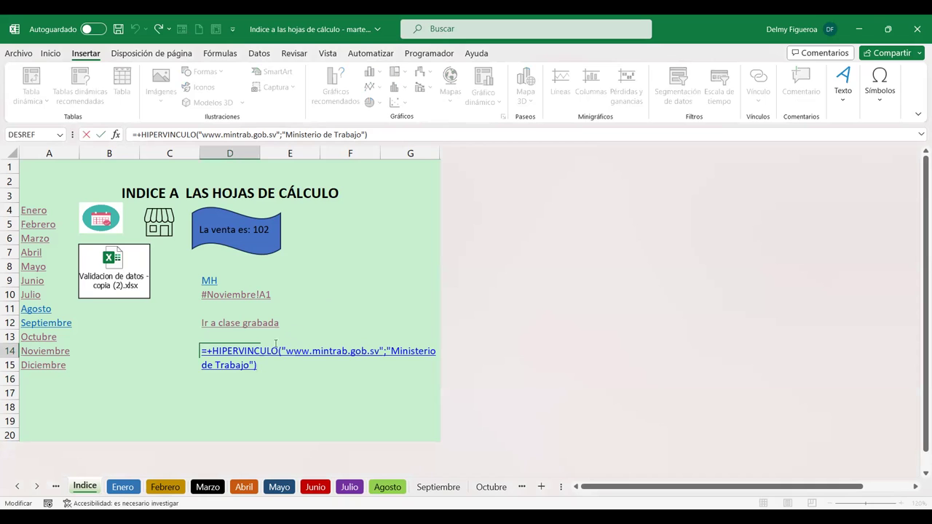
left_click(271, 351)
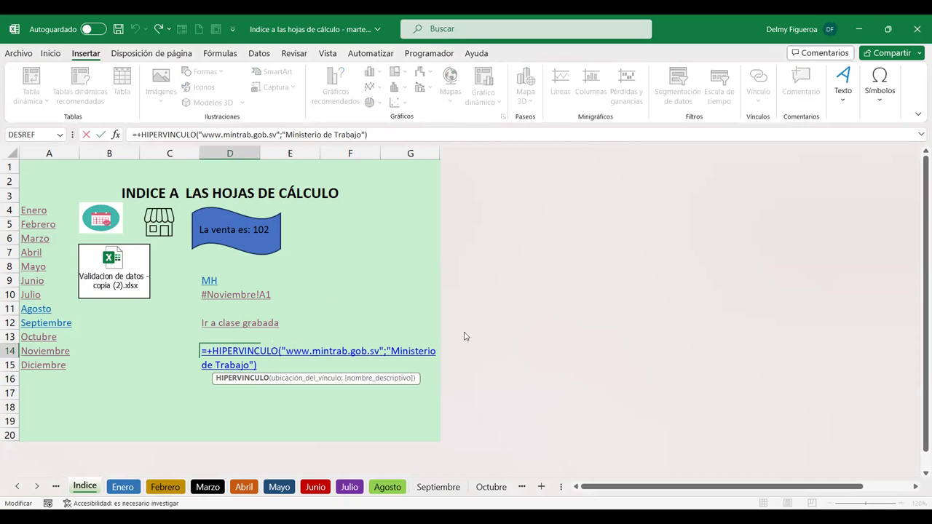
key("Right")
key("Right")
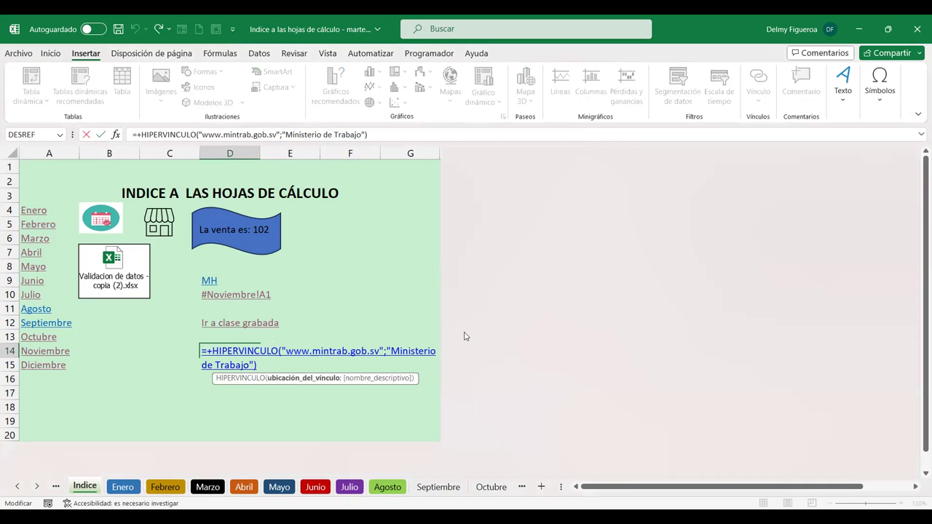
key("shift+Right")
key("shift+Right")
key("shift+Right")
key("shift+Right")
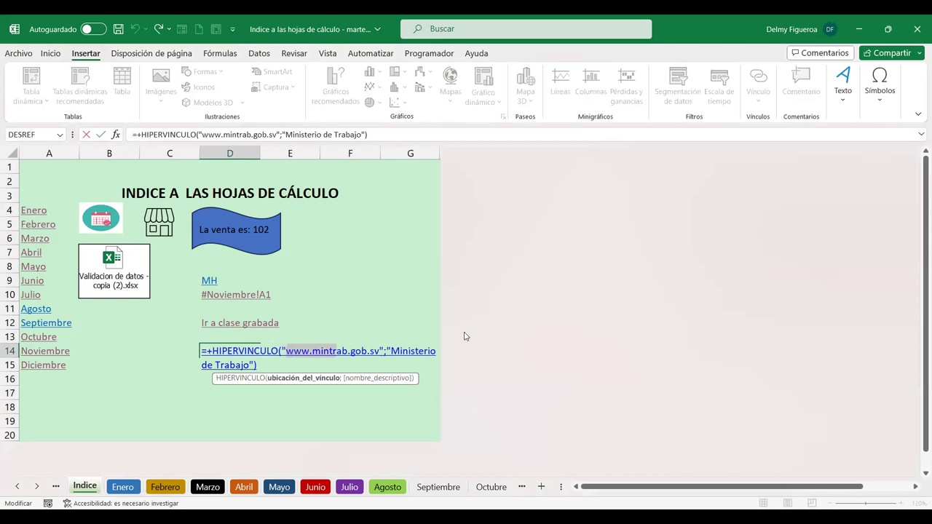
key("shift+Right")
key("shift+Right")
key("shift+Right")
key("shift+Right")
key("shift+Right")
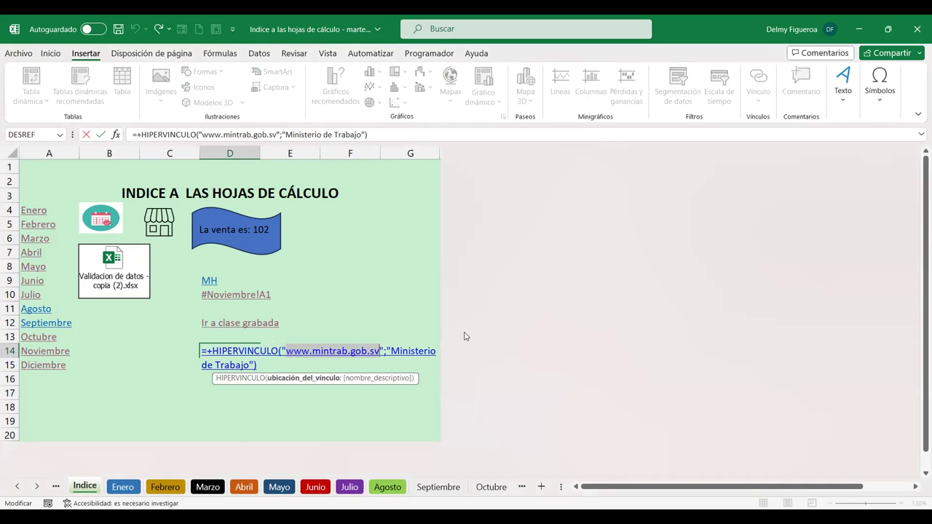
type("https://www.mtps.gob.sv/")
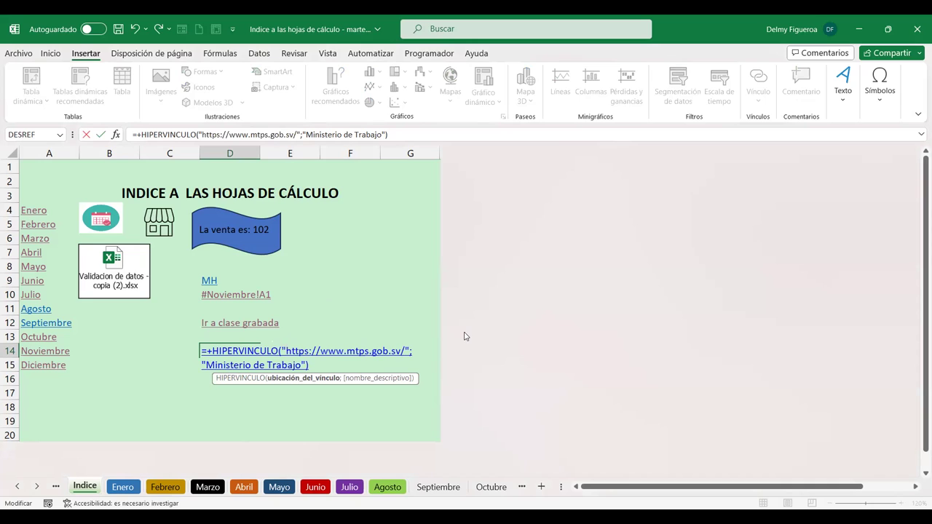
left_click(342, 351)
key("Return")
Follow the updated Ministerio de Trabajo link in D14 to test it
left_click(244, 355)
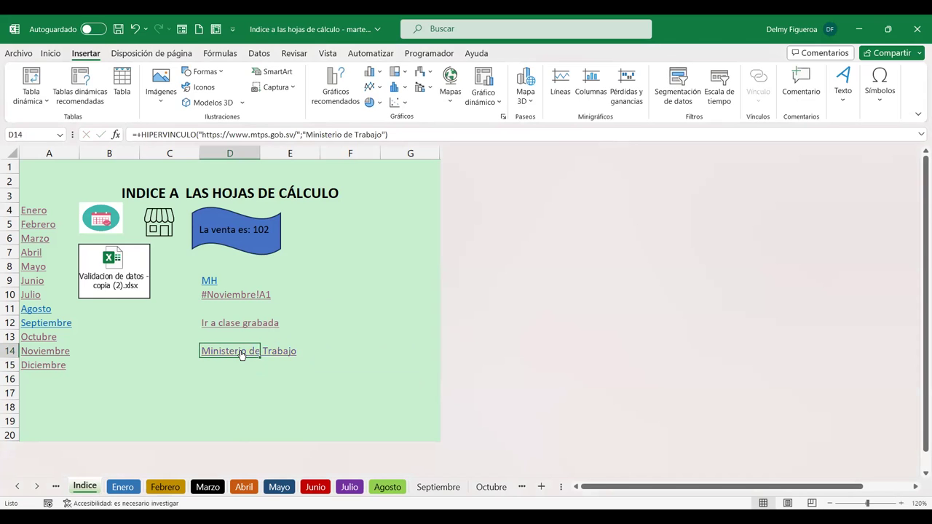
left_click(242, 352)
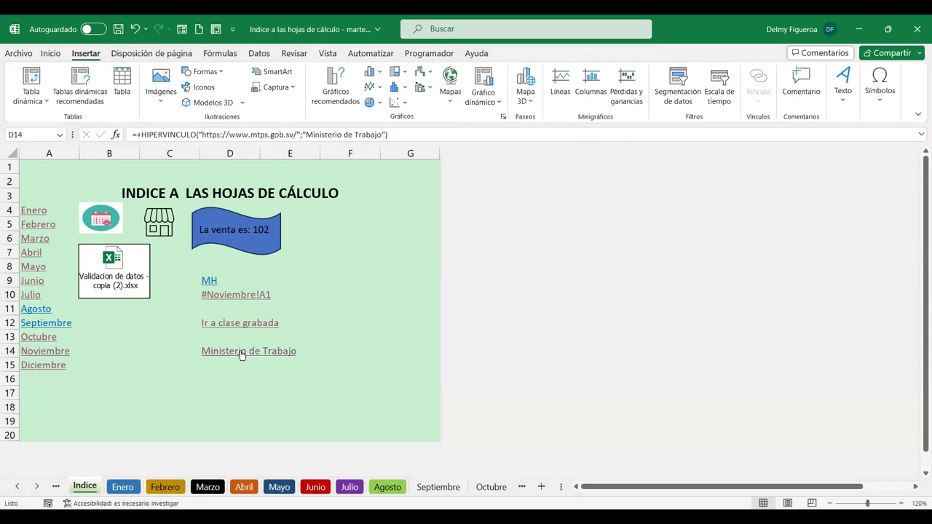
left_click(237, 376)
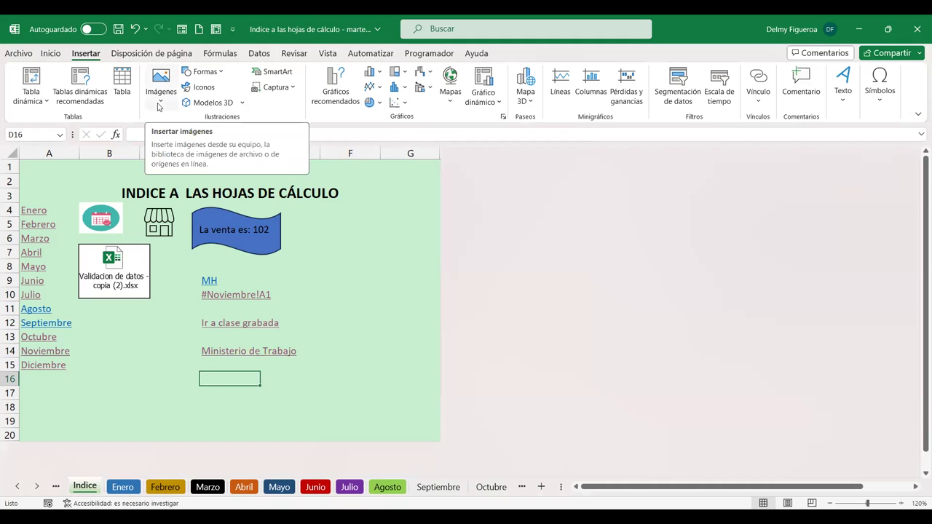
left_click(350, 286)
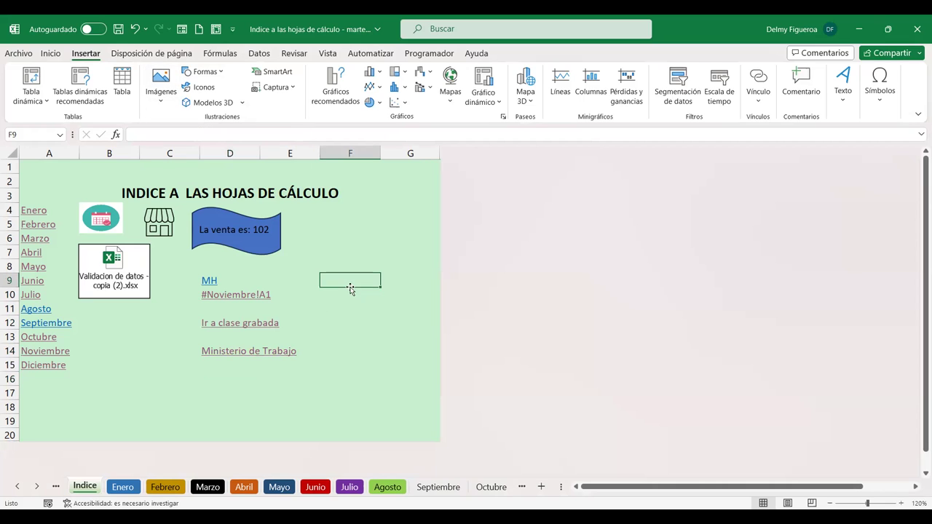
left_click(154, 332)
right_click(153, 332)
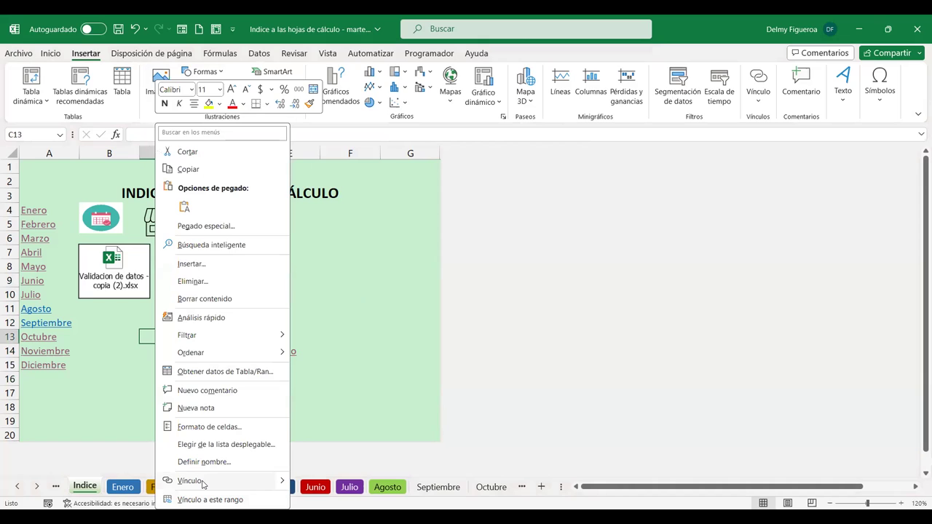
key("ctrl+k")
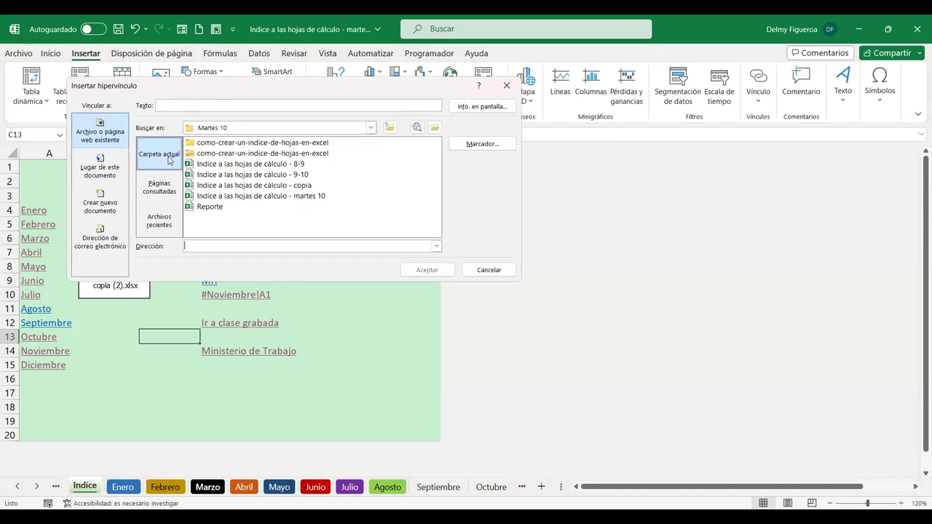
left_click(158, 187)
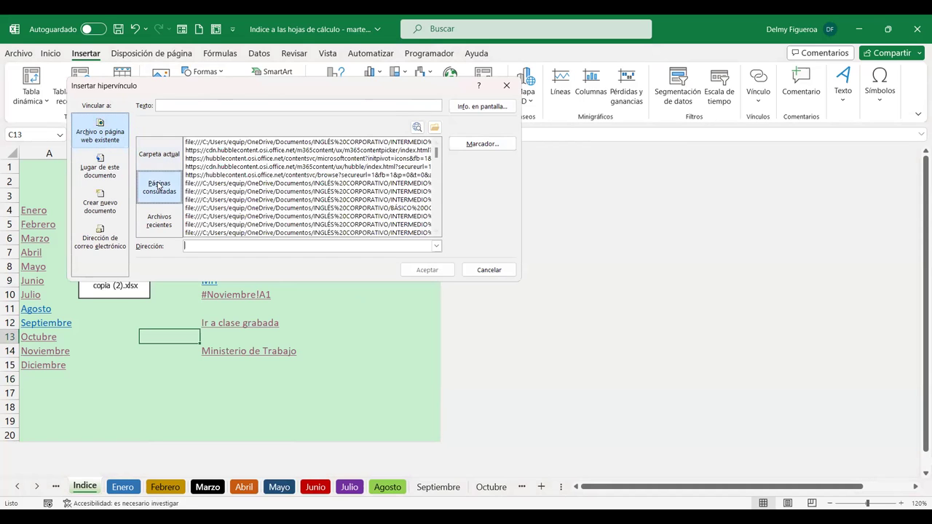
left_click(155, 219)
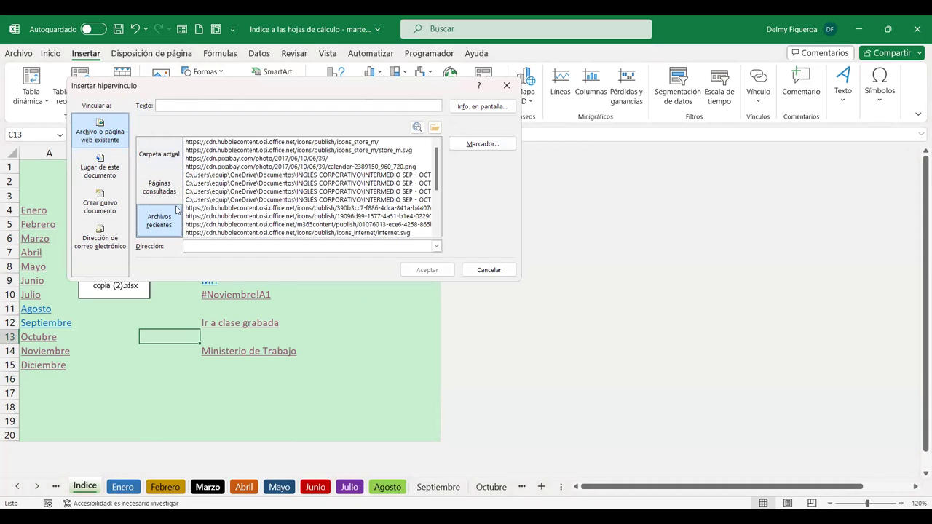
left_click(156, 191)
left_click(165, 155)
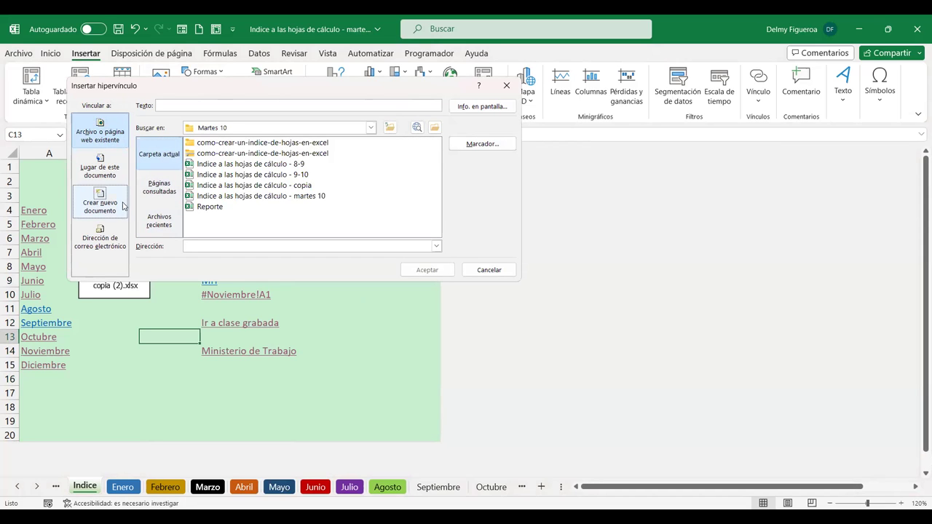
left_click(102, 167)
scroll(262, 206, "down", 1)
scroll(262, 206, "down", 2)
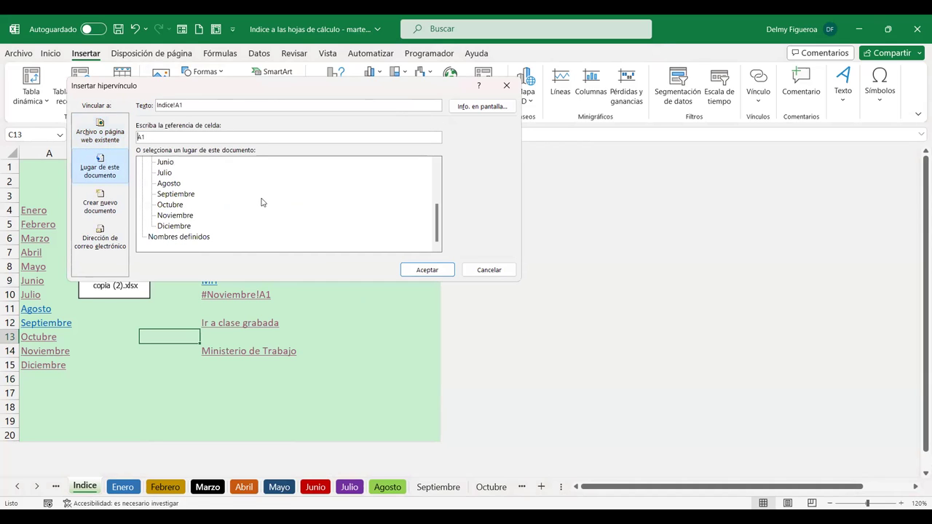
left_click(170, 238)
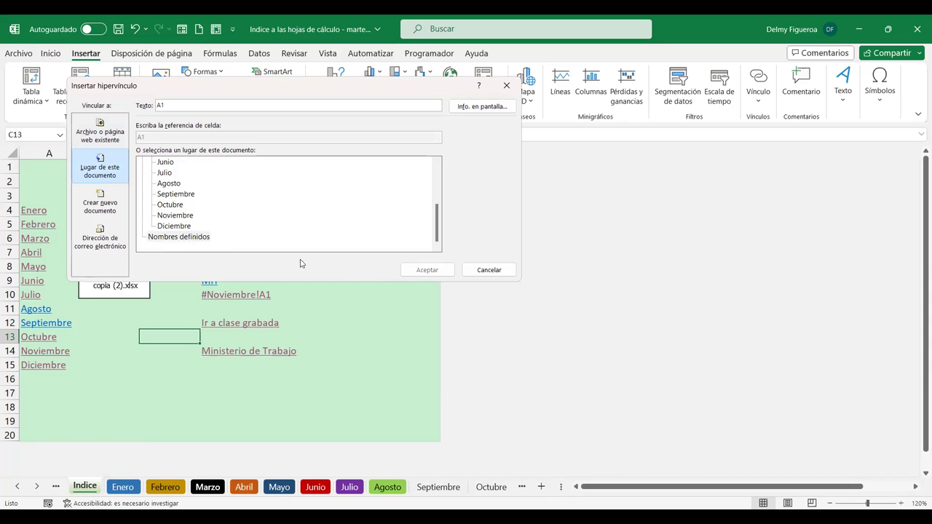
left_click(489, 272)
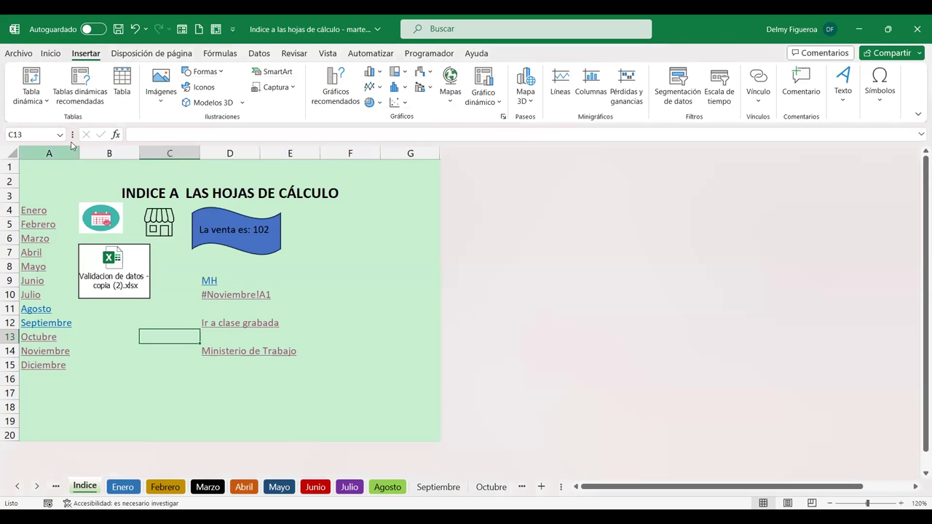
left_click(120, 325)
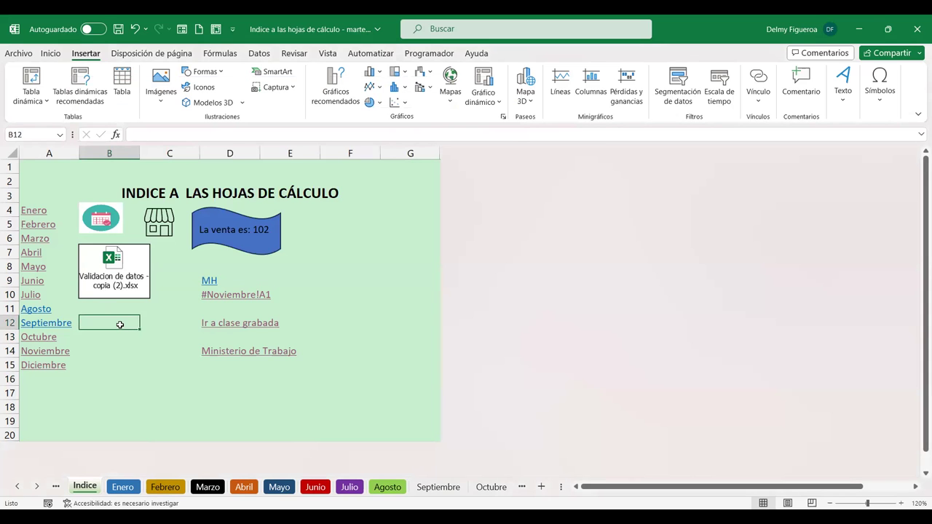
right_click(120, 325)
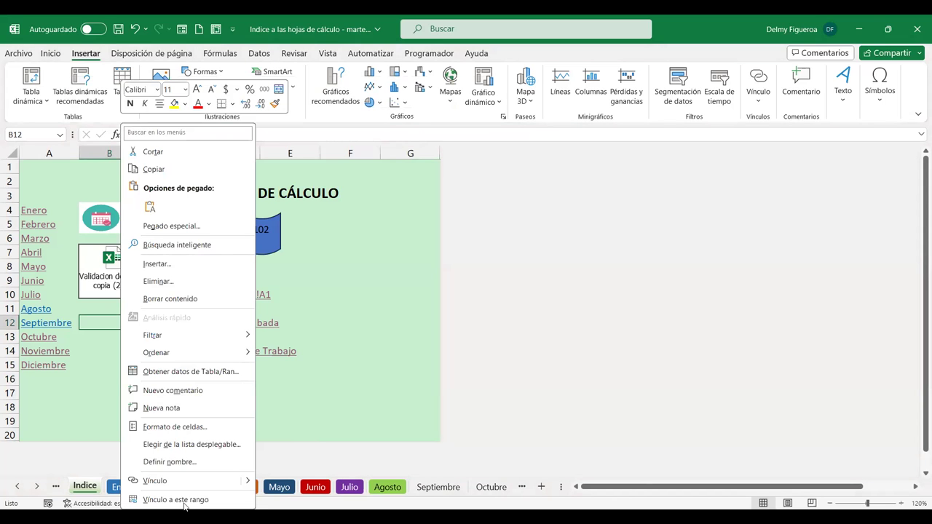
left_click(181, 482)
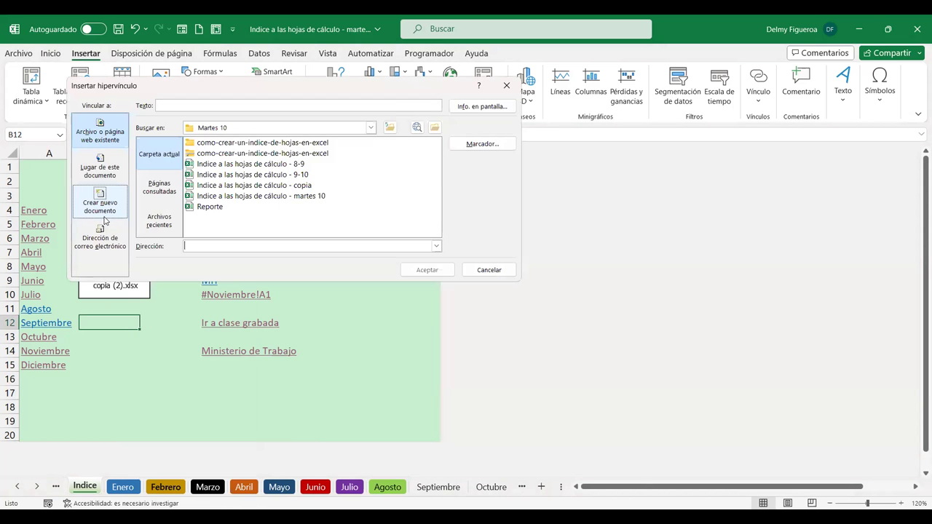
left_click(104, 208)
left_click(99, 167)
scroll(239, 219, "down", 1)
scroll(229, 217, "down", 2)
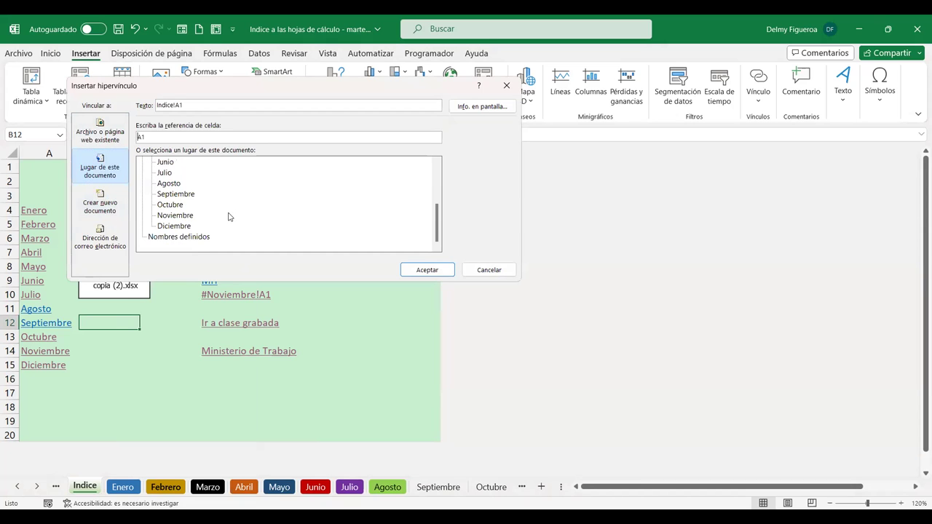
left_click(100, 248)
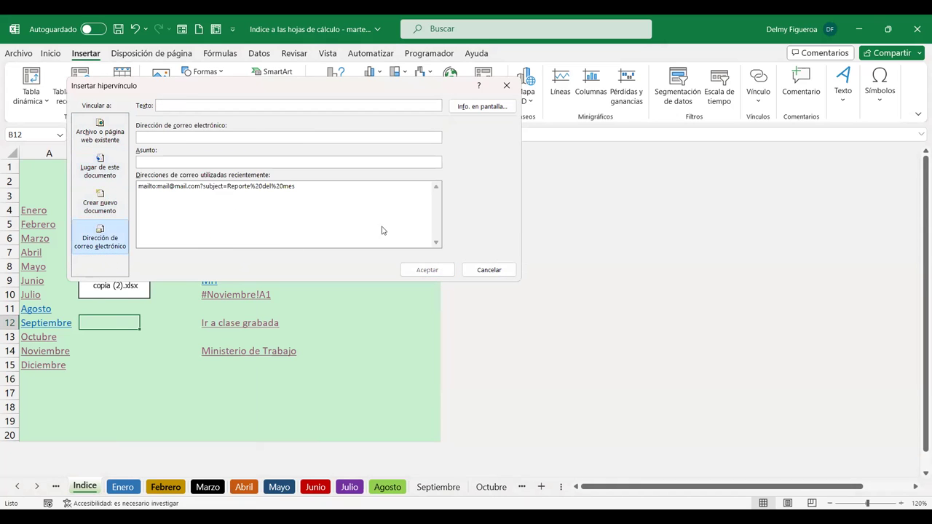
left_click(492, 271)
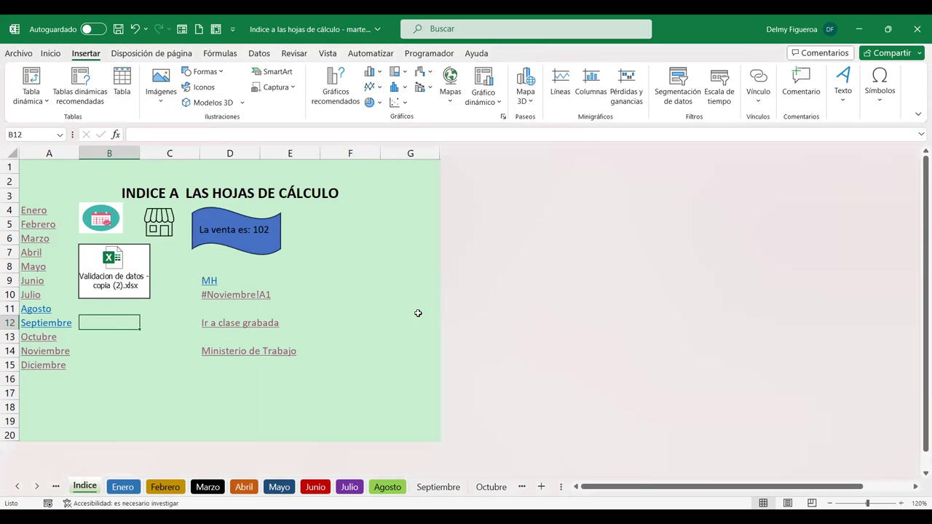
left_click(318, 255)
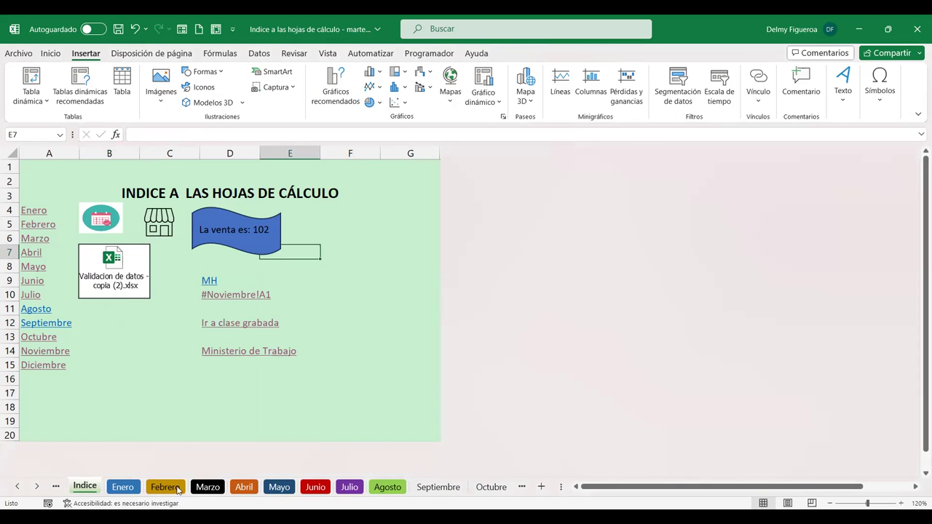
left_click(121, 487)
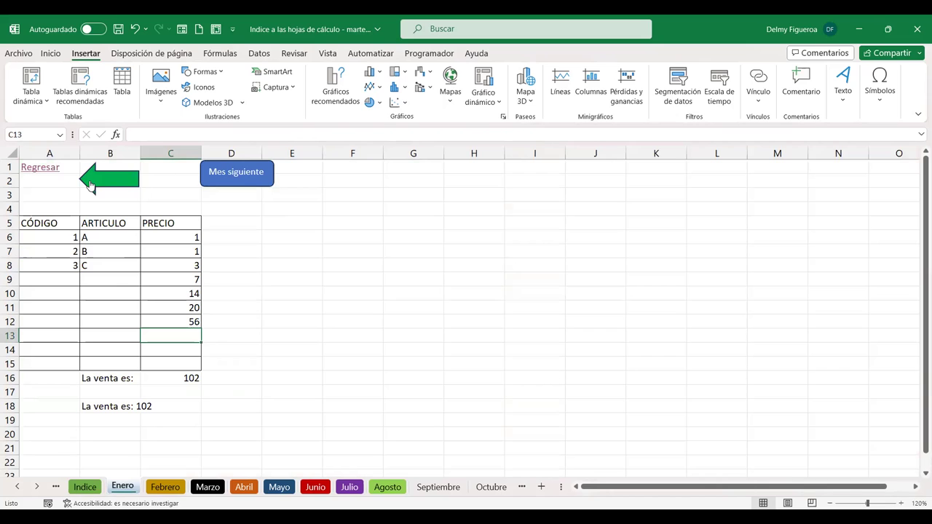
left_click(175, 487)
left_click(203, 487)
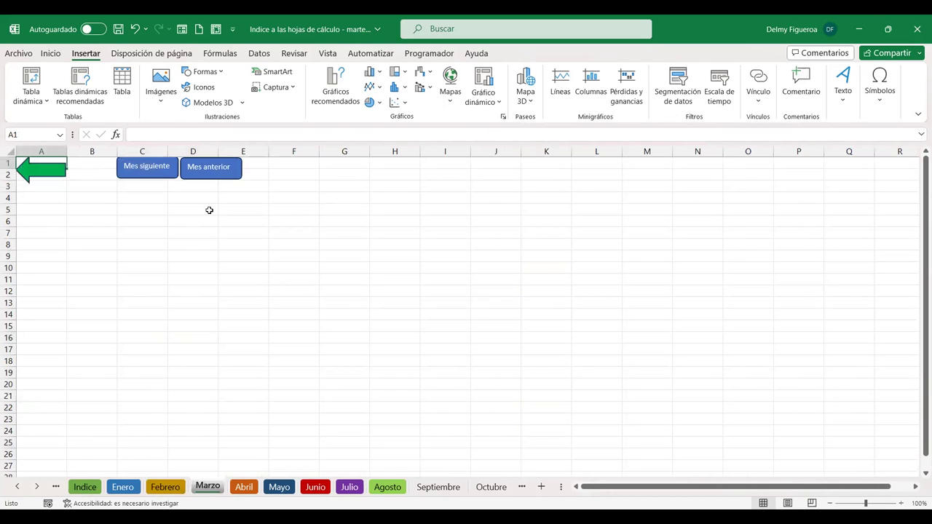
left_click(246, 487)
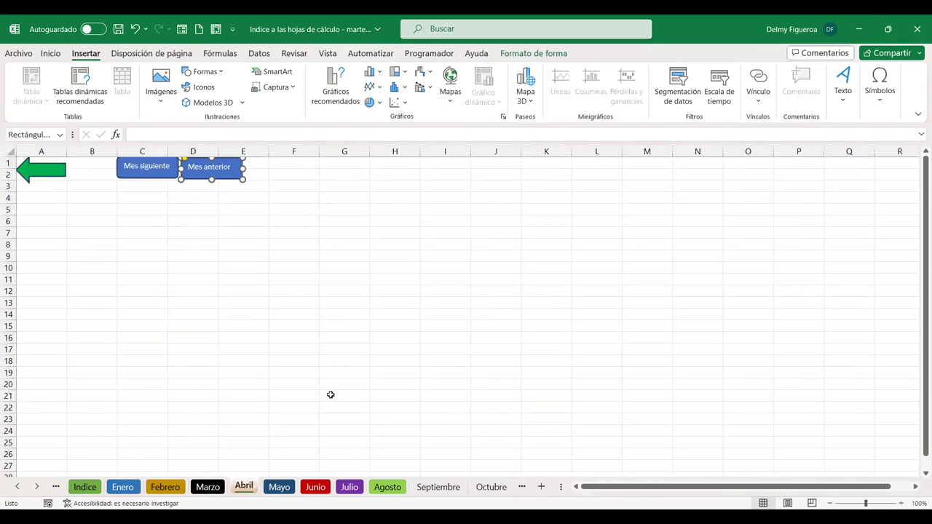
left_click(281, 487)
left_click(314, 488)
left_click(349, 487)
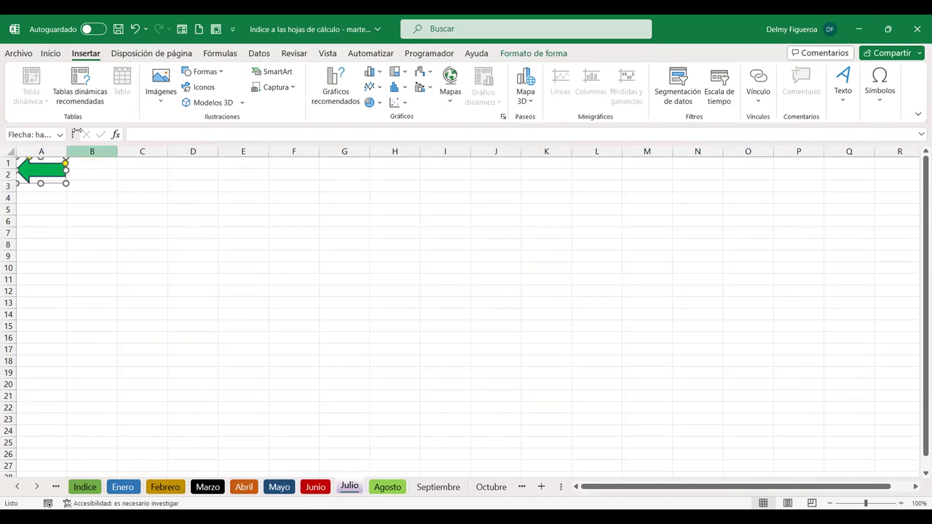
left_click(85, 487)
left_click(17, 488)
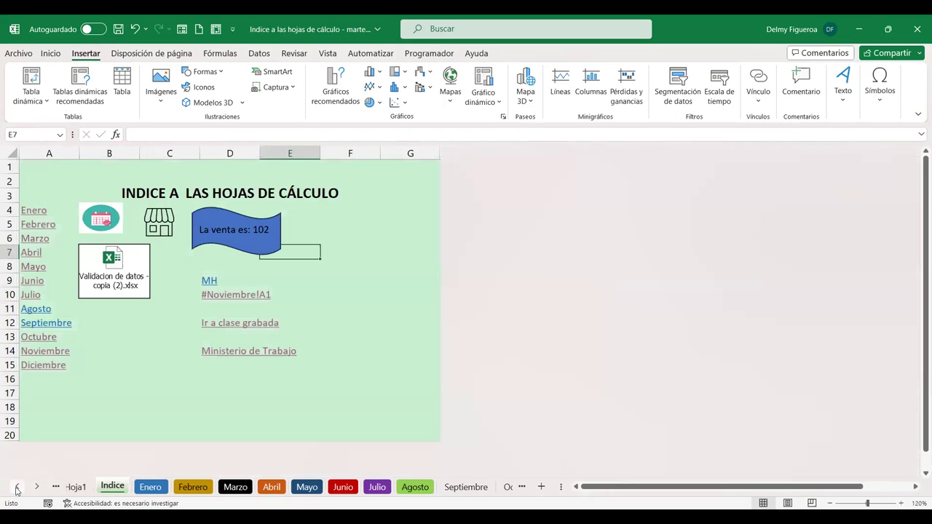
left_click(362, 286)
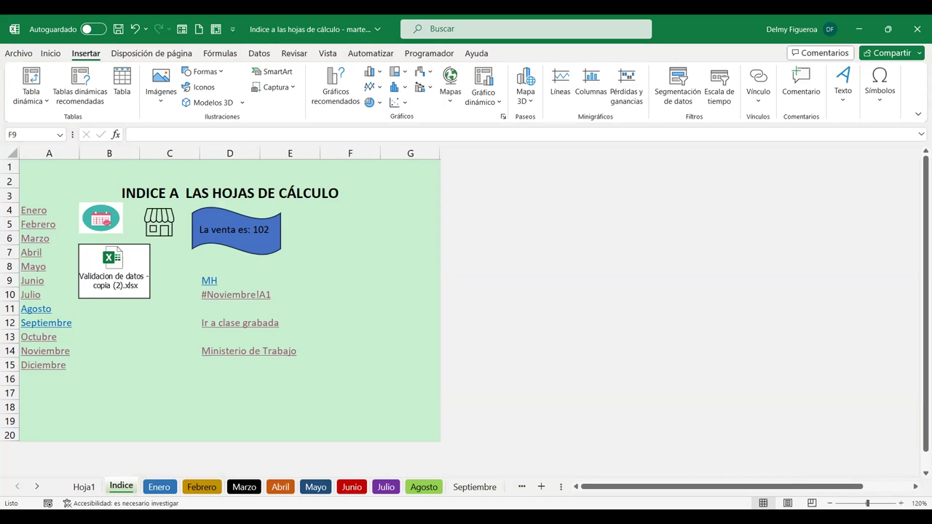
On the Enero sheet, enter the heading 'Código de artículo' in F1
left_click(162, 486)
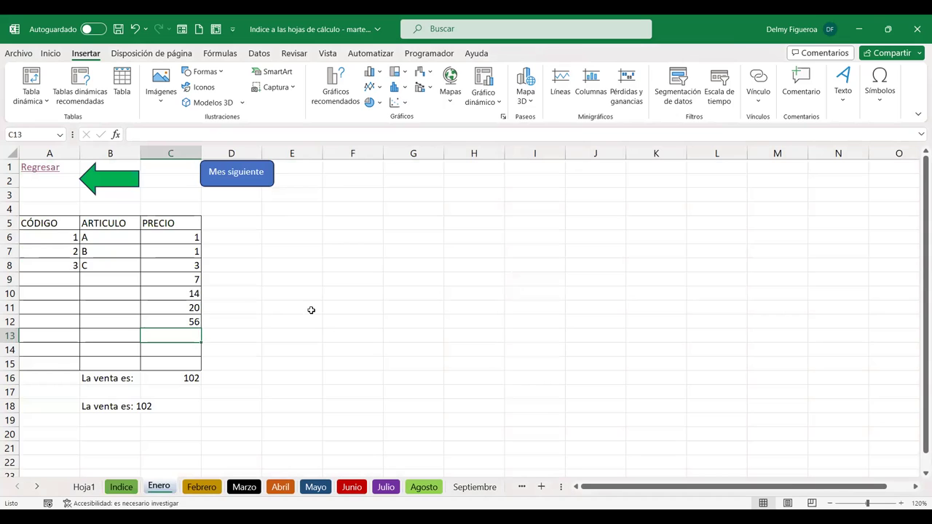
left_click(361, 207)
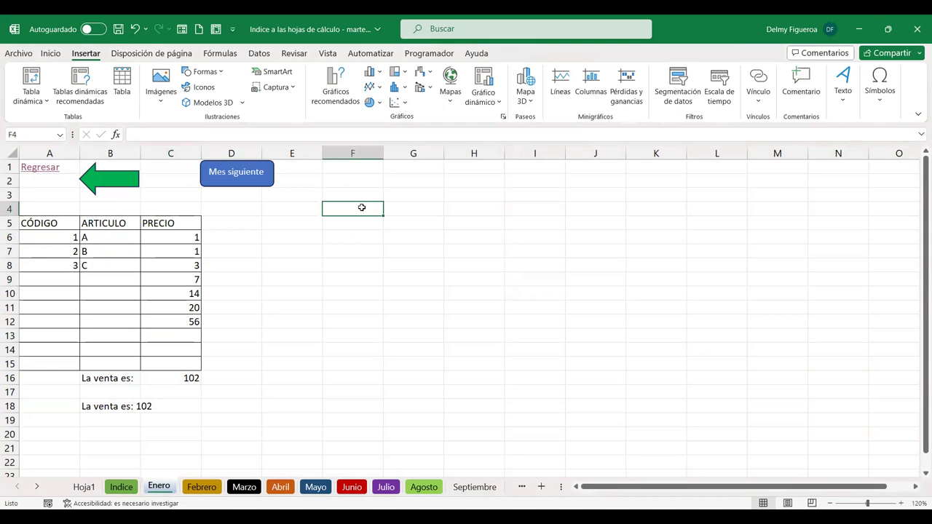
left_click(354, 169)
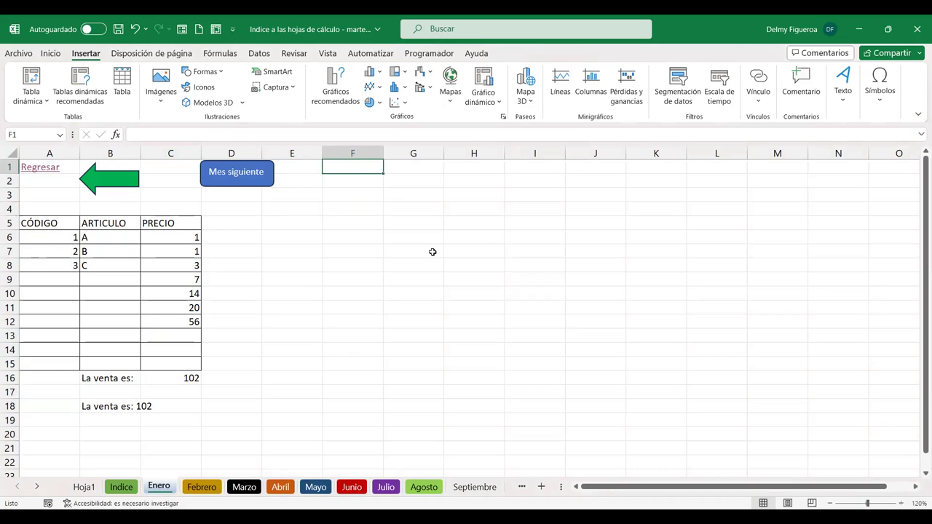
type("Código de artículo")
key("Return")
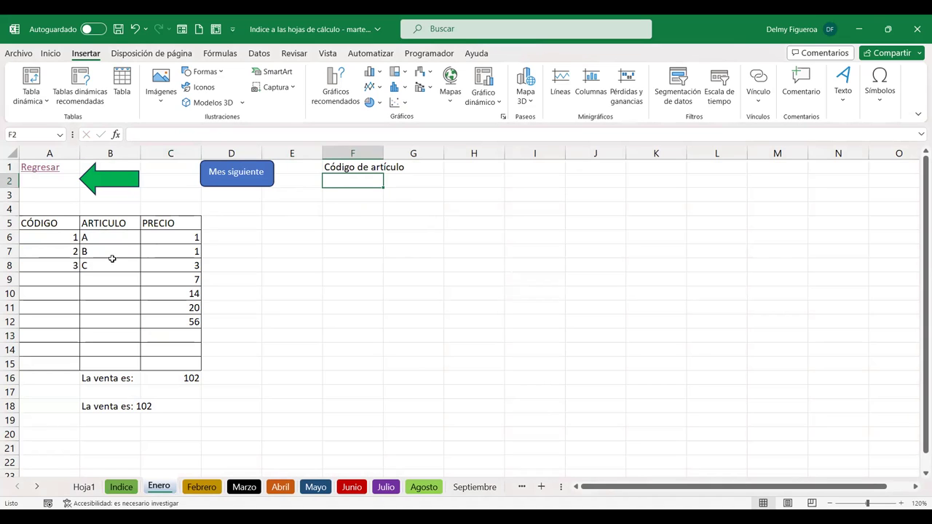
Fill the CÓDIGO series in column A down to code 10 in A15
left_click_drag(64, 240, 78, 273)
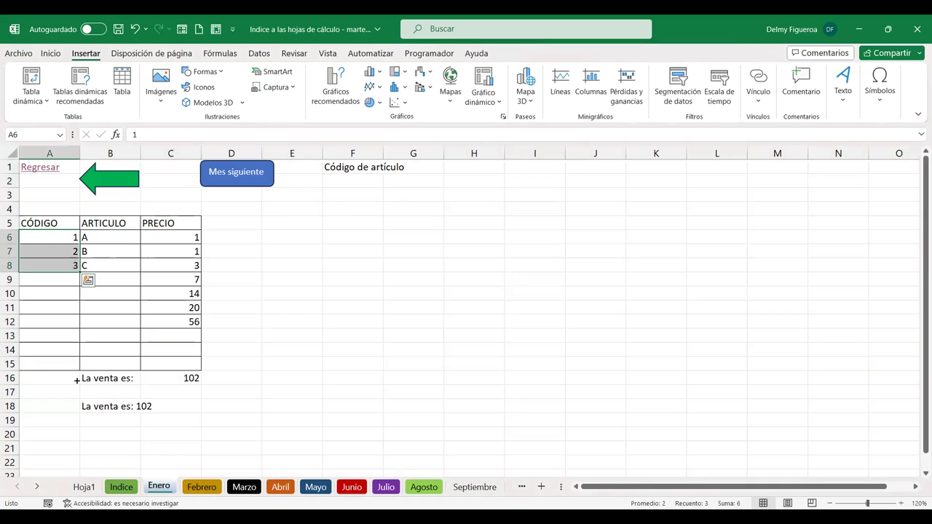
left_click_drag(77, 365, 78, 366)
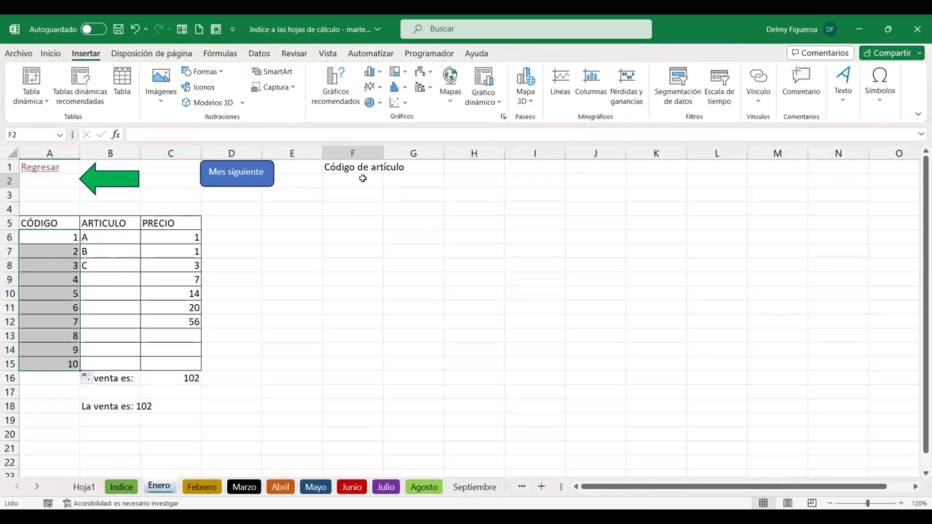
left_click(383, 180)
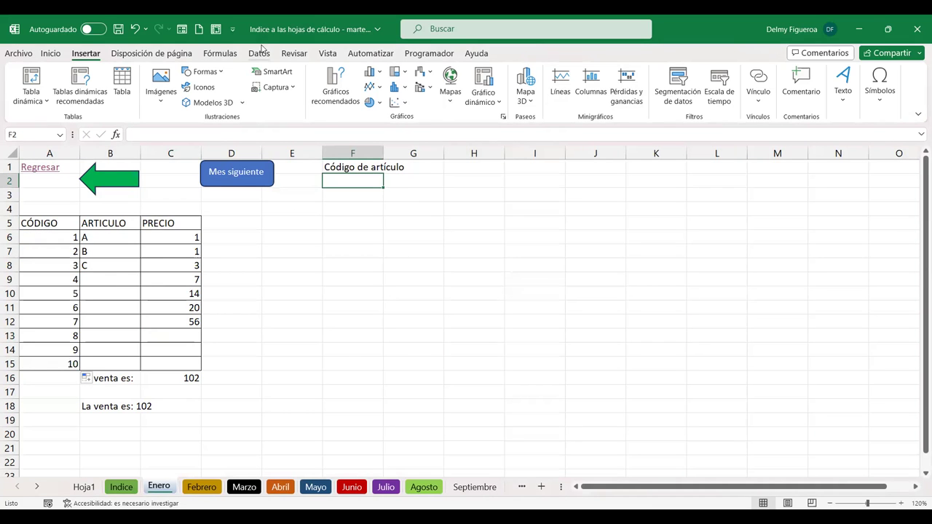
left_click(262, 53)
Add a Lista data validation to F2 using the column A codes as source
left_click(685, 102)
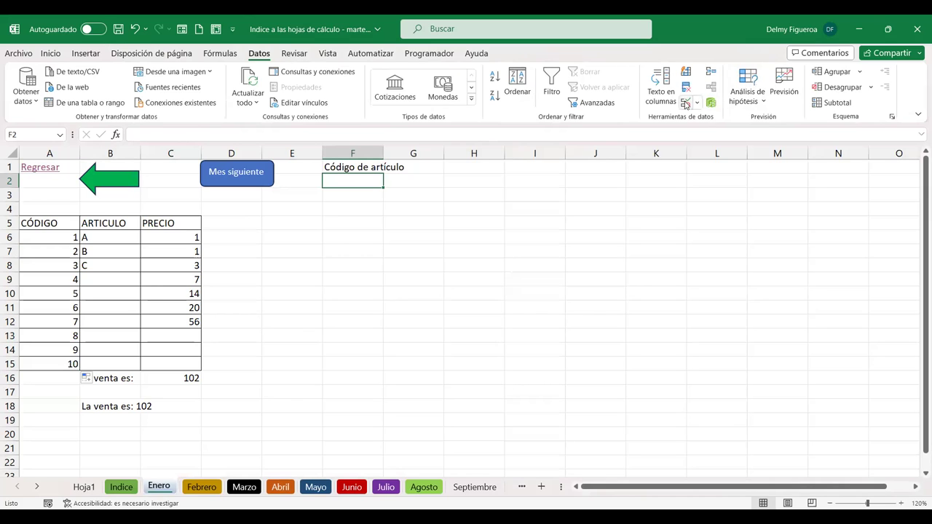
left_click(249, 151)
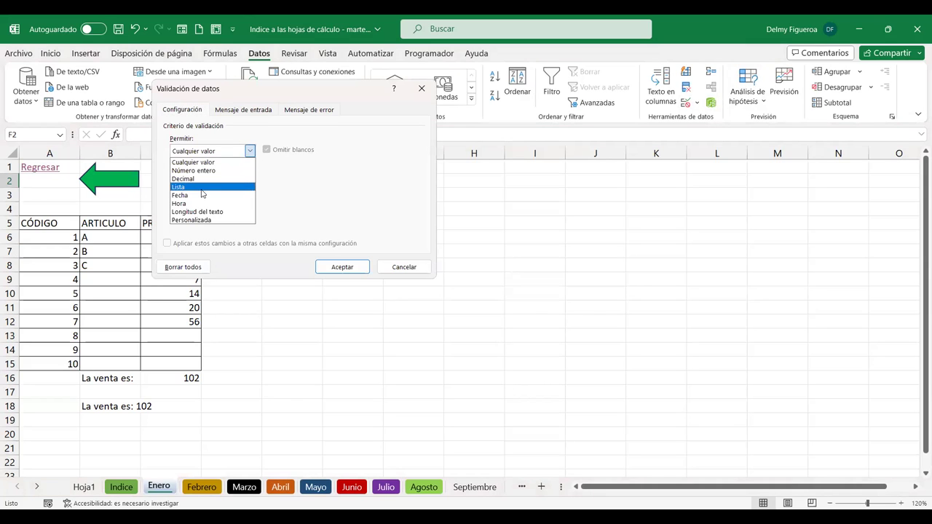
left_click(202, 190)
left_click(63, 237)
left_click(355, 268)
Try code 2 in F2's dropdown, then set F2 to code 7
left_click(388, 184)
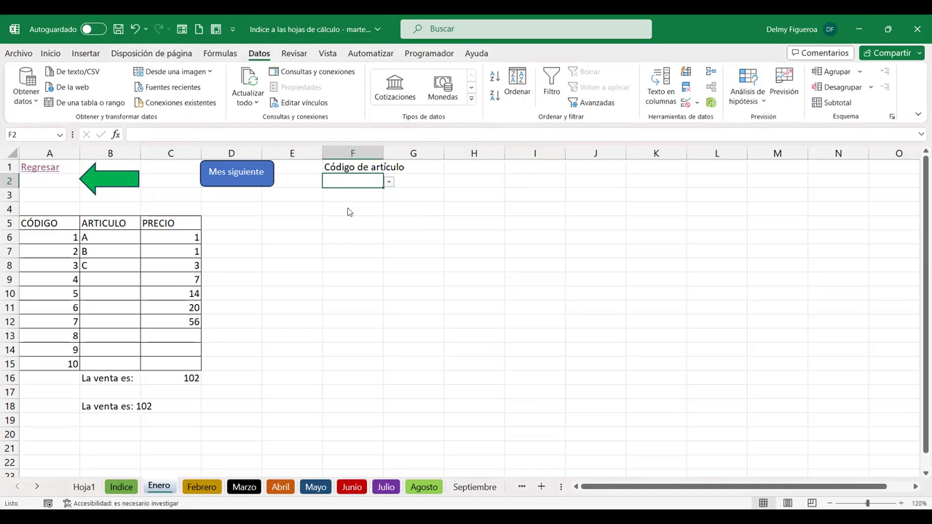
left_click(347, 204)
left_click(363, 208)
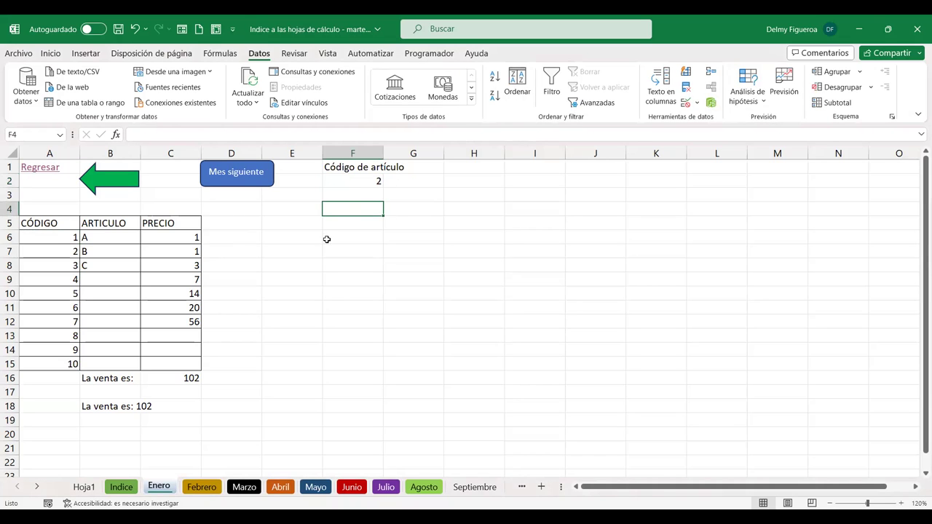
left_click(359, 178)
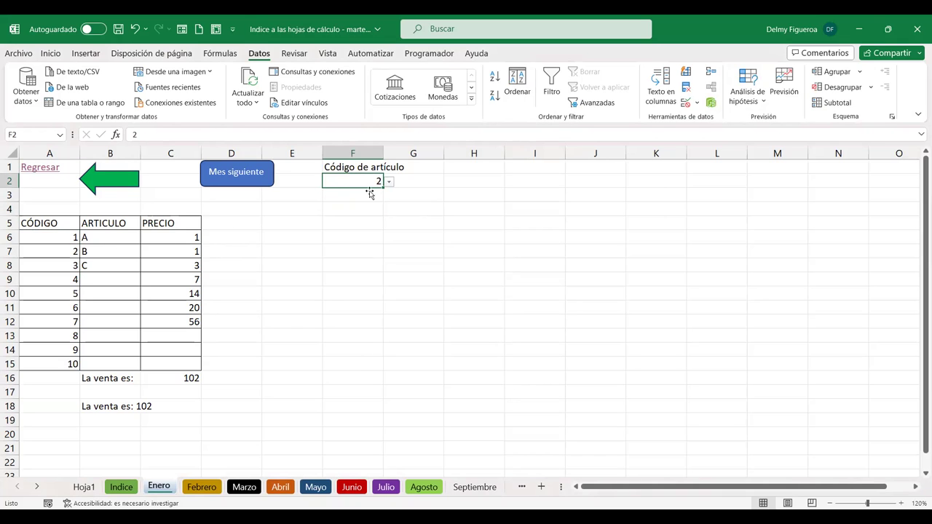
left_click(46, 251)
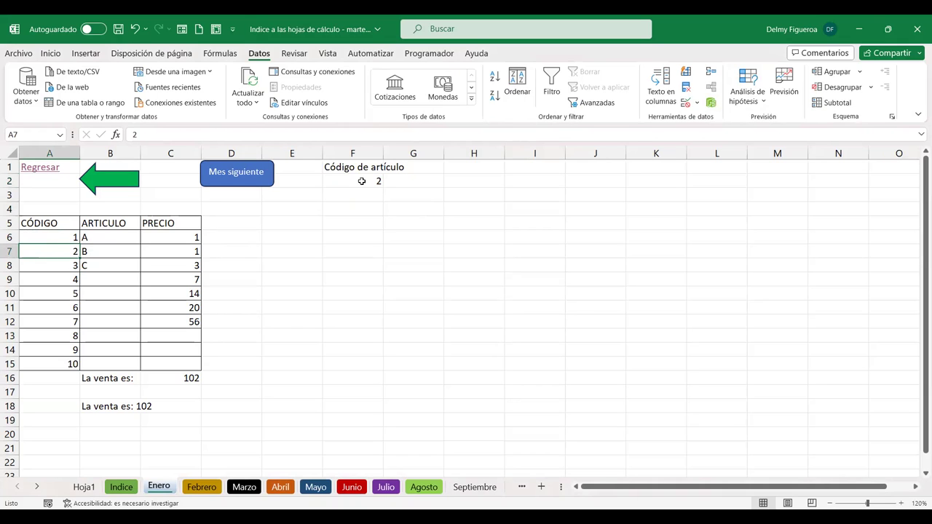
left_click(359, 205)
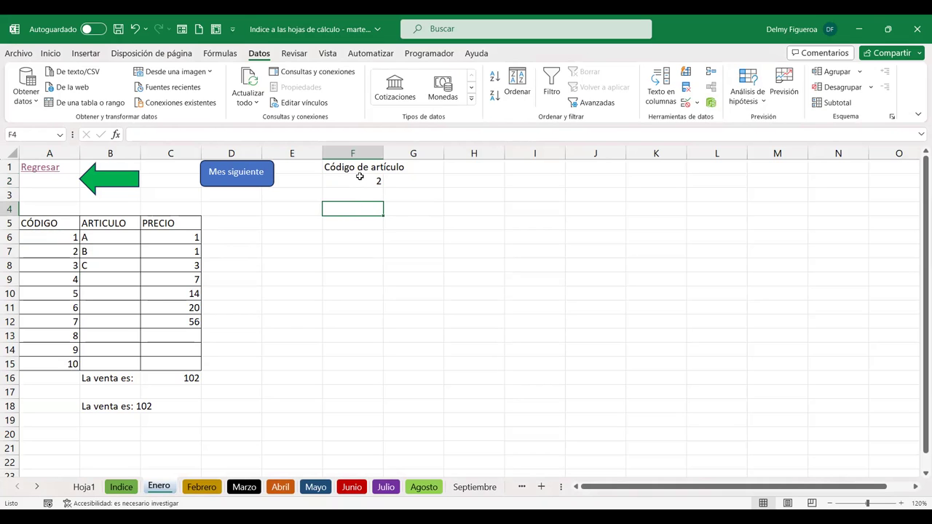
left_click(359, 179)
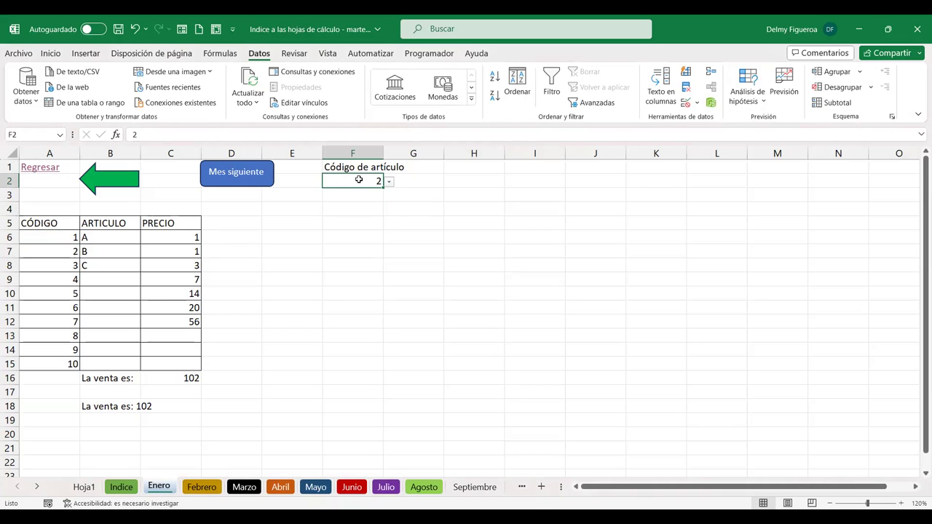
left_click(390, 182)
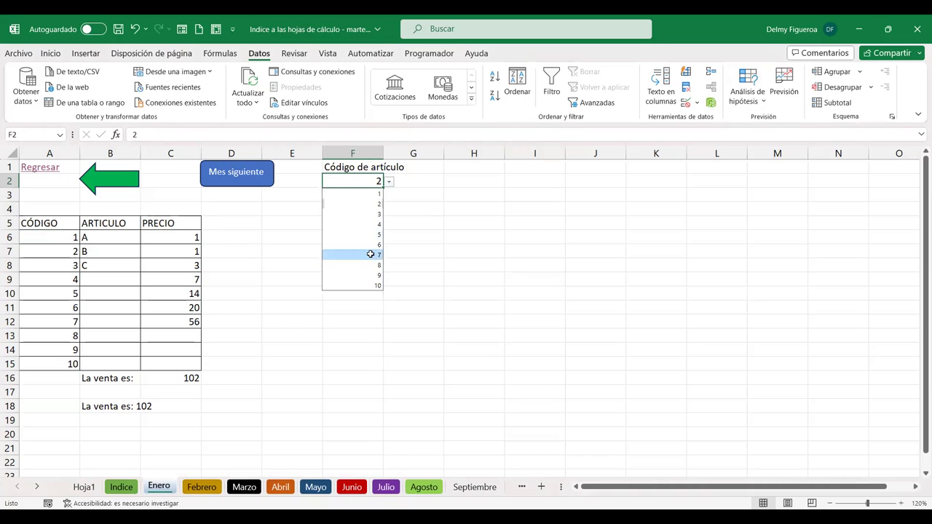
left_click(362, 225)
left_click(368, 208)
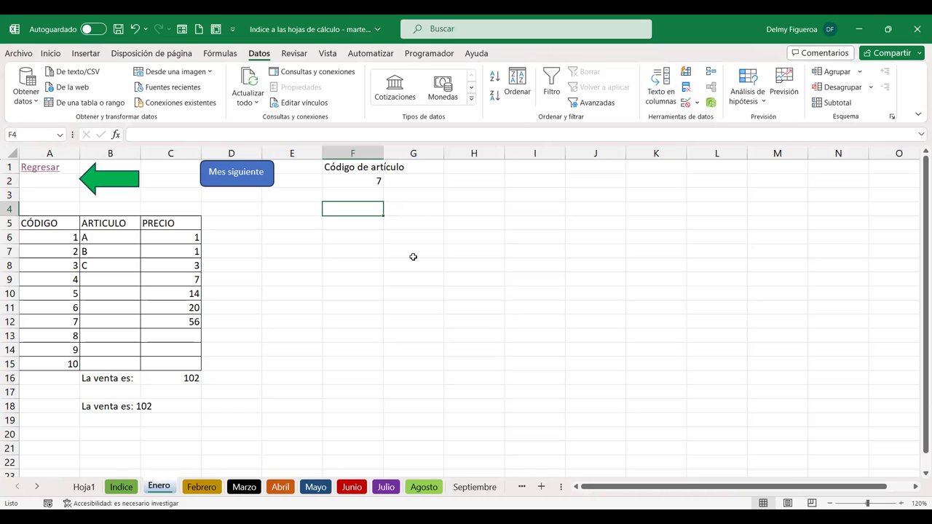
Enter =+COINCIDIR(F2;A:A;0) in F3 with exact match, returning row 12 for code 7
key("Up")
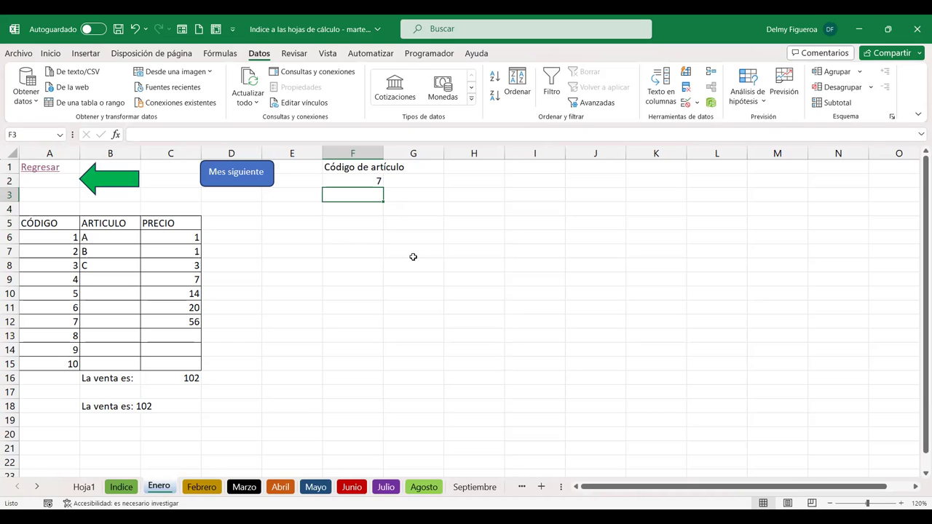
type("+")
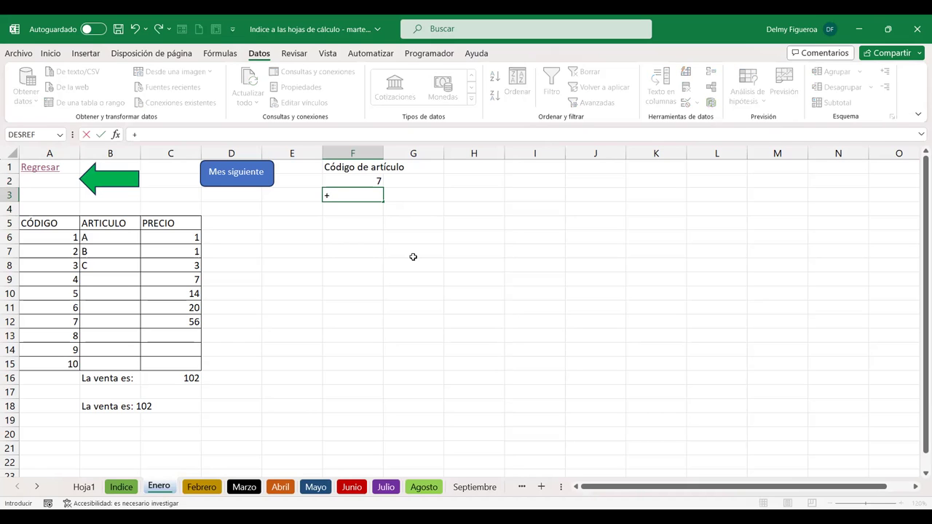
type("coin")
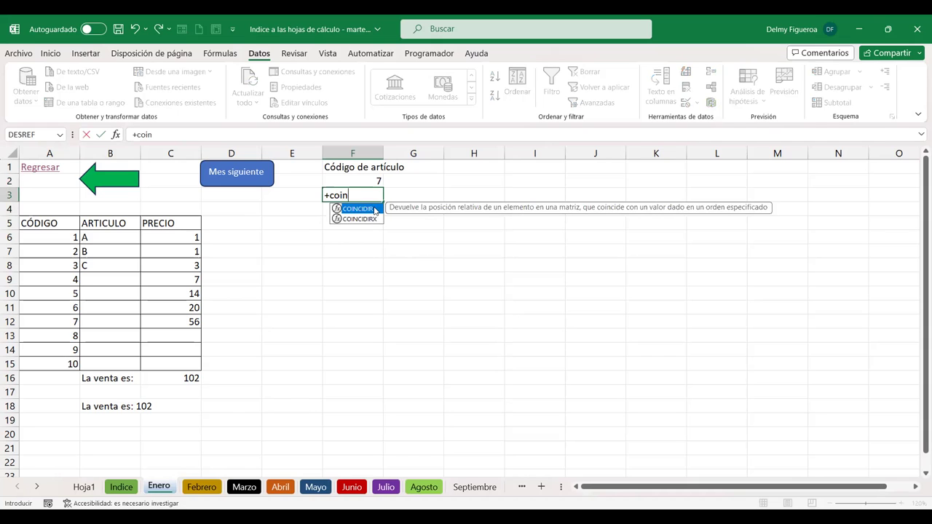
double_click(376, 209)
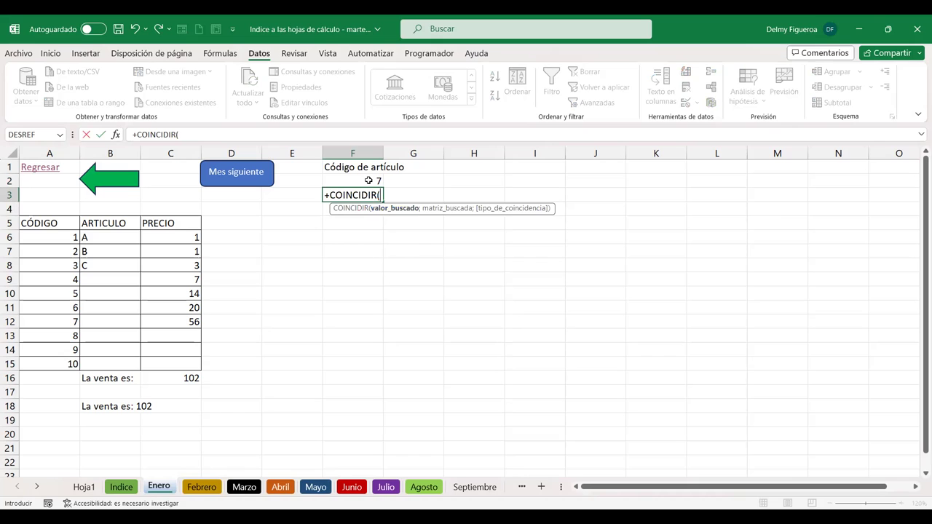
left_click(368, 179)
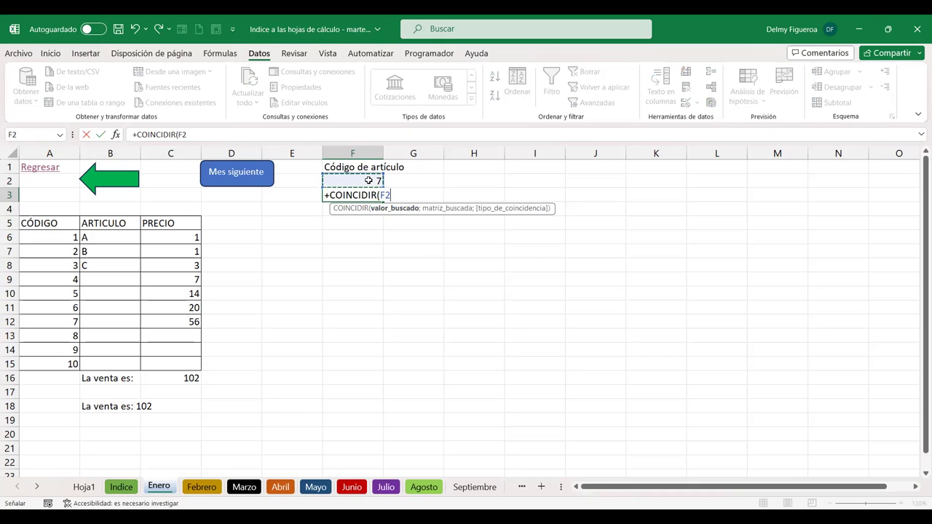
type(";")
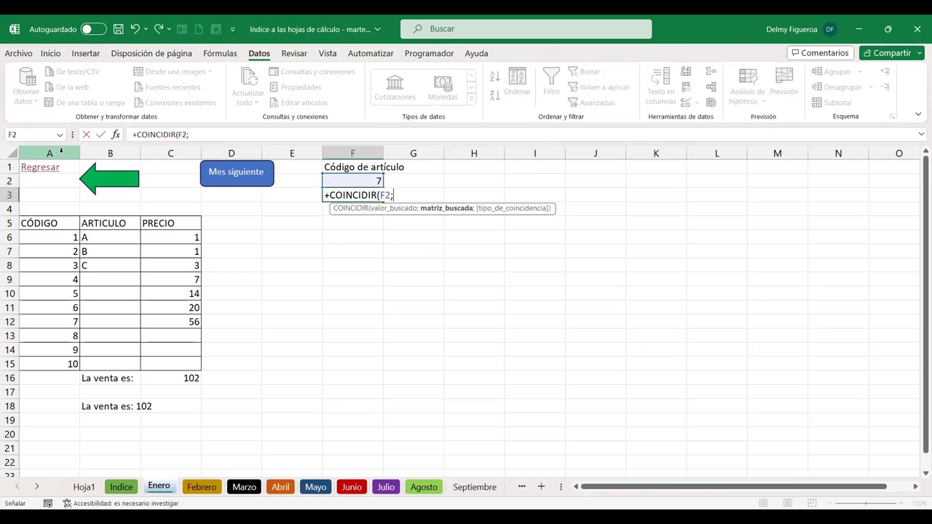
left_click(61, 152)
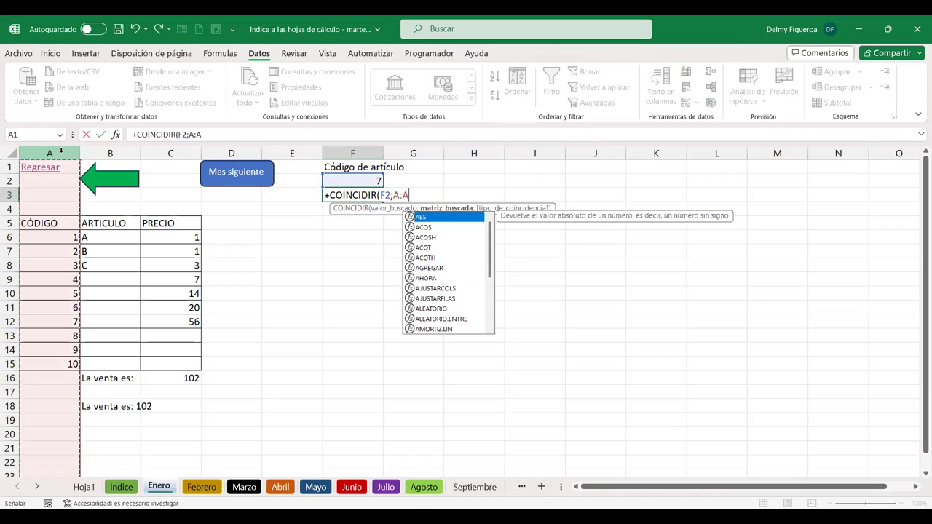
type(";")
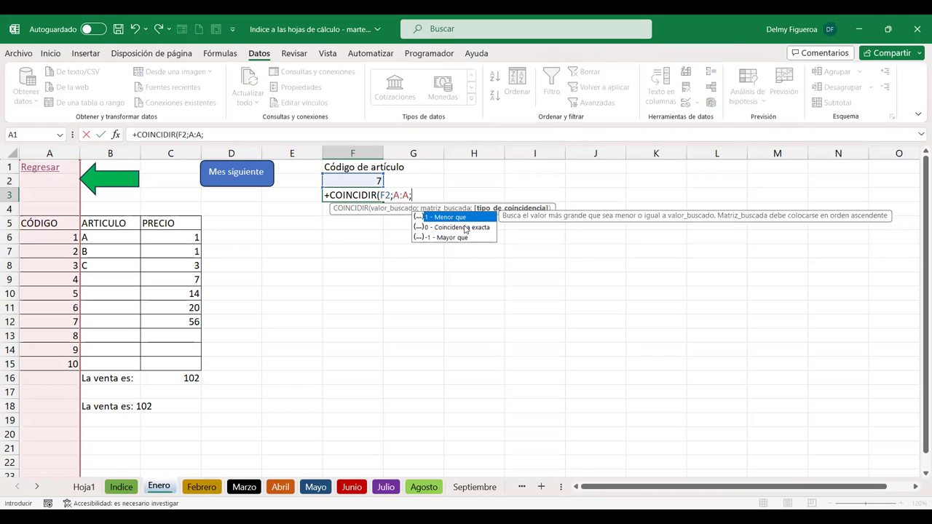
double_click(465, 226)
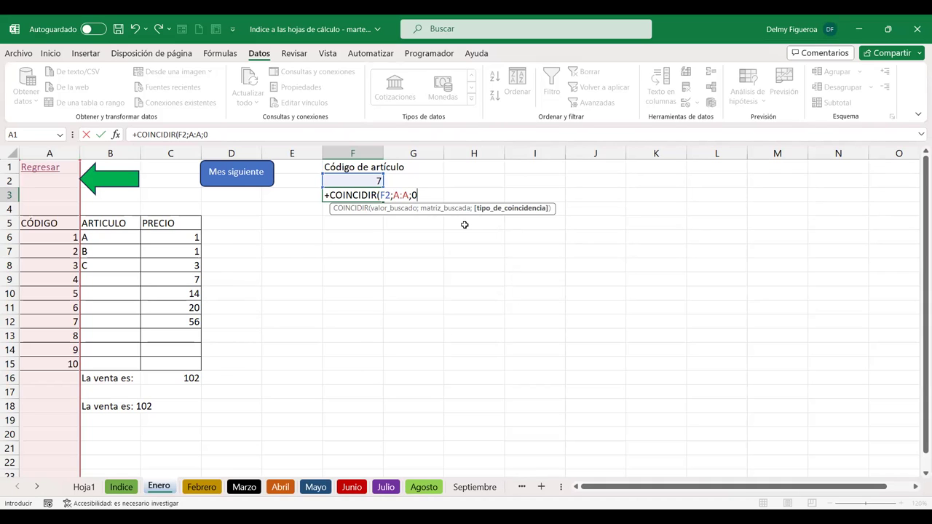
type(")")
key("Return")
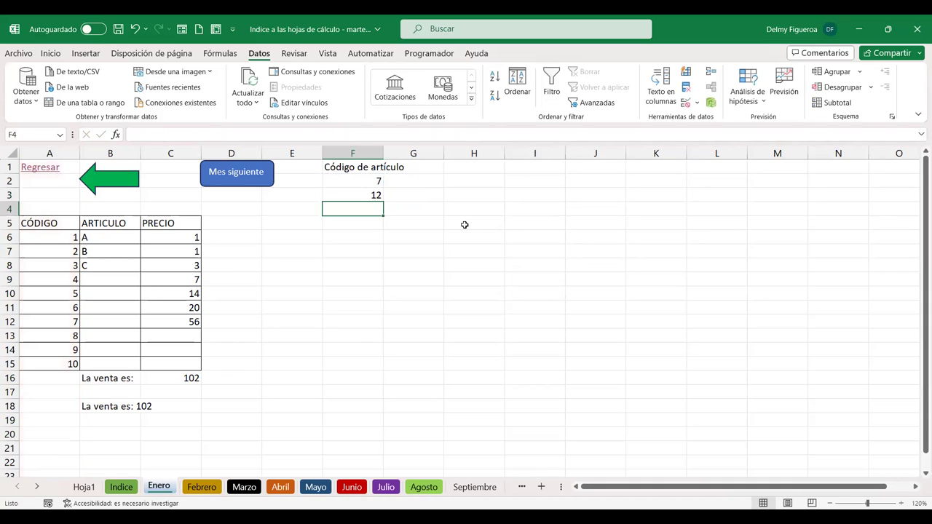
left_click(339, 192)
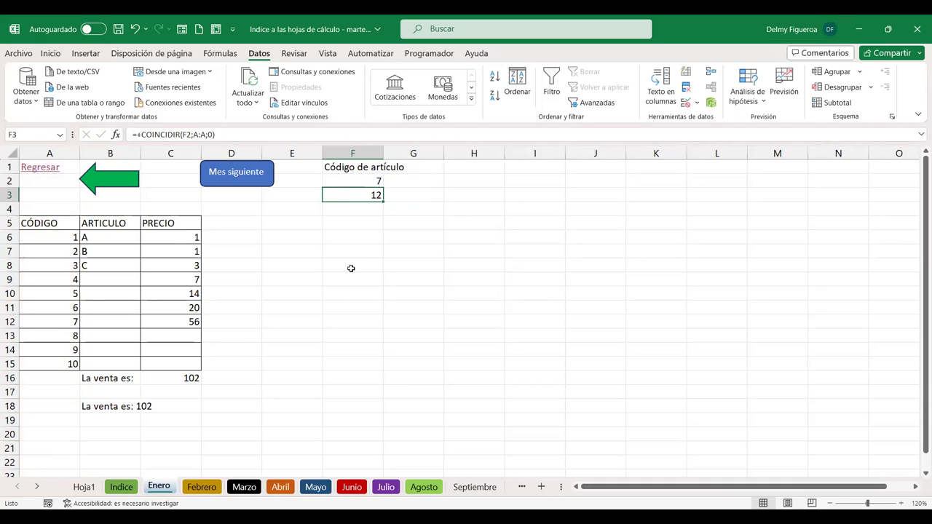
left_click(46, 323)
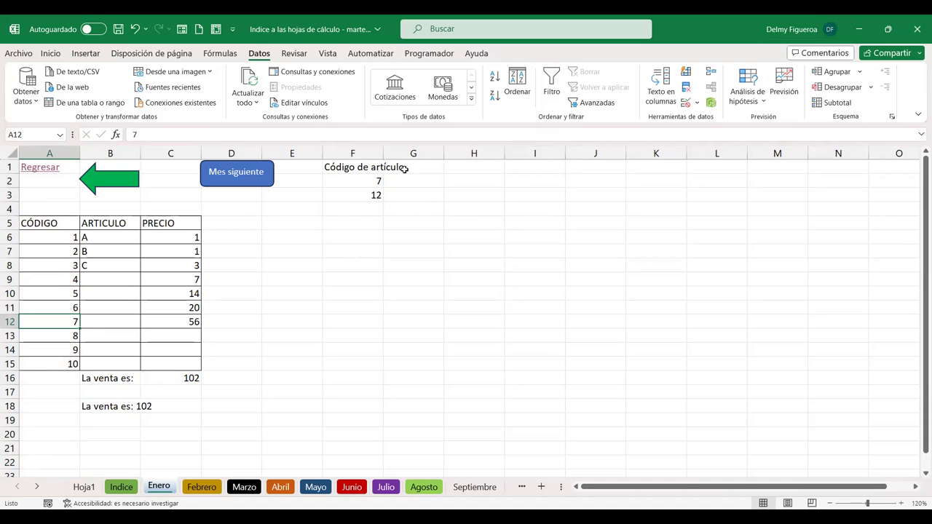
Pick code 3 in F2 and check F3 returns 8, matching cell A8
left_click(368, 181)
left_click(390, 182)
left_click(361, 214)
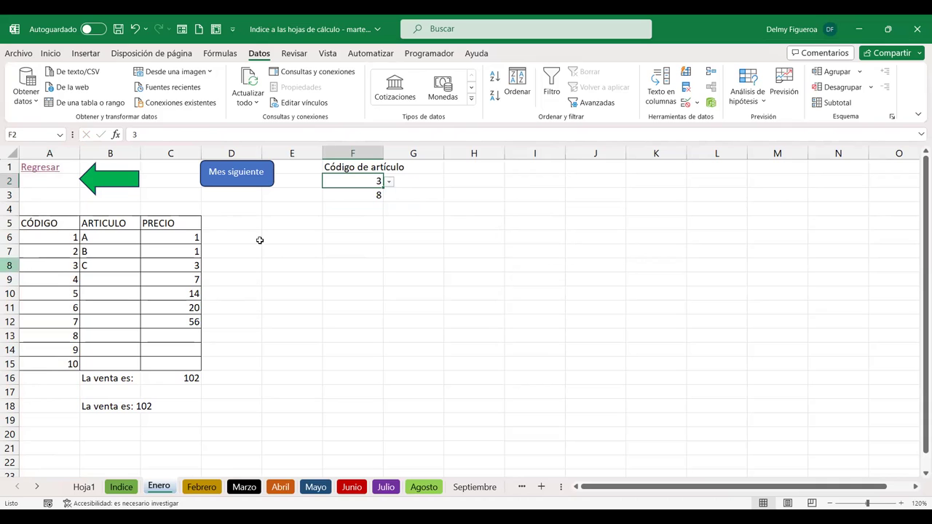
left_click(358, 208)
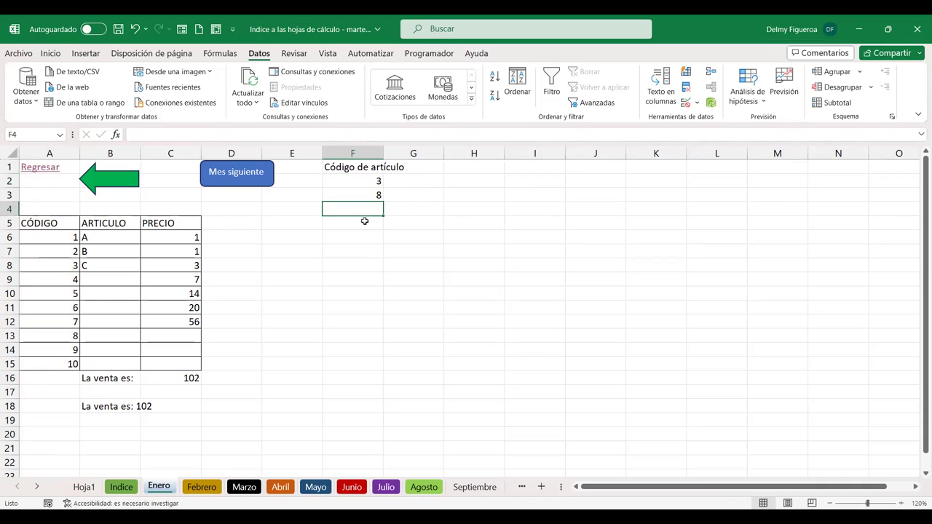
left_click(364, 220)
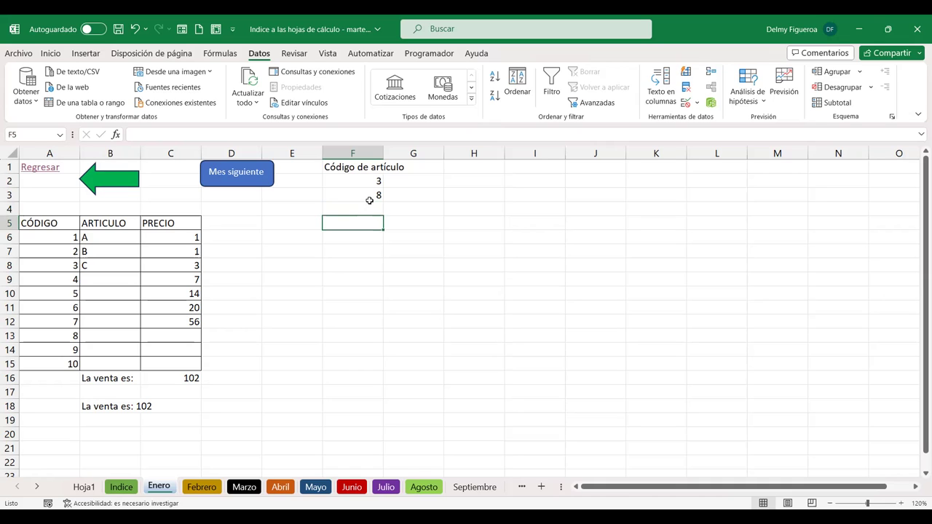
left_click(369, 195)
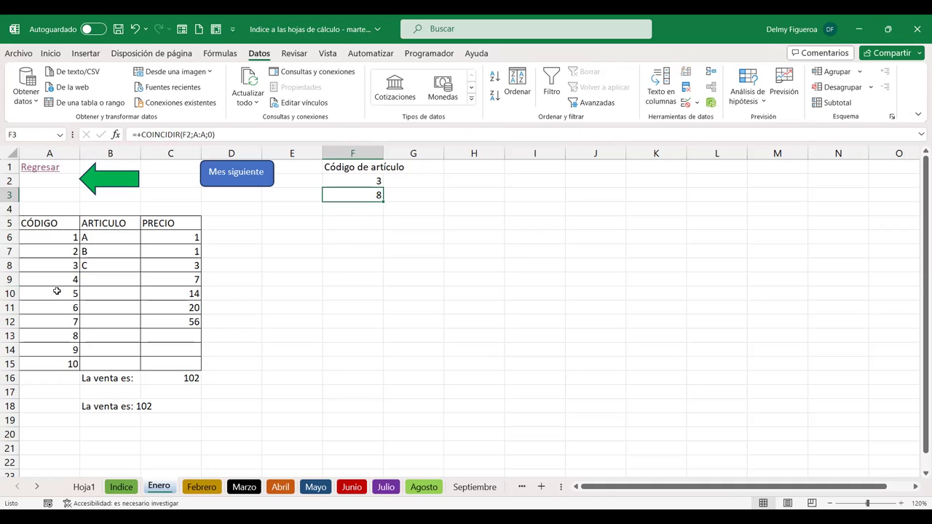
left_click(346, 179)
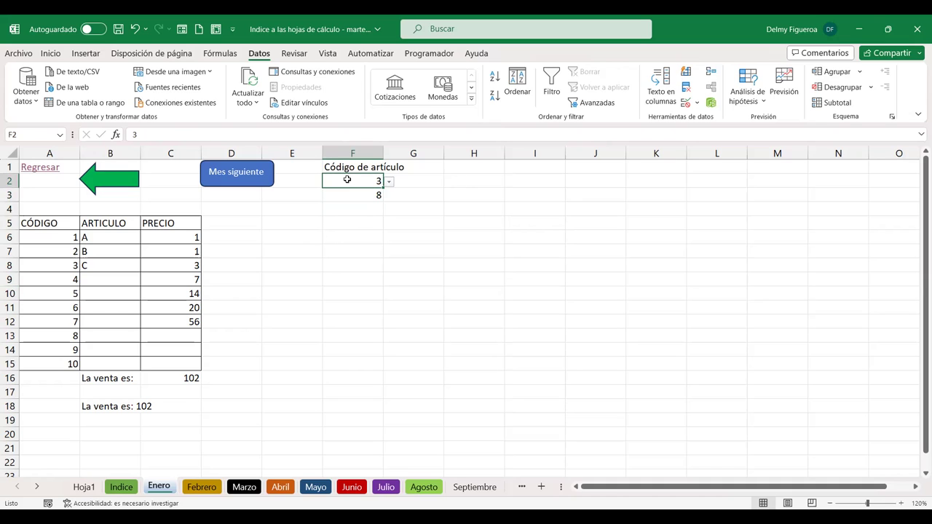
left_click(54, 265)
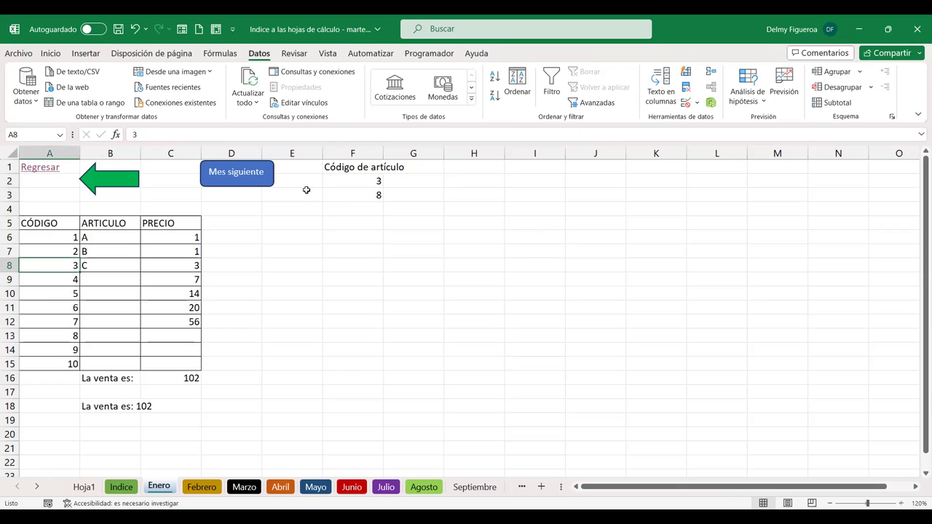
Set F2 to code 10 so F3 returns 15
left_click(367, 182)
left_click(389, 182)
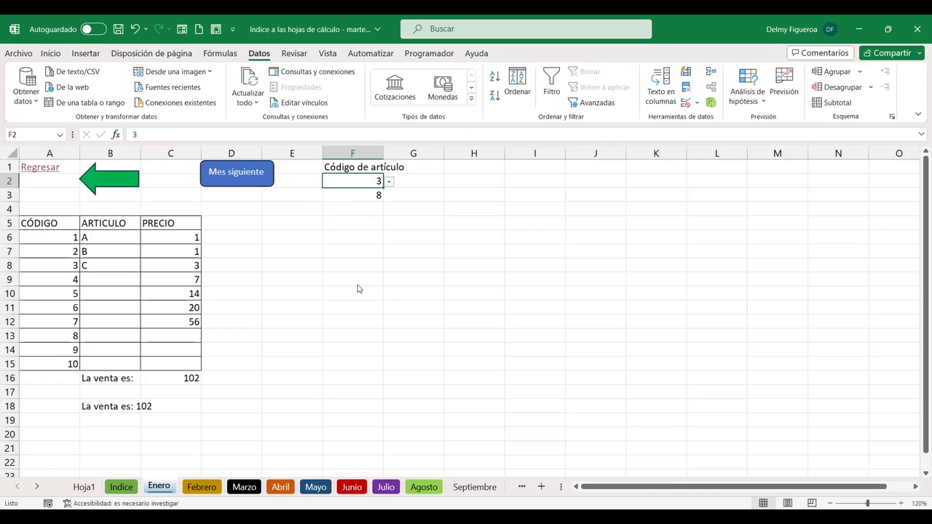
left_click(358, 284)
left_click(358, 208)
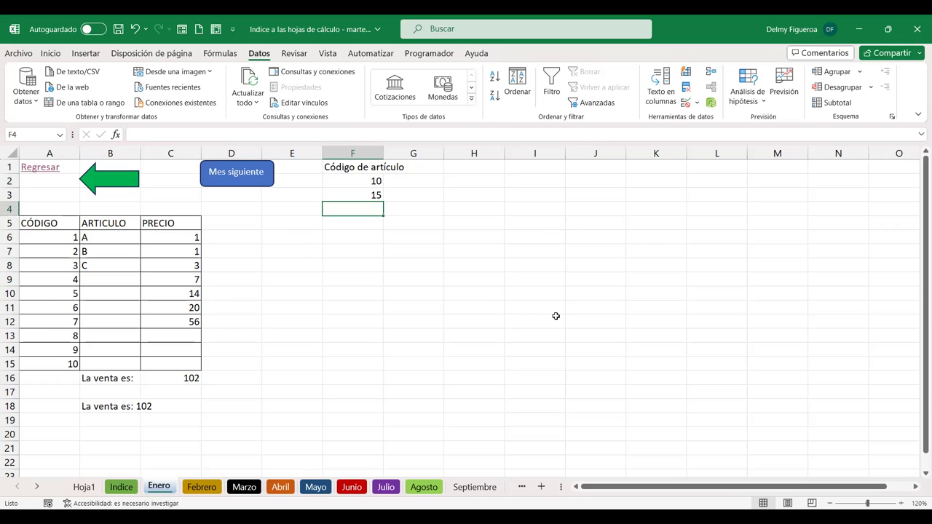
Browse the Búsqueda y referencia functions on Fórmulas, then review F3's COINCIDIR formula
left_click(220, 53)
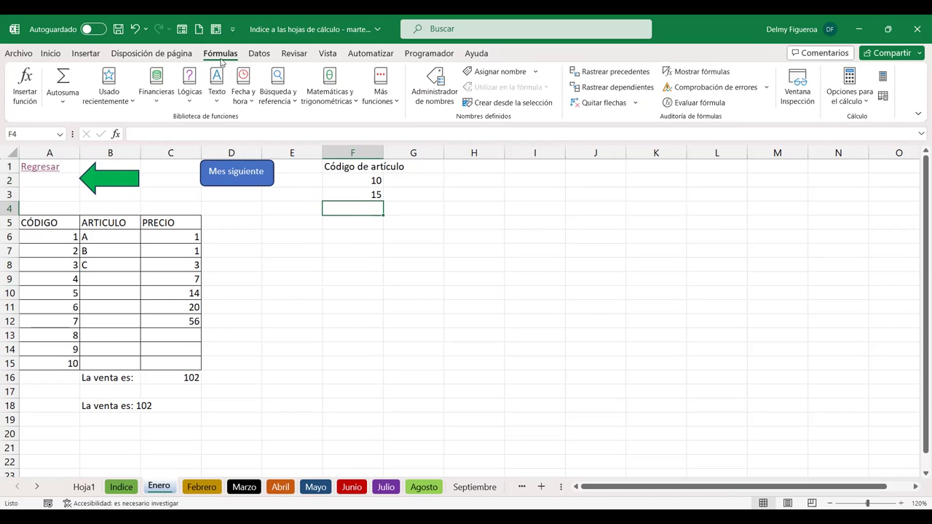
left_click(289, 111)
scroll(359, 297, "down", 1)
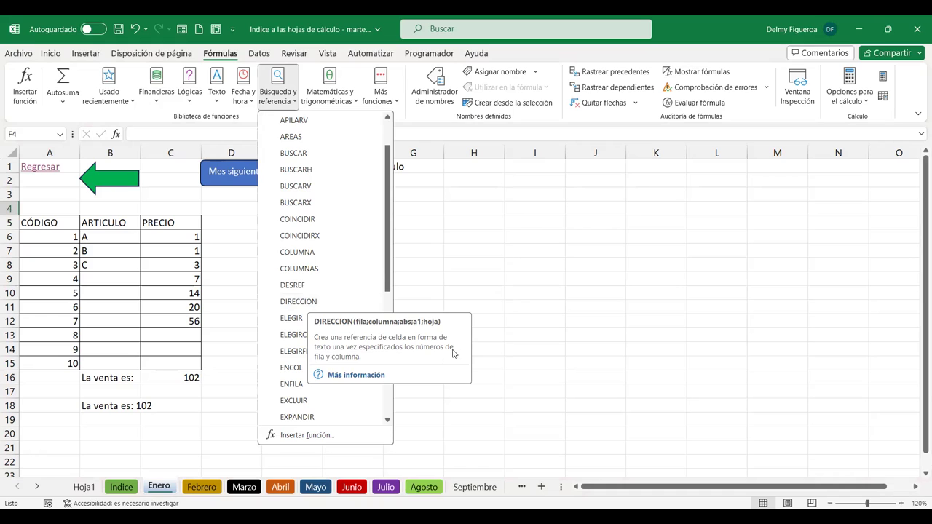
left_click(549, 284)
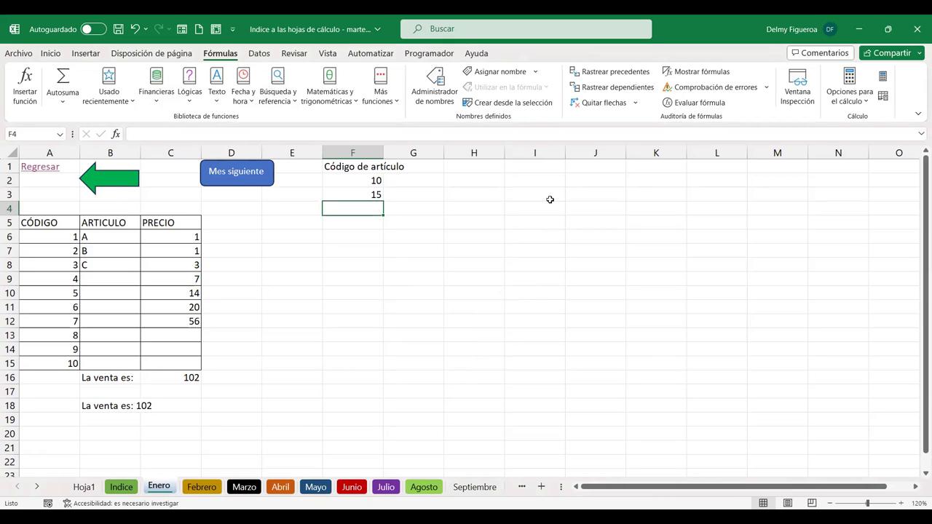
left_click(366, 194)
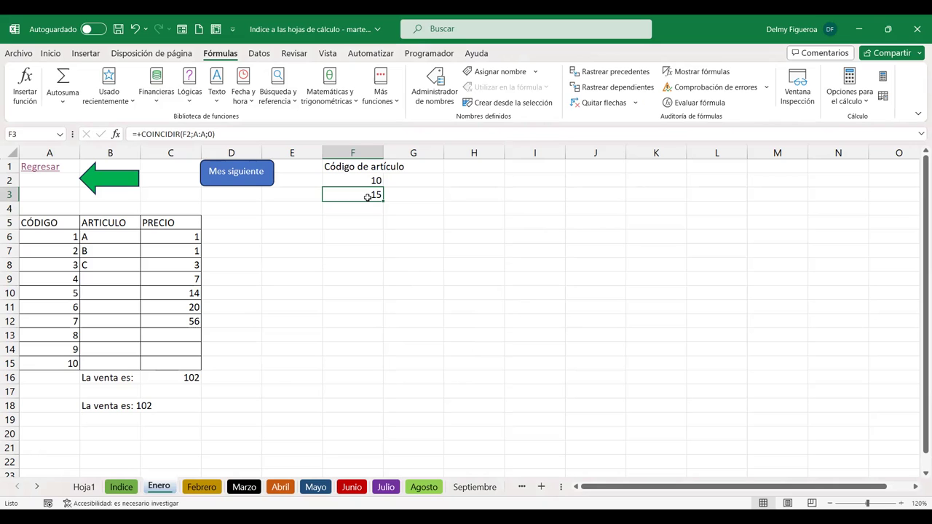
left_click(369, 205)
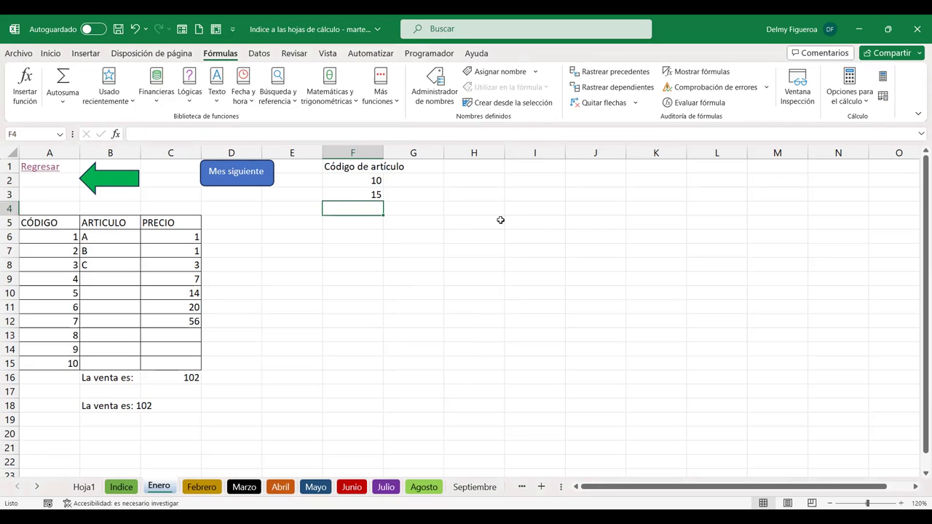
Enter =+DIRECCION(F3;COLUMNA(A:A)) in F4 to get the matched cell's address, $A$15
type("+dire")
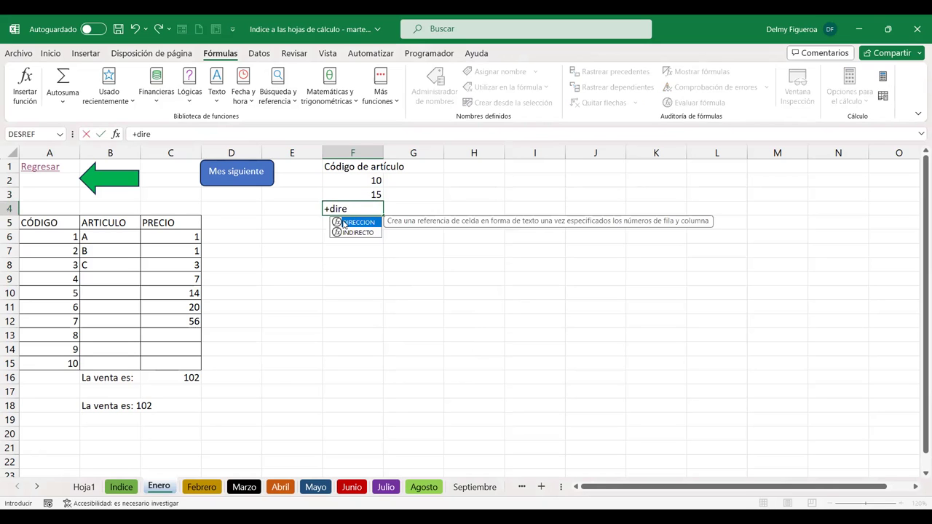
double_click(353, 223)
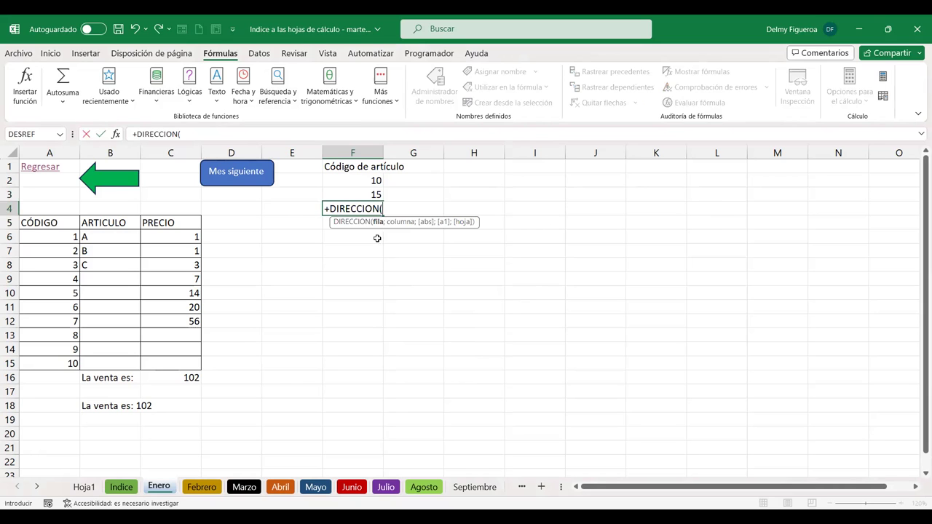
left_click(372, 193)
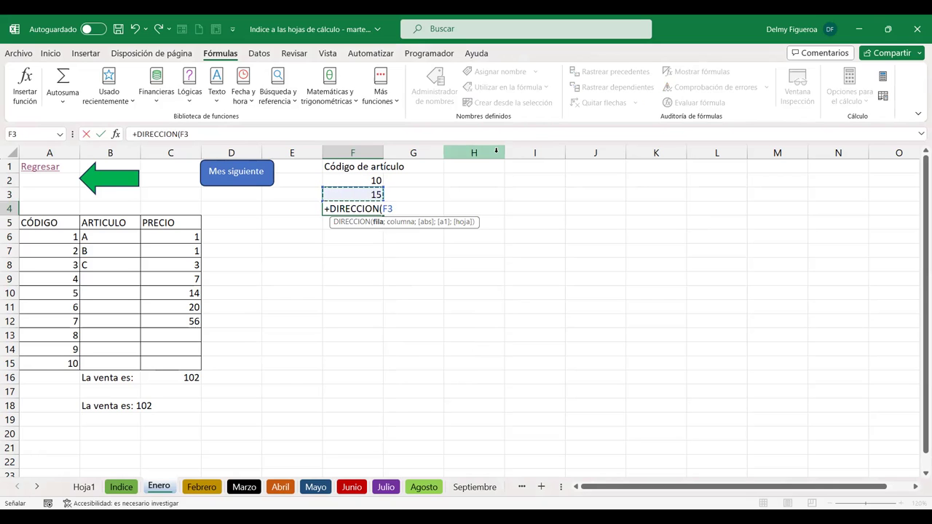
type(";")
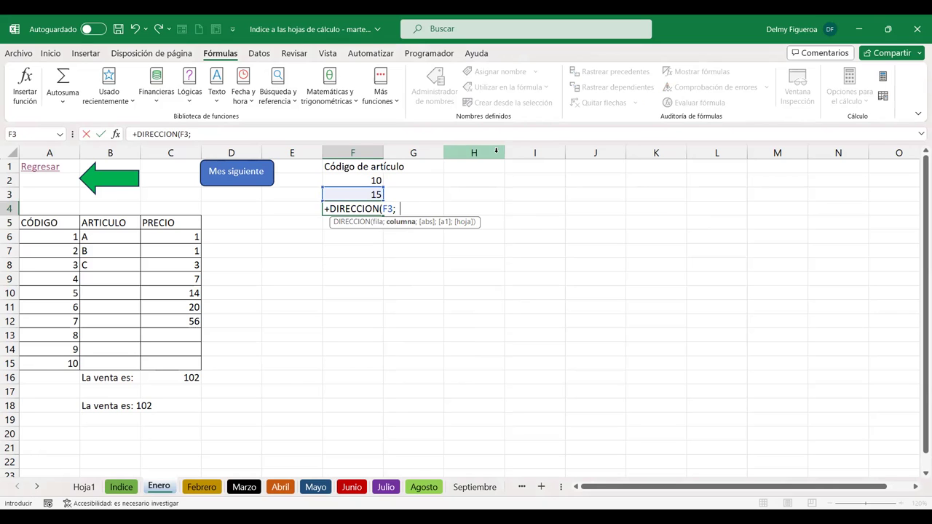
type("colu")
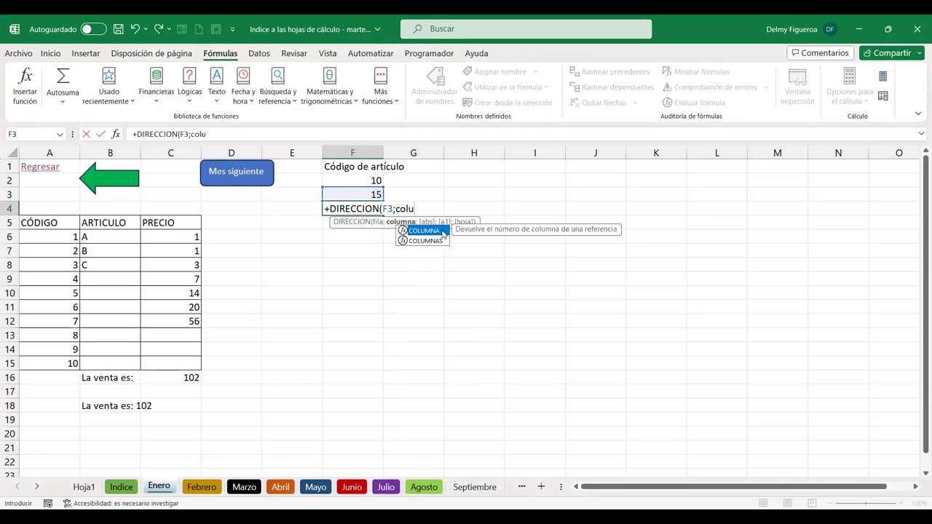
double_click(440, 231)
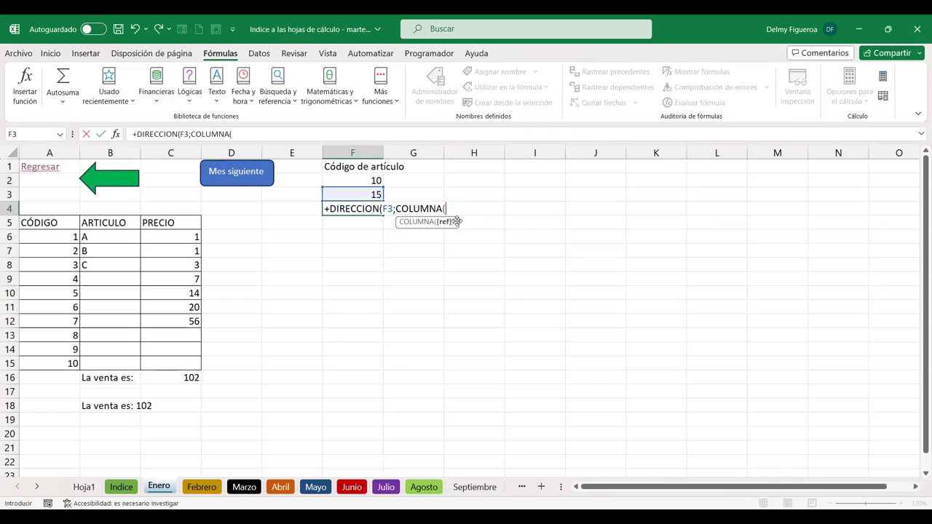
left_click(61, 152)
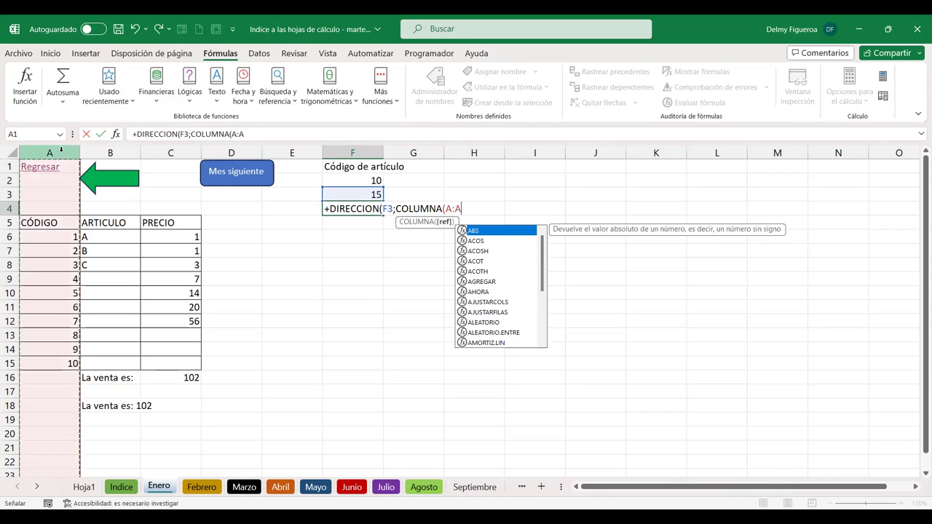
type(")")
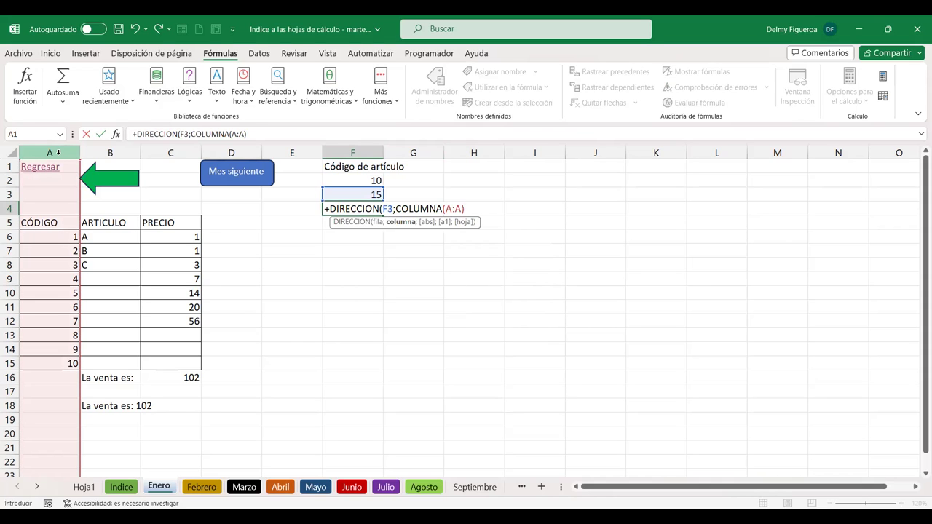
type(")")
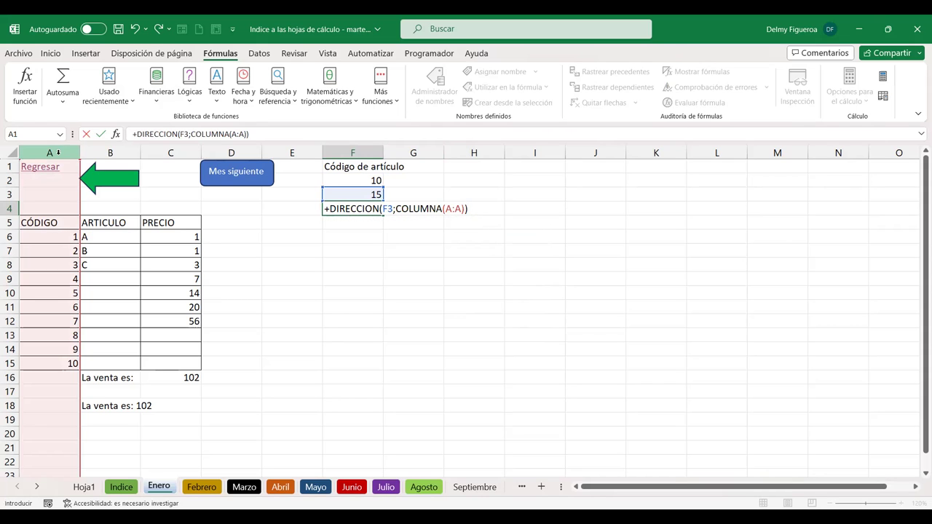
key("Return")
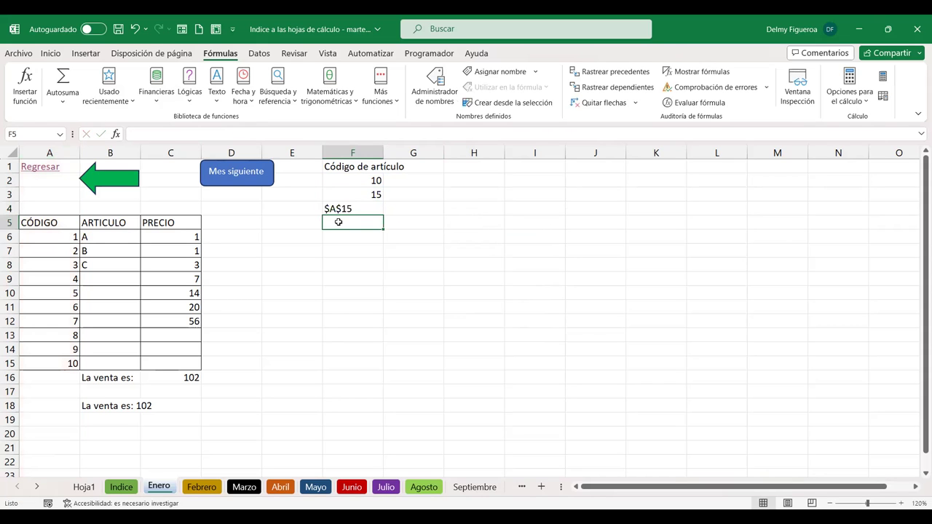
Choose code 3 in F2 and confirm F4's address changes to $A$8
left_click(366, 209)
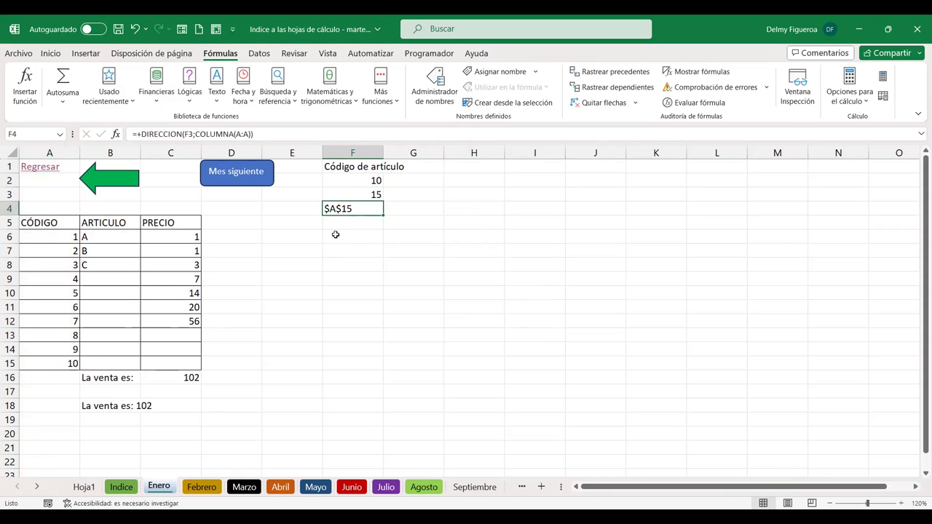
left_click(353, 181)
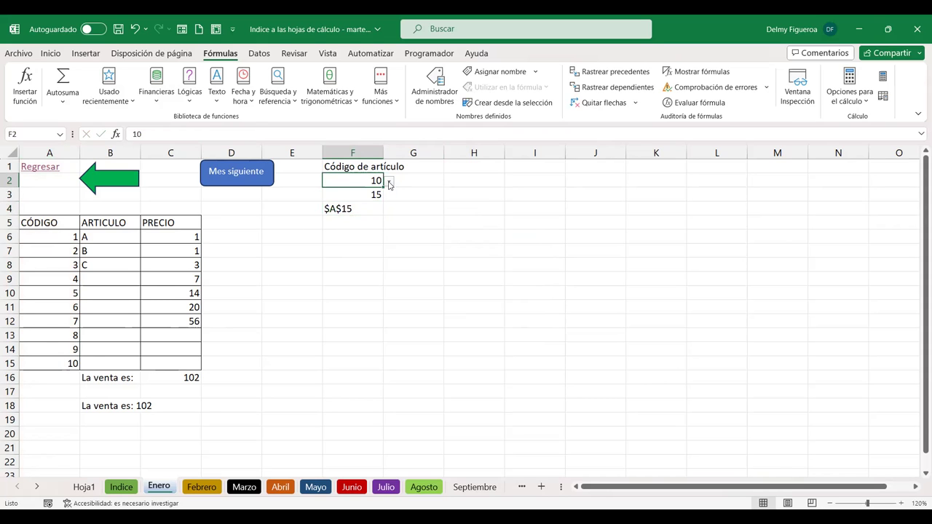
left_click(389, 182)
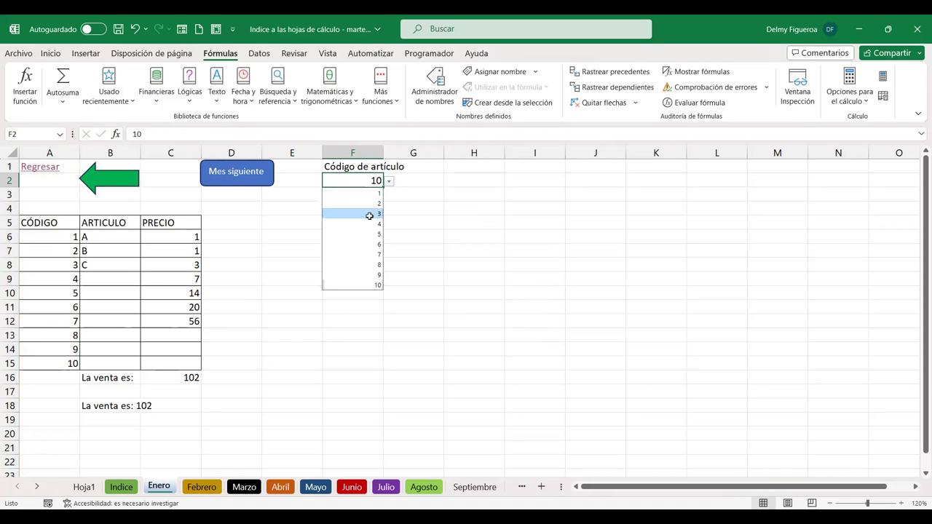
left_click(368, 214)
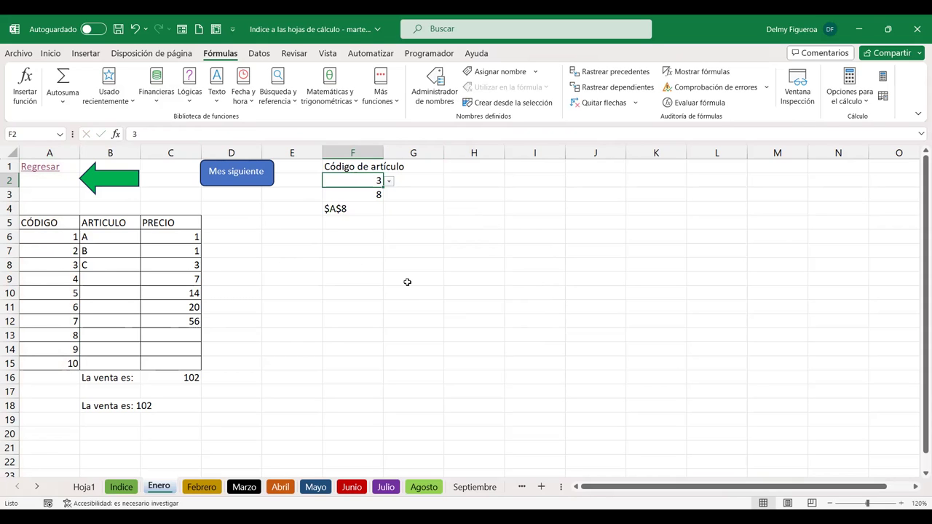
left_click(350, 222)
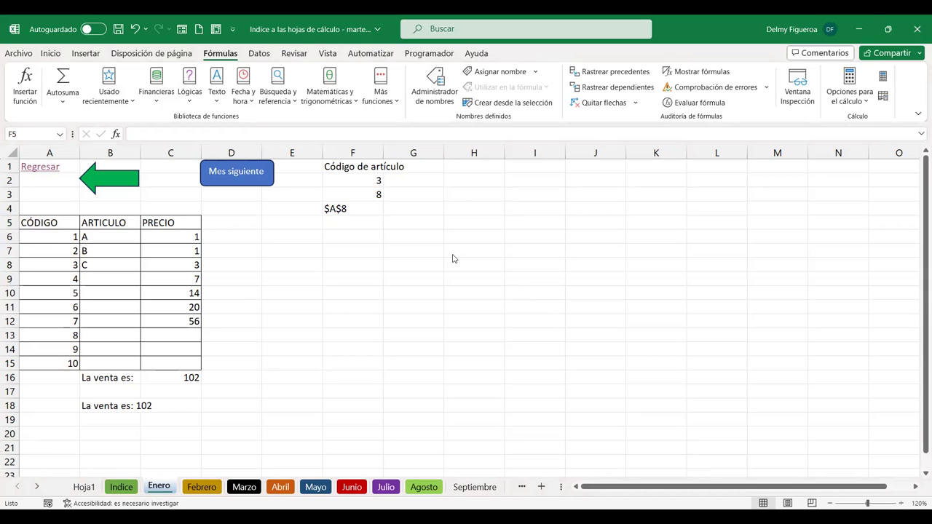
left_click(350, 223)
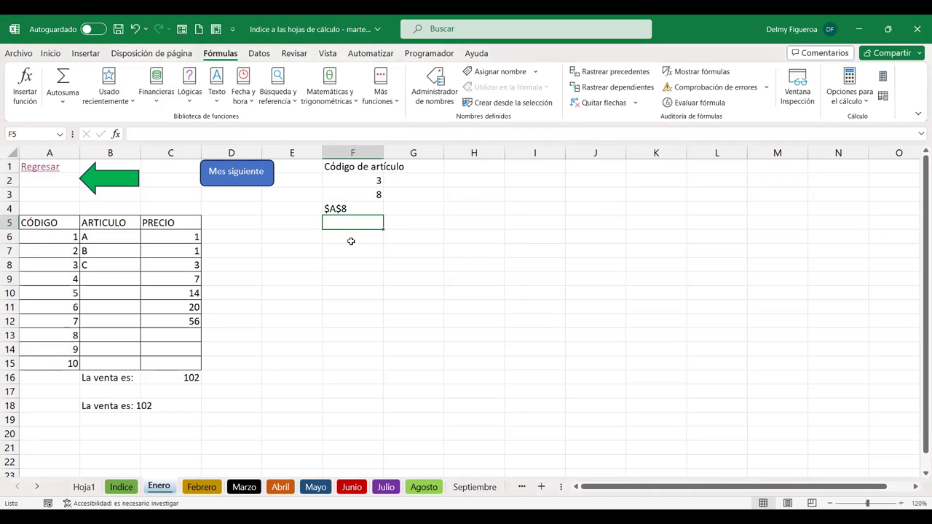
left_click(125, 487)
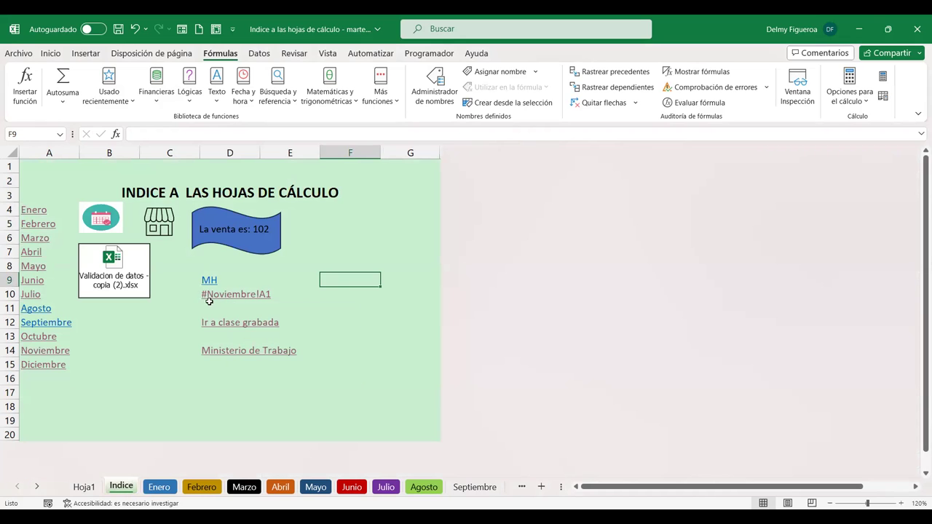
left_click(160, 488)
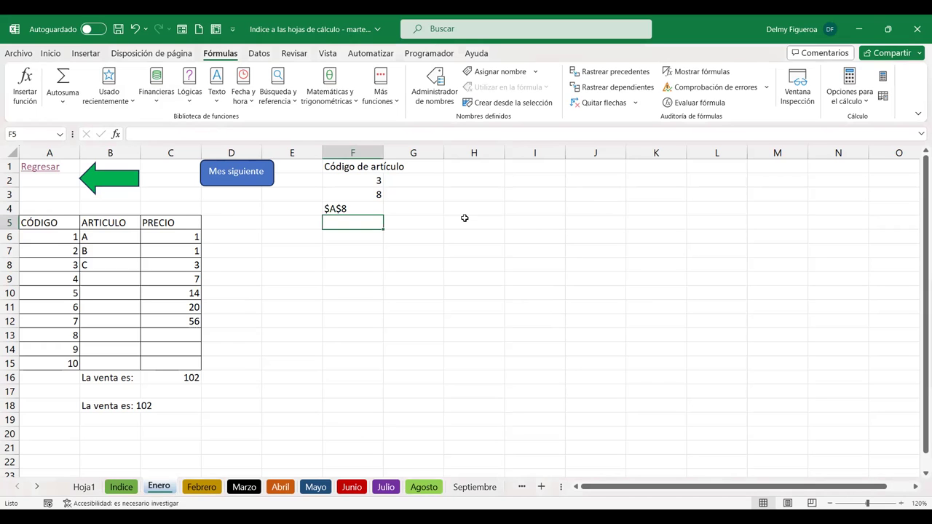
Start a HIPERVINCULO formula in F5, cancel it, and check the Indice sheet's link examples
type("+hip")
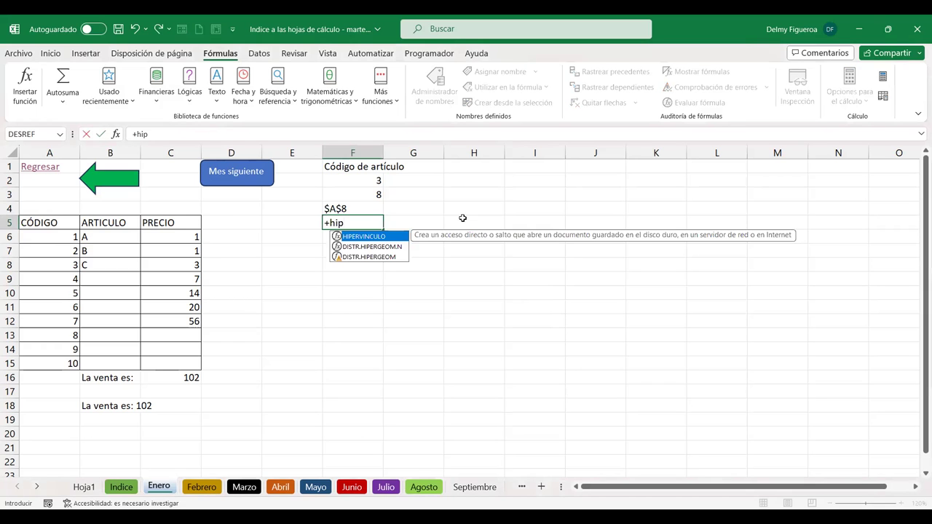
double_click(384, 238)
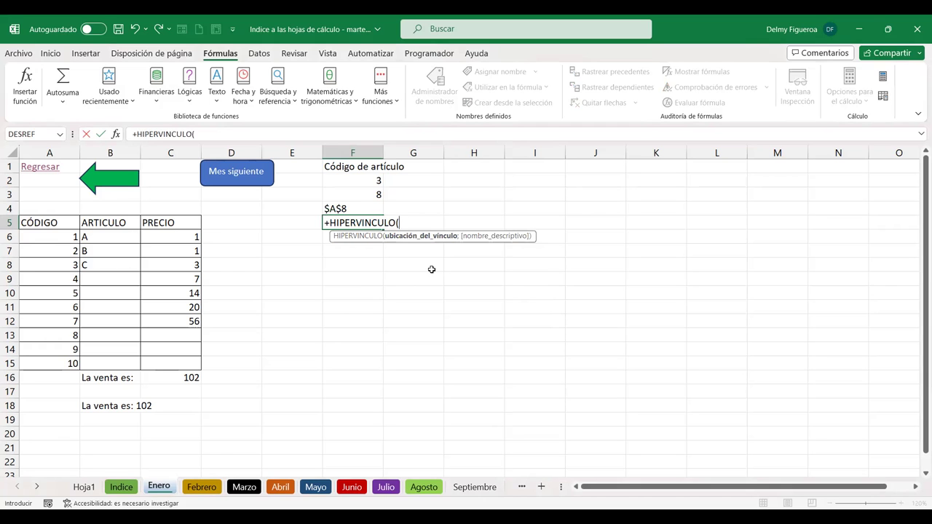
key("Escape")
left_click(122, 488)
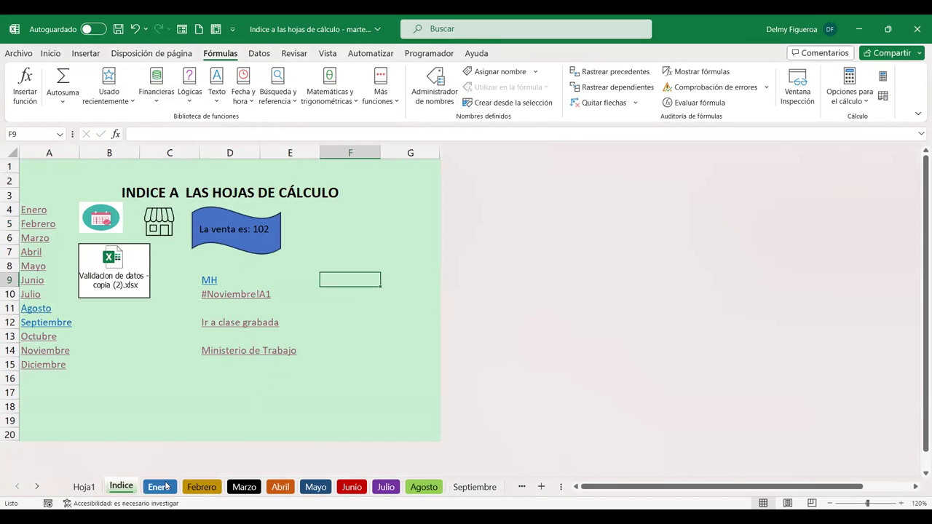
Enter =+HIPERVINCULO("#"&F4;"Ir a artículo") in F5
type("+")
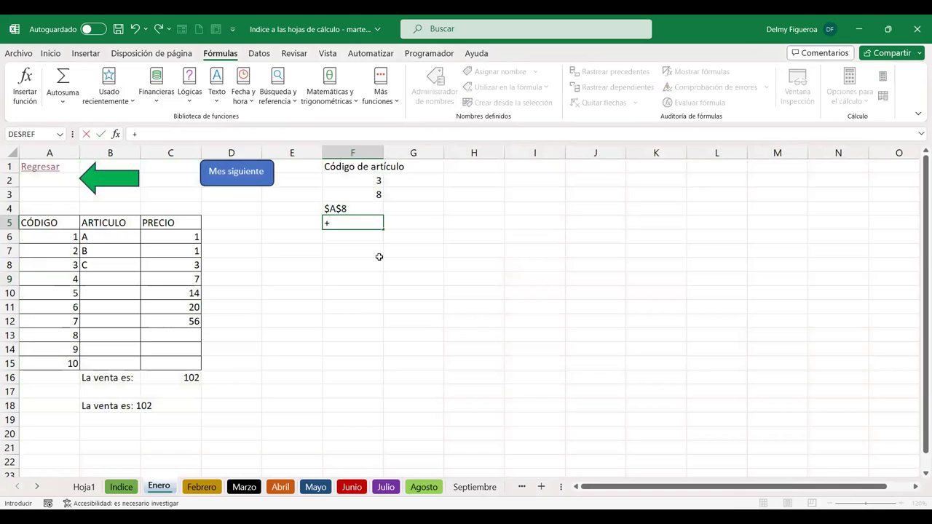
type("hiper")
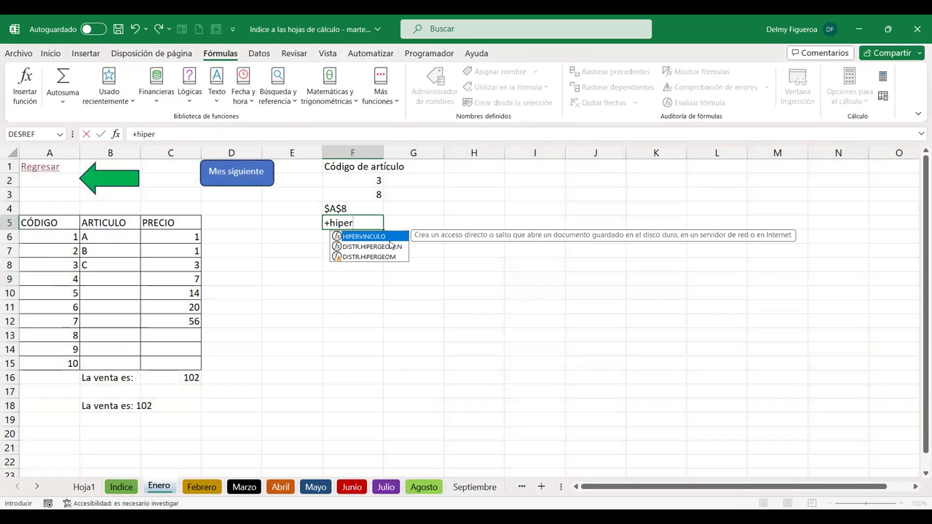
double_click(391, 236)
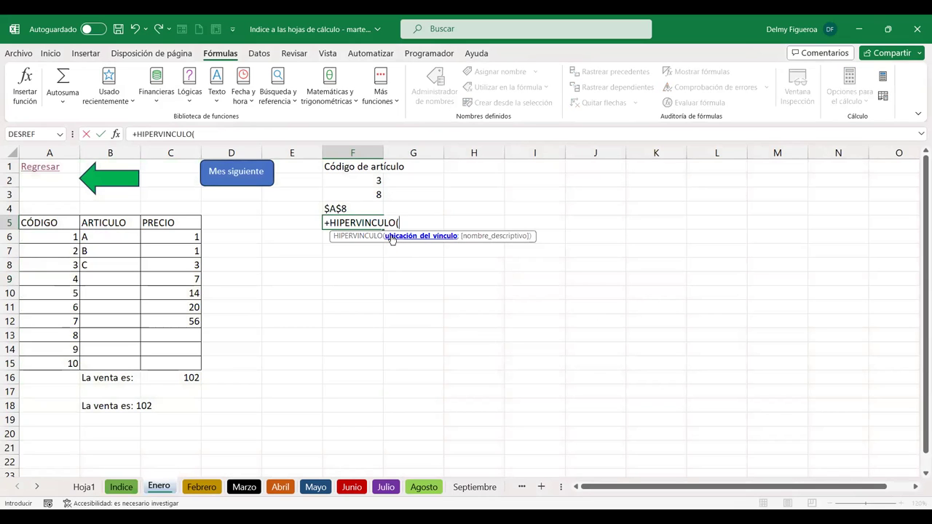
type("\"")
type("#")
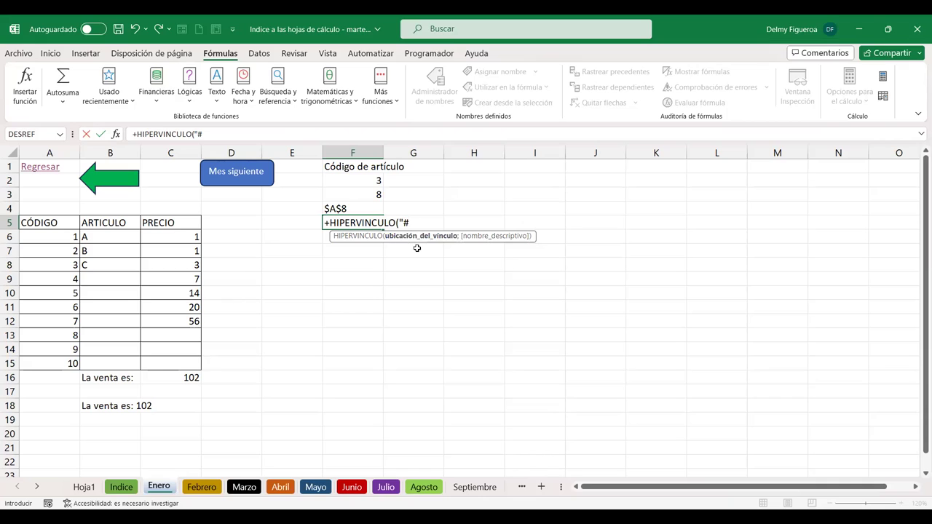
type("\"&")
left_click(349, 208)
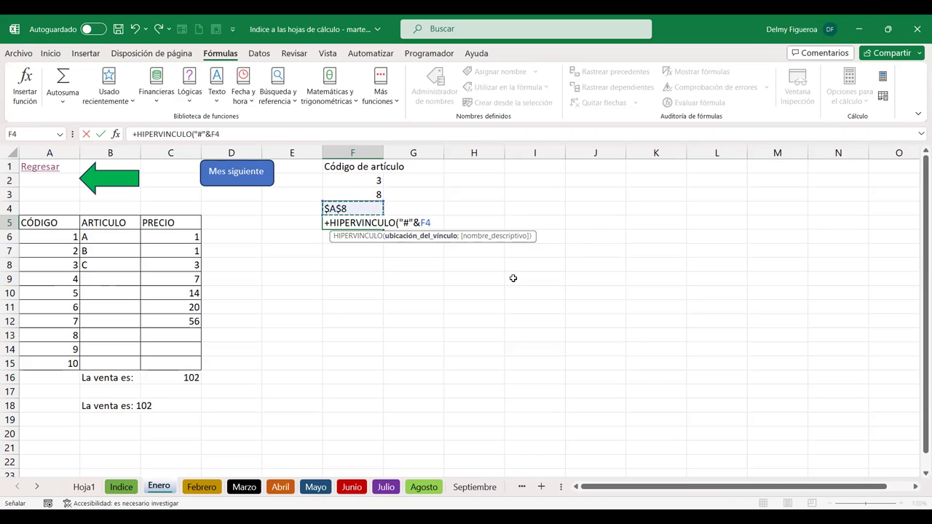
type(";")
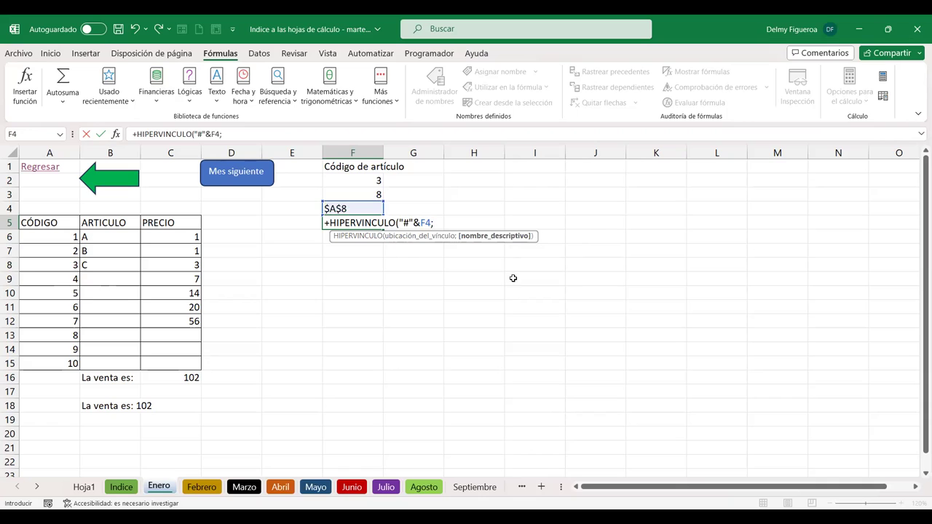
type("\"")
type("I")
type("r a artícull")
key("BackSpace")
type("o\")")
key("Return")
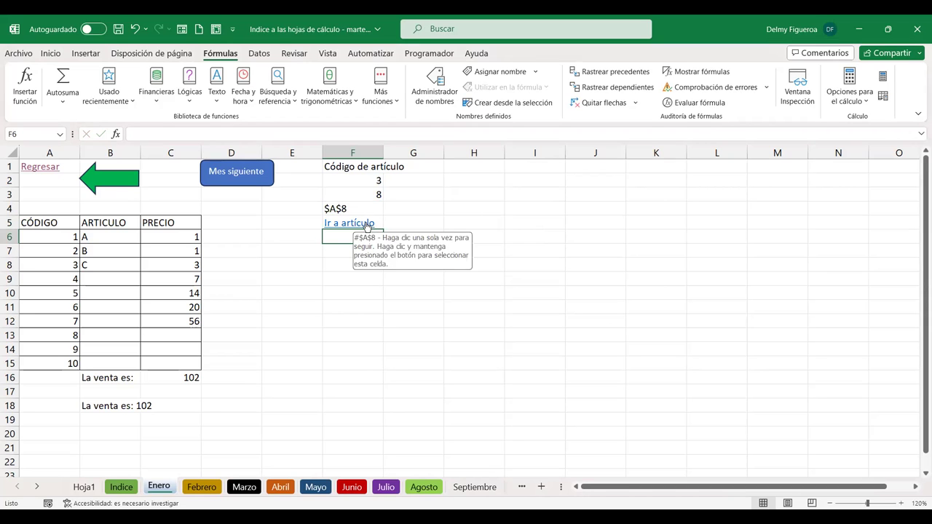
Test the Ir a artículo link, then switch F2 to code 9 and follow it
left_click(366, 225)
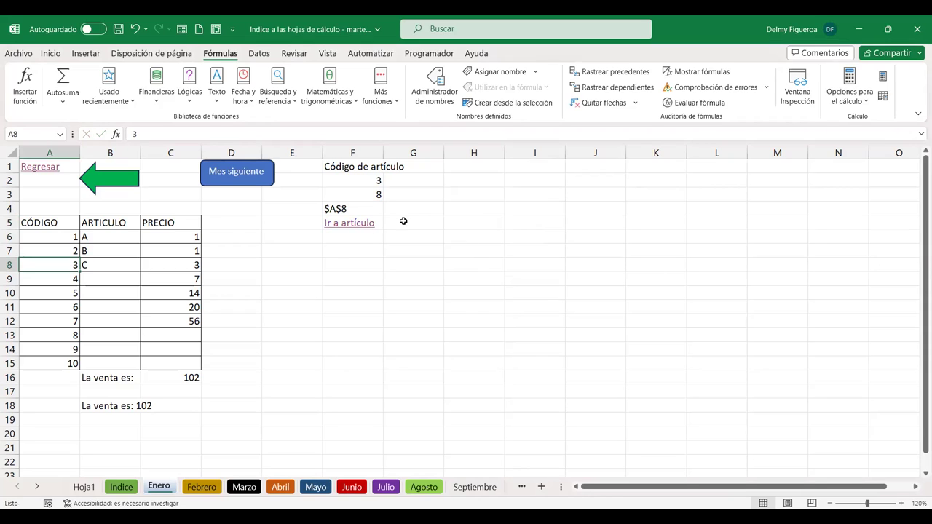
left_click(364, 182)
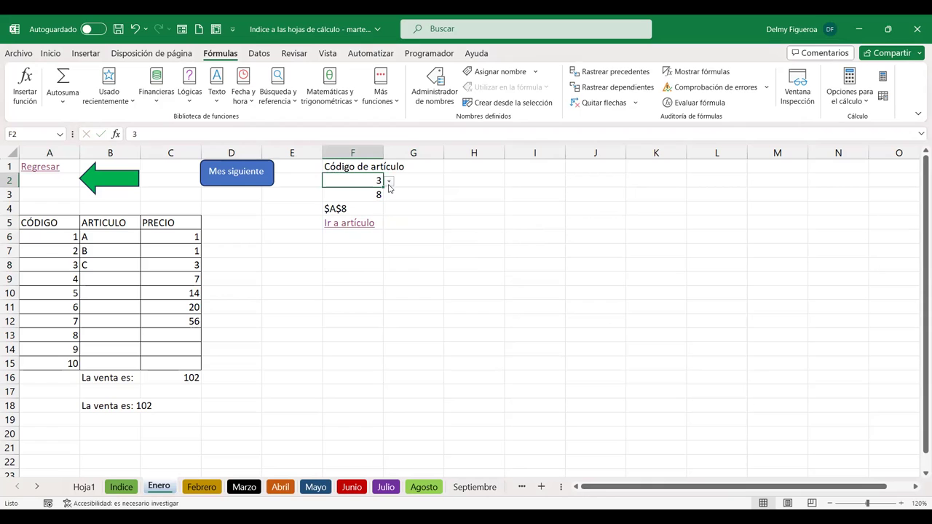
left_click(389, 181)
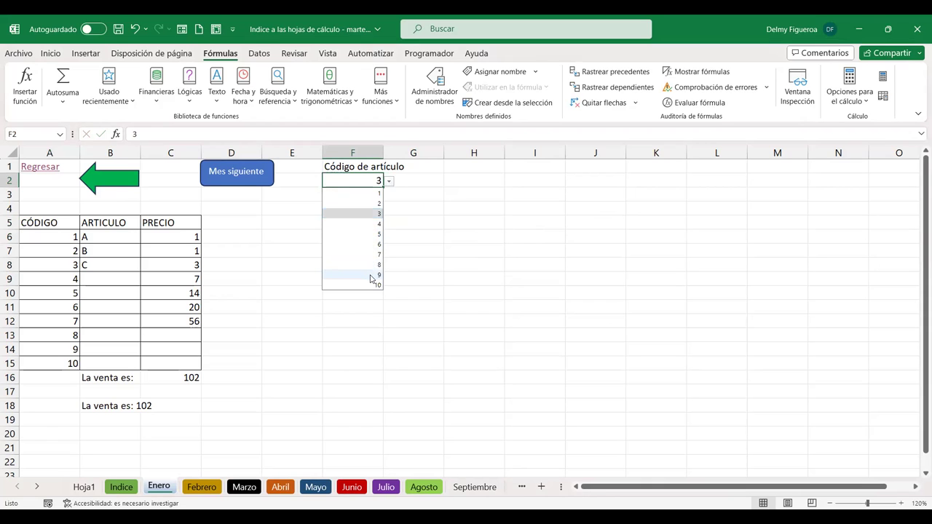
left_click(371, 276)
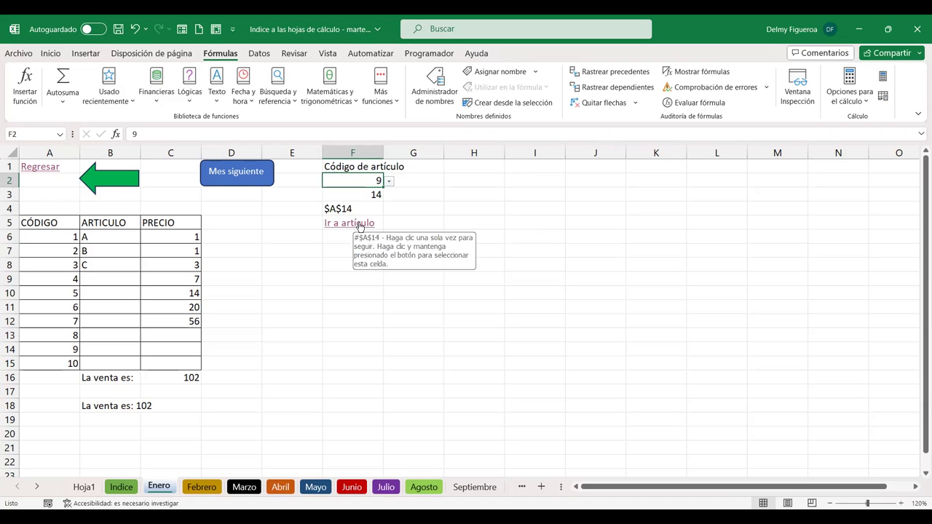
left_click(358, 225)
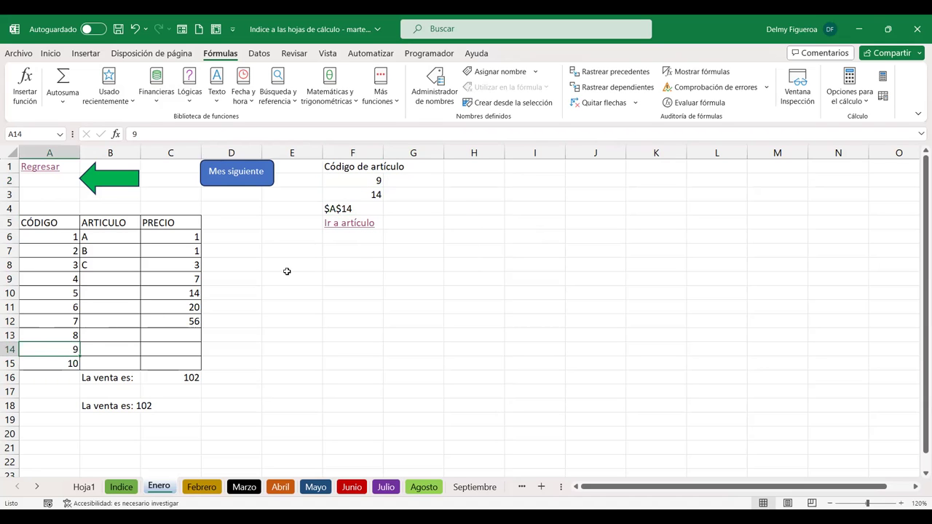
left_click(398, 212)
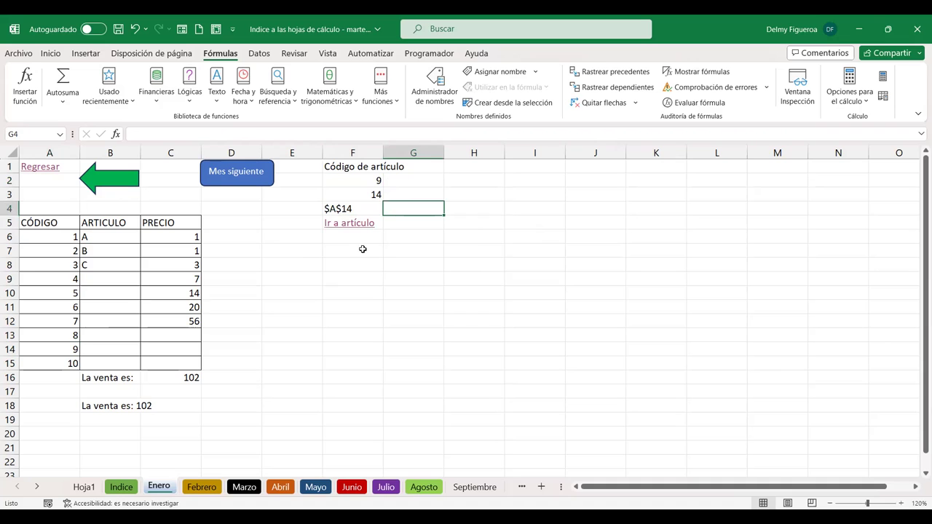
Set F2 to code 5 and follow the link to $A$10
left_click(356, 181)
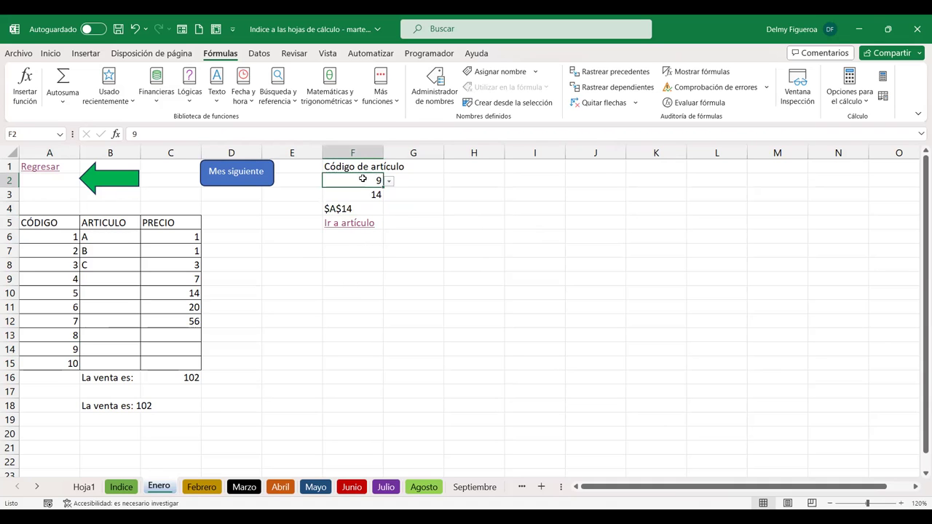
left_click(388, 182)
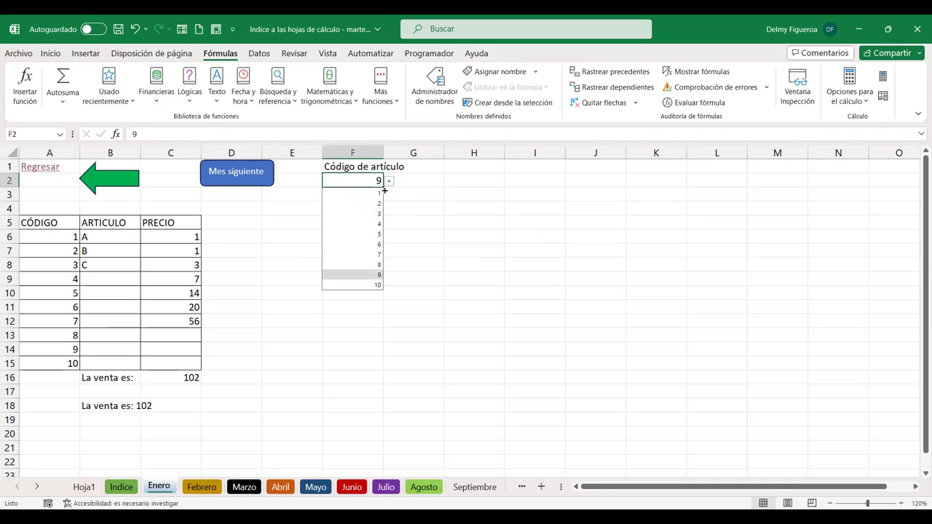
left_click(367, 234)
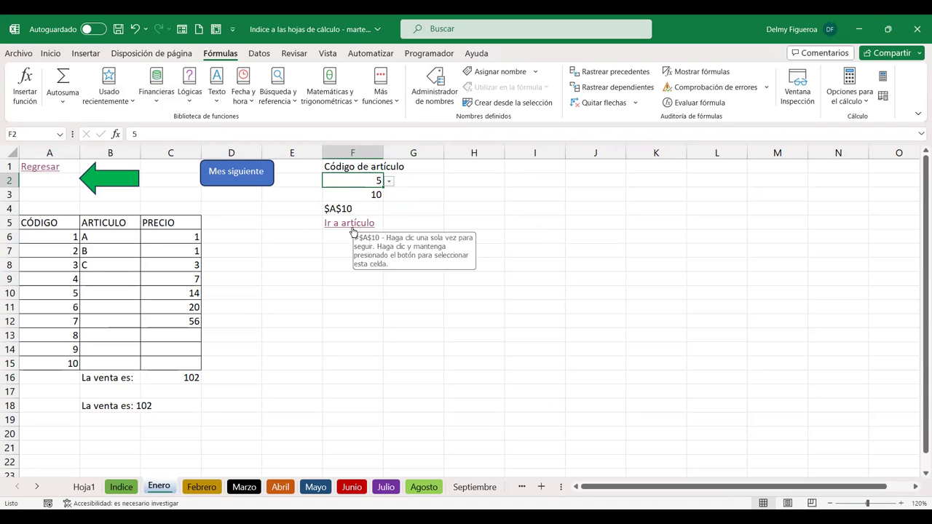
left_click(362, 228)
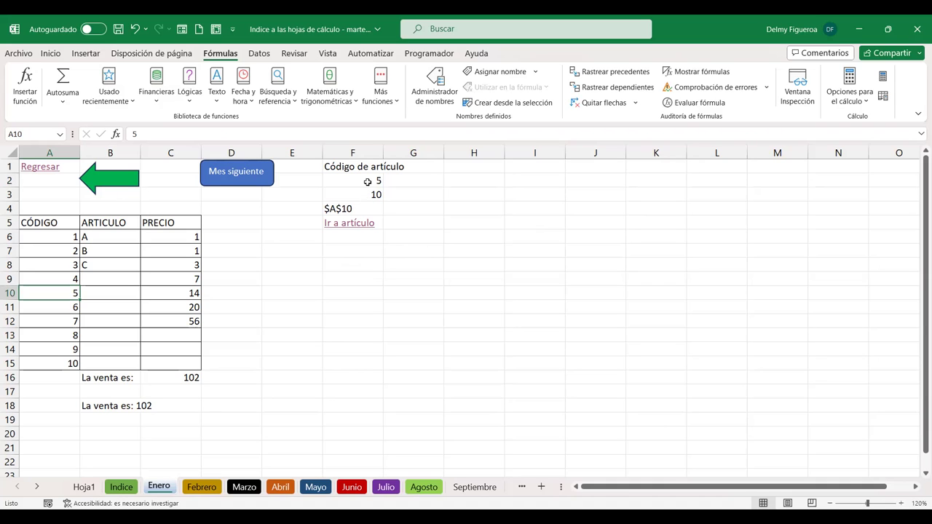
Review the F3 COINCIDIR, F4 DIRECCION and F5 HIPERVINCULO formulas, leaving F5 unchanged
left_click(368, 181)
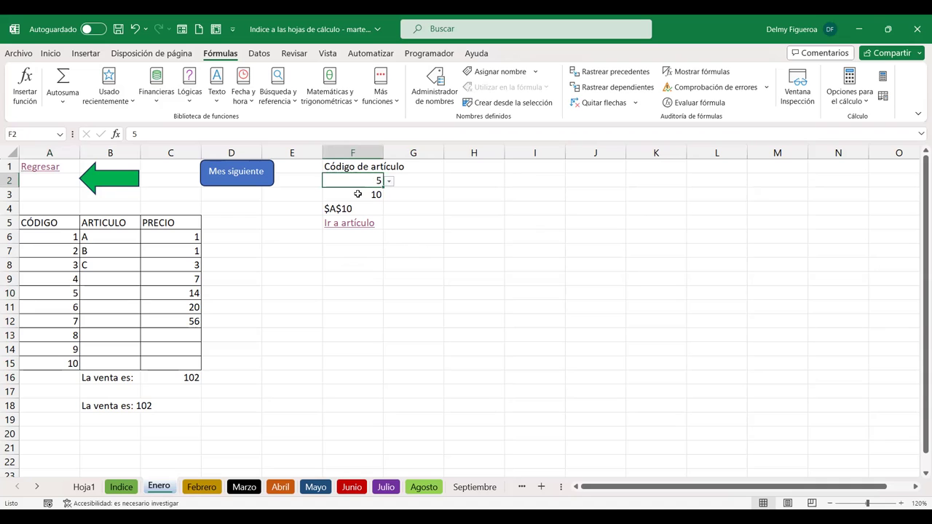
left_click(357, 193)
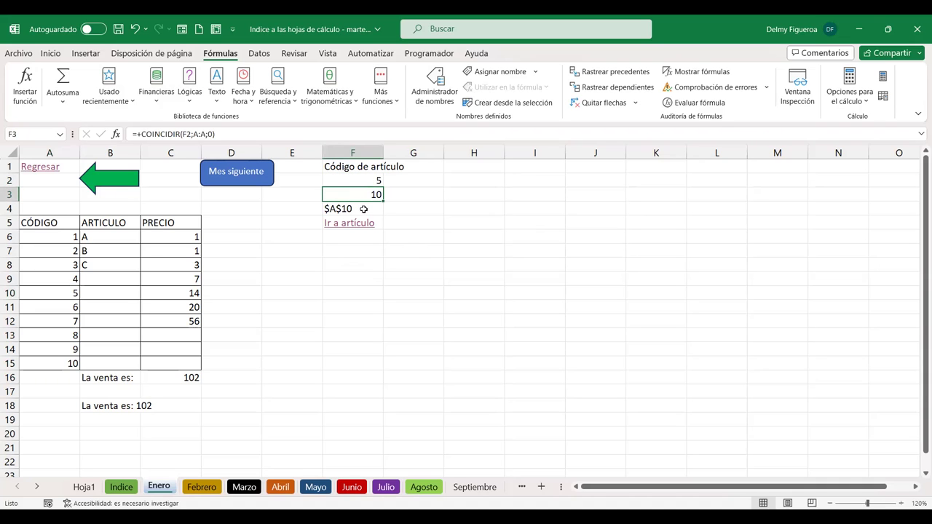
left_click(371, 210)
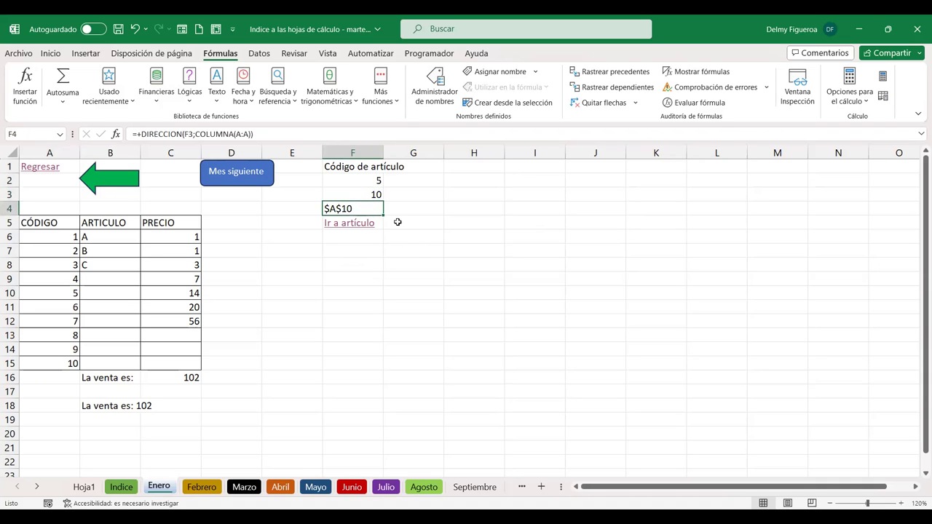
left_click(397, 221)
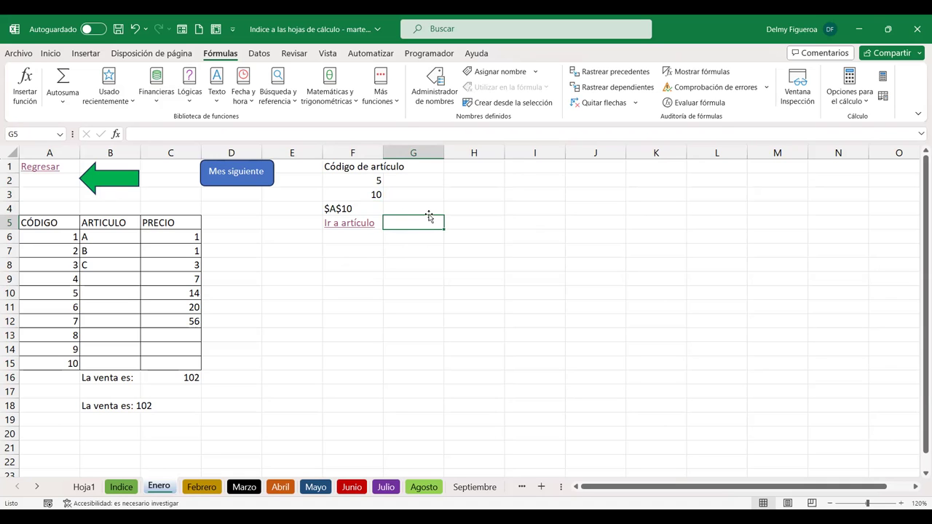
key("Left")
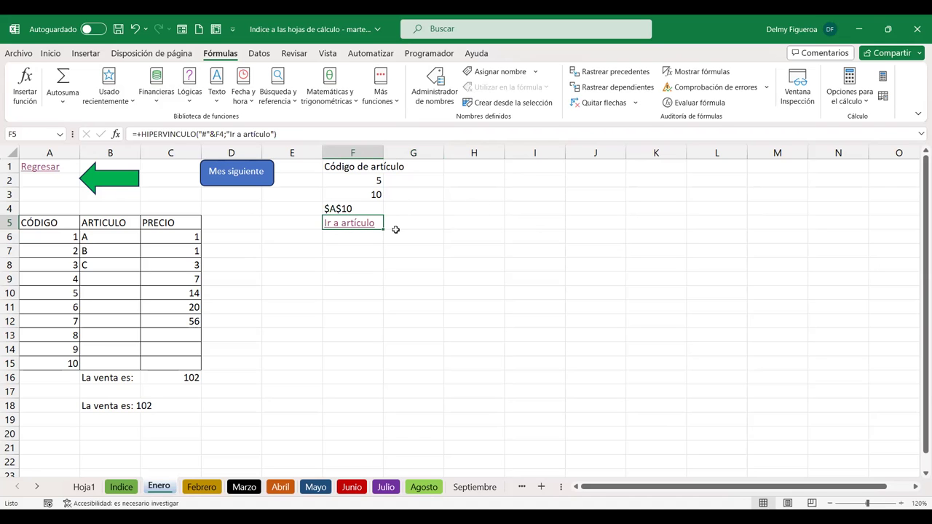
key("F2")
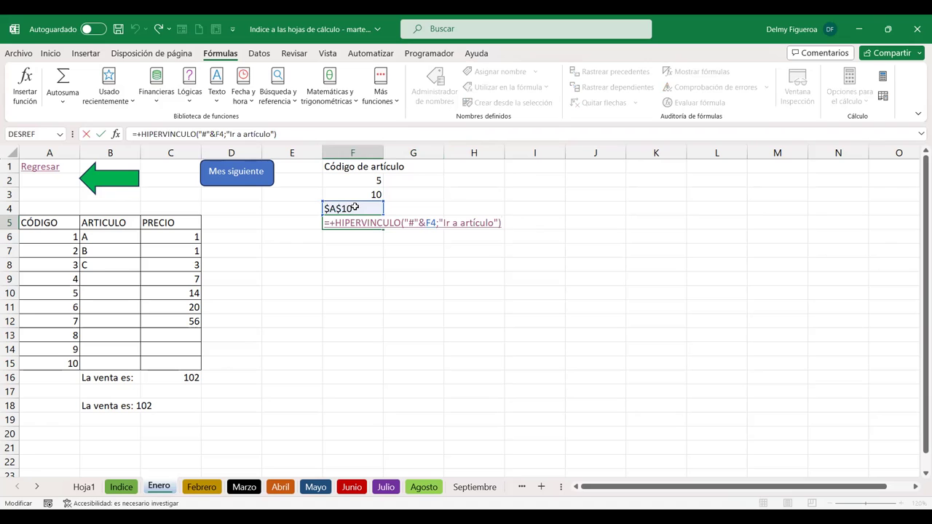
key("ctrl+Return")
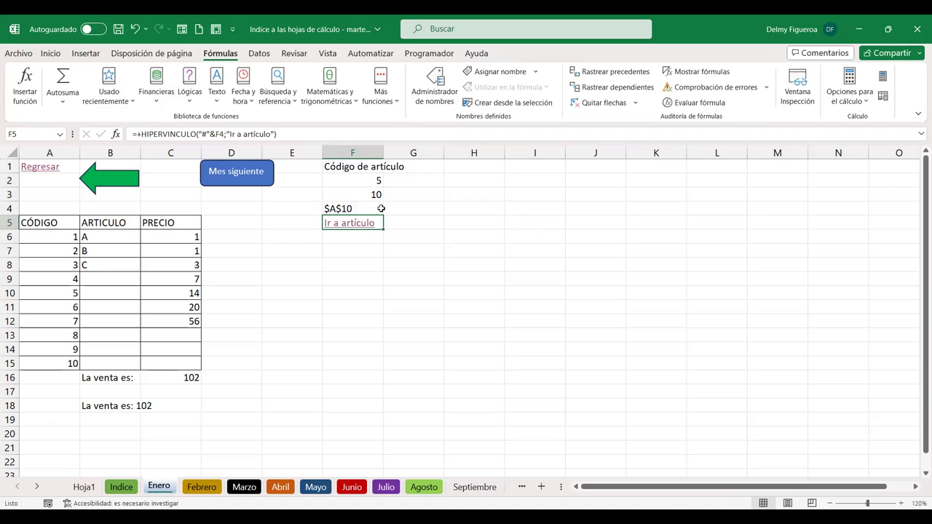
Recheck the F4 and F3 formulas, then select F4 with its DIRECCION formula
left_click(375, 208)
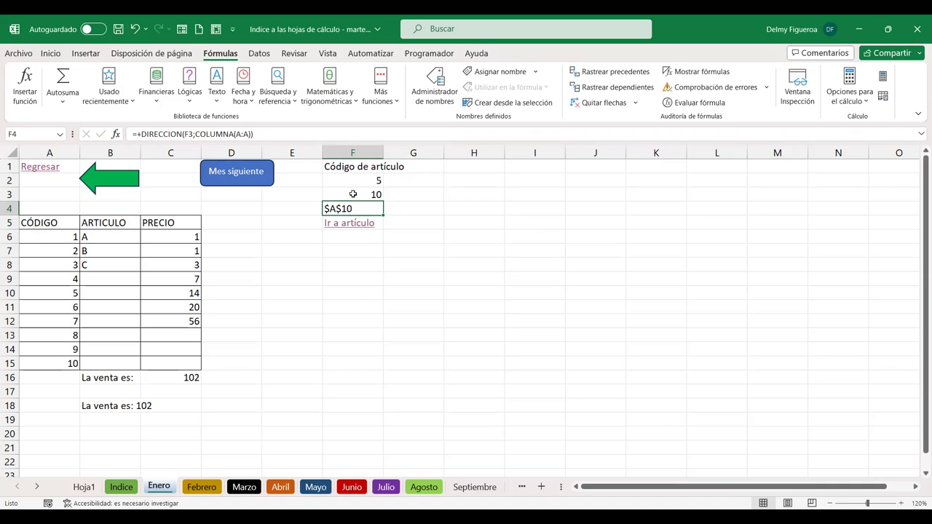
left_click(352, 194)
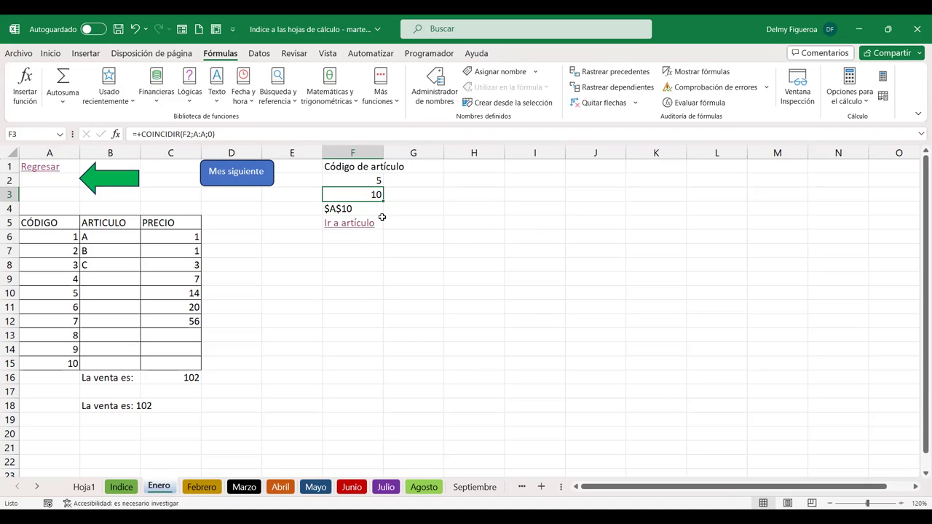
left_click(406, 218)
key("Left")
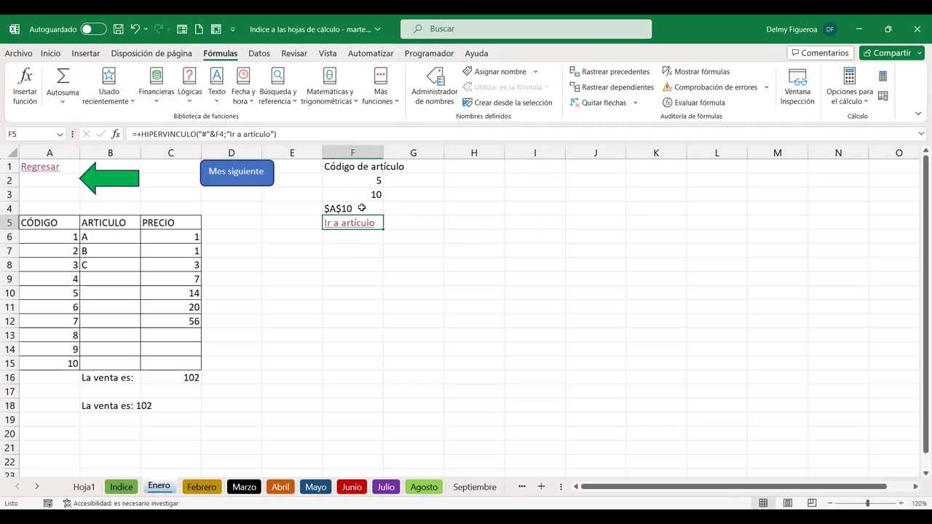
left_click(361, 209)
Select the DIRECCION(F3;COLUMNA(A:A)) expression in F4's formula bar for reuse
left_click(141, 134)
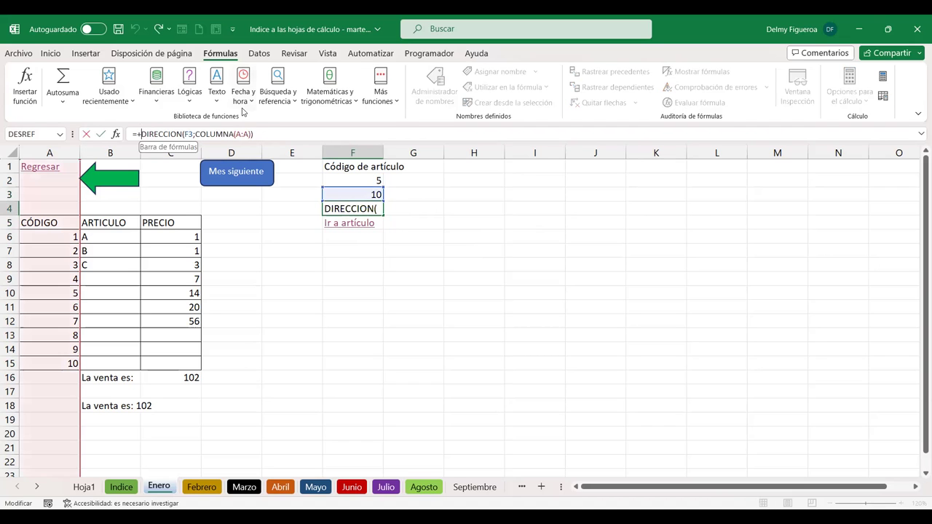
key("shift+Right")
key("shift+Right")
key("shift+Right")
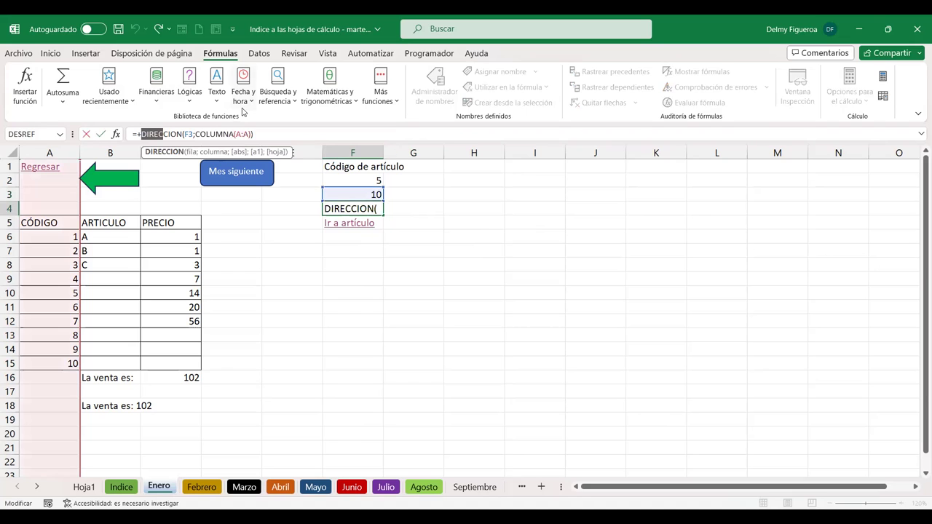
key("shift+End")
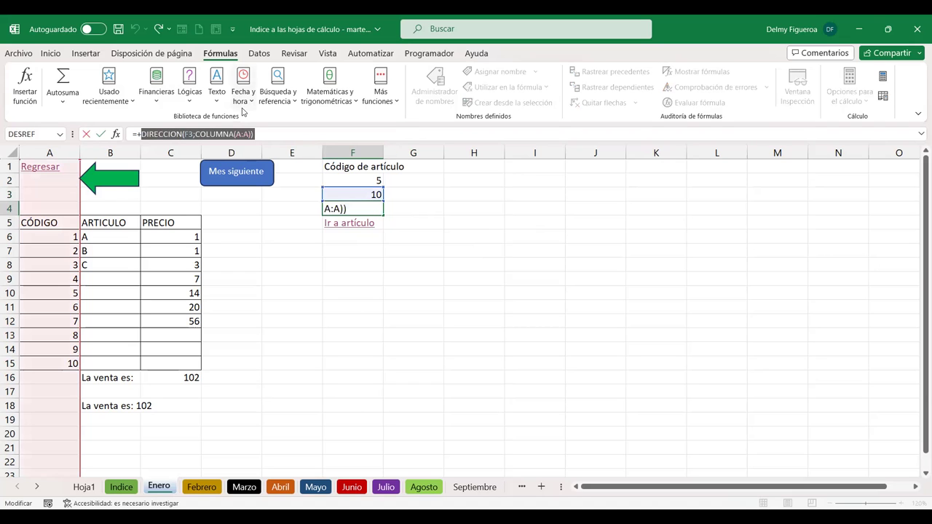
key("Return")
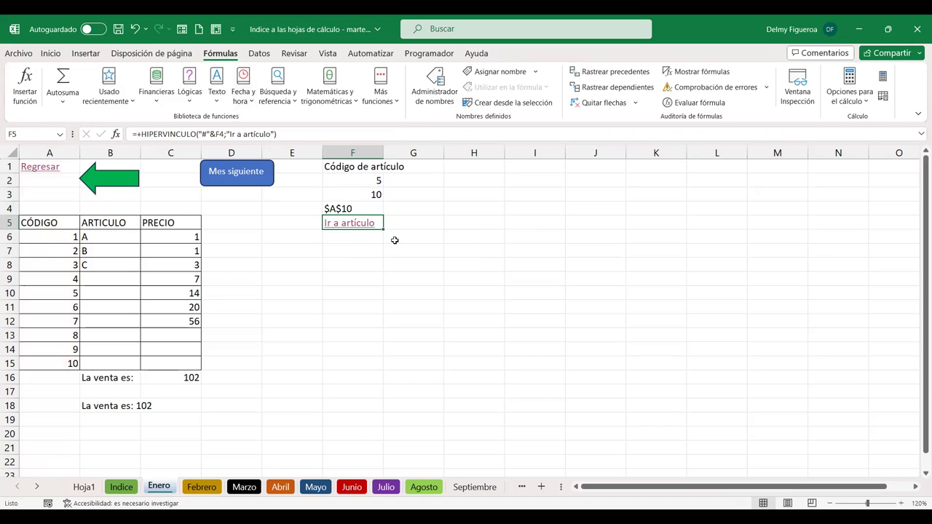
Replace the F4 reference in F5's link with DIRECCION(F3;COLUMNA(A:A)) and clear F4
key("F2")
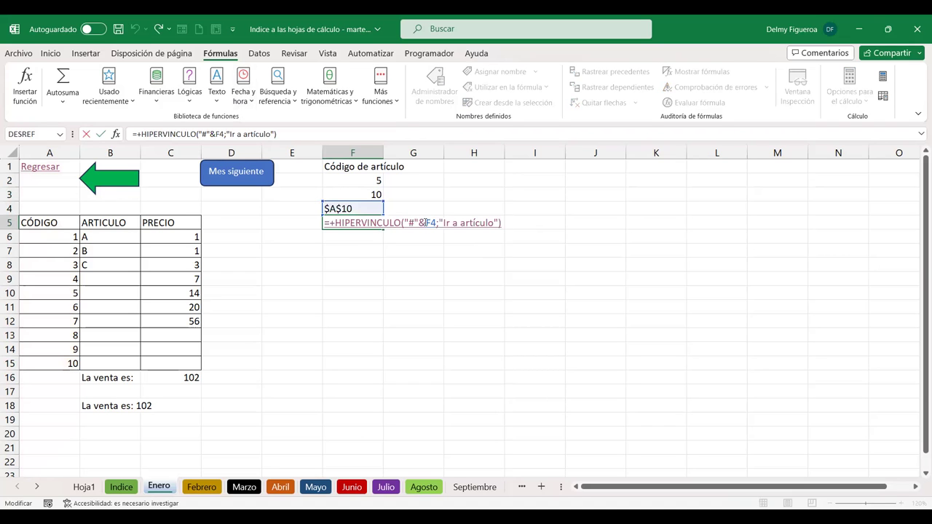
left_click(424, 222)
key("shift+Right")
key("shift+Right")
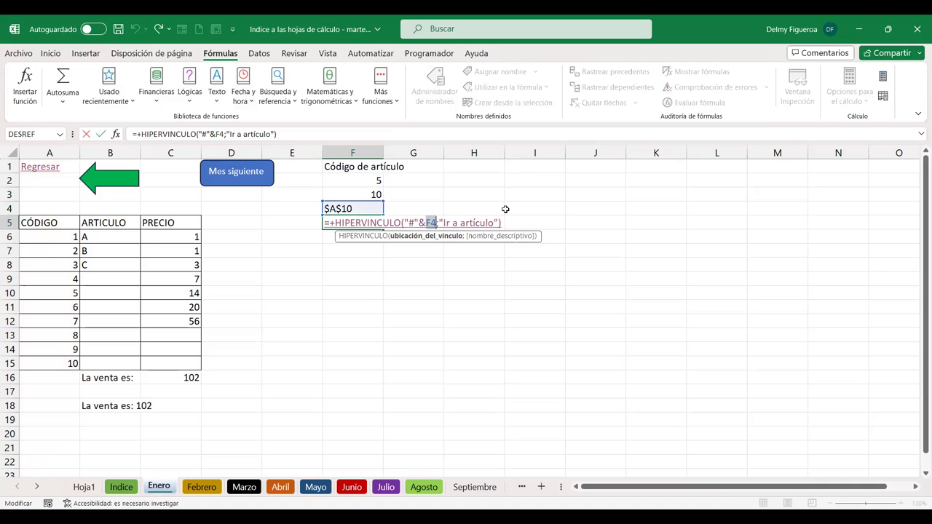
type("DIRECCION(F3;COLUMNA(A:A))")
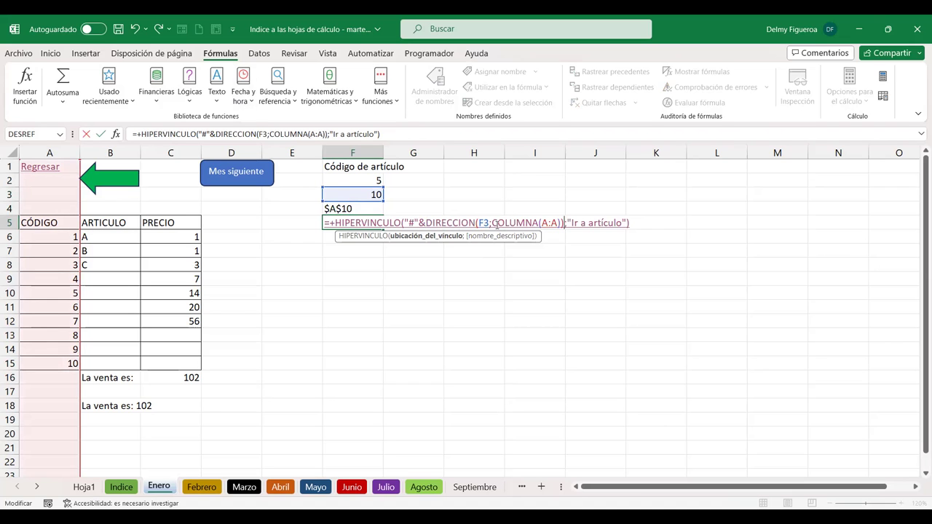
key("Return")
left_click(356, 209)
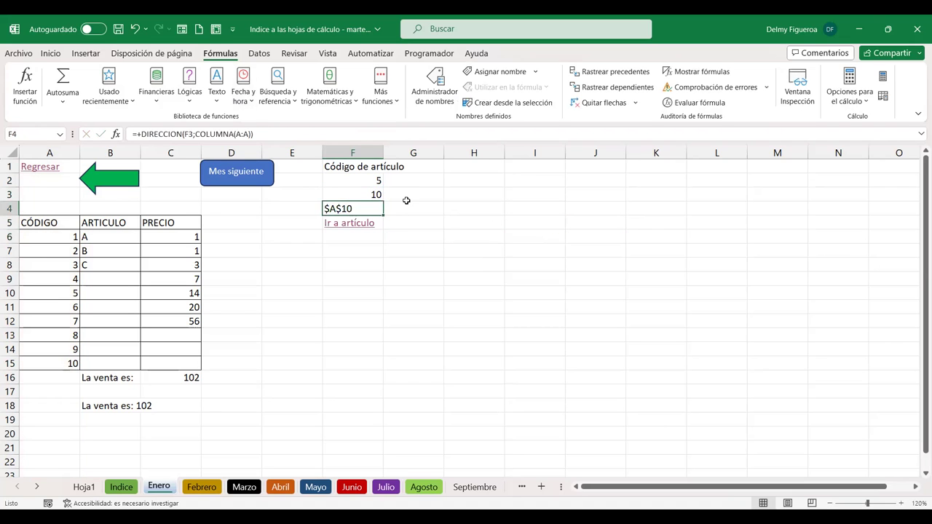
key("Delete")
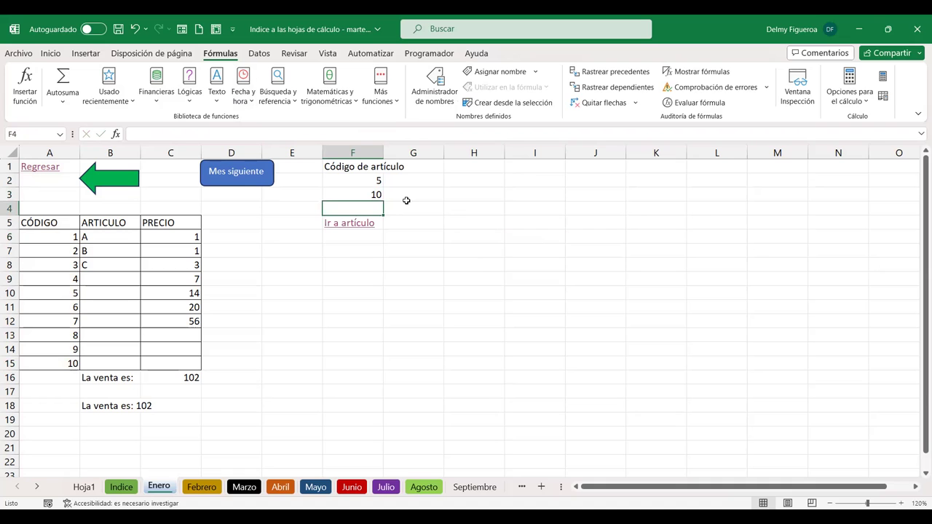
Choose article code 1 in F2's dropdown and follow the Ir a artículo link
left_click(373, 180)
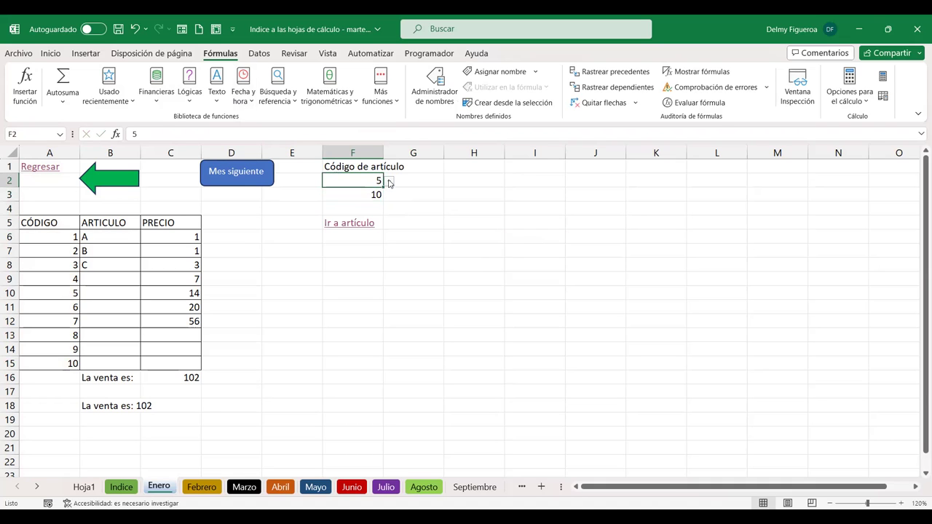
left_click(389, 183)
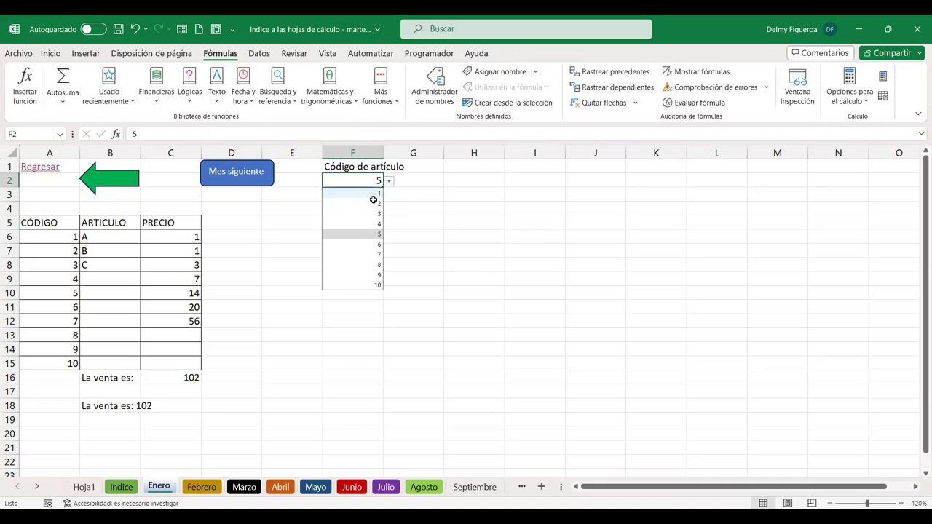
left_click(372, 192)
left_click(368, 225)
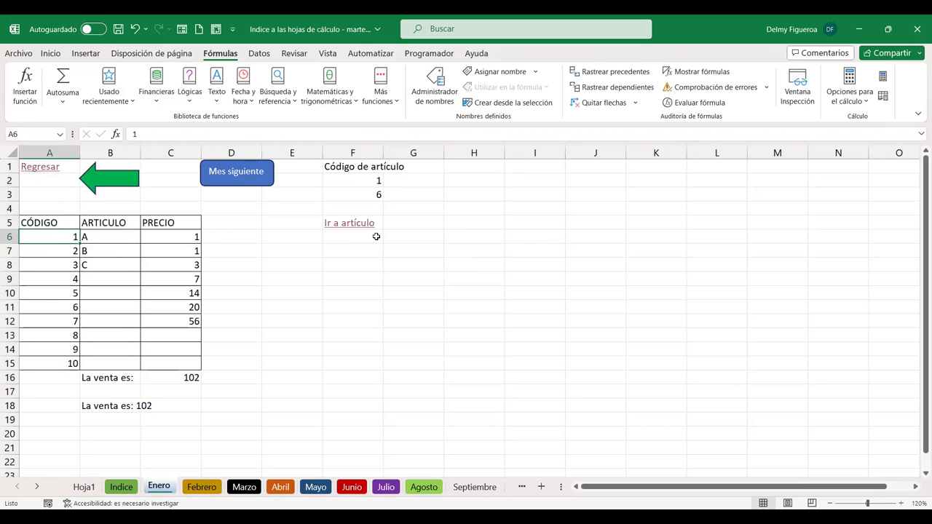
Review the COINCIDIR formula in F3 and the hyperlink formula in F5
left_click(402, 224)
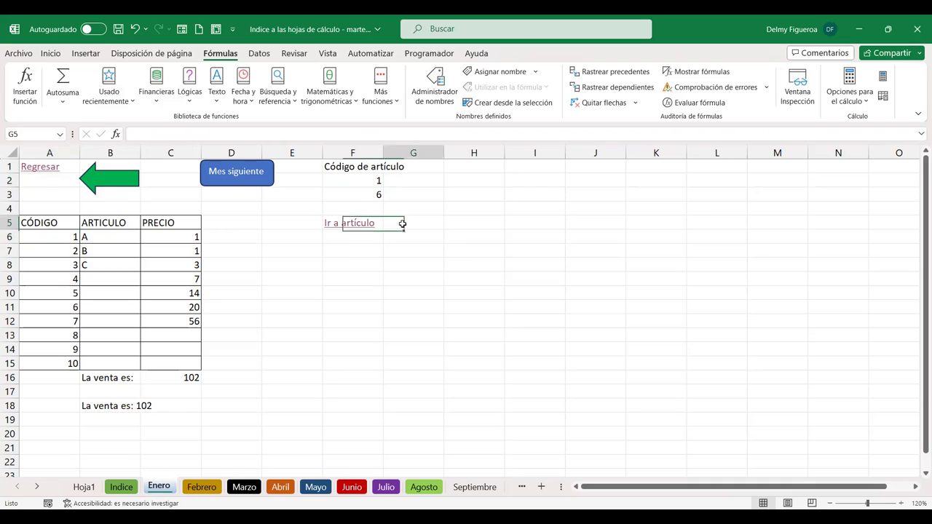
left_click(356, 192)
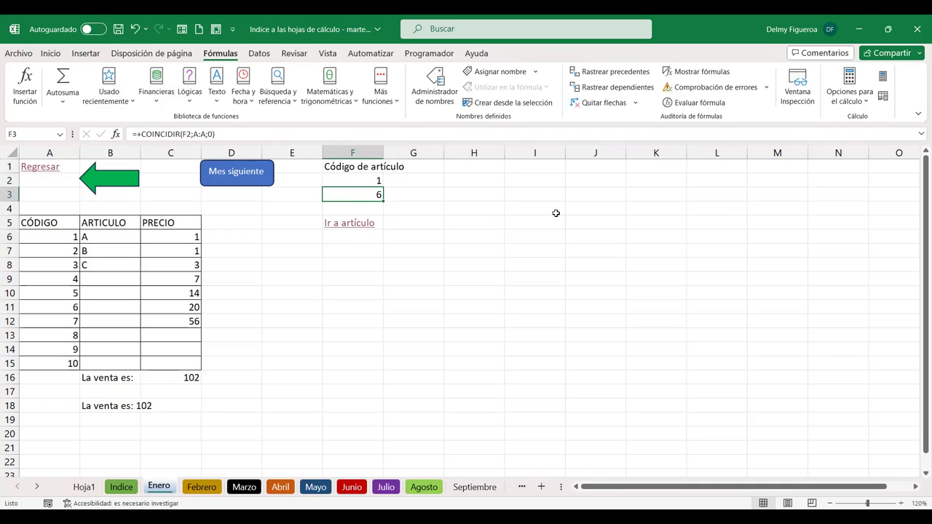
key("Down")
key("Down")
key("Down")
key("Up")
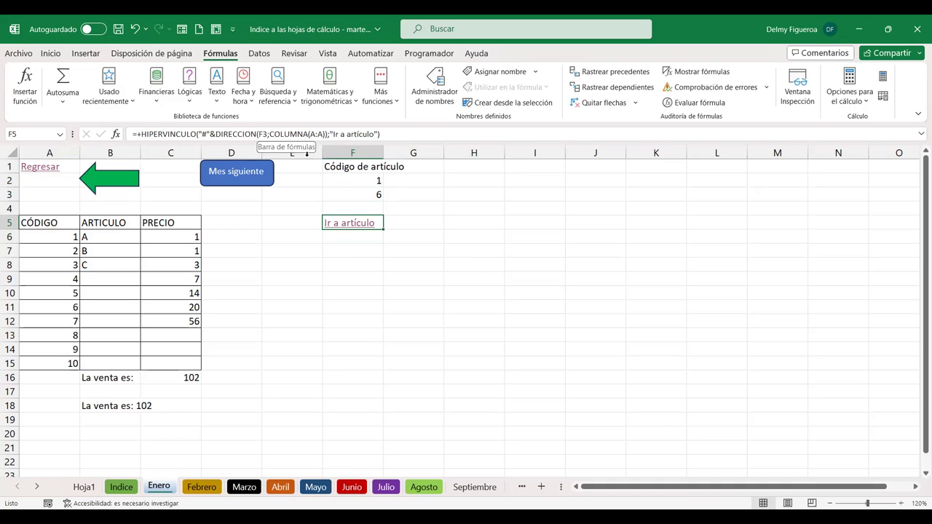
Select the COINCIDIR(F2;A:A;0) expression in F3's formula bar for reuse
left_click(351, 192)
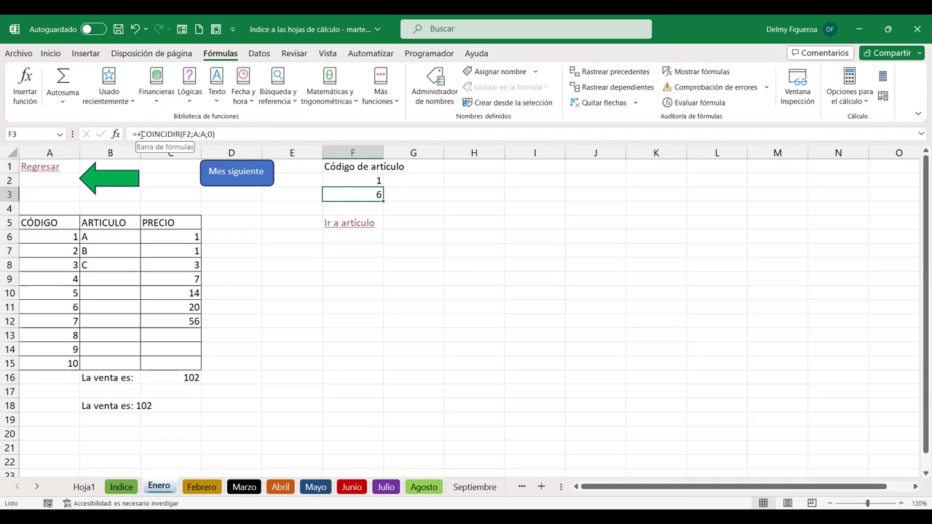
left_click_drag(141, 134, 340, 133)
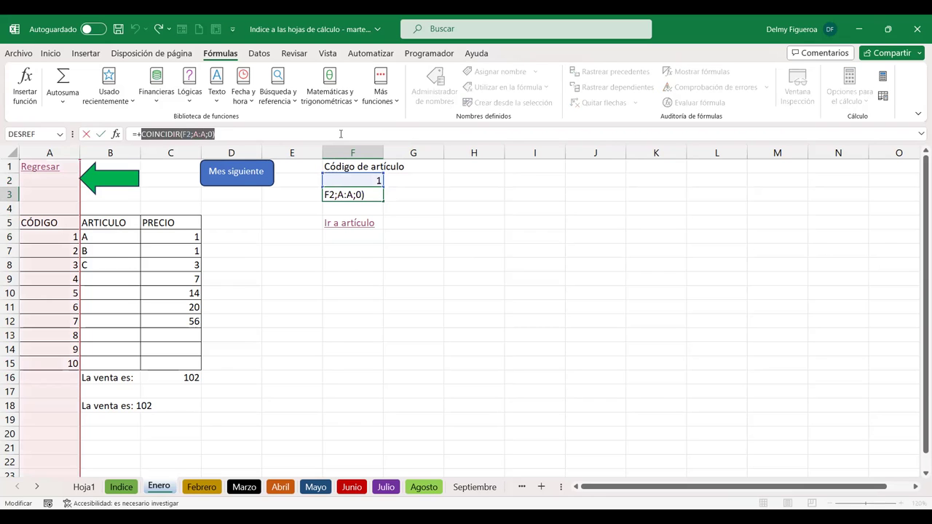
key("Return")
Replace the F3 reference in F5's formula with COINCIDIR(F2;A:A;0) and clear F3
key("Down")
key("F2")
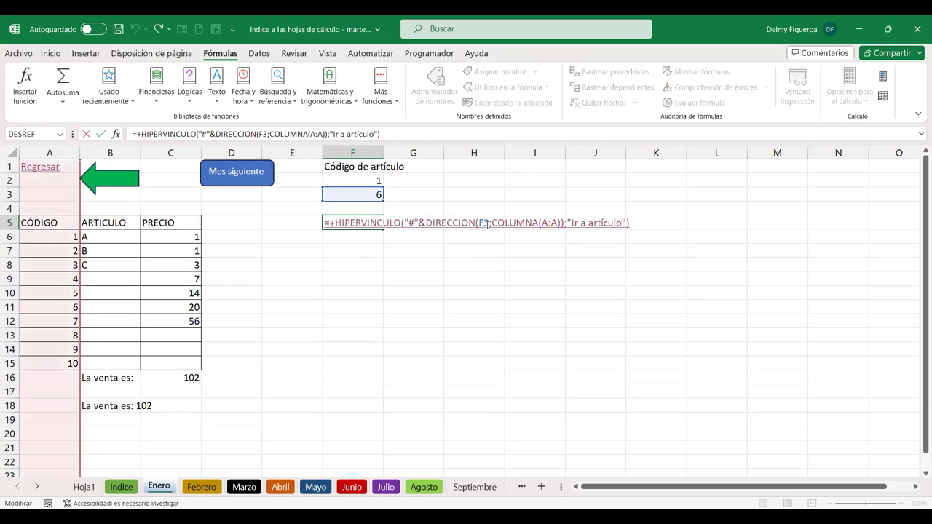
left_click(487, 225)
key("shift+Left")
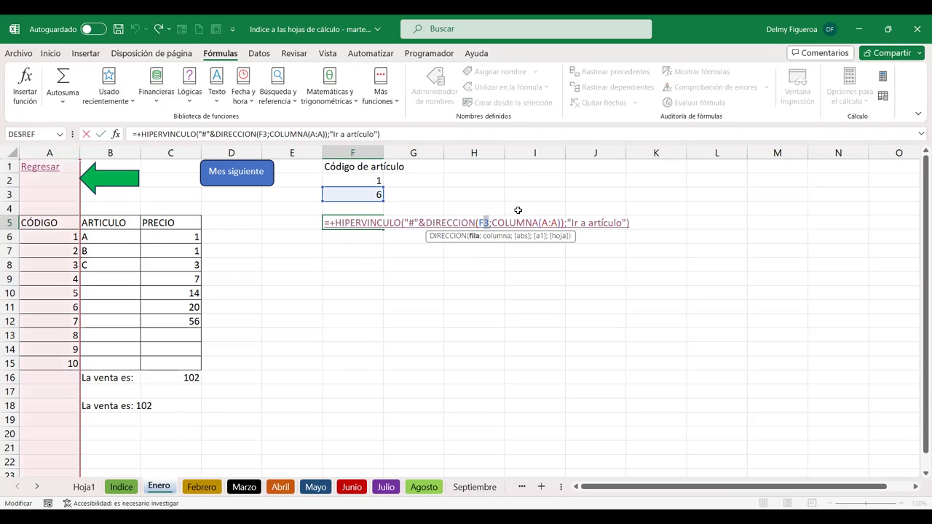
type("COINCIDIR(F2;A:A;0)")
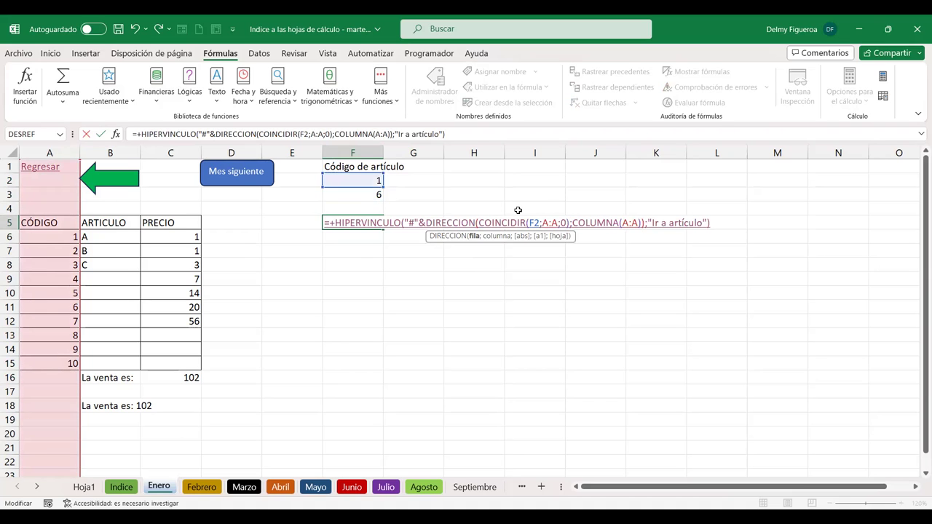
key("Return")
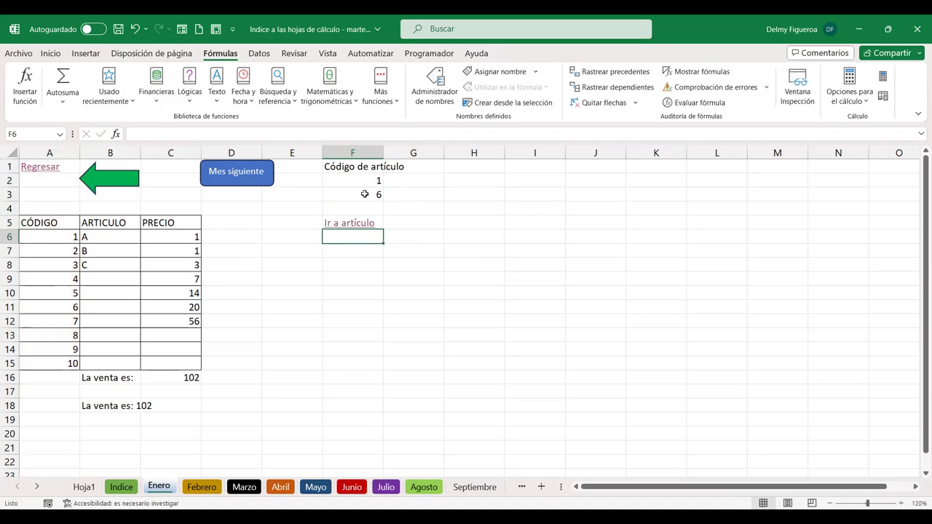
left_click(364, 195)
key("Delete")
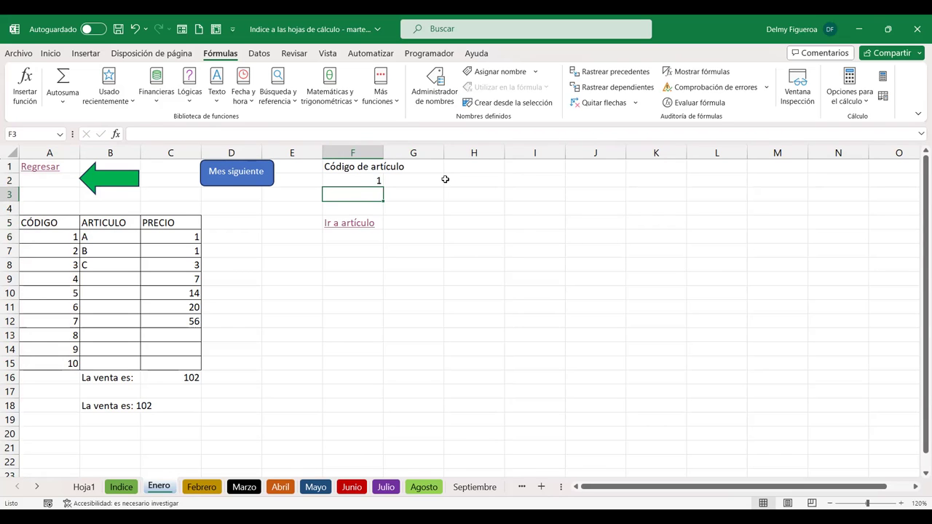
left_click(367, 183)
Choose article code 4 in F2's dropdown and follow the Ir a artículo link
left_click(390, 182)
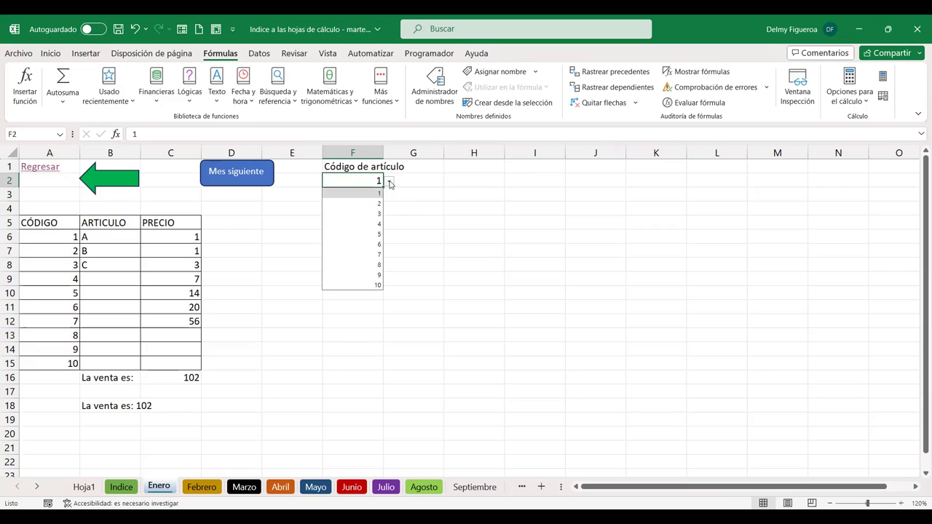
left_click(378, 223)
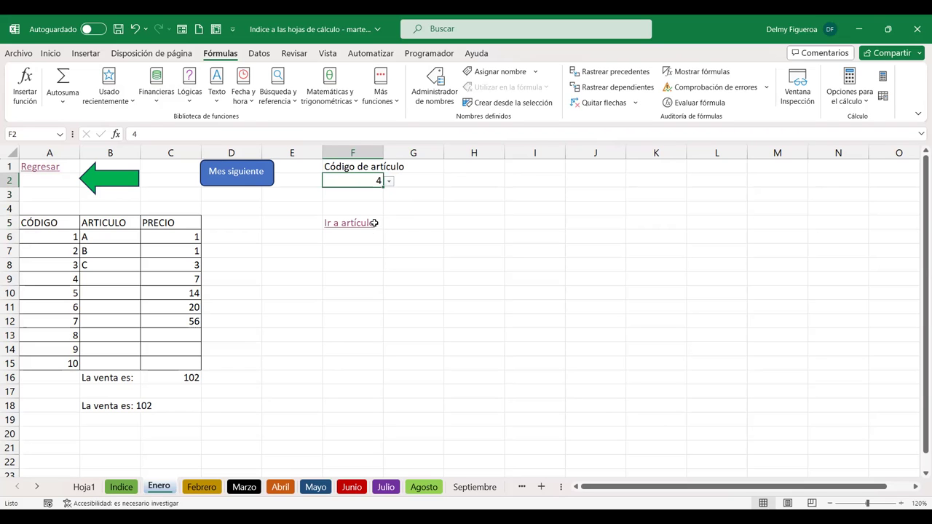
left_click(361, 226)
left_click(361, 226)
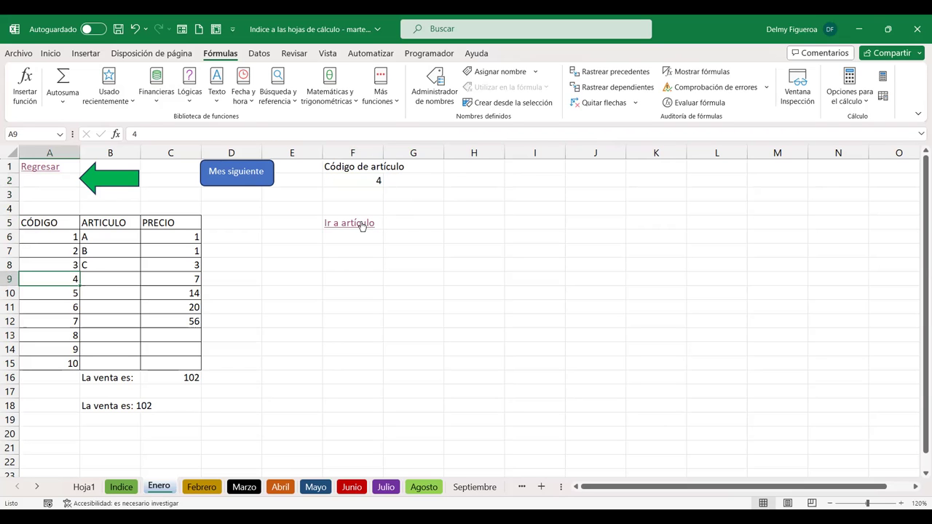
Review F5's fully nested hyperlink formula without changing it
left_click(417, 220)
key("Left")
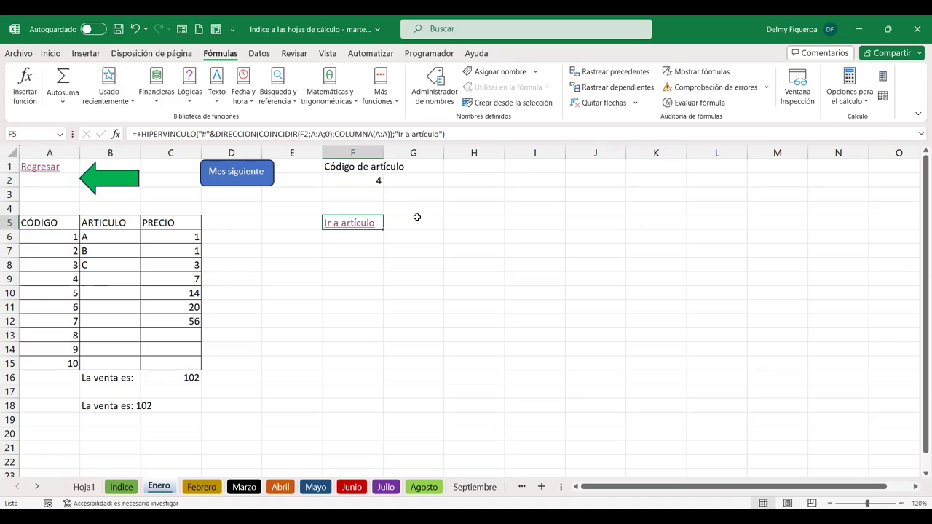
key("F2")
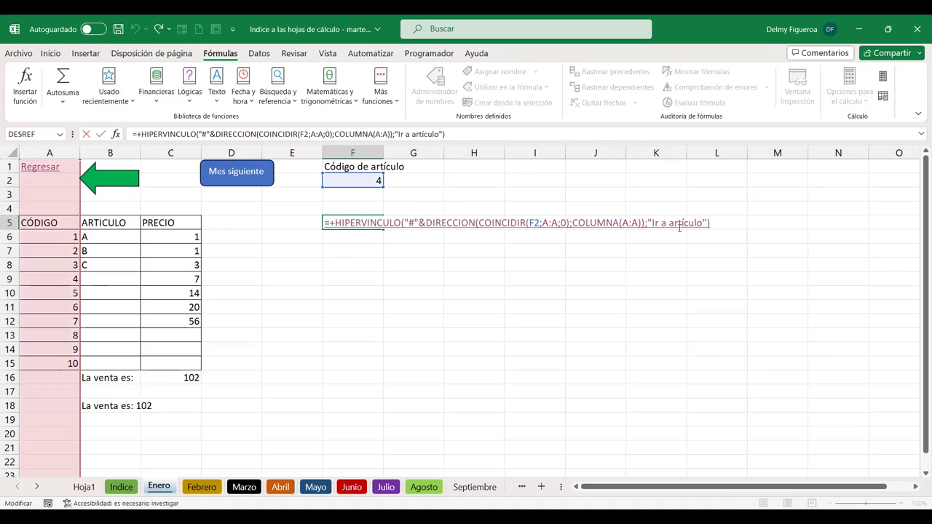
key("Return")
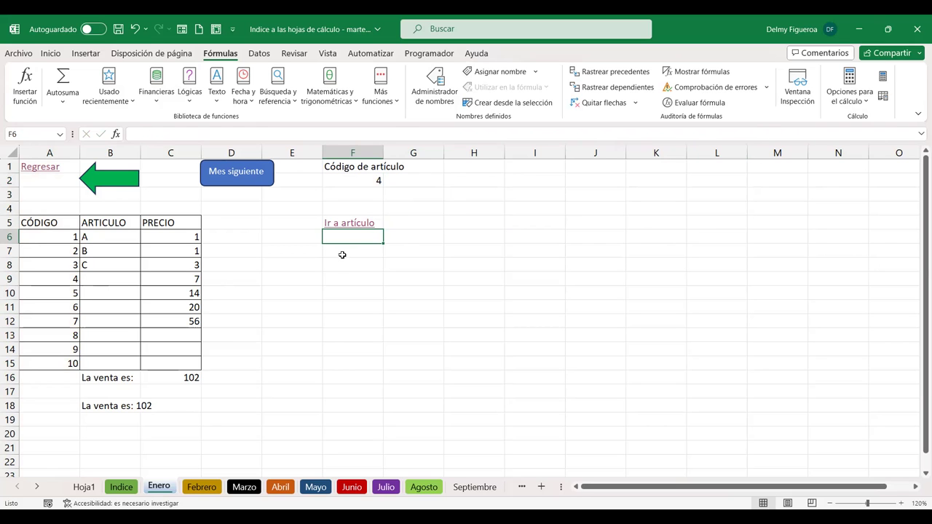
Switch to the Inicio tab and cancel the Insertar hipervínculo dialog opened from G8
left_click(64, 53)
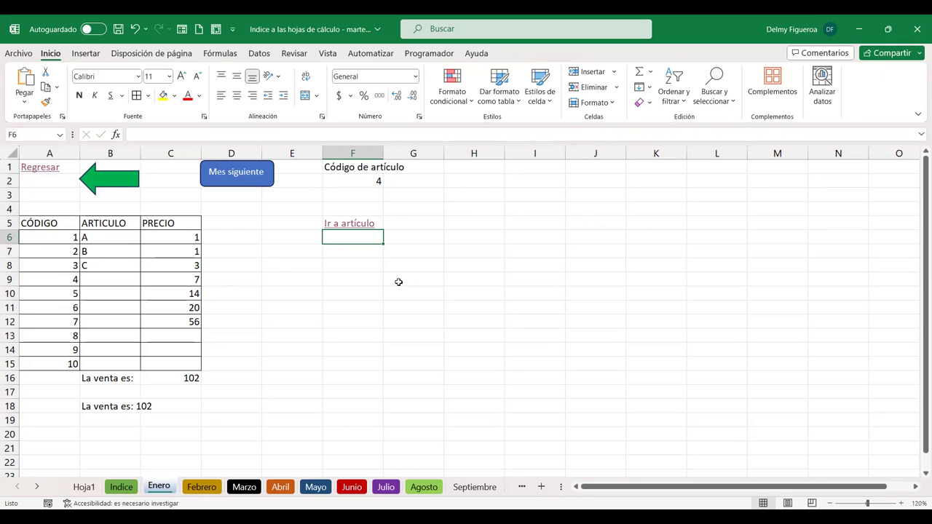
left_click(437, 266)
key("shift+F10")
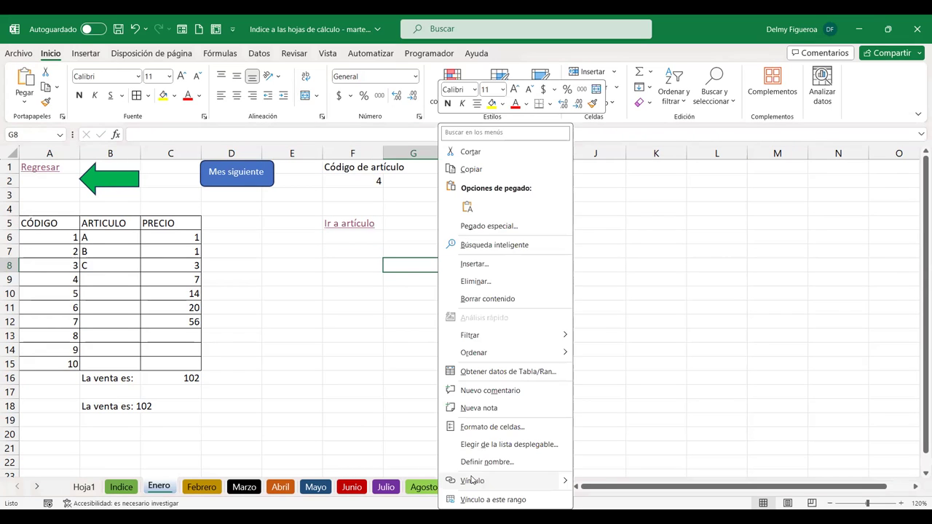
left_click(471, 480)
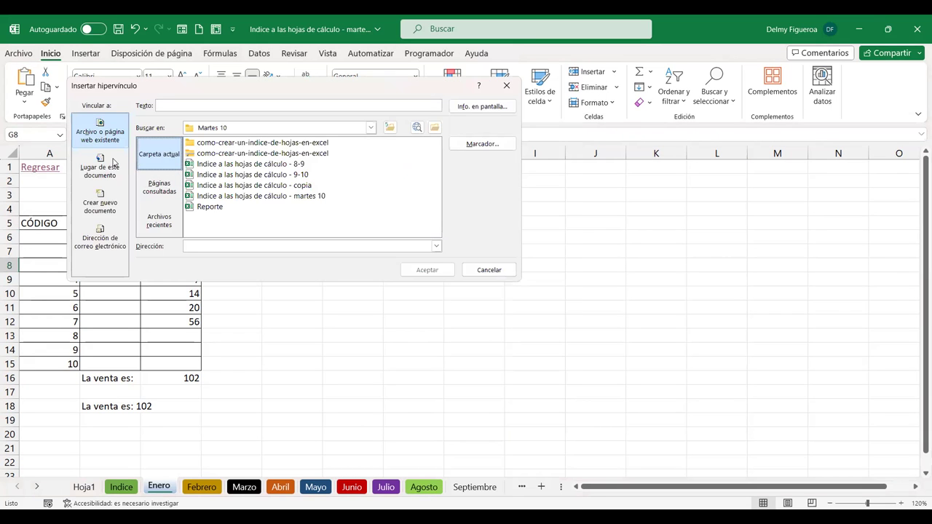
left_click(501, 268)
left_click(484, 176)
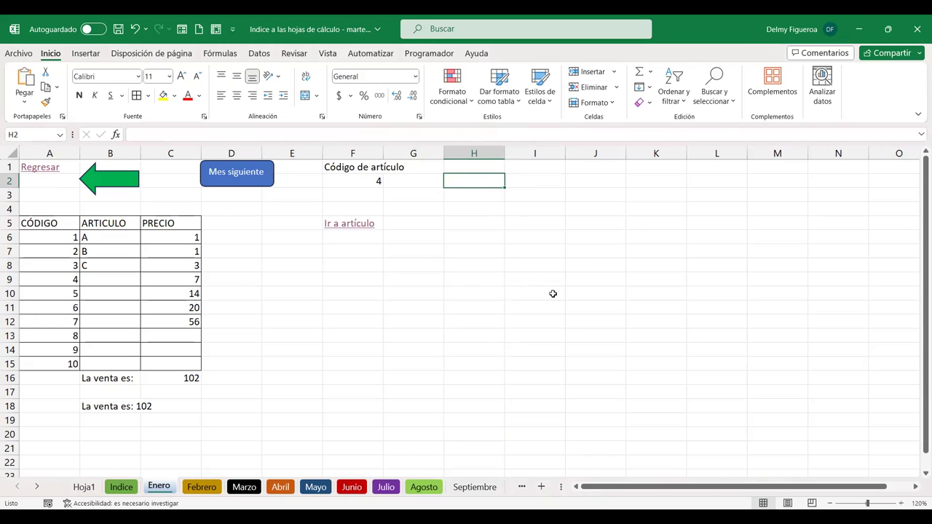
left_click(292, 337)
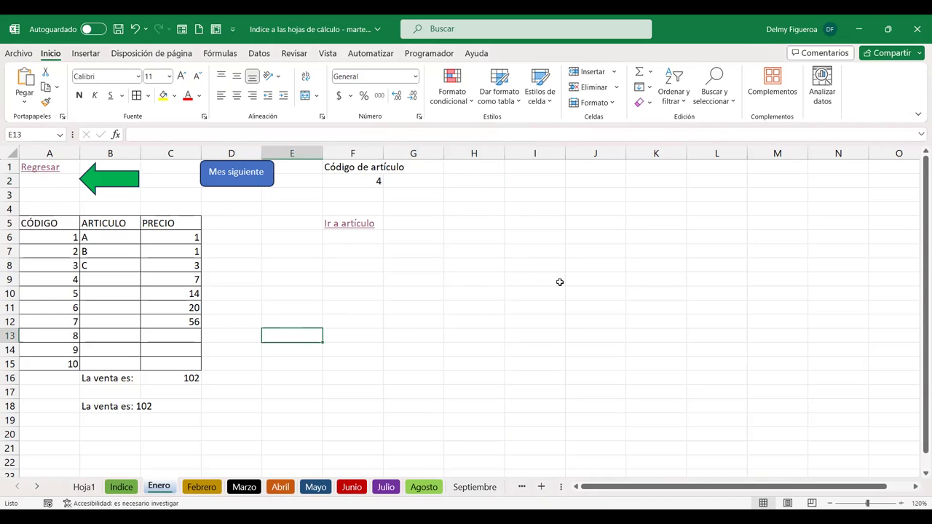